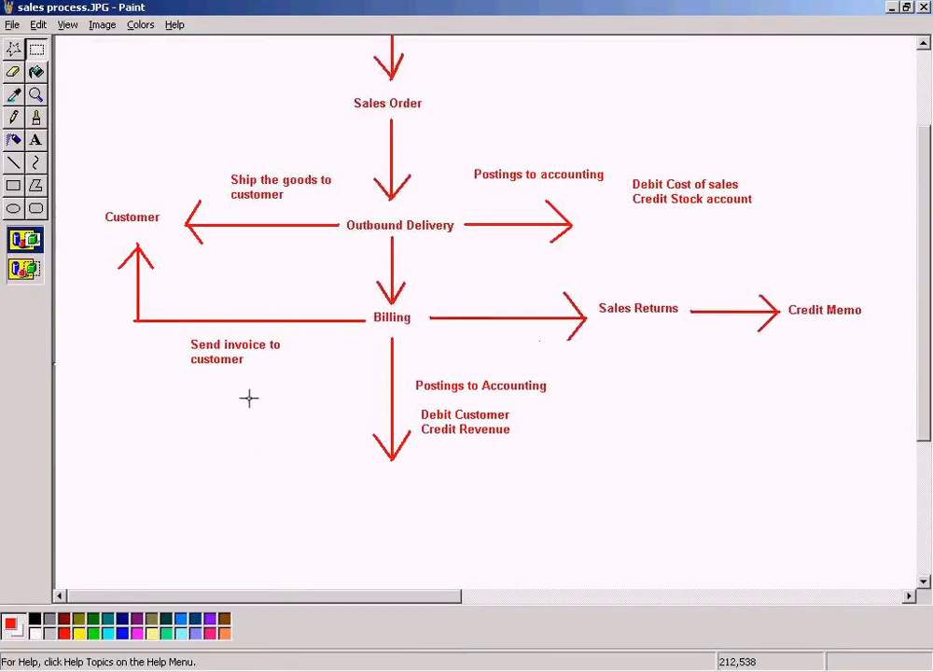
Step: Switch to SAP's sales order types session, return to the IMG and reopen Define Sales Document Types under Sales Document Header
click(252, 670)
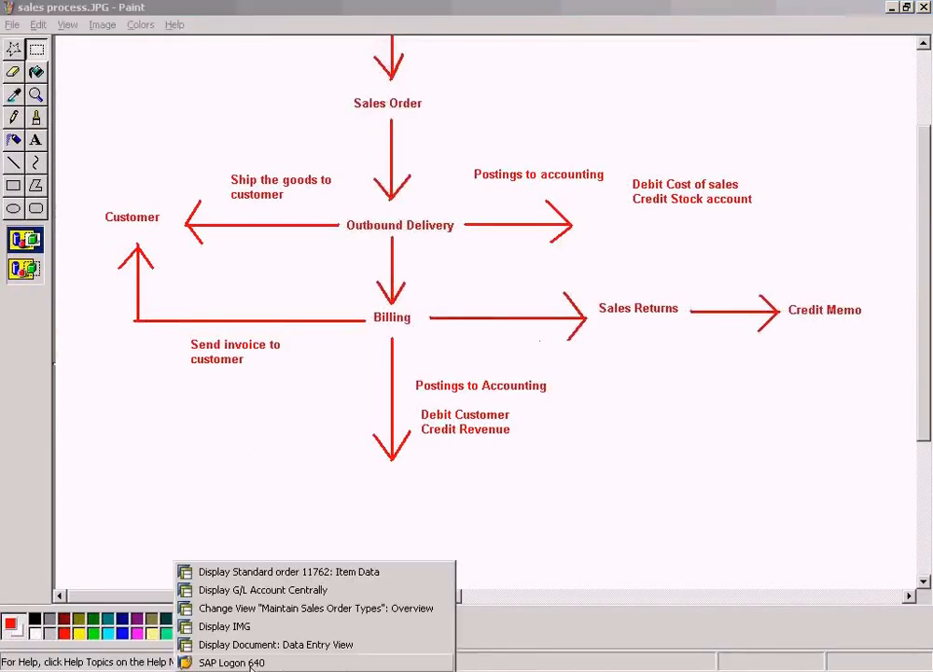
click(281, 609)
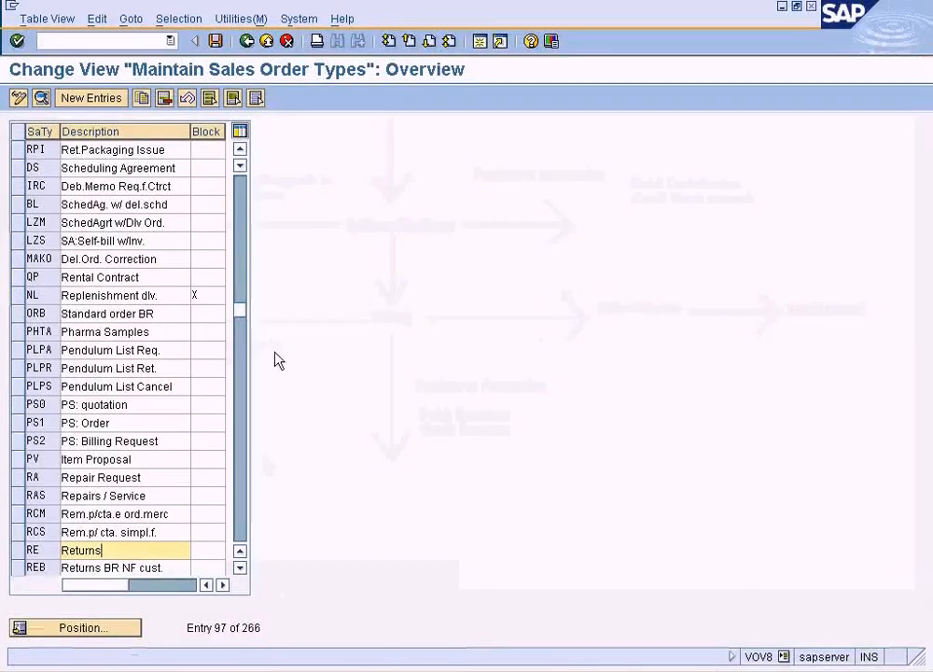
click(247, 43)
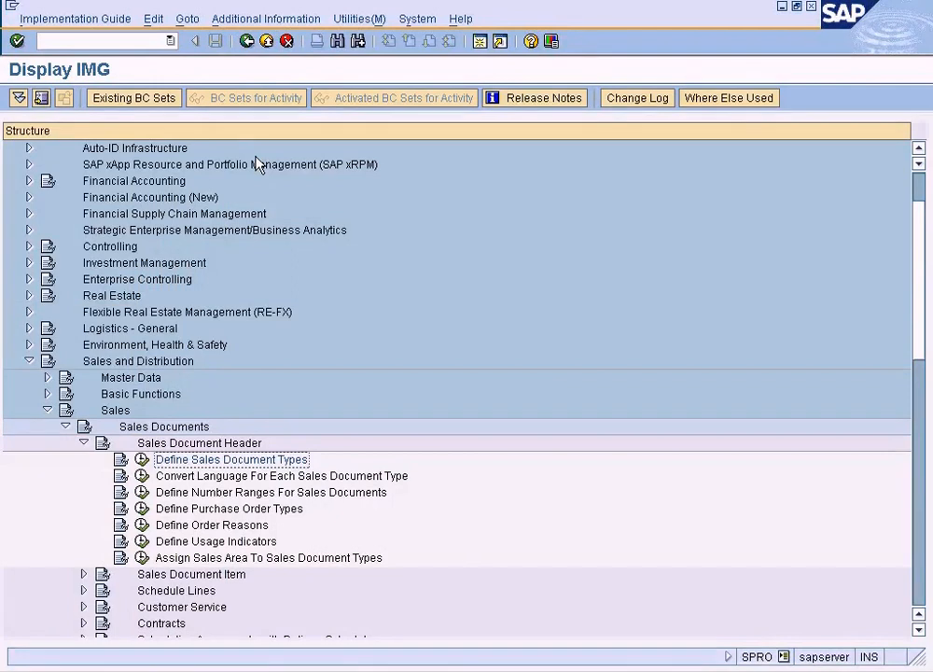
click(98, 365)
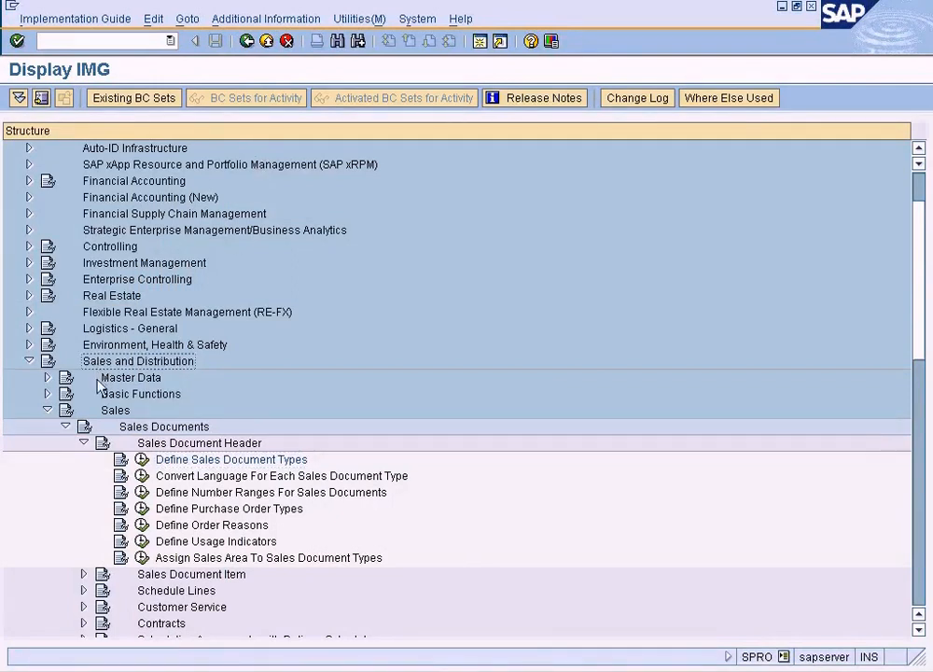
click(150, 429)
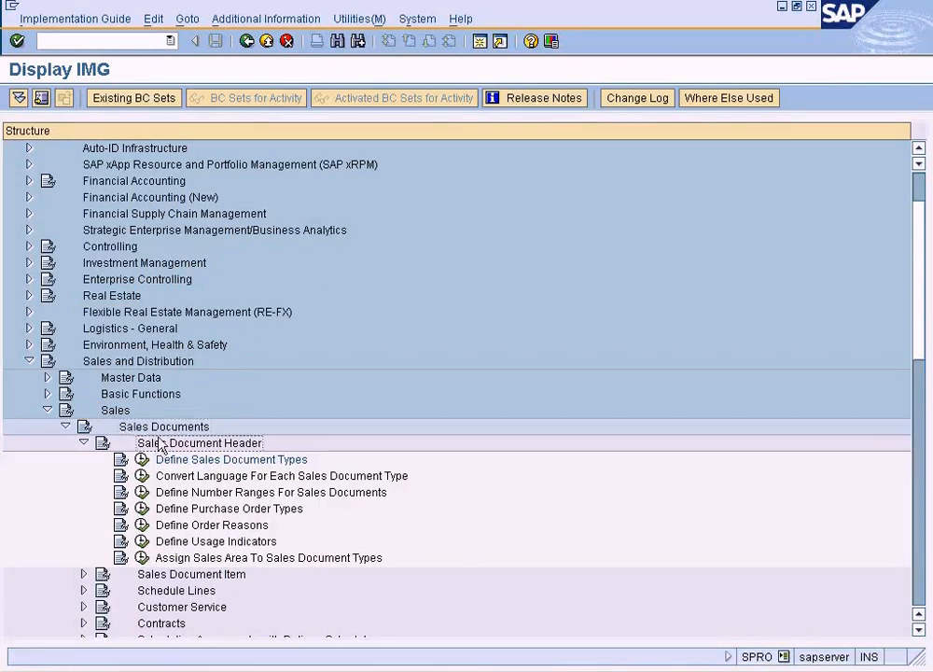
click(184, 460)
click(141, 460)
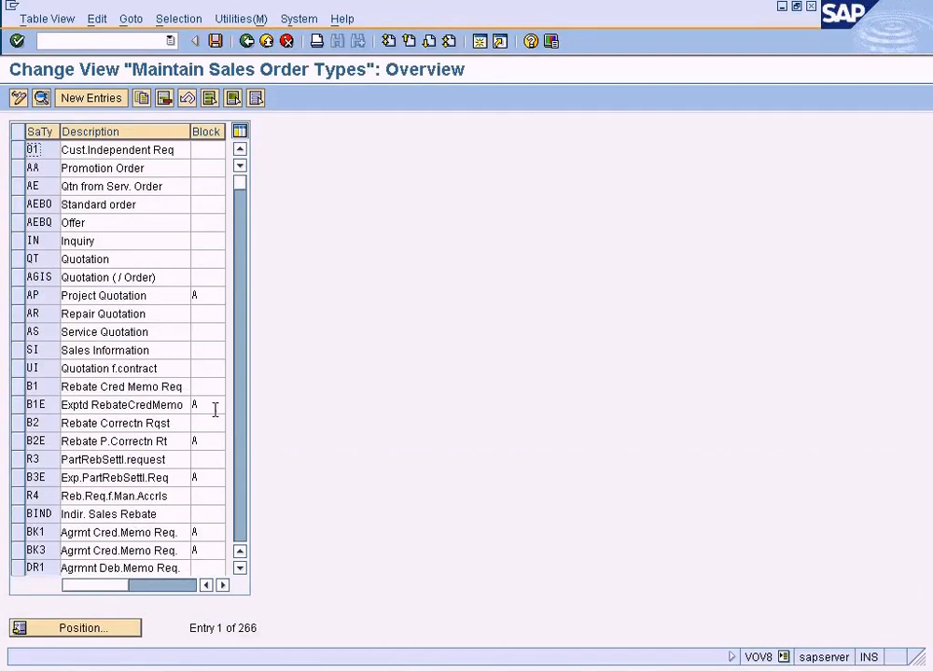
Step: Locate sales document type RE in the sales order types list and open its details
click(240, 498)
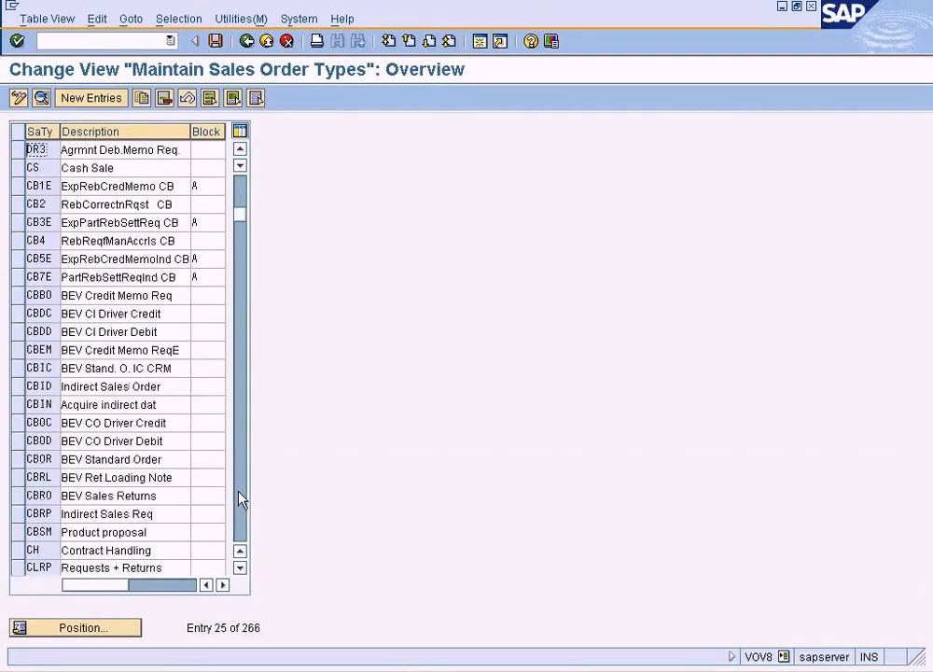
click(240, 497)
click(120, 633)
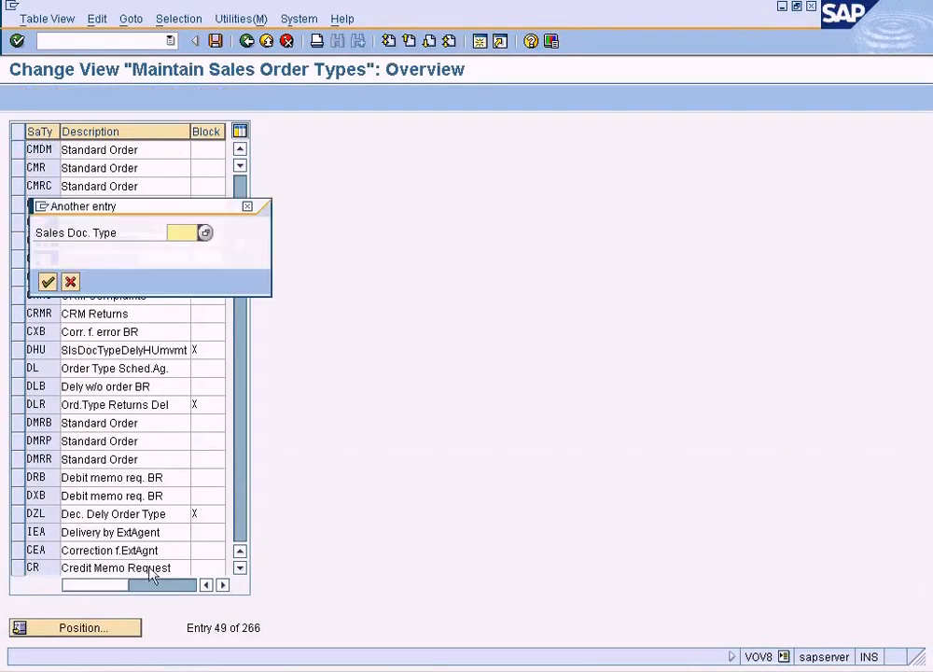
text(re)
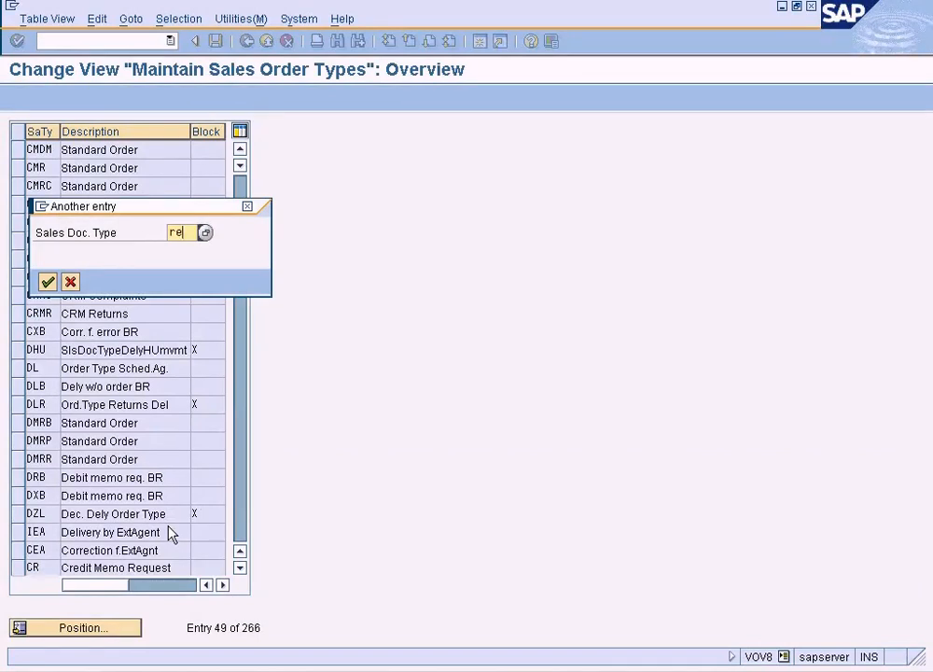
key(Return)
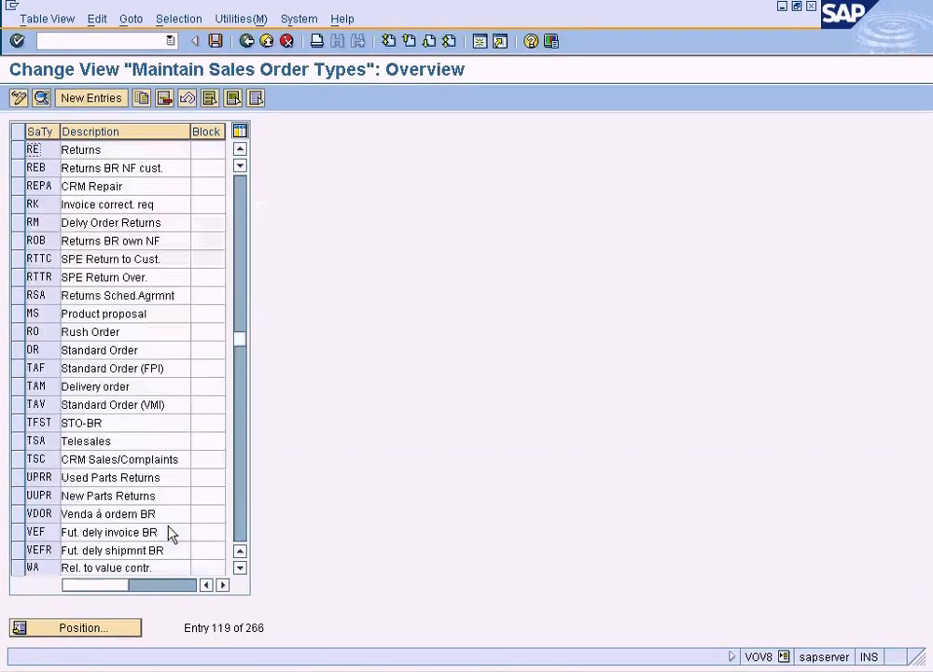
double_click(106, 149)
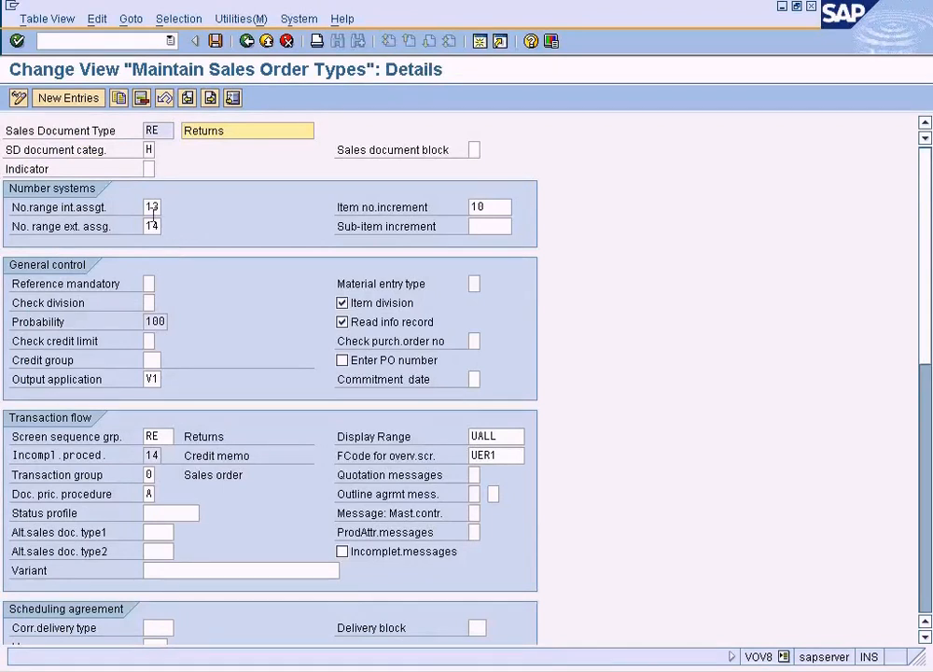
Step: Examine the possible SD document categories for type RE, comparing Returns with Order, and leave the list without choosing
click(149, 149)
click(157, 149)
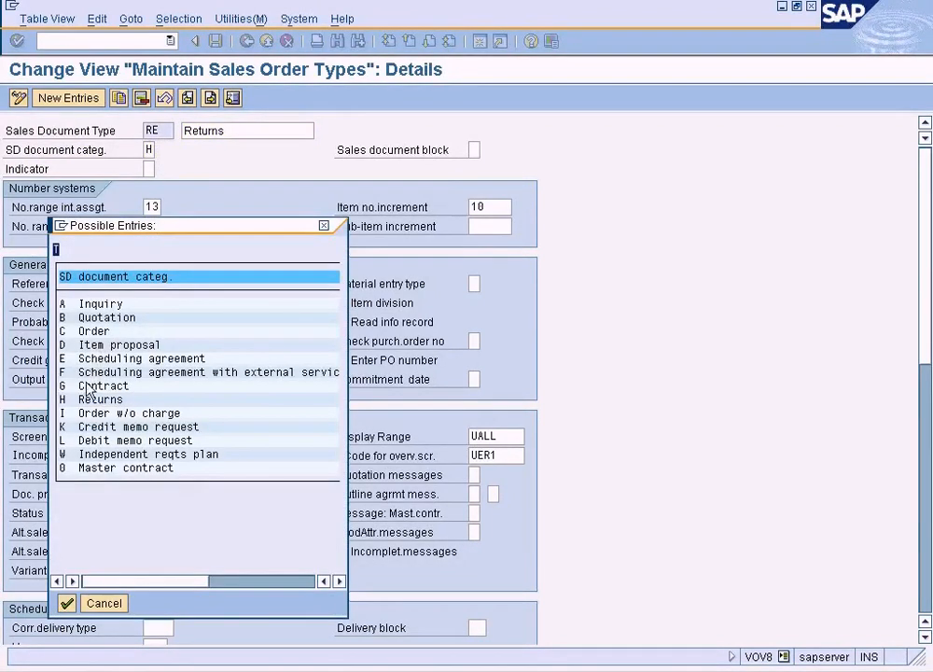
click(143, 403)
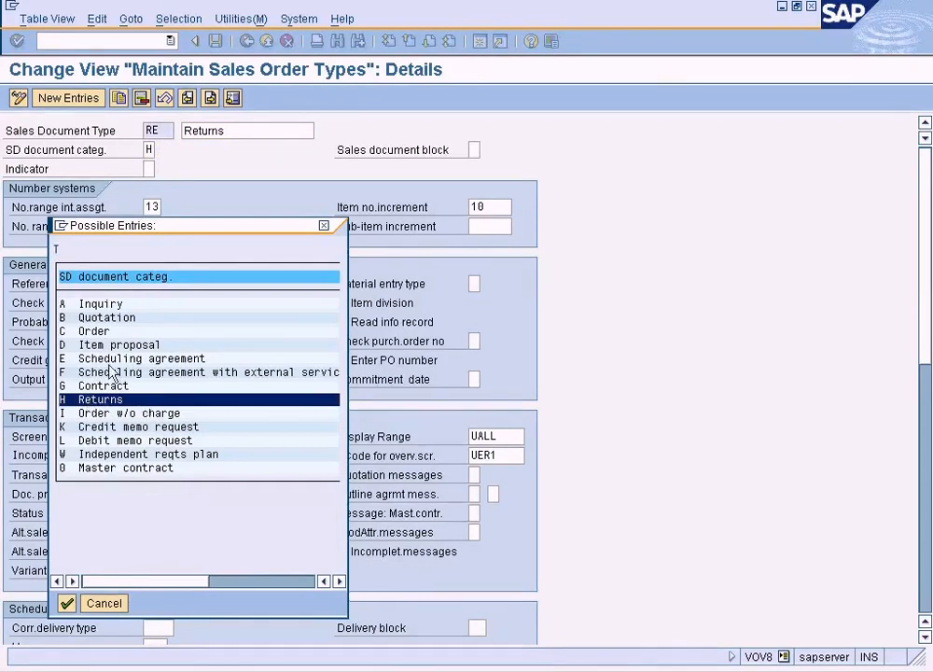
click(91, 333)
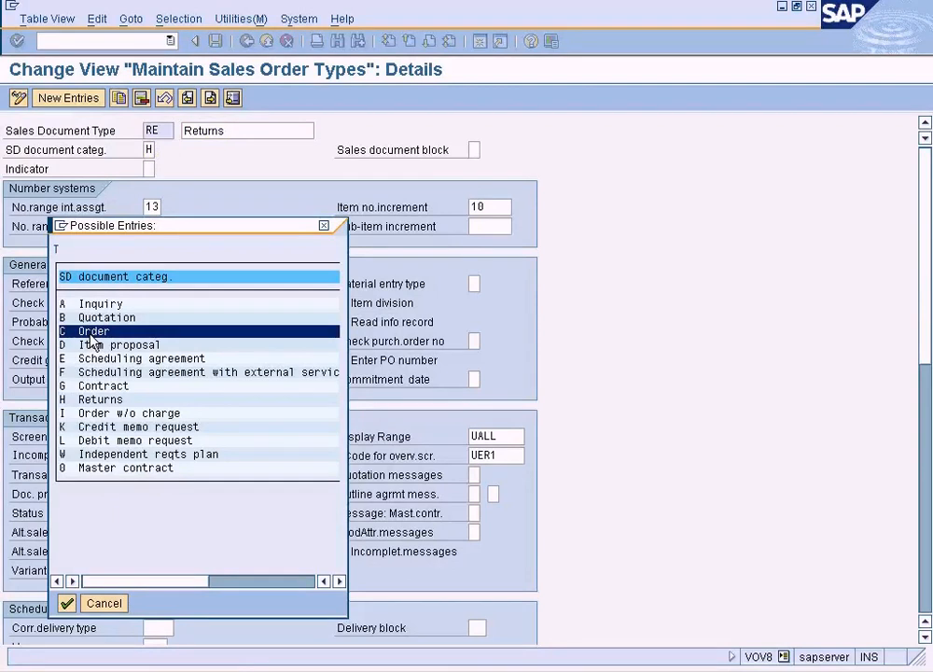
click(99, 401)
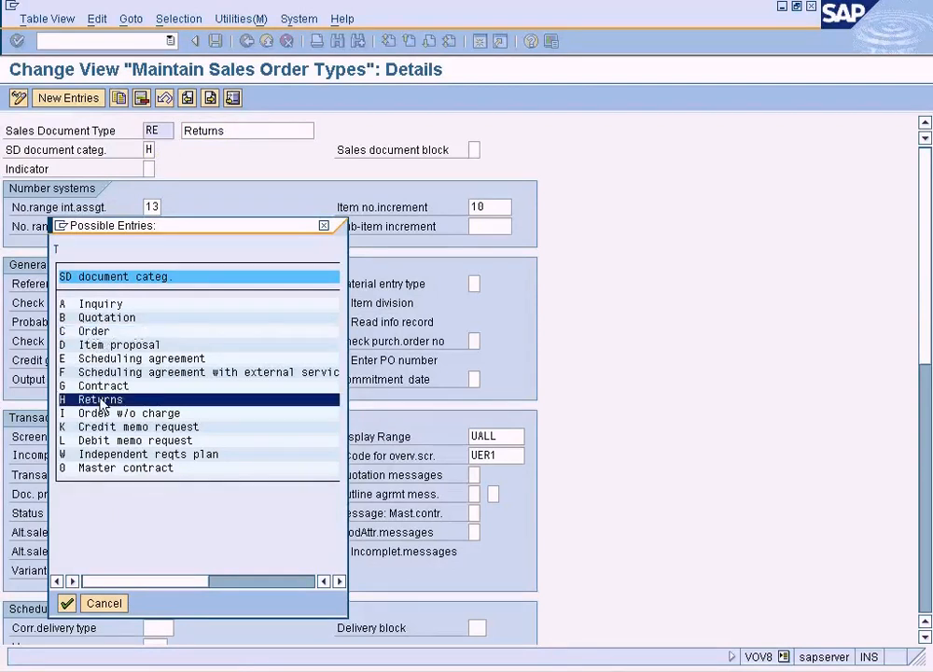
click(93, 603)
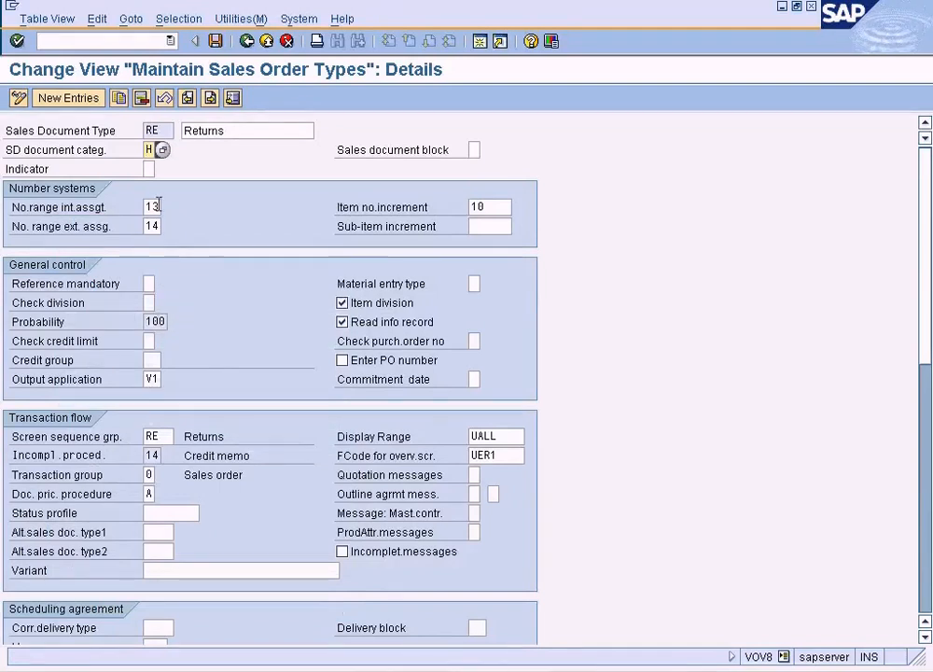
Step: Review the RE type's settings down through shipping, billing and contract, and close this session
double_click(155, 129)
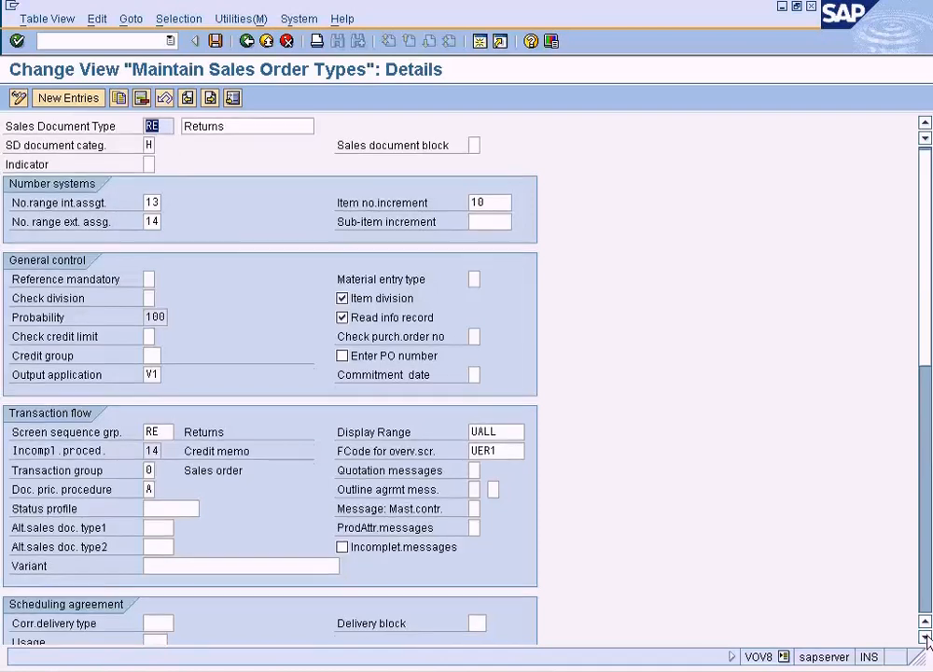
scroll(929, 607, down, 10)
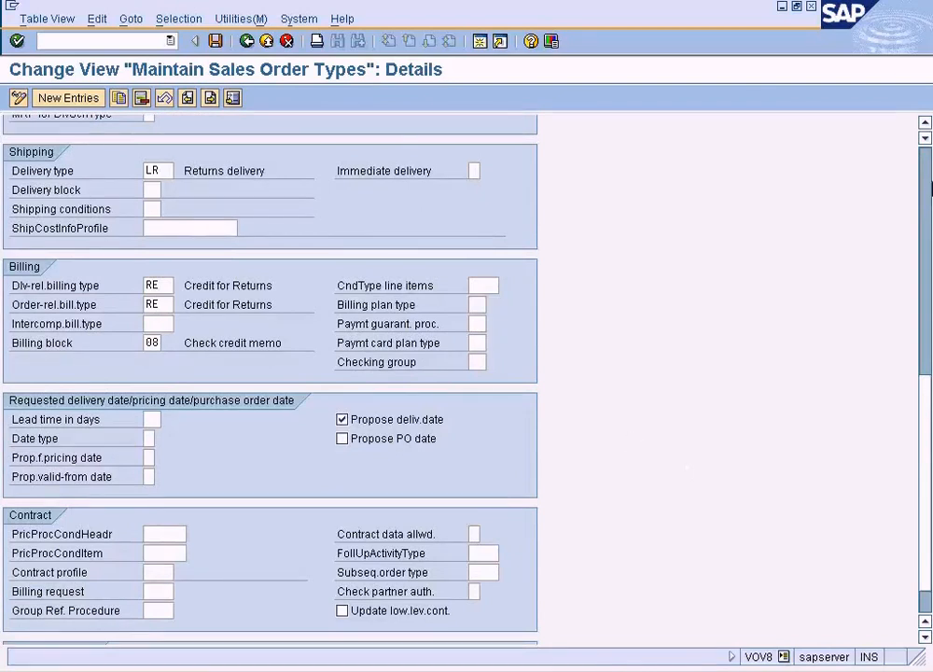
scroll(924, 186, up, 10)
scroll(727, 136, up, 1)
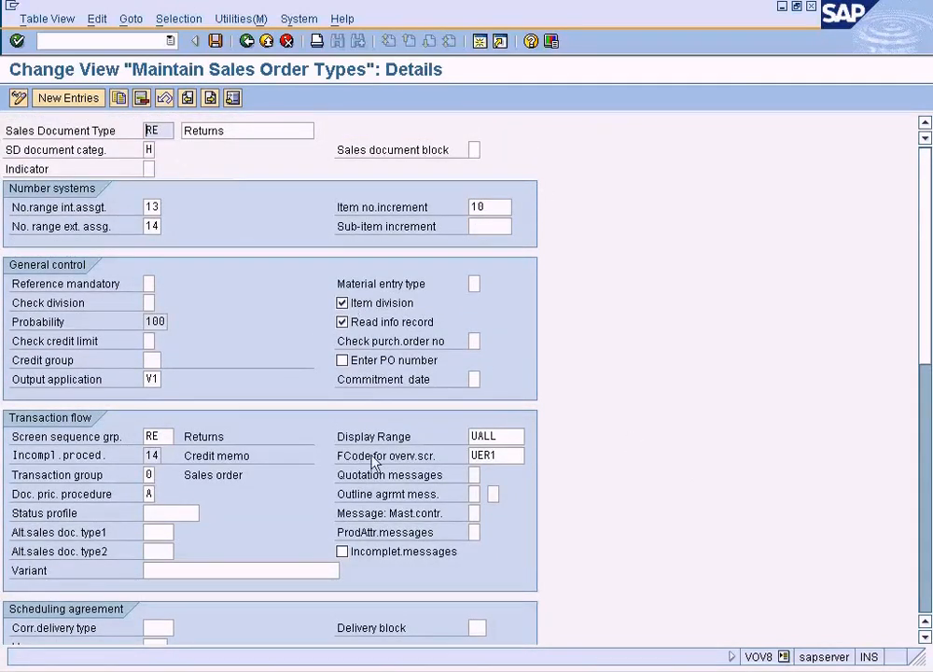
click(810, 7)
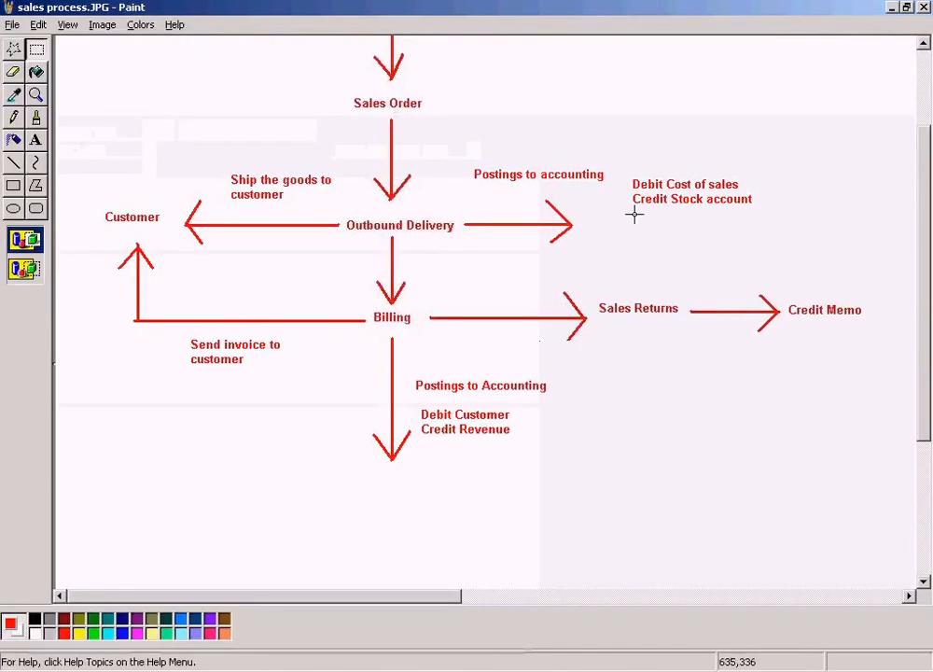
Step: Switch to the SAP session displaying the standard order's item data and exit to SAP Easy Access
click(315, 671)
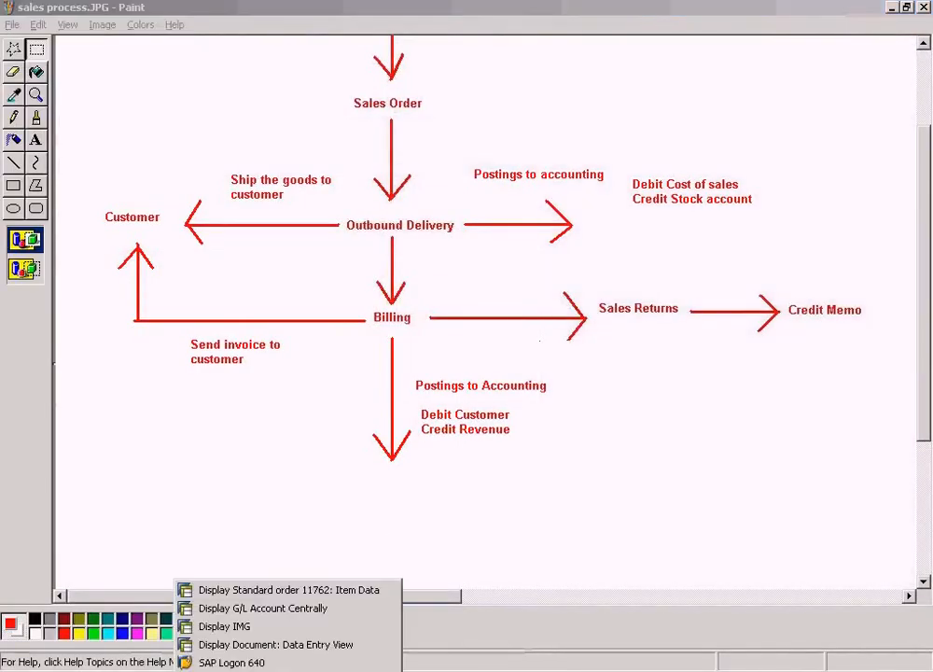
click(266, 590)
click(268, 43)
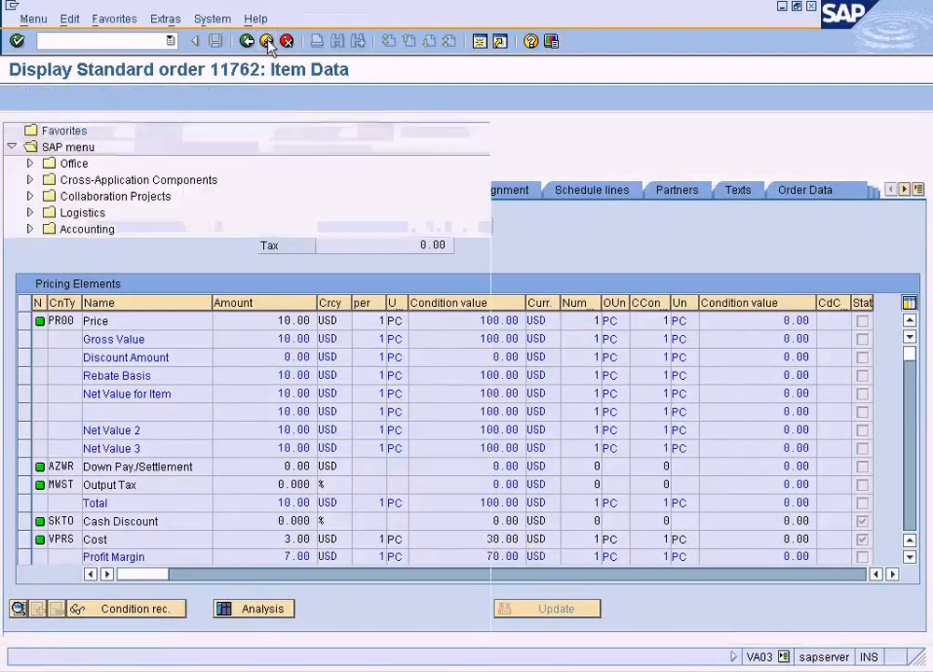
text(va01)
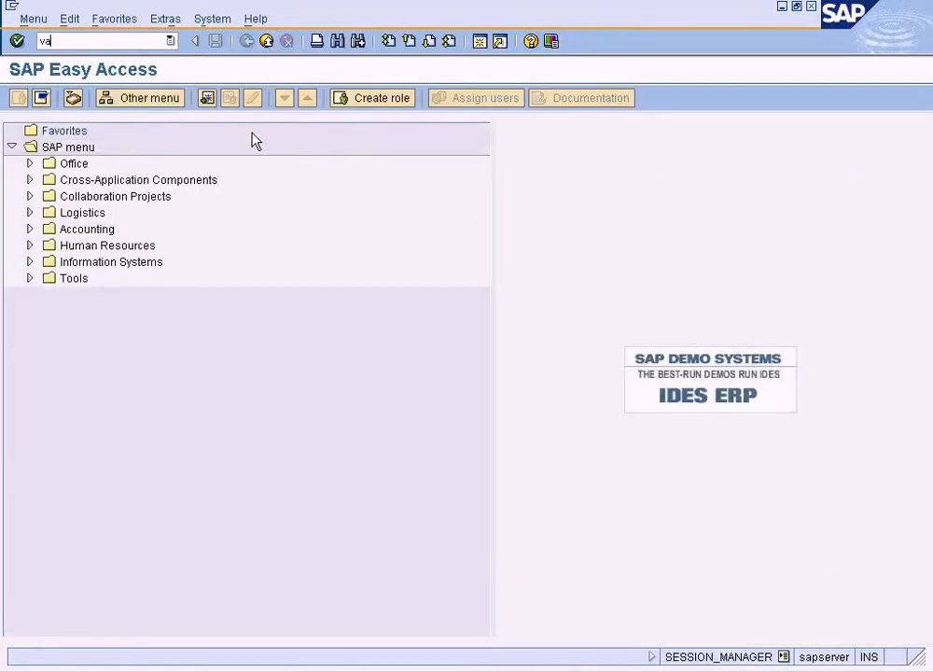
Step: Open Create order under Logistics > Sales and Distribution > Sales > Order and start a document with order type RE
click(30, 212)
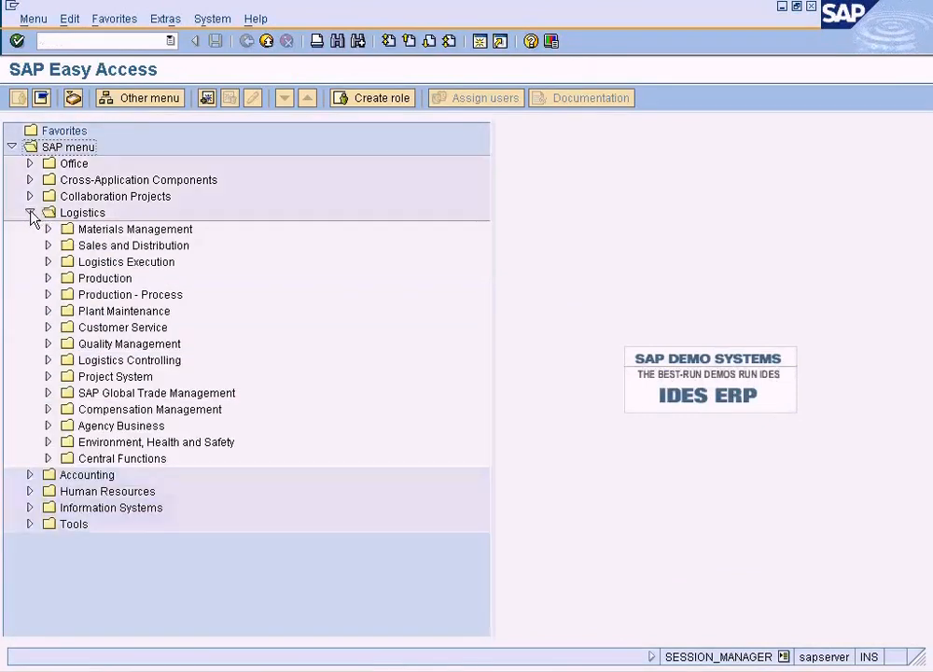
click(48, 247)
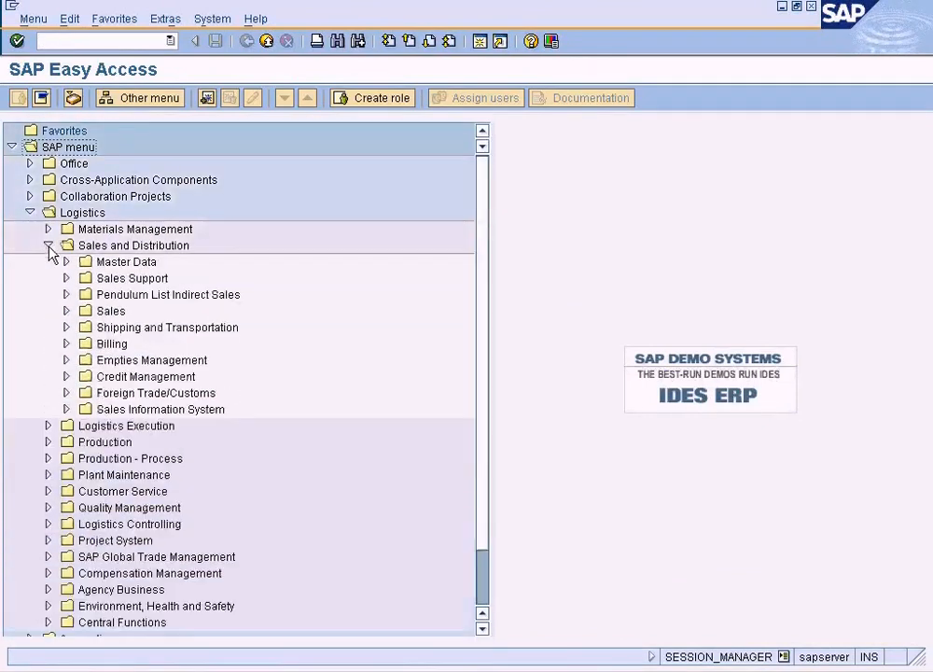
click(66, 310)
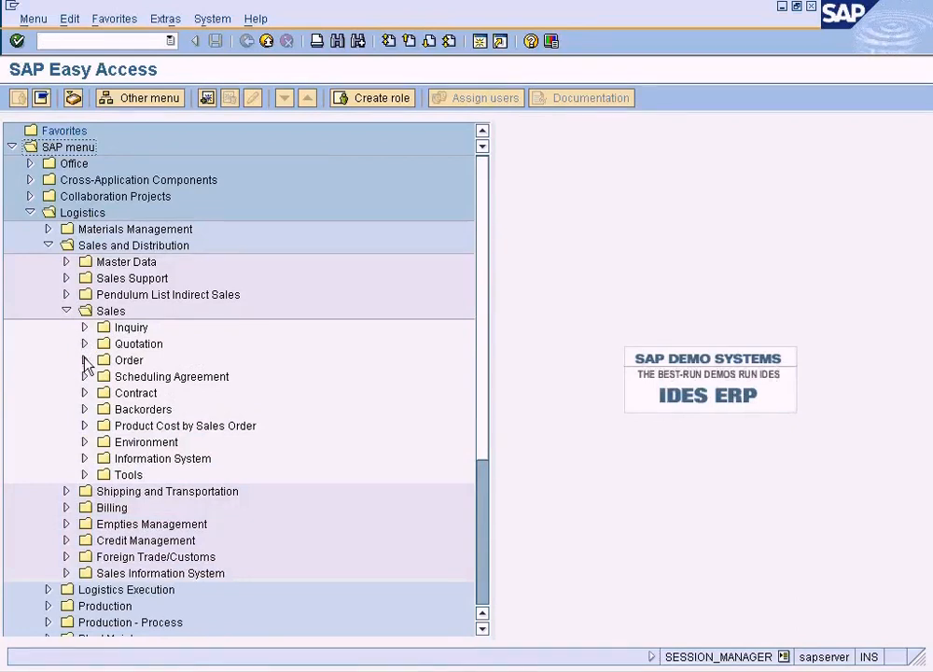
click(84, 359)
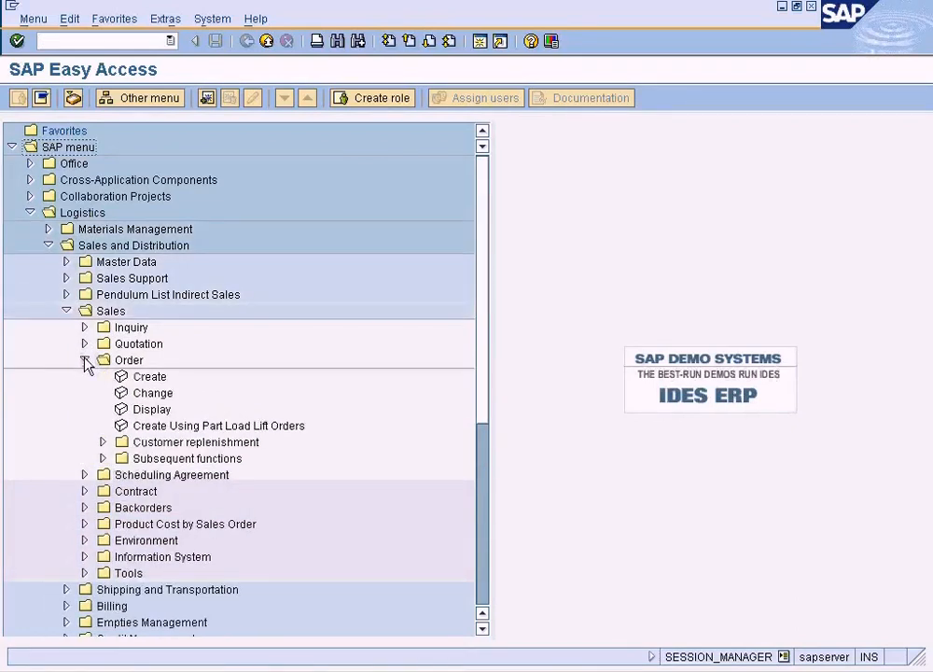
double_click(156, 379)
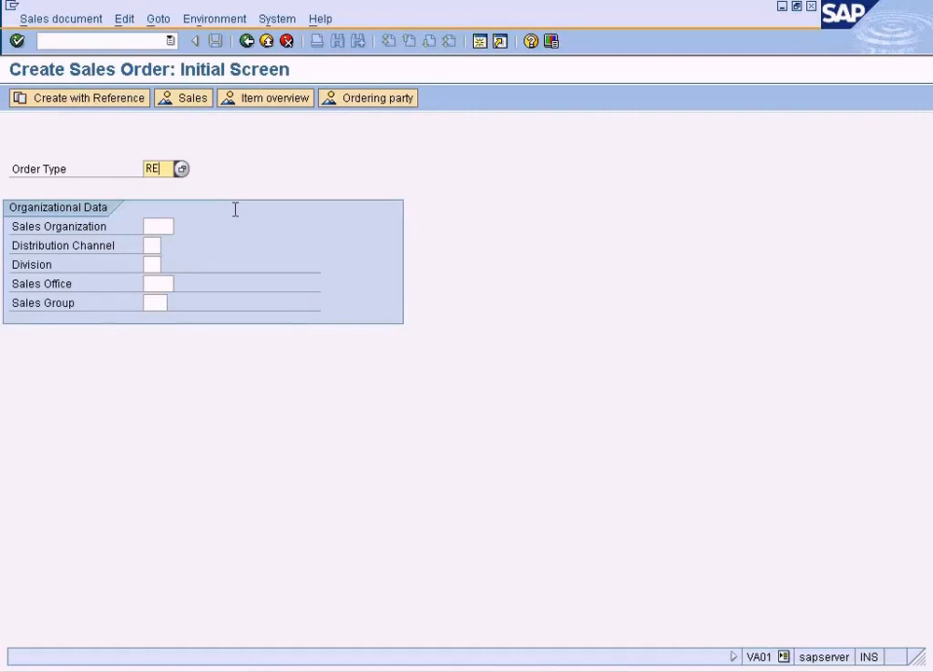
key(Return)
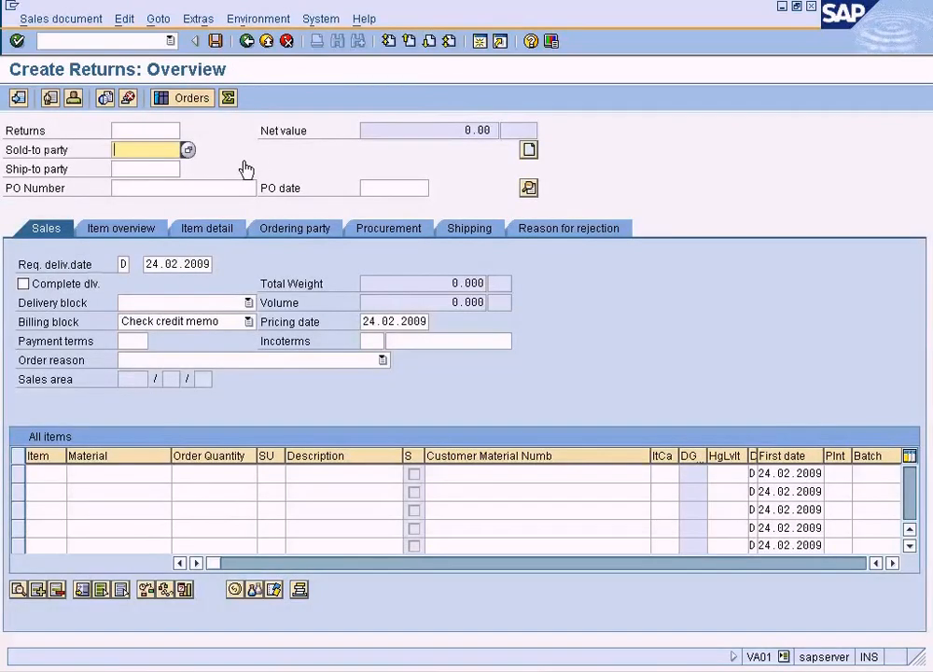
Step: Search for the sold-to party in sales organization NY and pick the entry with channel RE and division LP
click(188, 149)
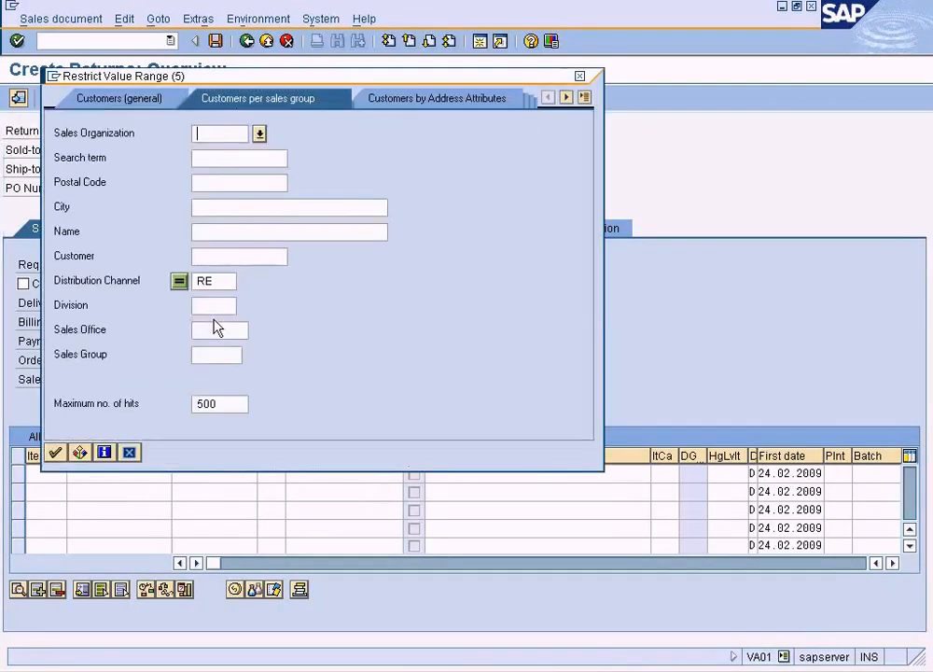
click(56, 454)
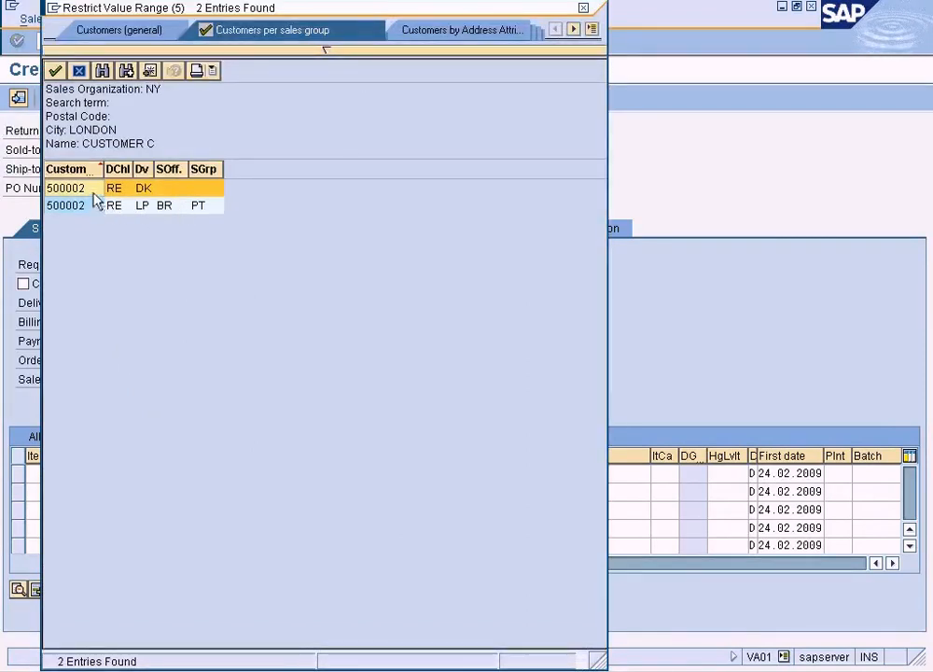
click(93, 206)
double_click(92, 206)
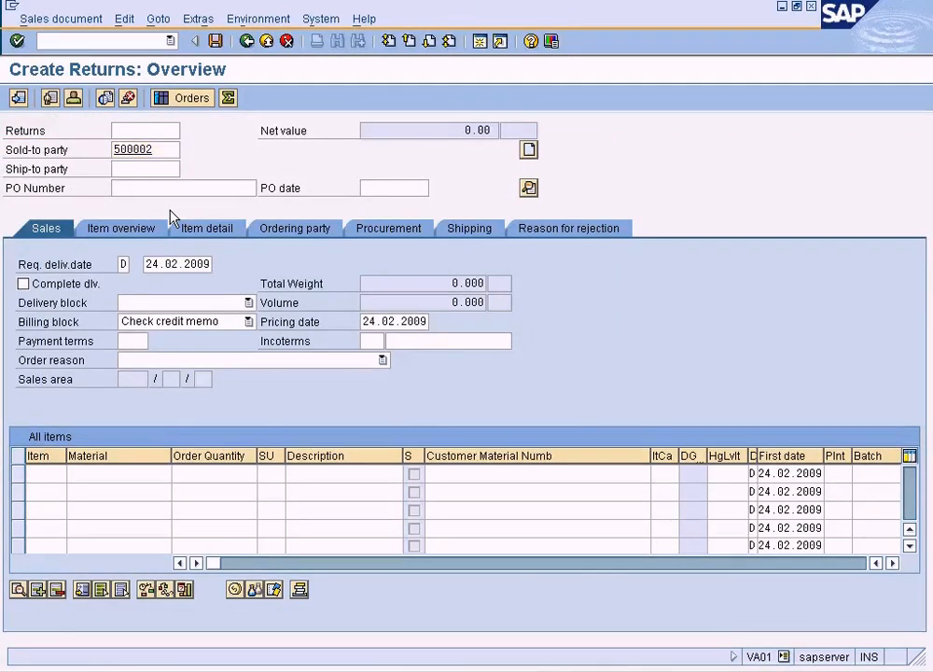
Step: Confirm the sold-to party and assign the New York / Retail / Laptop sales area to the returns order
key(Return)
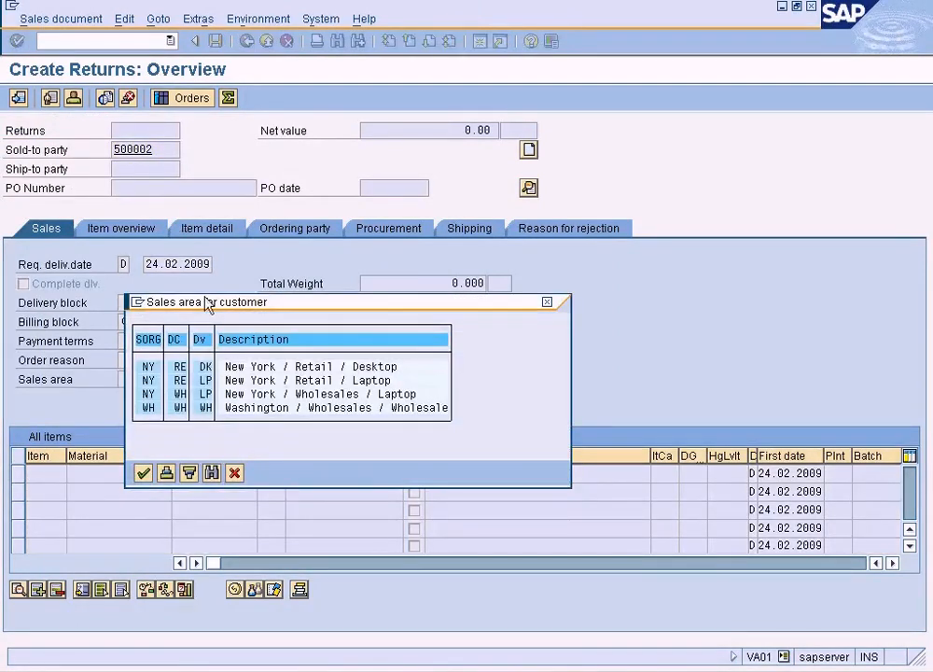
click(179, 381)
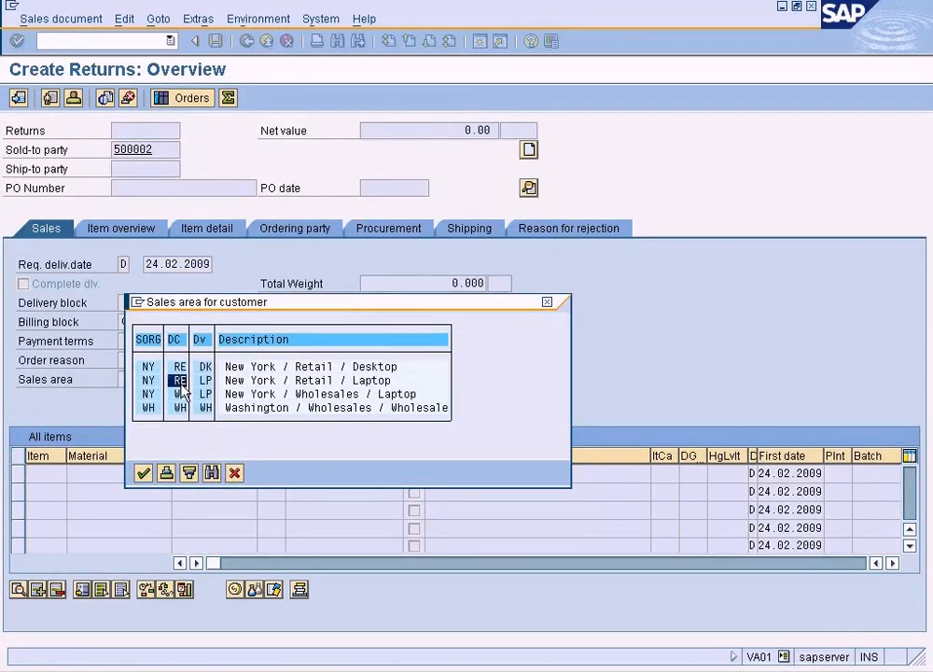
double_click(250, 381)
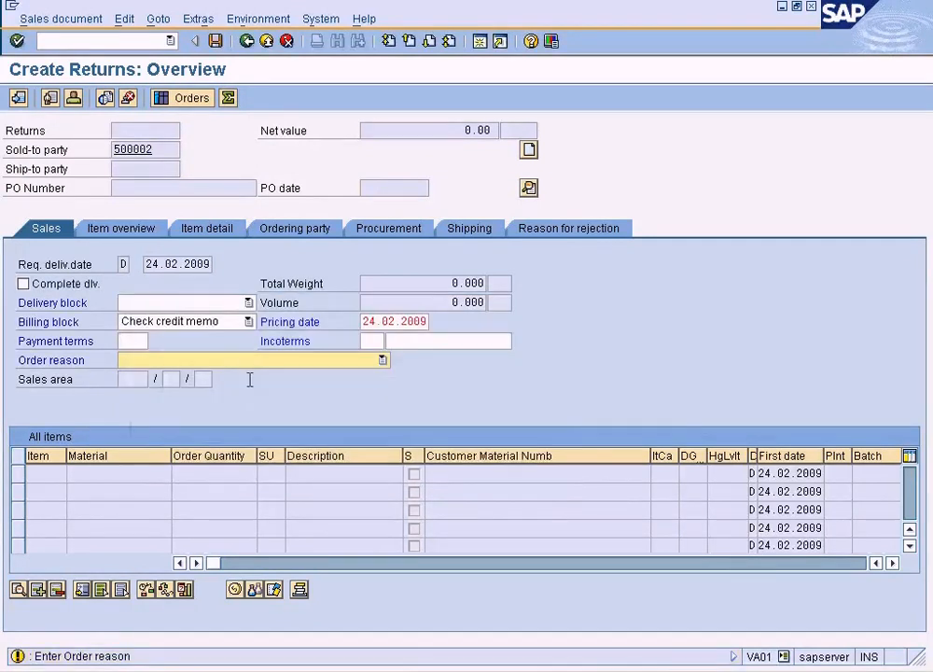
Step: Set the order reason of the returns order to Damaged in transit
click(310, 359)
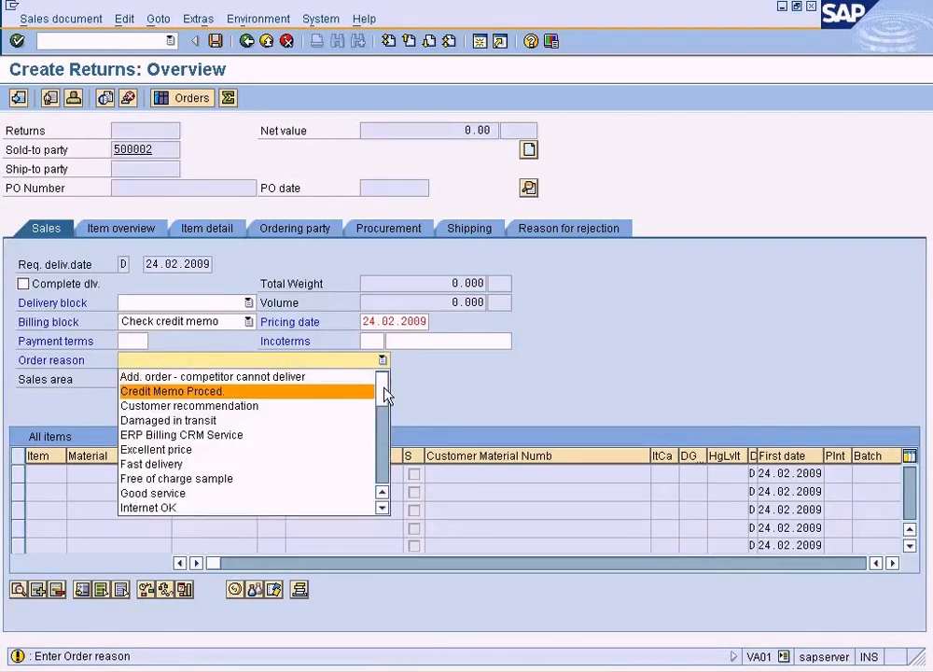
click(299, 421)
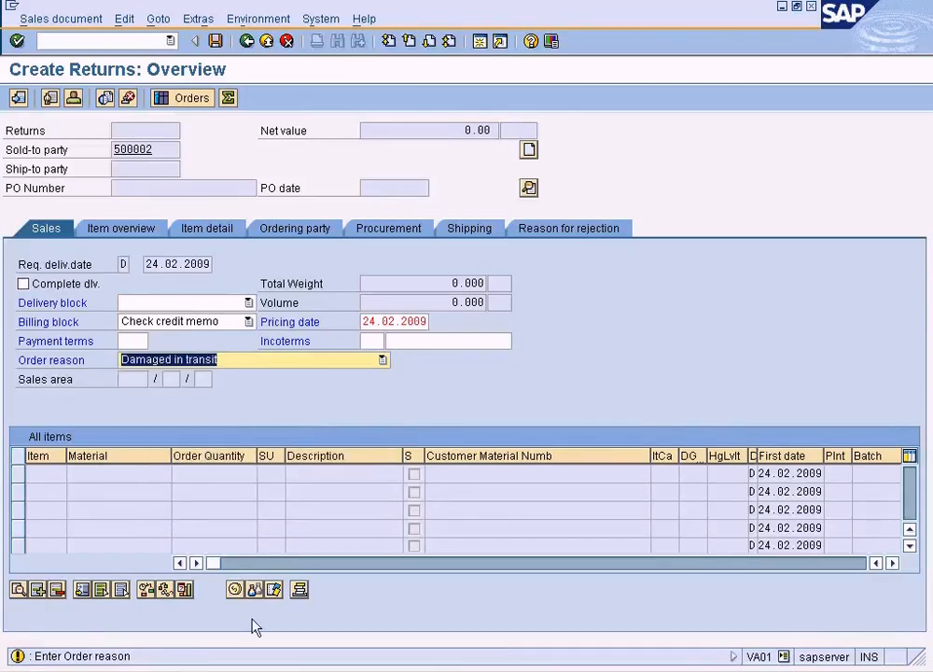
Step: Switch to the Display IMG session and open the sales document types activity under Sales and Distribution > Sales > Sales Documents > Sales Document Header
click(248, 670)
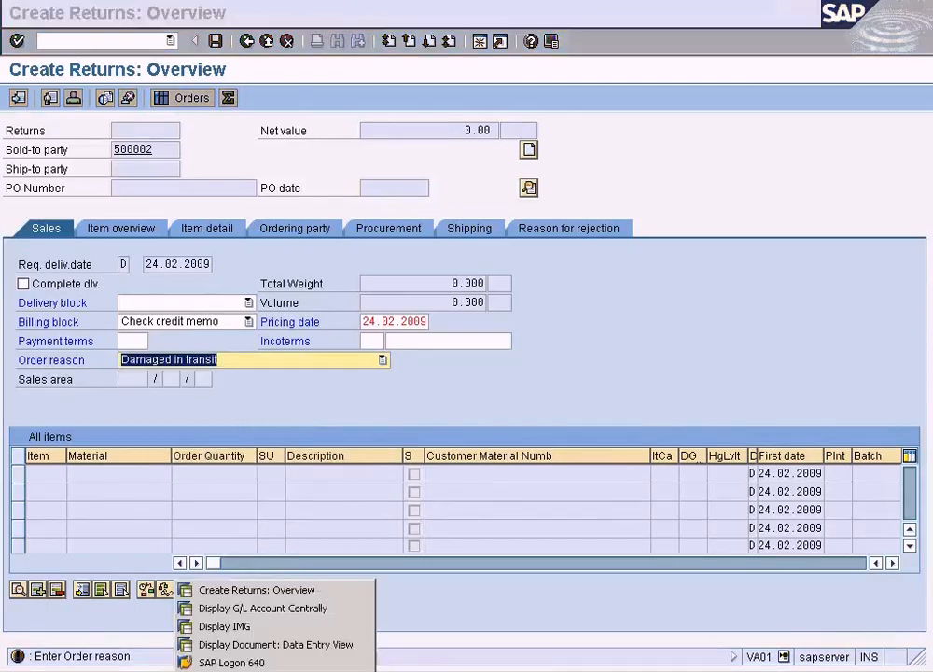
click(271, 627)
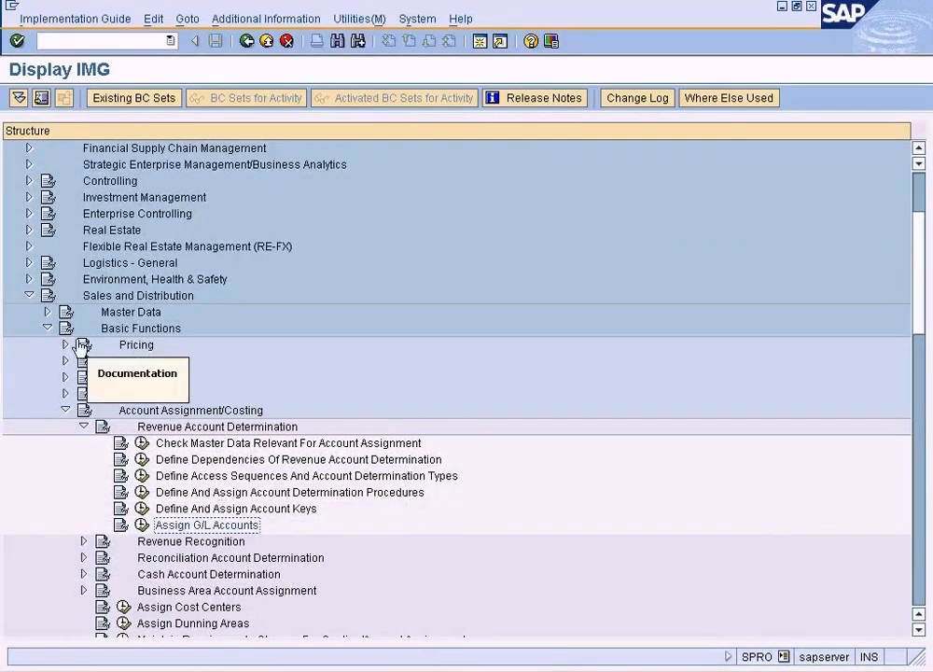
click(48, 328)
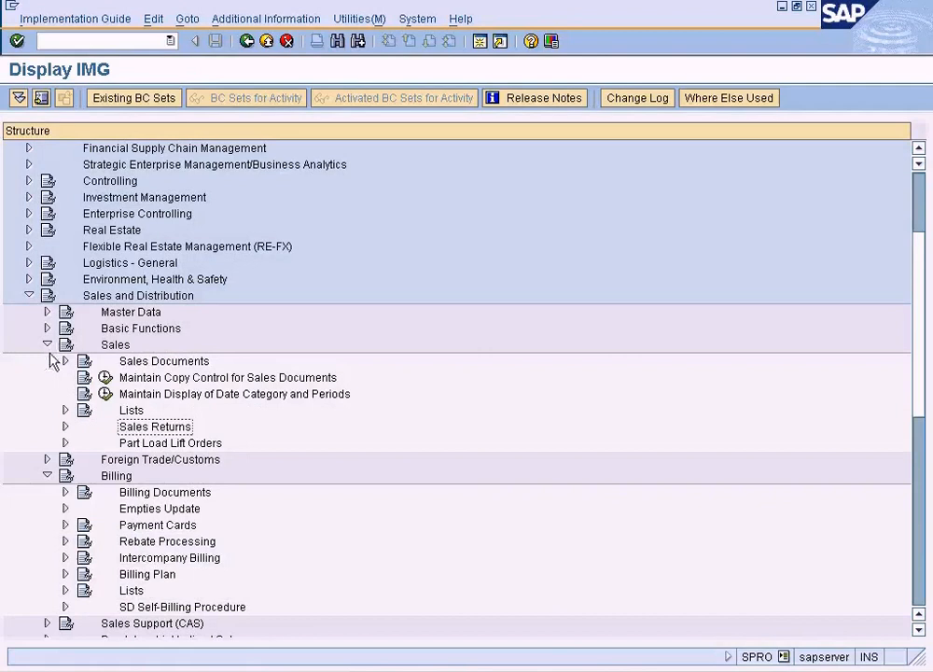
click(65, 361)
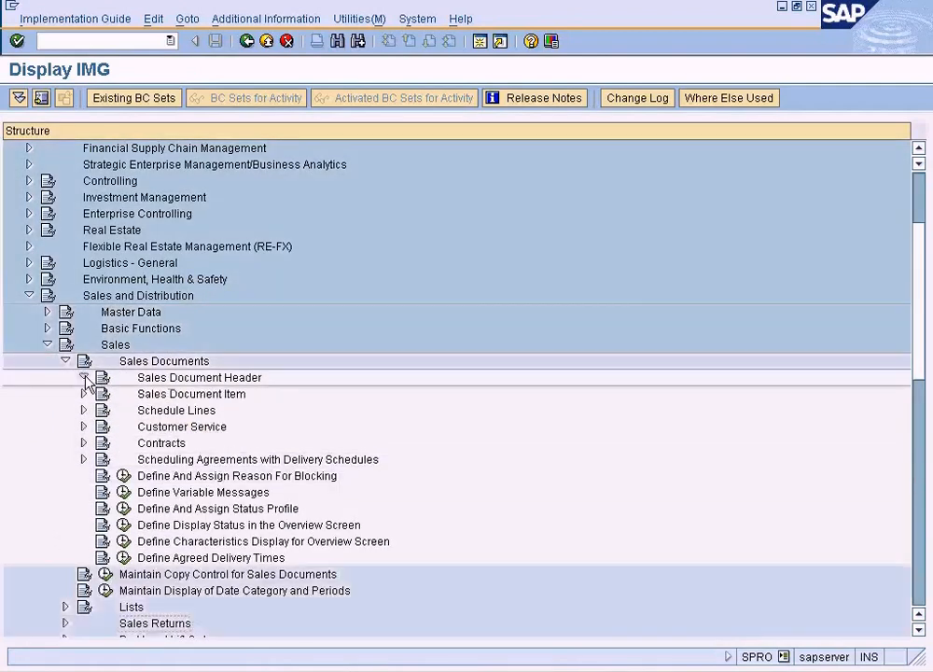
click(84, 376)
click(143, 394)
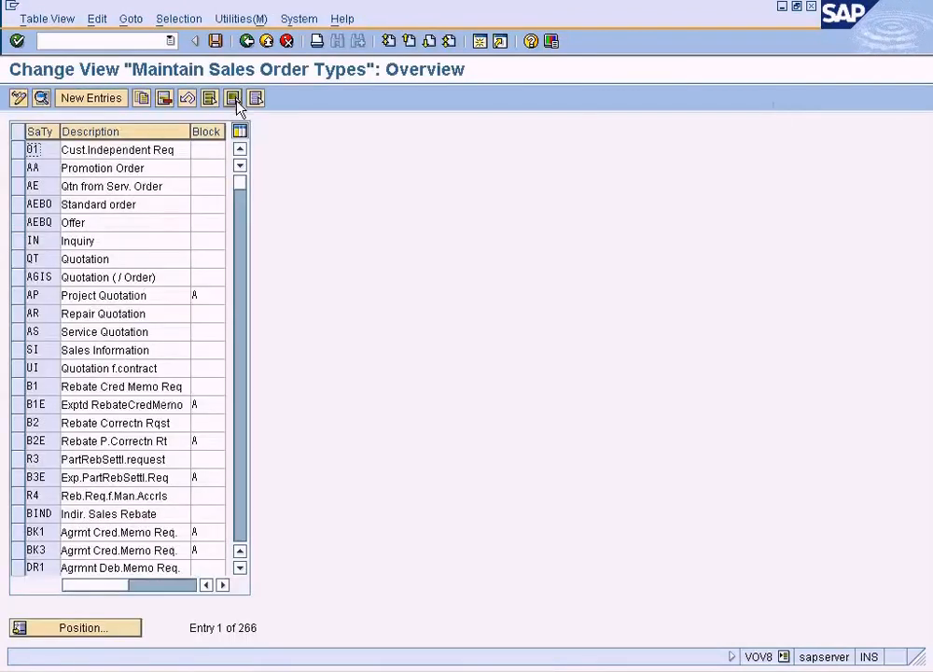
Step: Position the sales order type list on RE and open the details of the Returns document type
click(115, 628)
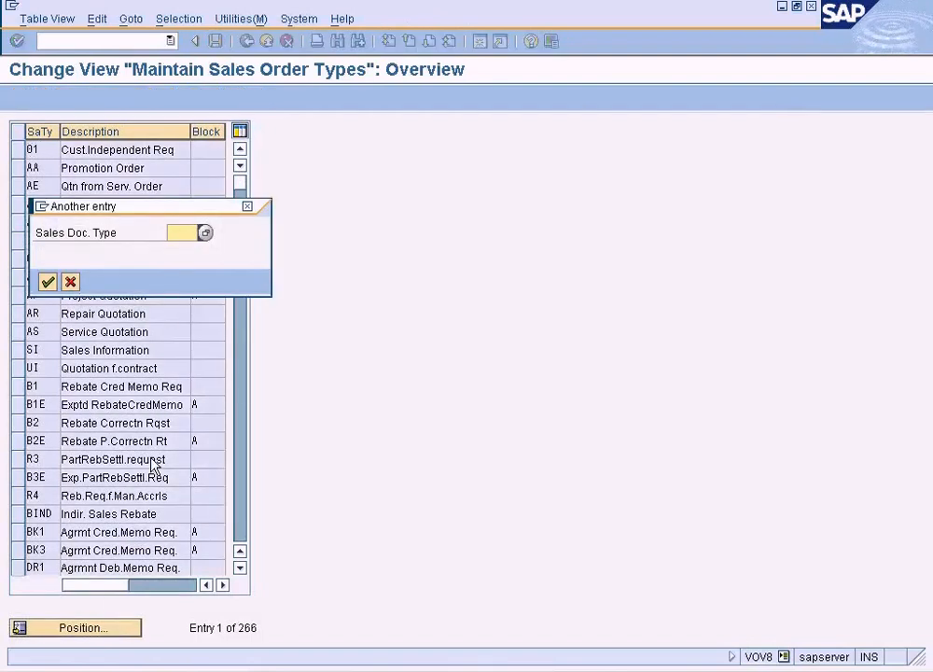
text(RE)
key(Return)
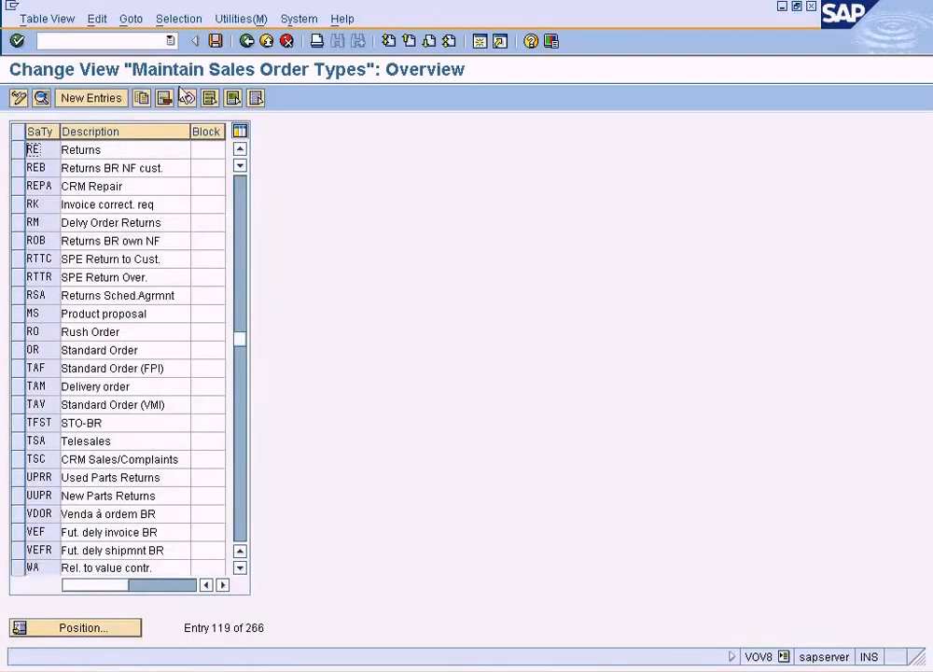
click(160, 148)
double_click(160, 148)
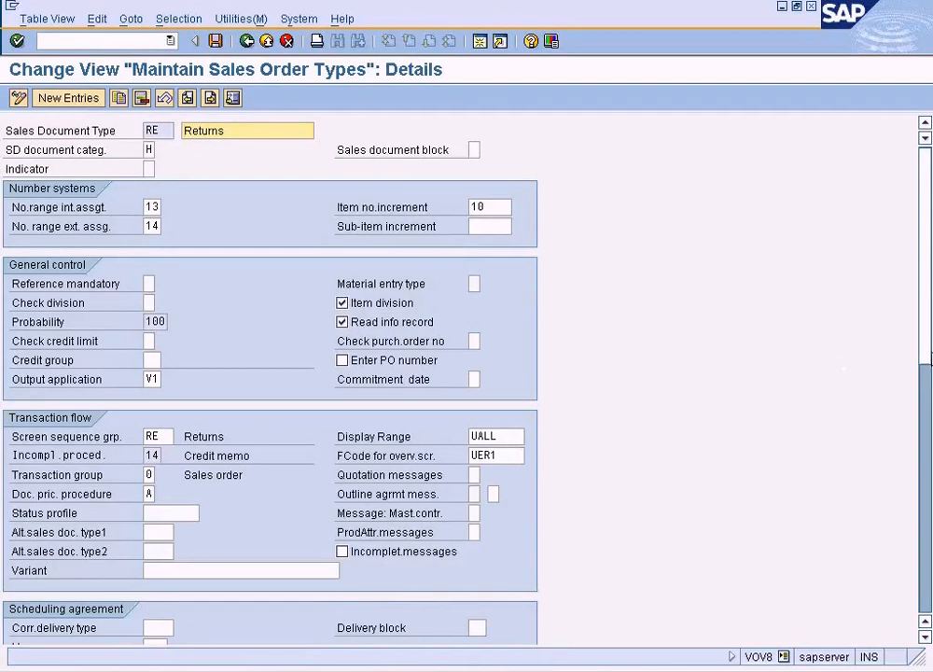
Step: Check the incompletion procedure of document type RE against the Order reason field in the returns order, ending back in the type's details
drag(923, 347, 891, 353)
click(149, 455)
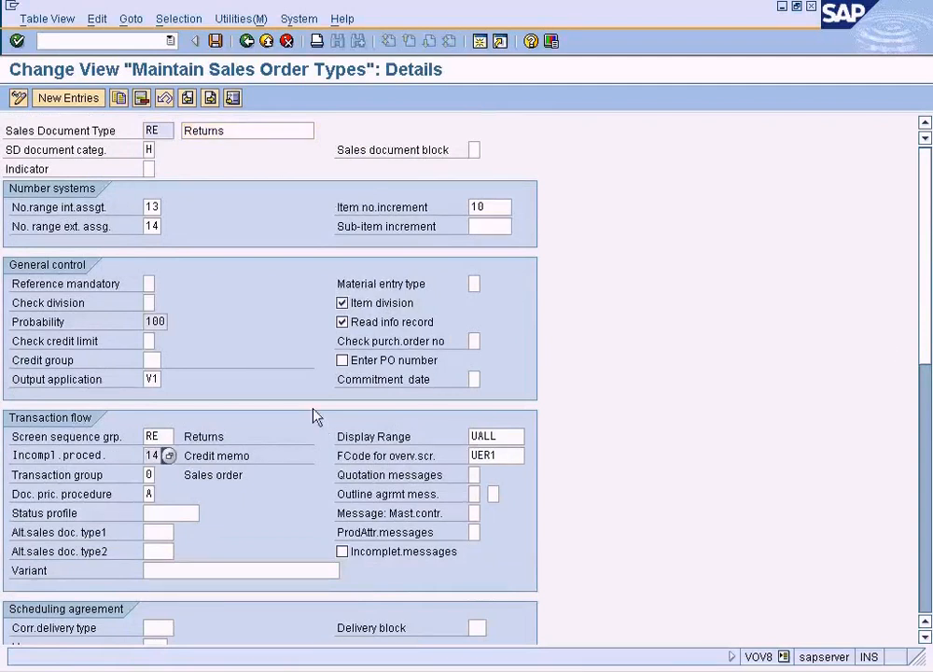
click(254, 670)
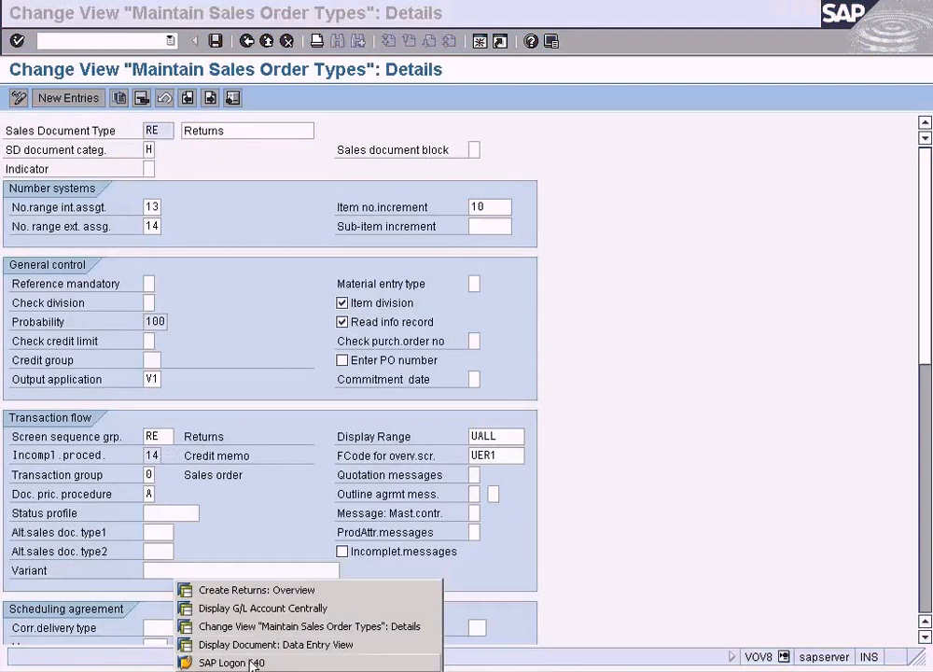
click(261, 590)
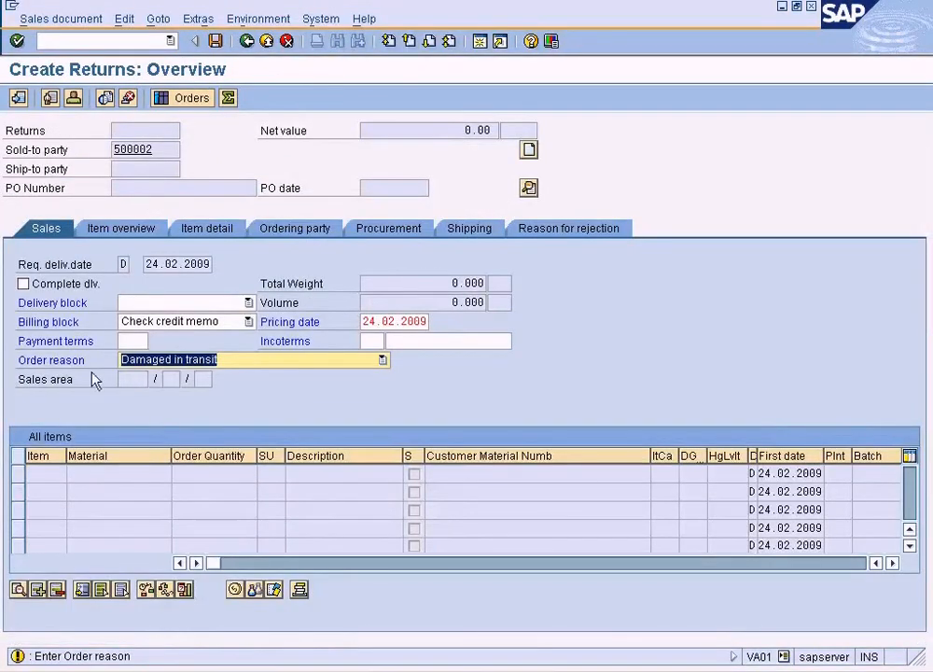
key(alt+Tab)
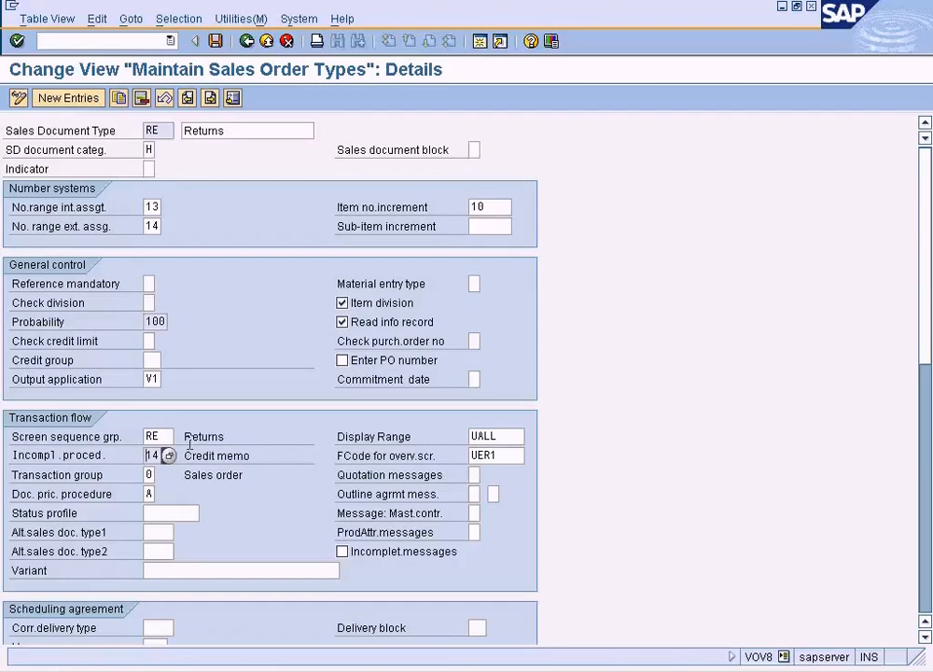
Step: From the incompletion procedure field's help, open Define Incompleteness Procedures for Basic Functions - Sales and Distribution without specifying a customizing project
key(F1)
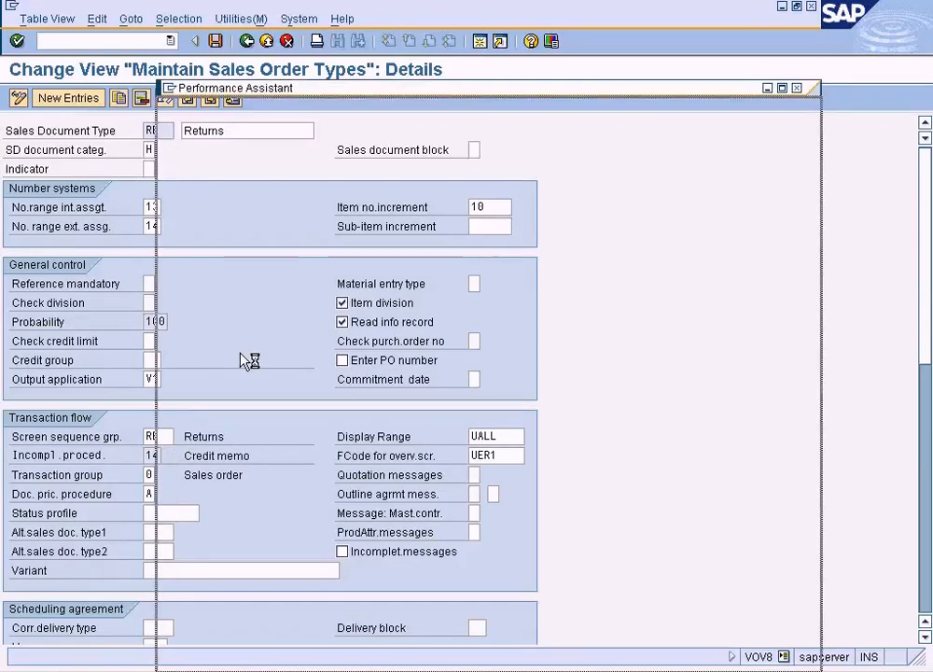
click(316, 108)
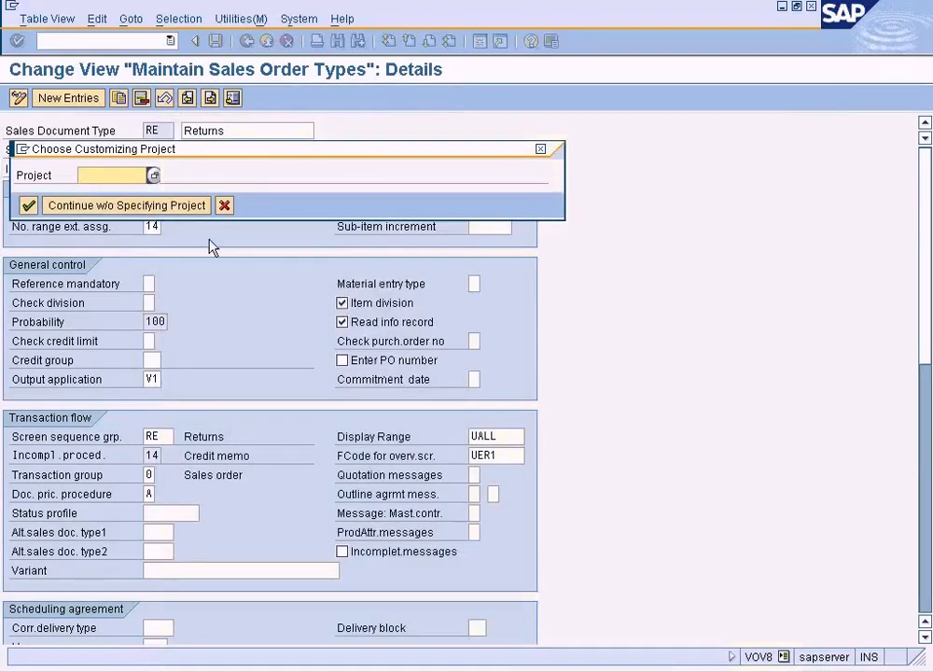
click(179, 207)
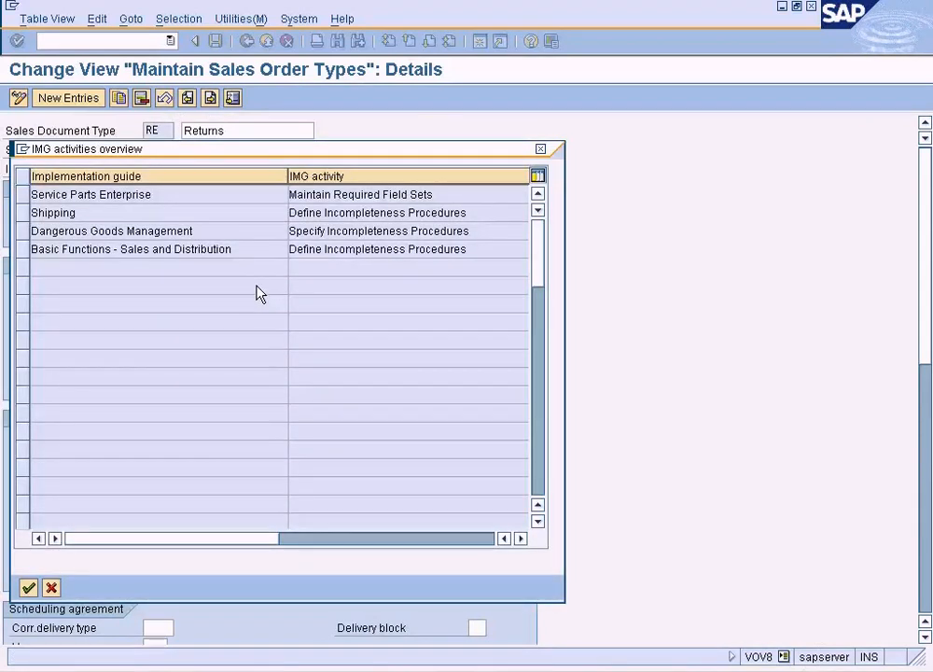
click(218, 250)
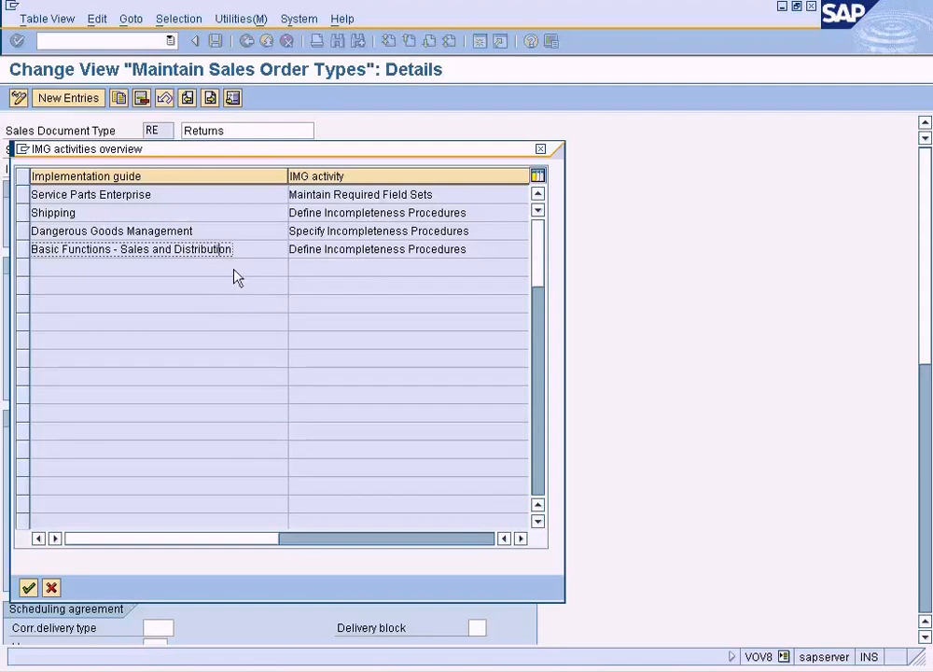
double_click(329, 250)
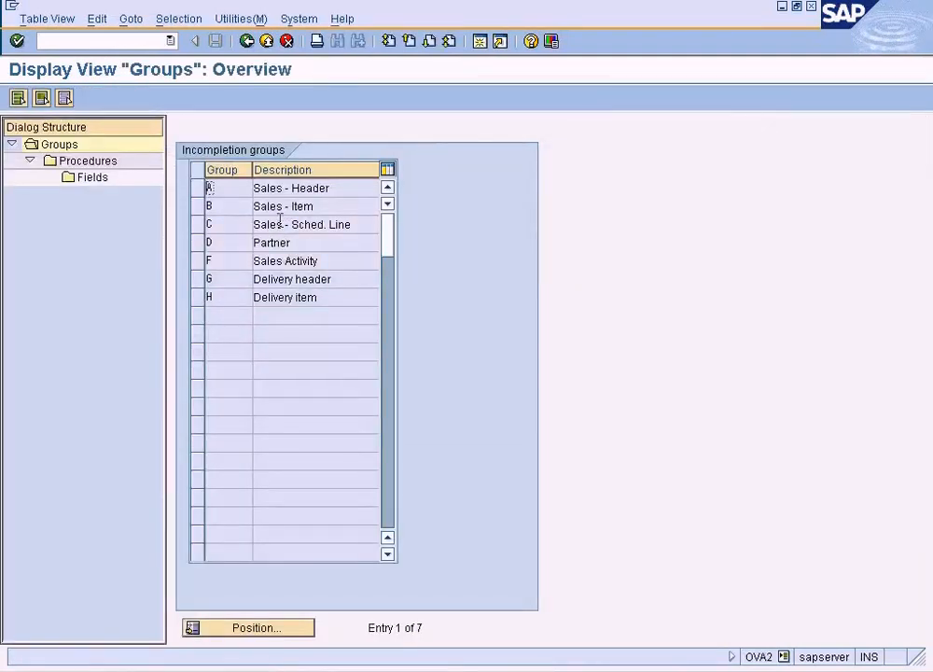
Step: Display the incompletion fields of procedure 14 (Credit memo) in group A, Sales - Header
key(F1)
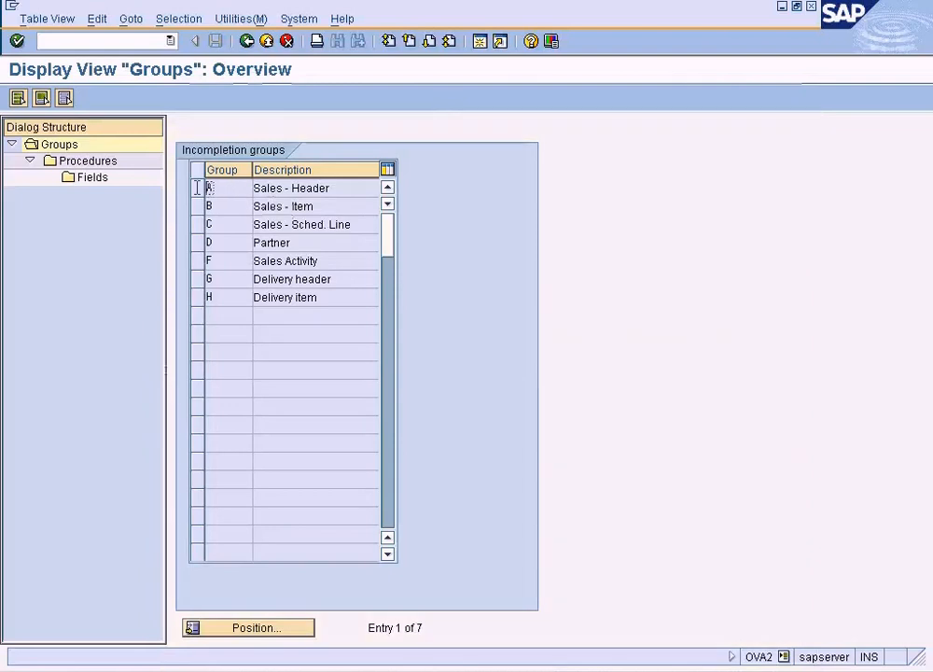
click(197, 187)
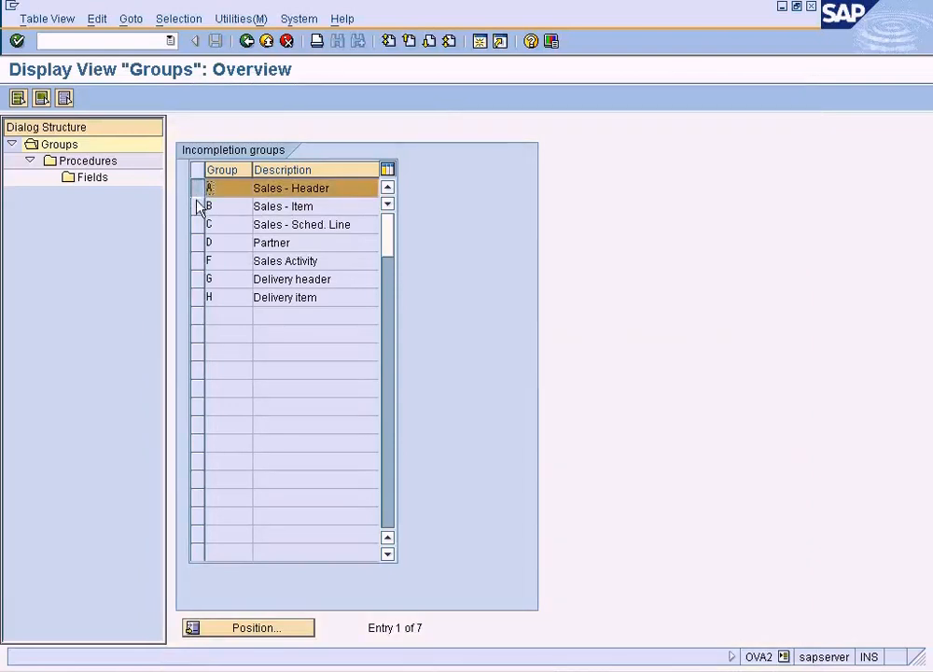
double_click(112, 160)
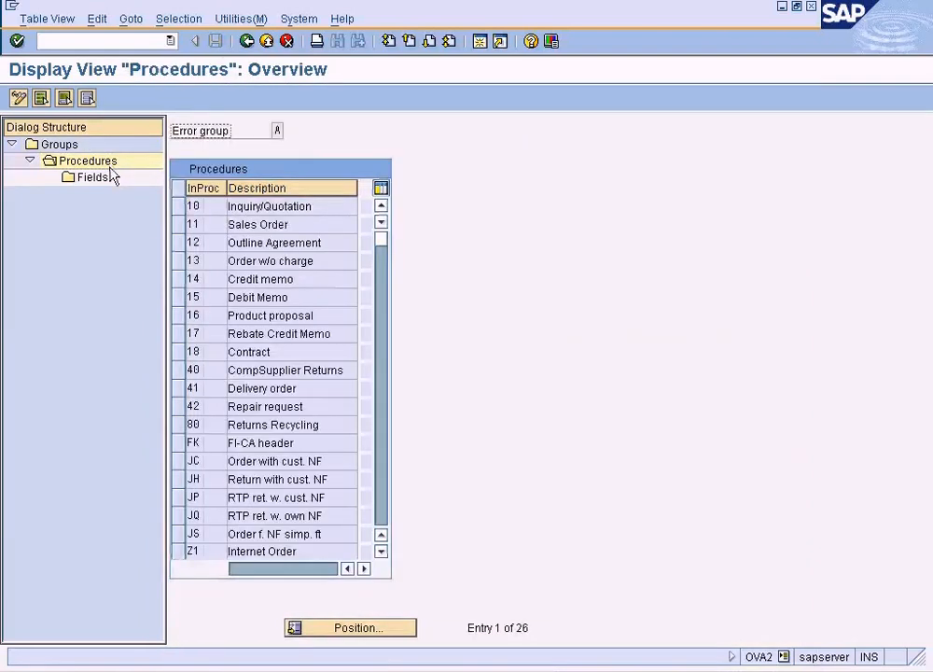
click(222, 283)
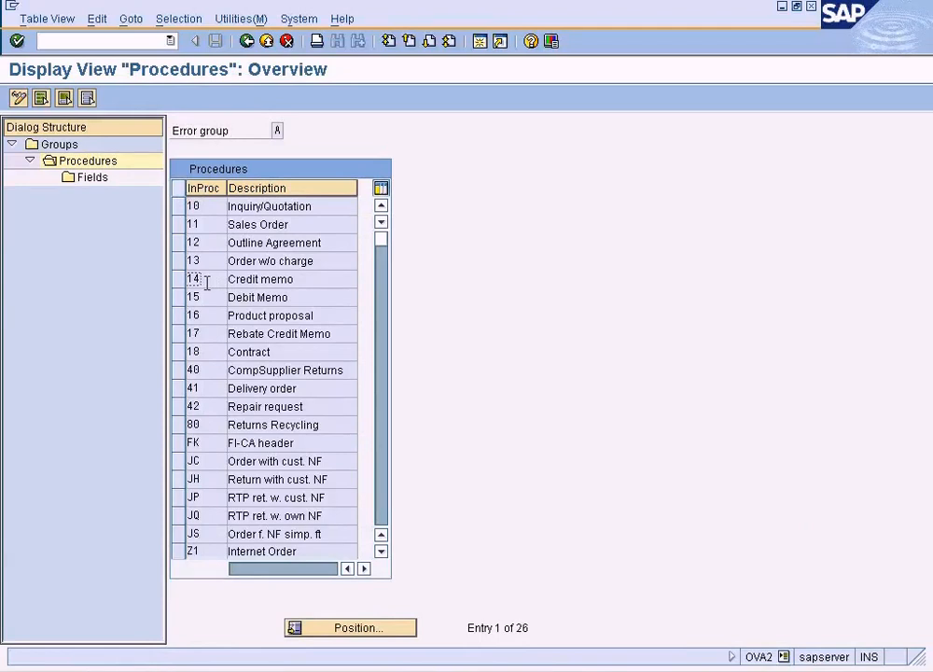
click(177, 280)
double_click(93, 179)
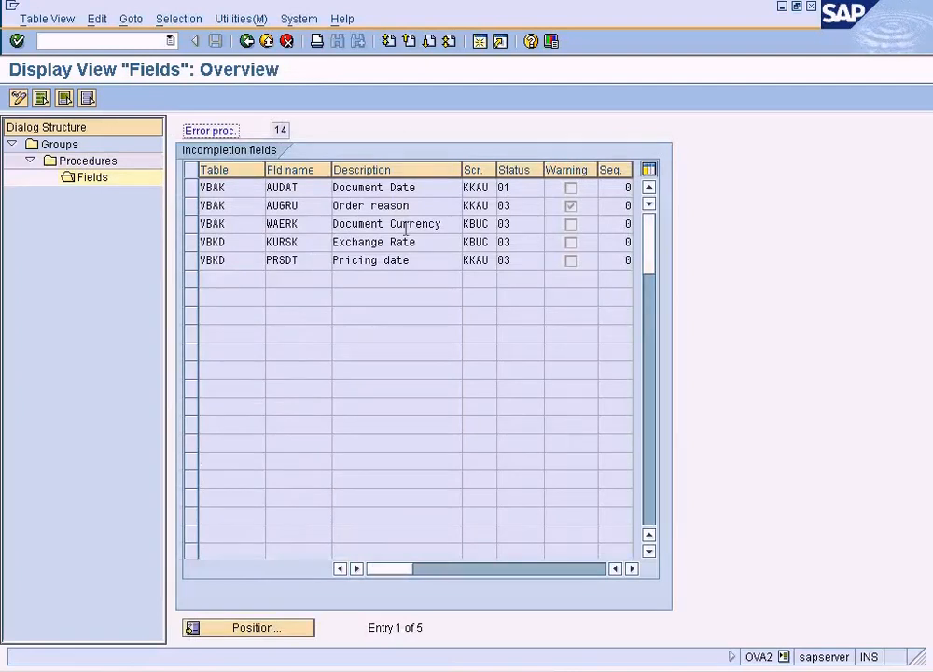
Step: Examine the incompletion fields of the credit memo procedure, comparing the Warning setting of Order reason with the other fields
drag(412, 205, 311, 201)
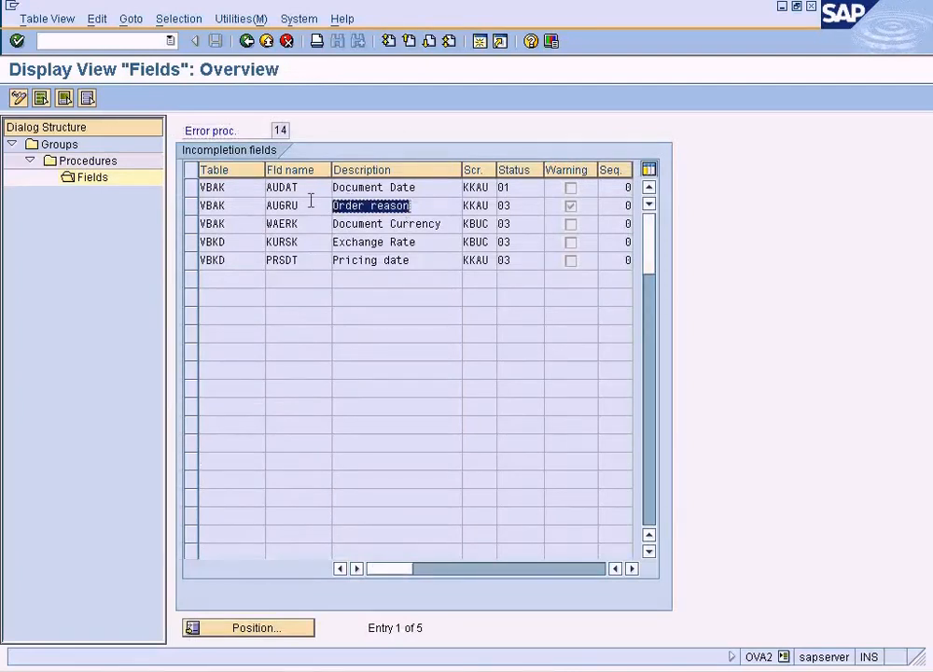
click(573, 209)
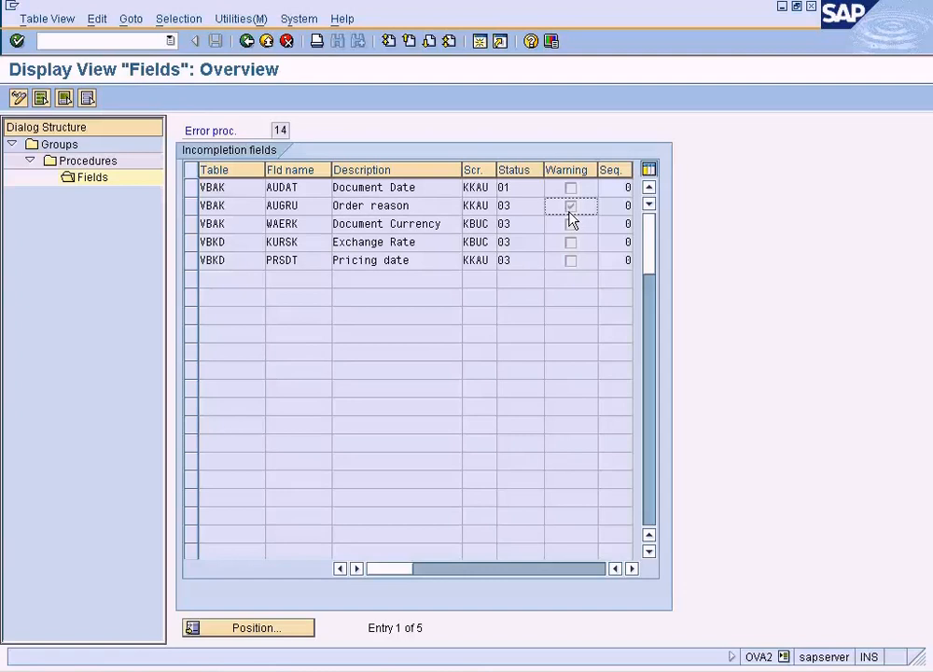
click(396, 187)
click(417, 224)
click(410, 247)
click(412, 262)
click(411, 245)
click(411, 228)
click(411, 246)
click(413, 259)
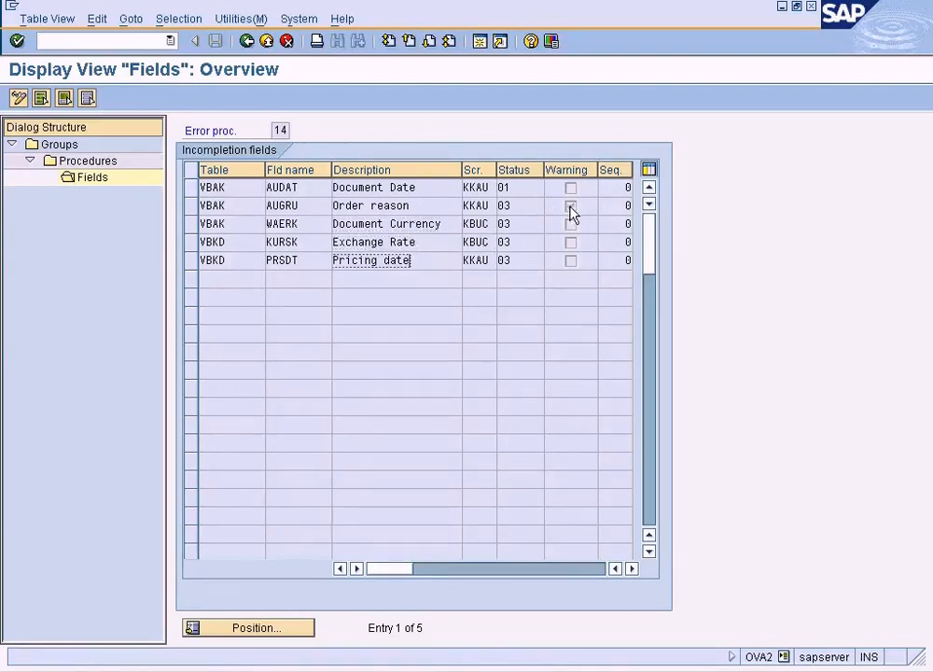
click(419, 207)
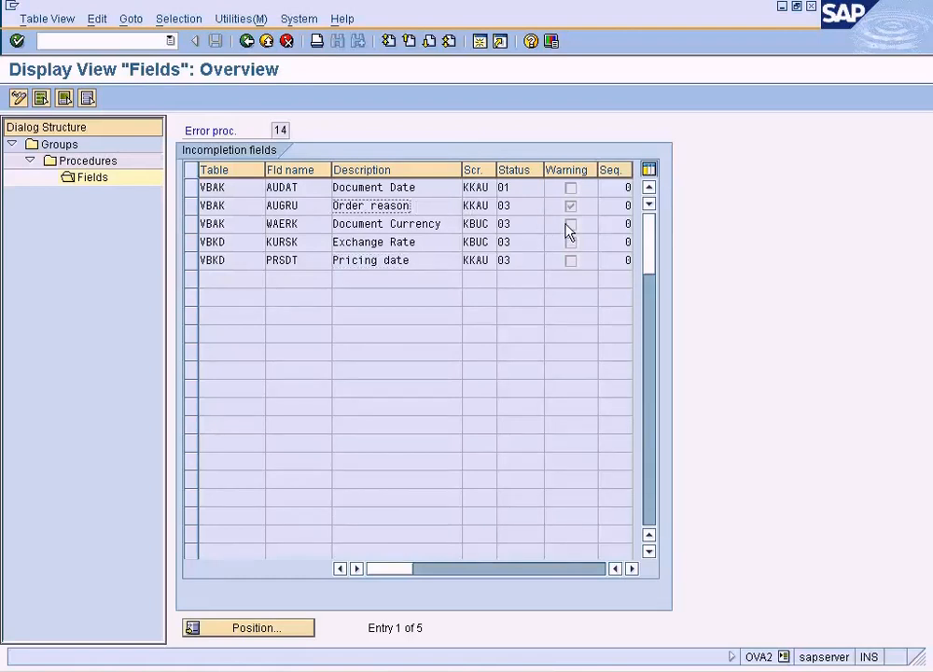
Step: Leave the incompleteness procedure views and the IMG activities overview, returning to the RE document type details
click(248, 42)
click(247, 42)
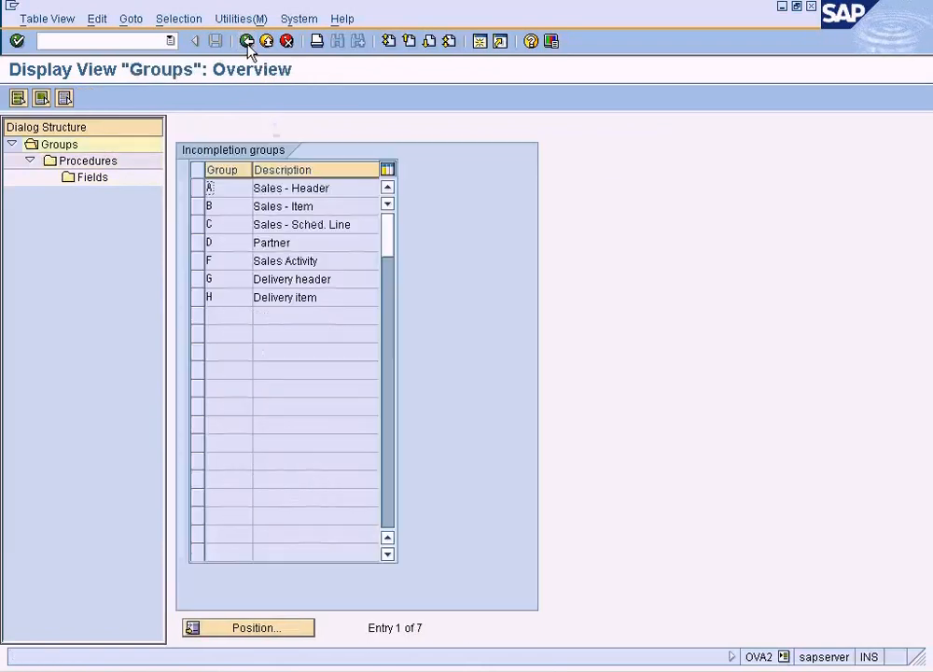
click(247, 42)
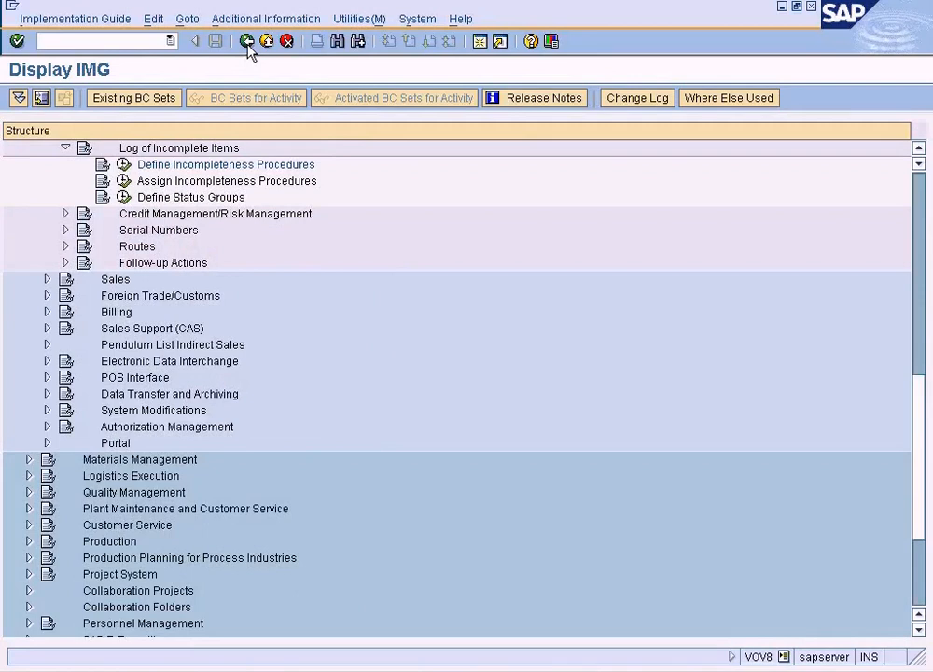
click(247, 42)
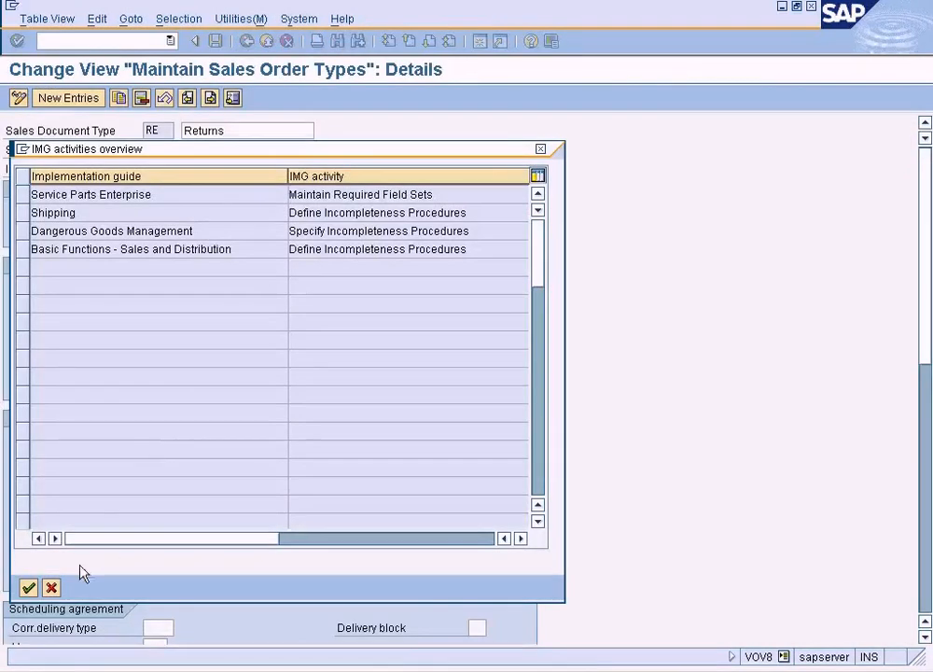
click(51, 588)
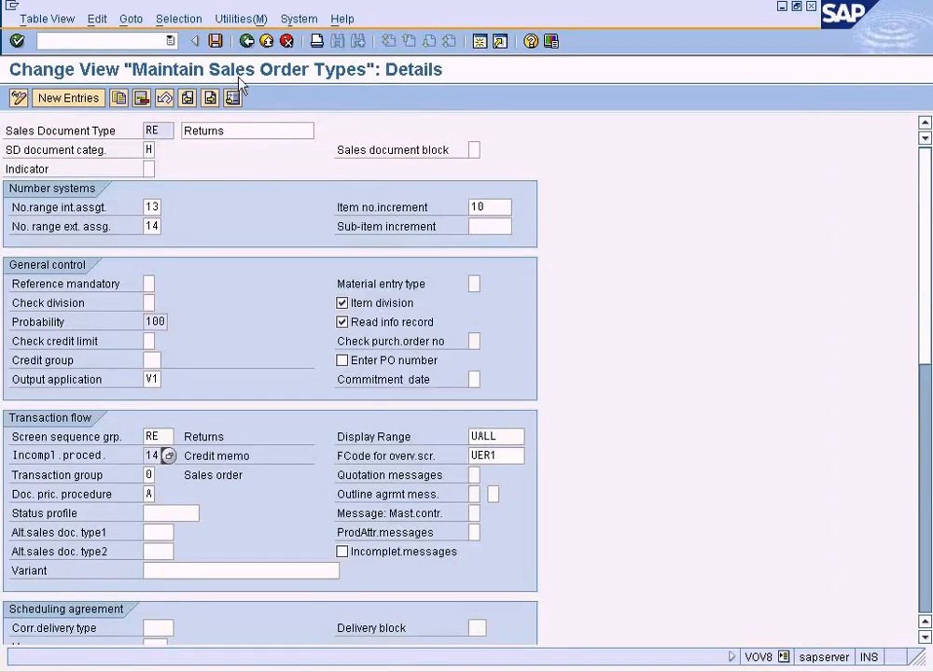
Step: Switch to the Create Returns session and confirm the Damaged in transit order reason
click(252, 670)
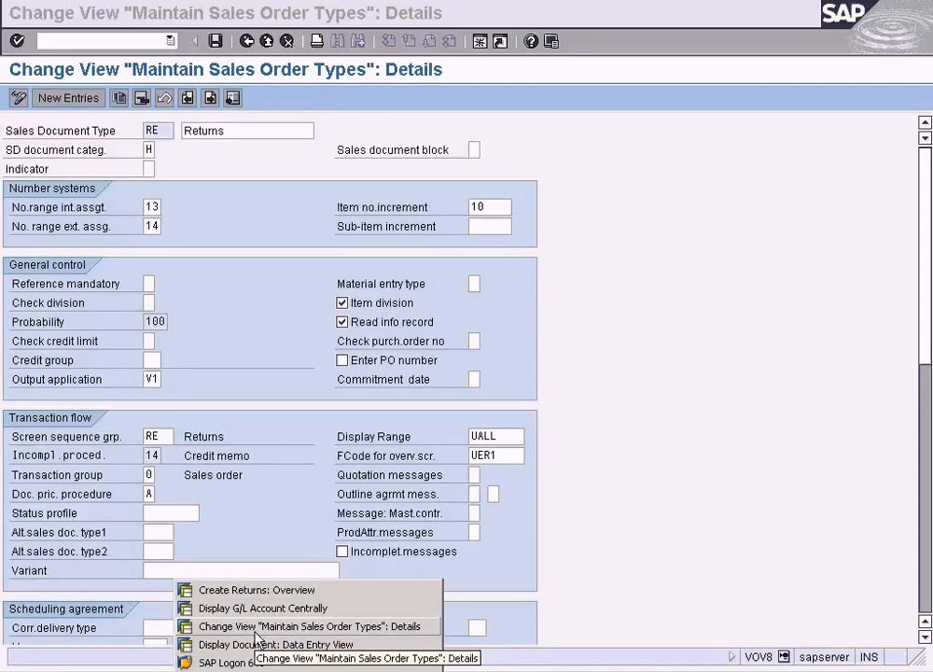
click(252, 589)
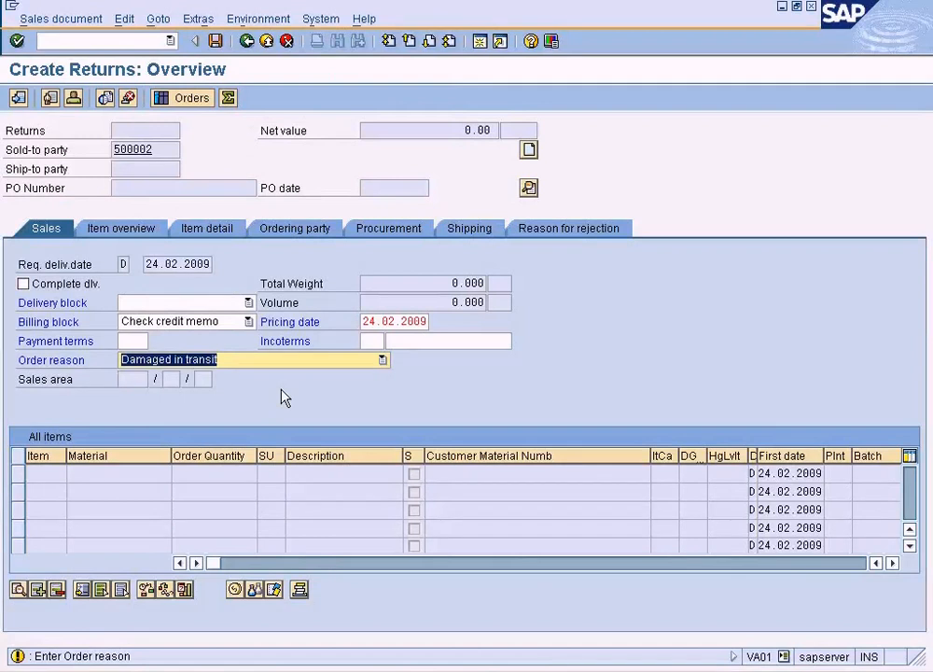
key(Return)
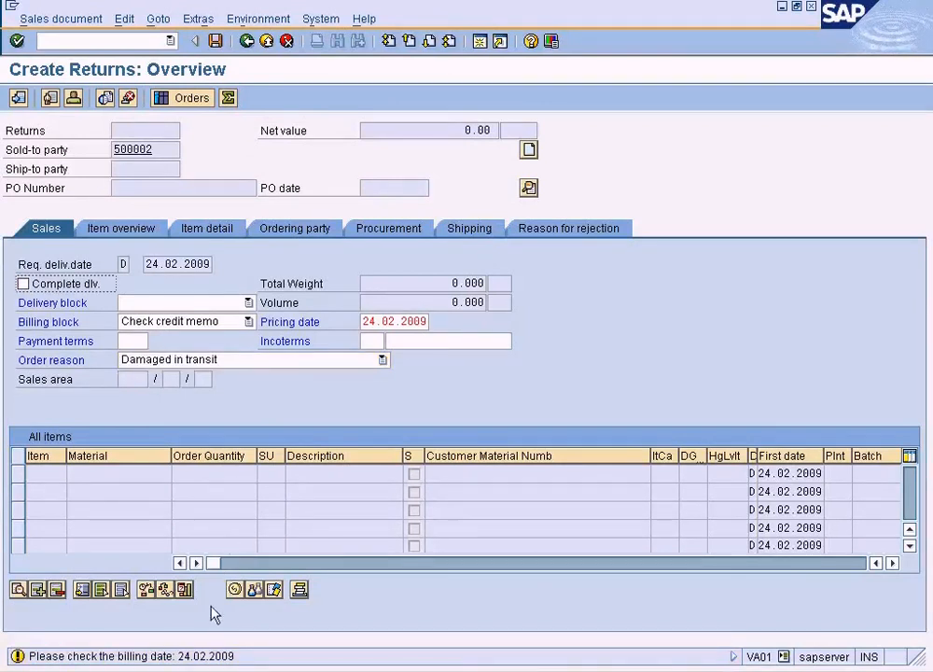
Step: Display the details of the billing date message, close them, and accept the warning to continue with the returns order
double_click(206, 655)
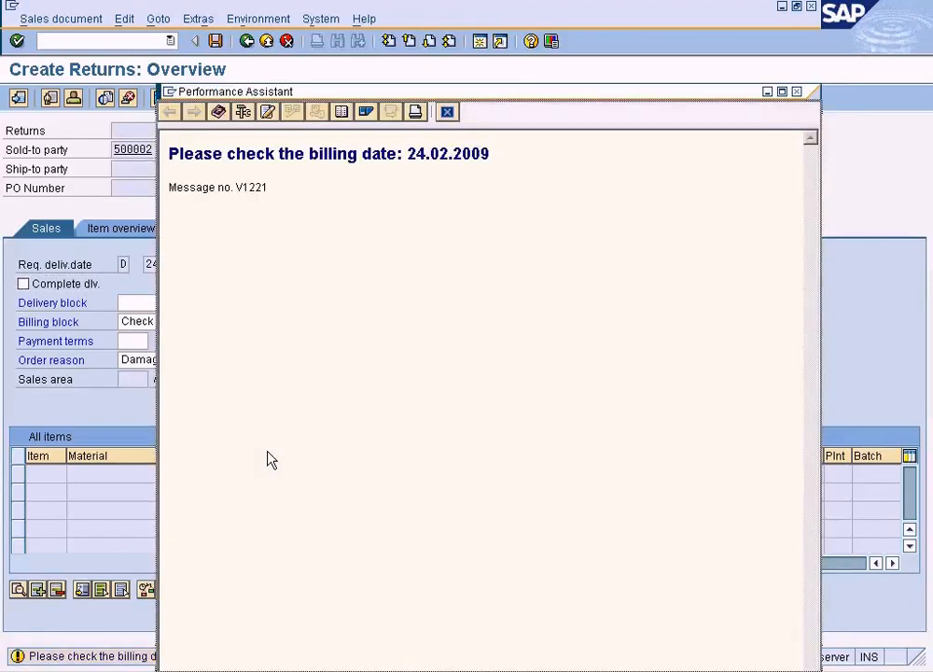
click(446, 112)
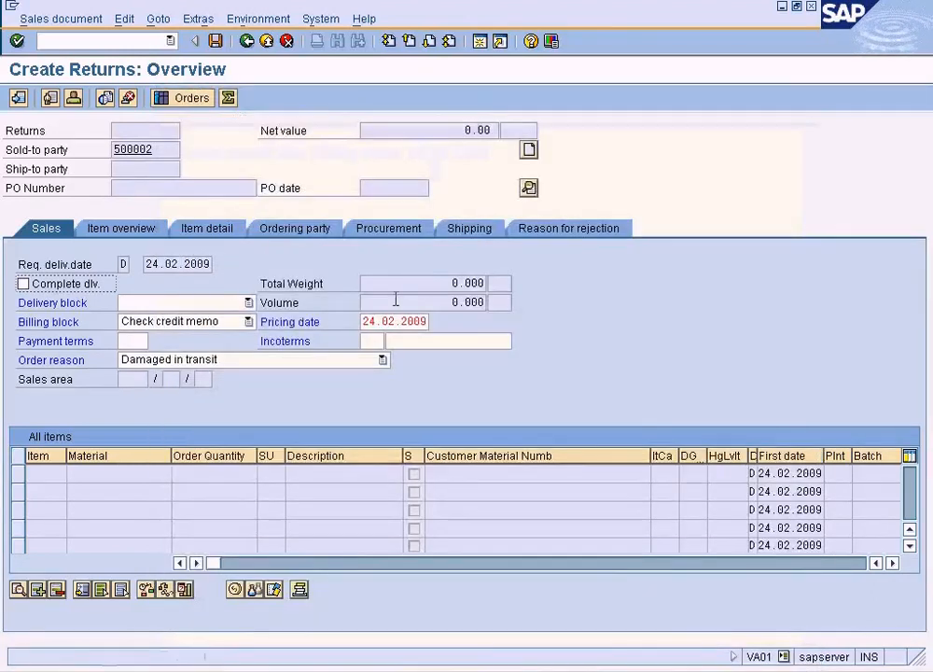
key(Return)
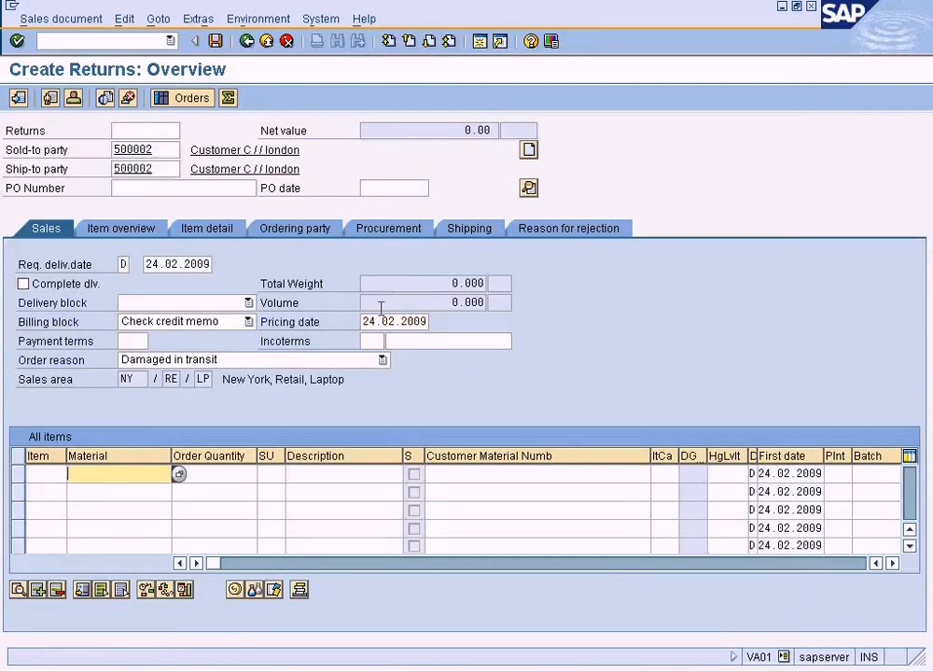
Step: Add an order item for material 1247 with an order quantity of 2
text(1247)
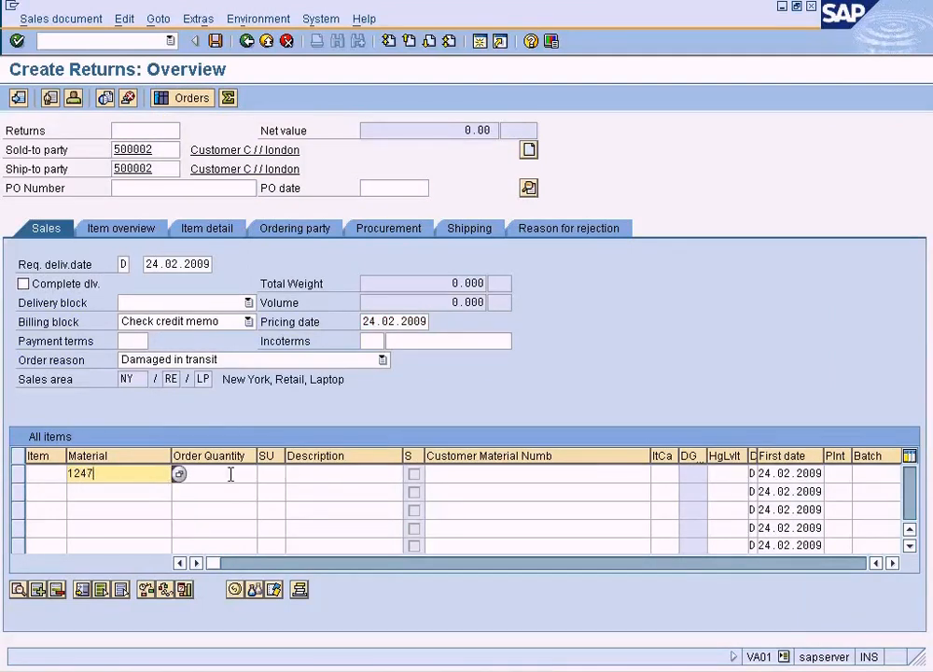
key(Tab)
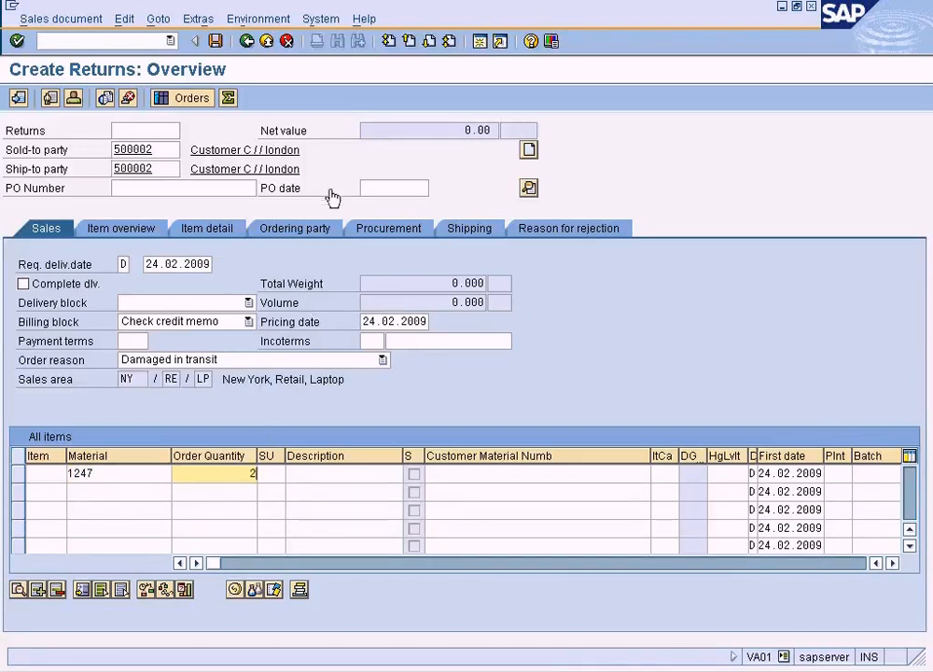
text(2)
key(Return)
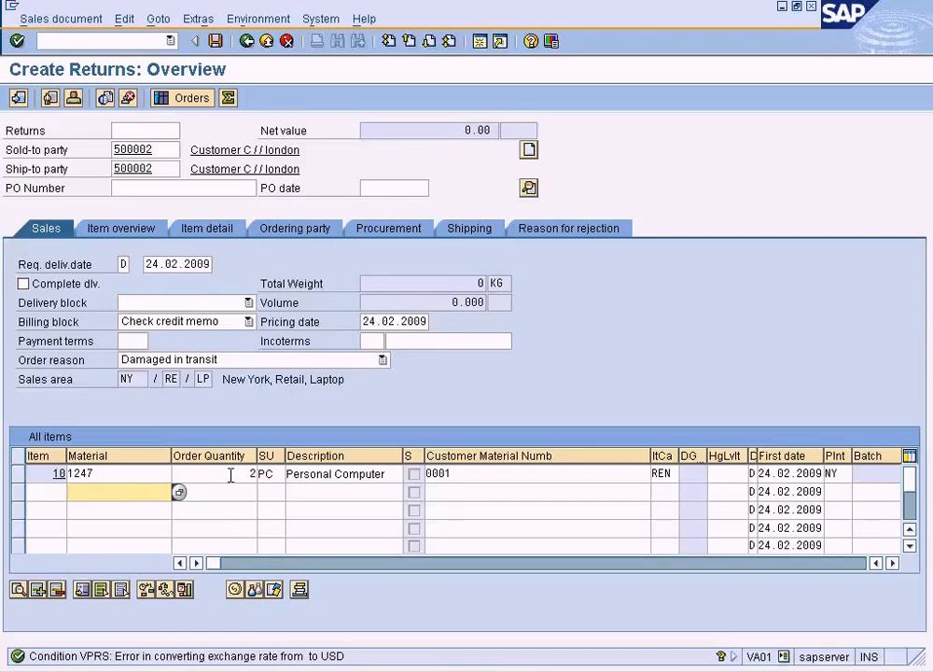
Step: Check the details of the exchange rate error message and set the document currency to USD in the sales header data
double_click(172, 658)
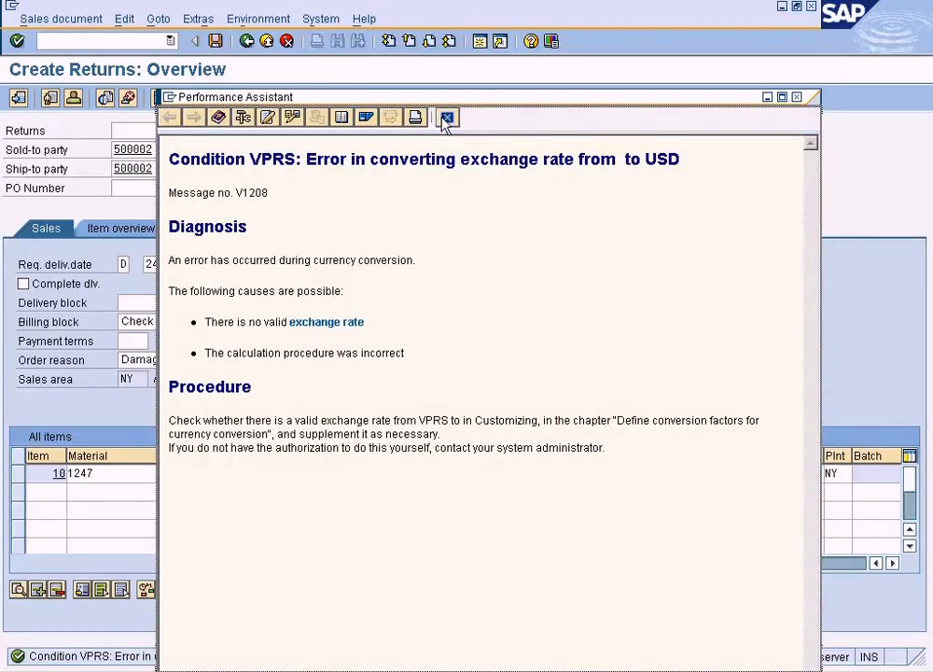
click(446, 117)
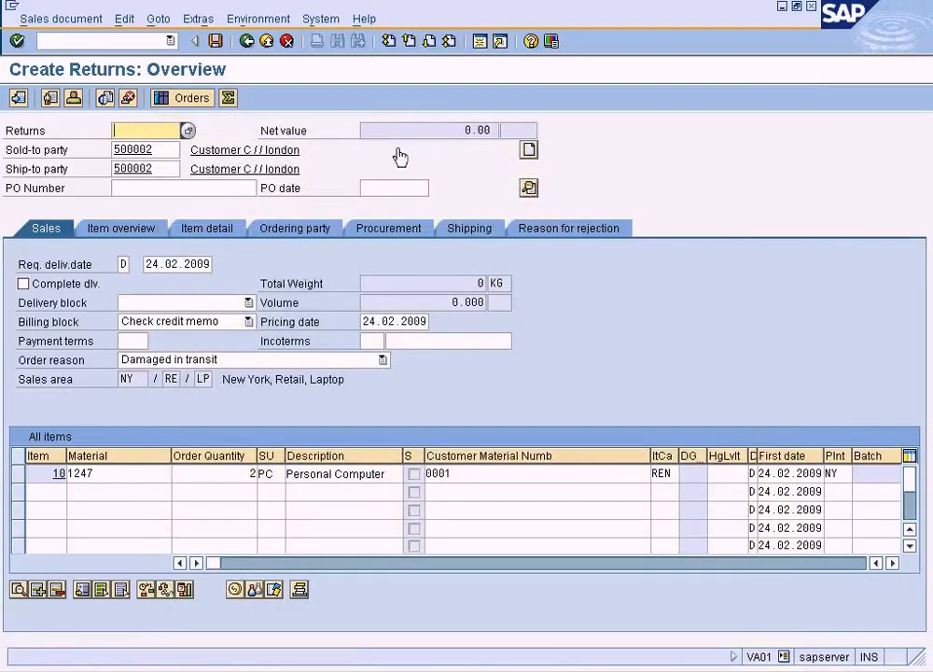
click(197, 19)
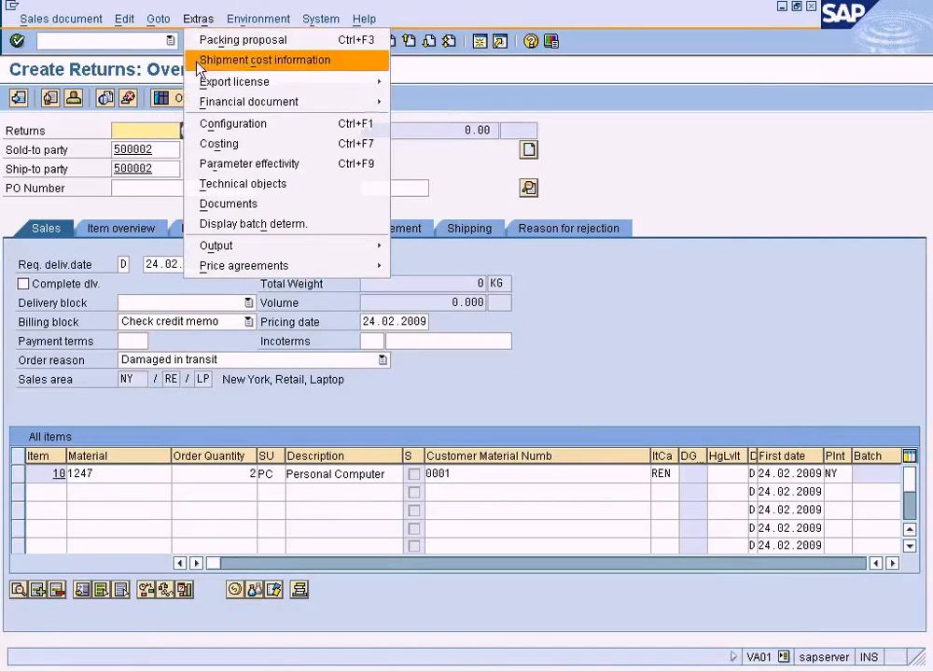
mouse_move(160, 23)
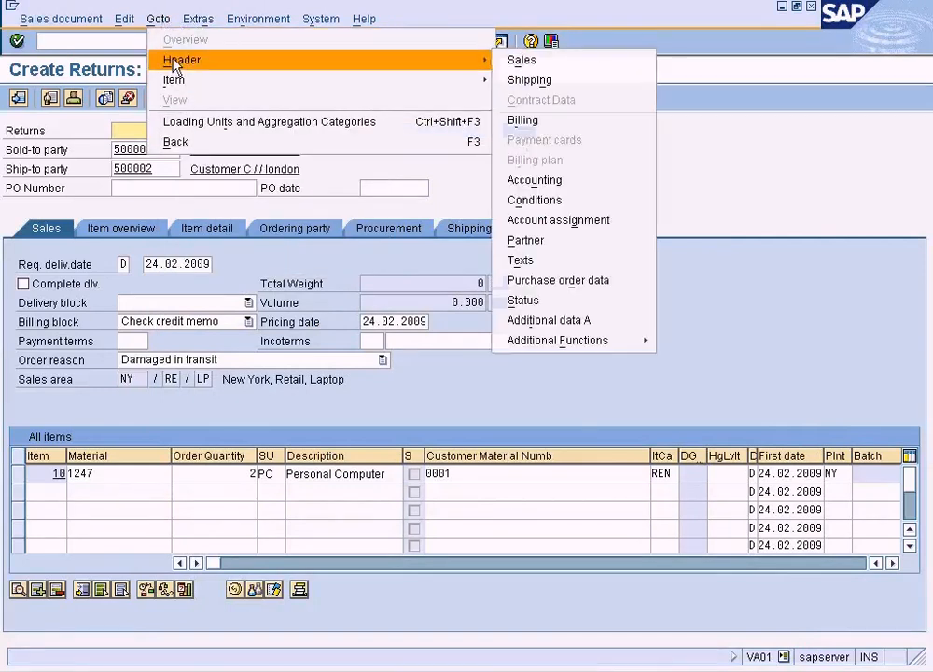
mouse_move(486, 58)
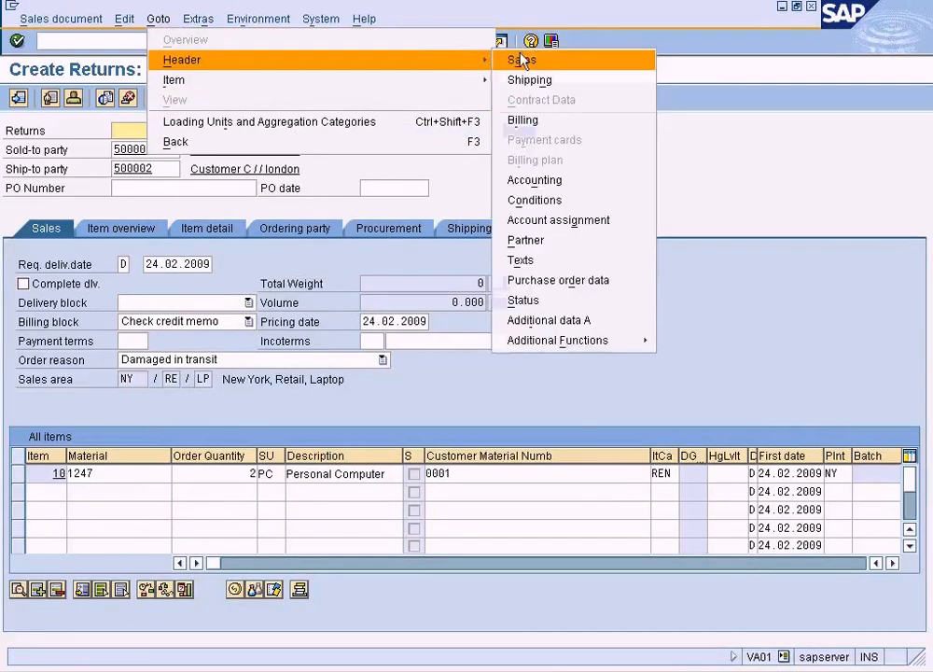
click(518, 59)
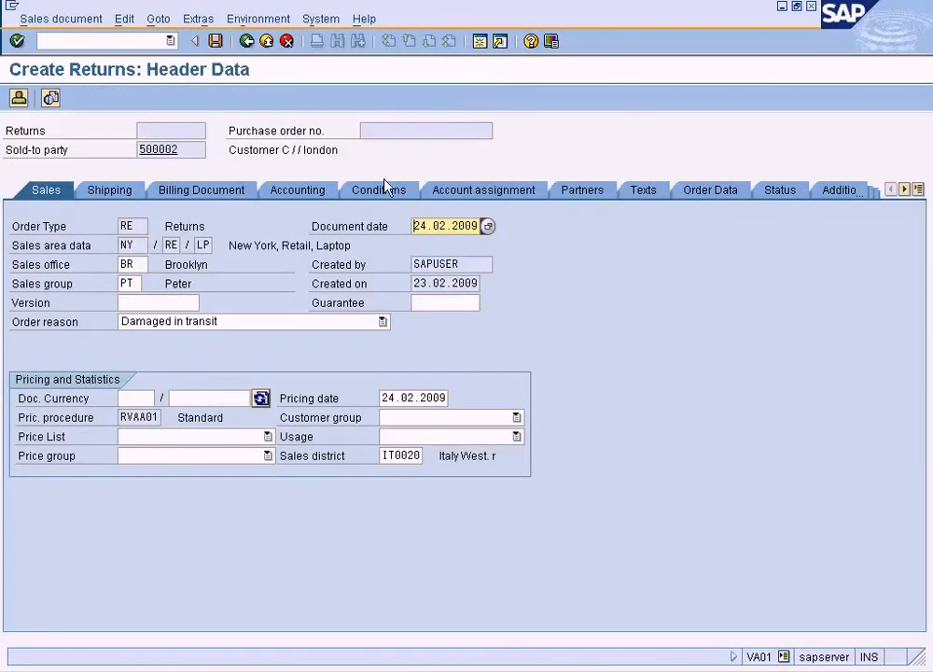
click(138, 398)
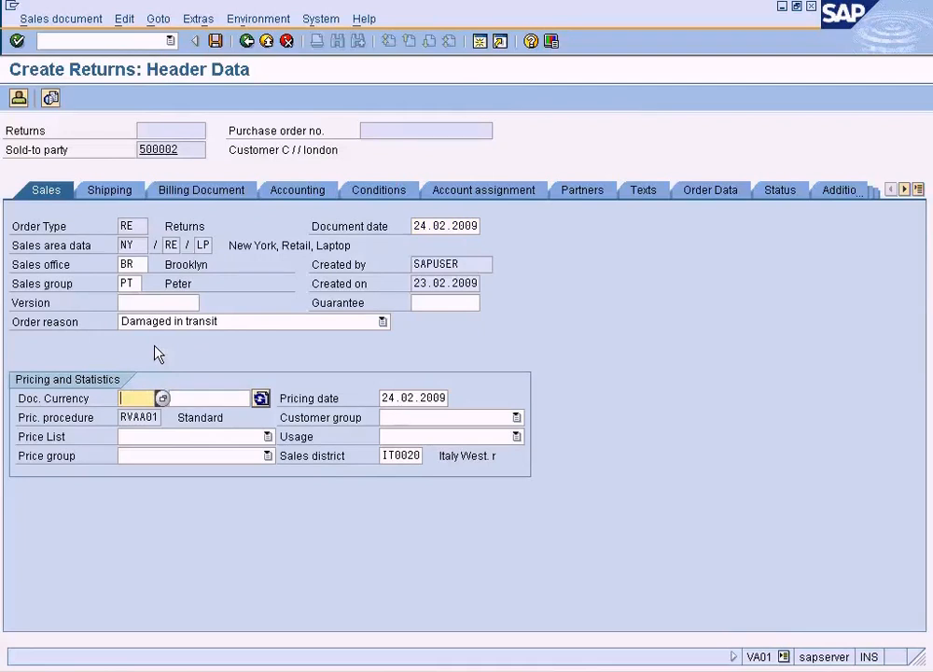
text(USD)
key(Return)
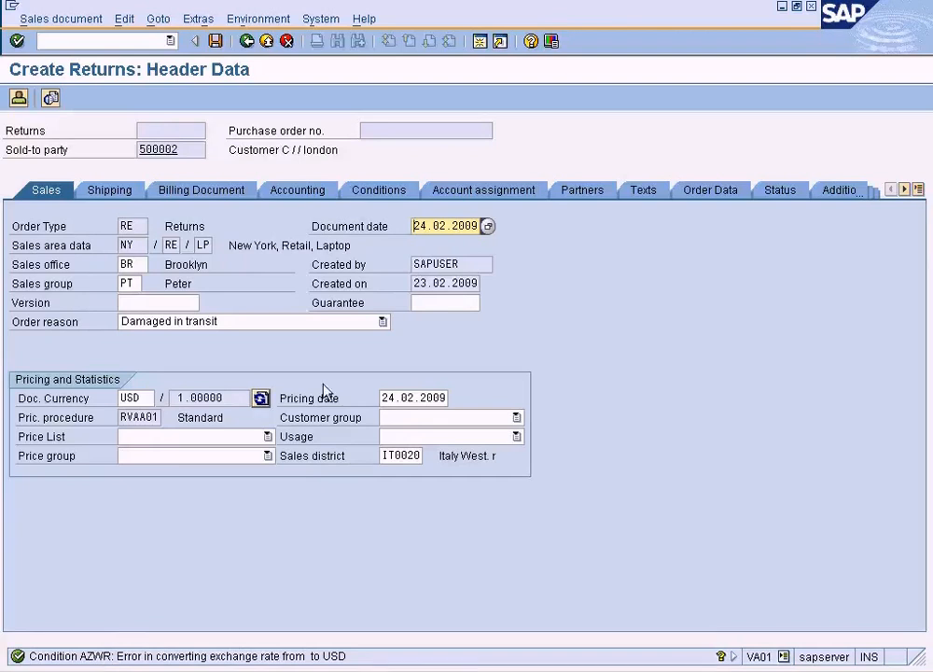
Step: Examine the header's pricing conditions, widening the condition type and status columns and checking the Down Pay./Settlement row
click(375, 188)
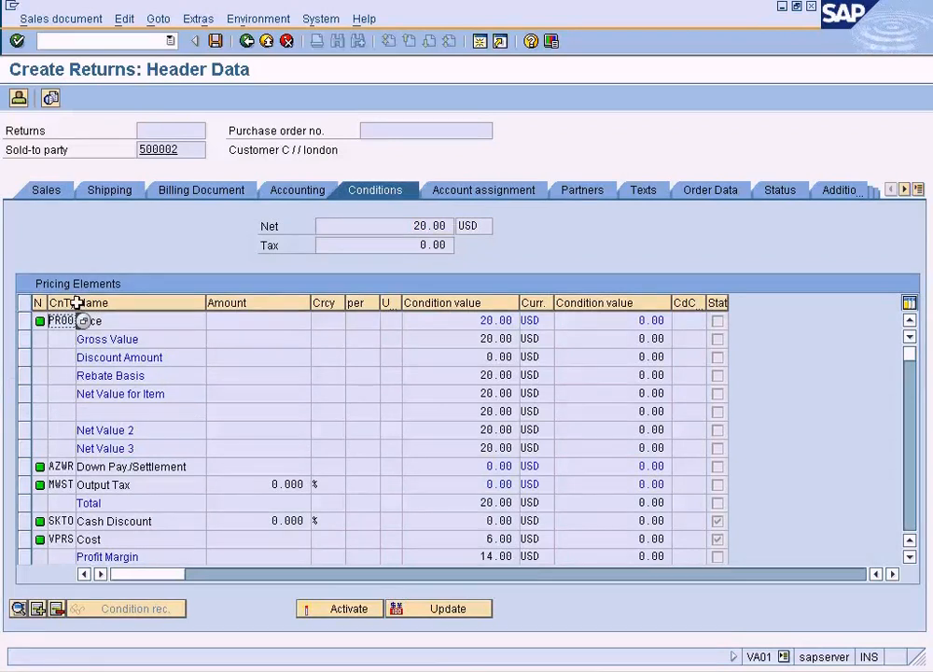
drag(77, 302, 127, 304)
drag(49, 308, 74, 309)
click(217, 465)
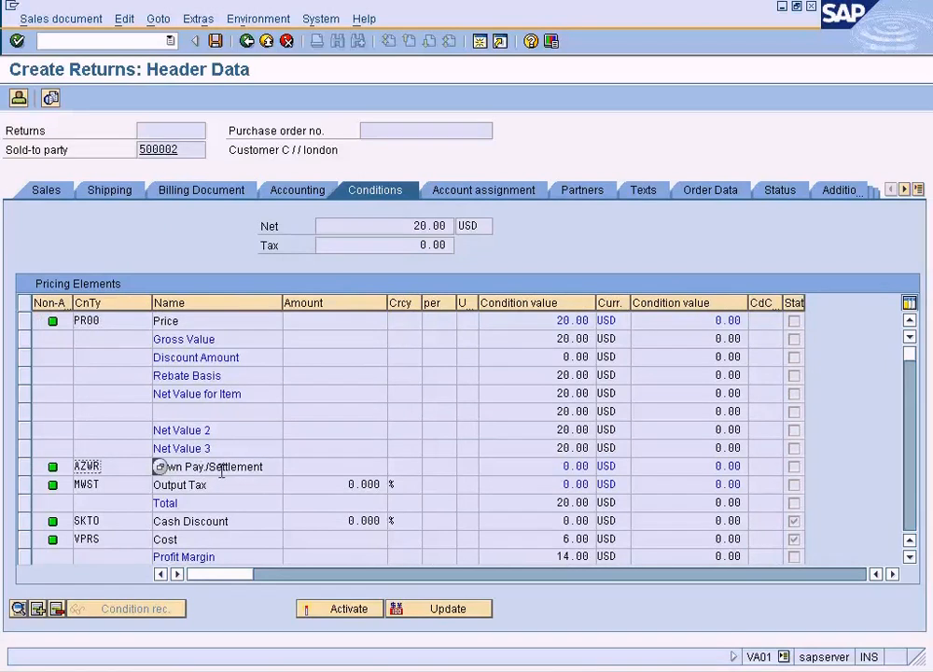
double_click(574, 465)
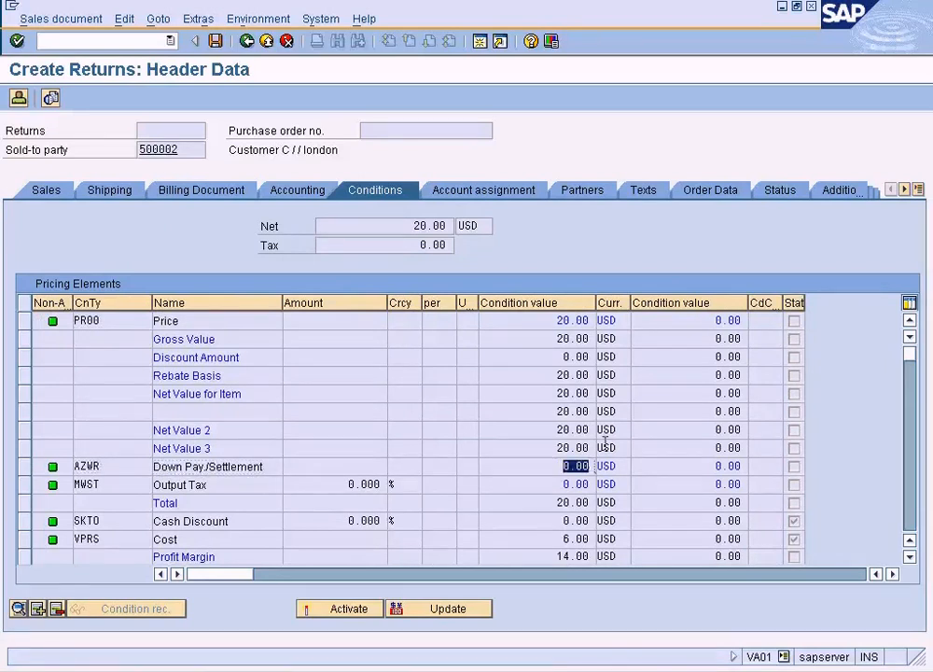
click(909, 557)
click(909, 557)
click(910, 557)
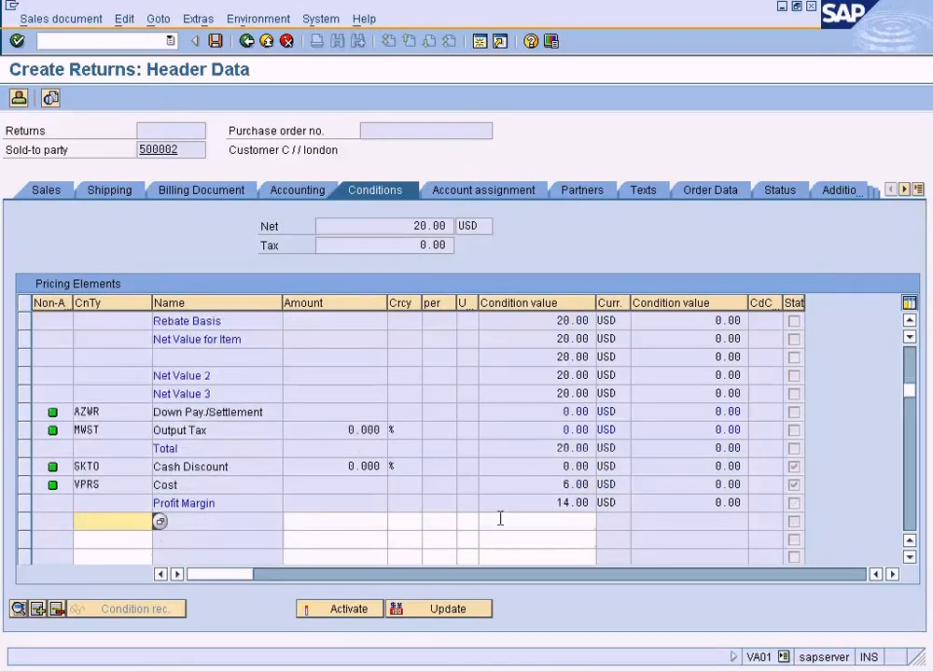
click(910, 361)
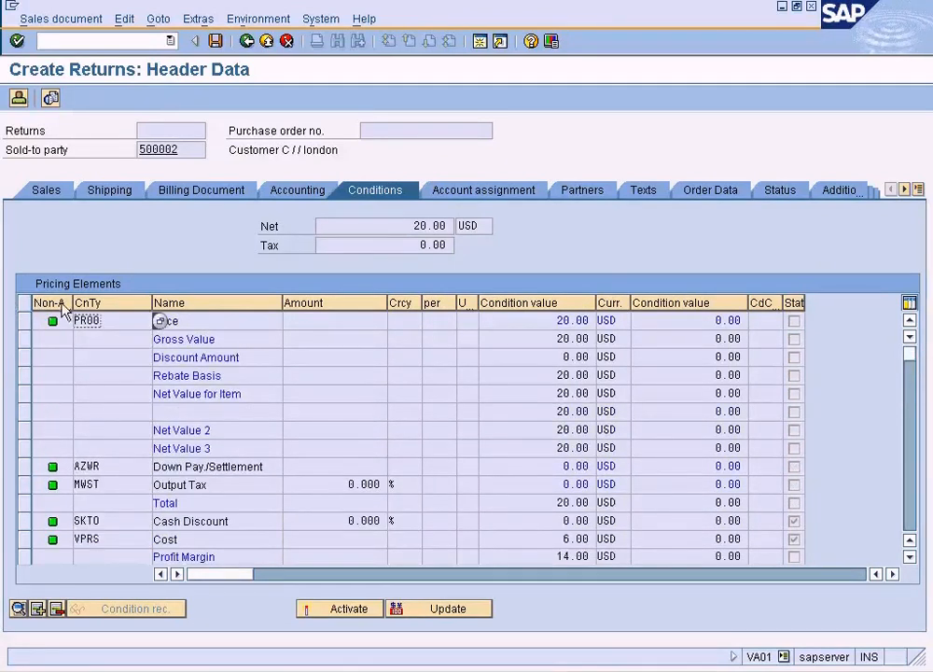
click(910, 492)
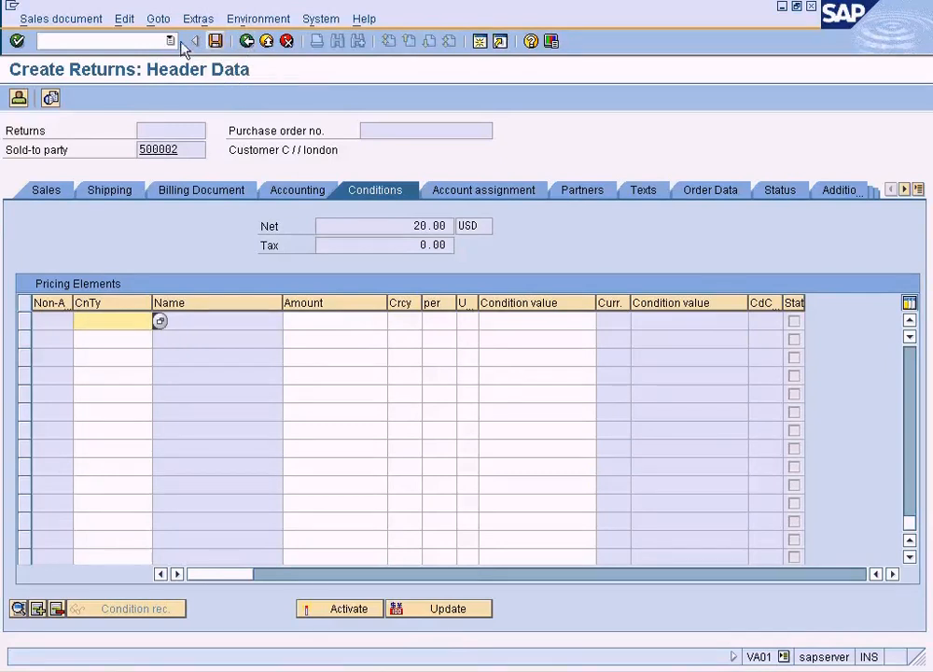
Step: Return from the header data to the returns overview and select the material of item 10
click(199, 19)
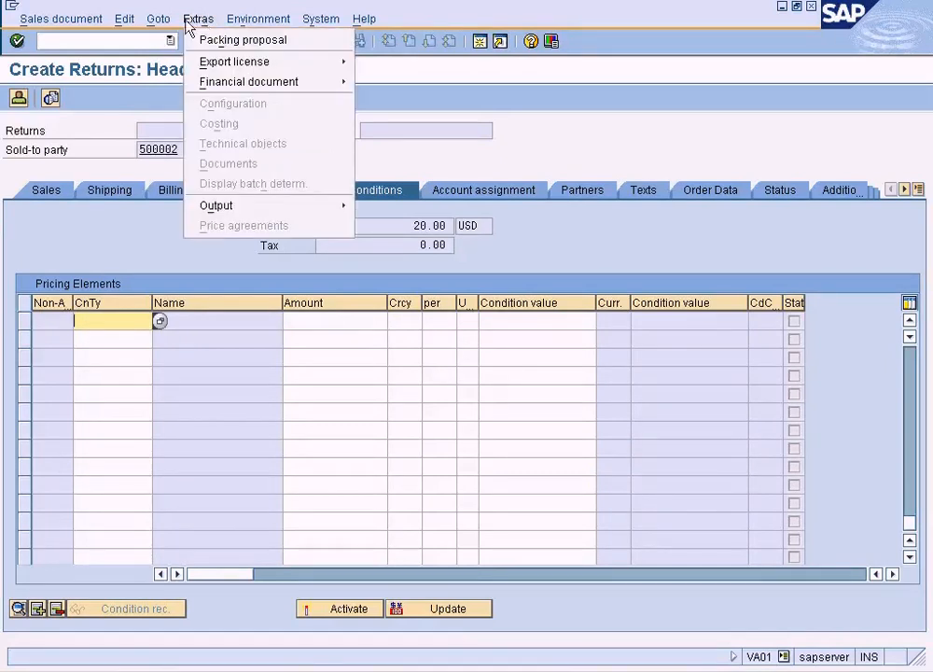
mouse_move(137, 26)
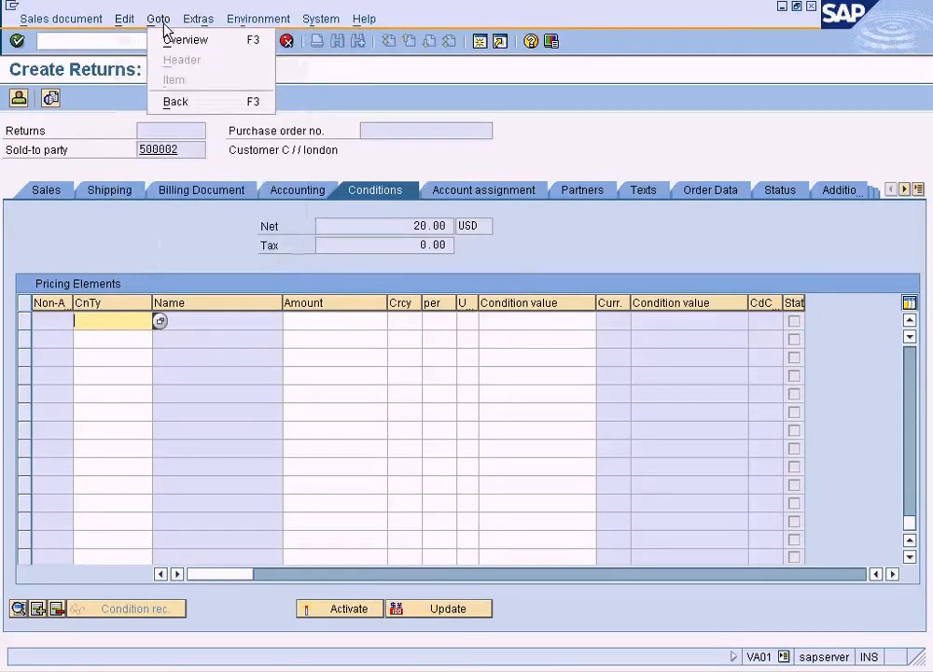
click(171, 41)
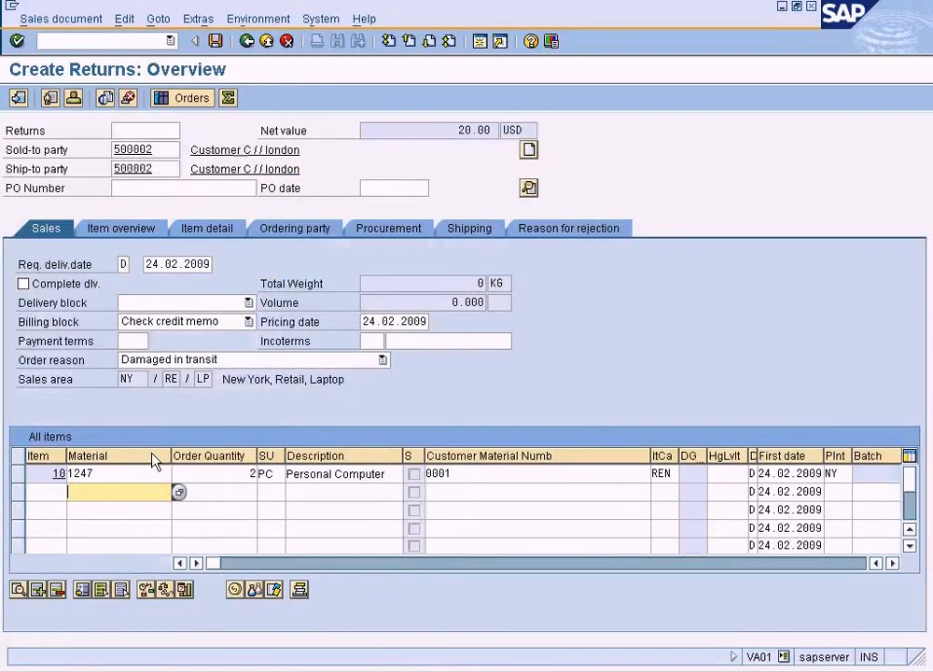
click(136, 472)
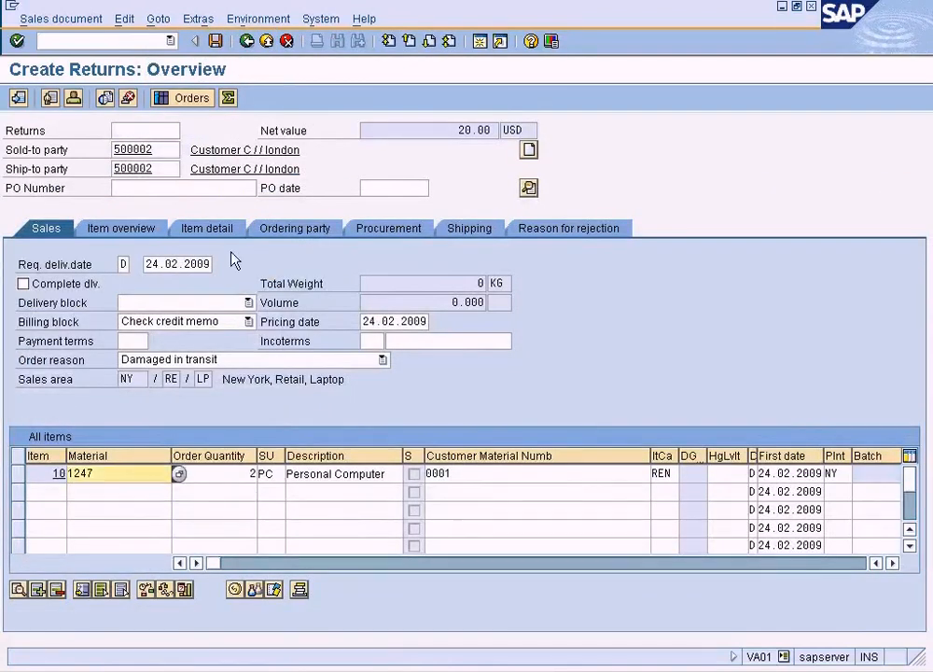
Step: Try to save the returns order, choose to edit the incomplete document, and open the missing gross weight entry of item 10
click(216, 42)
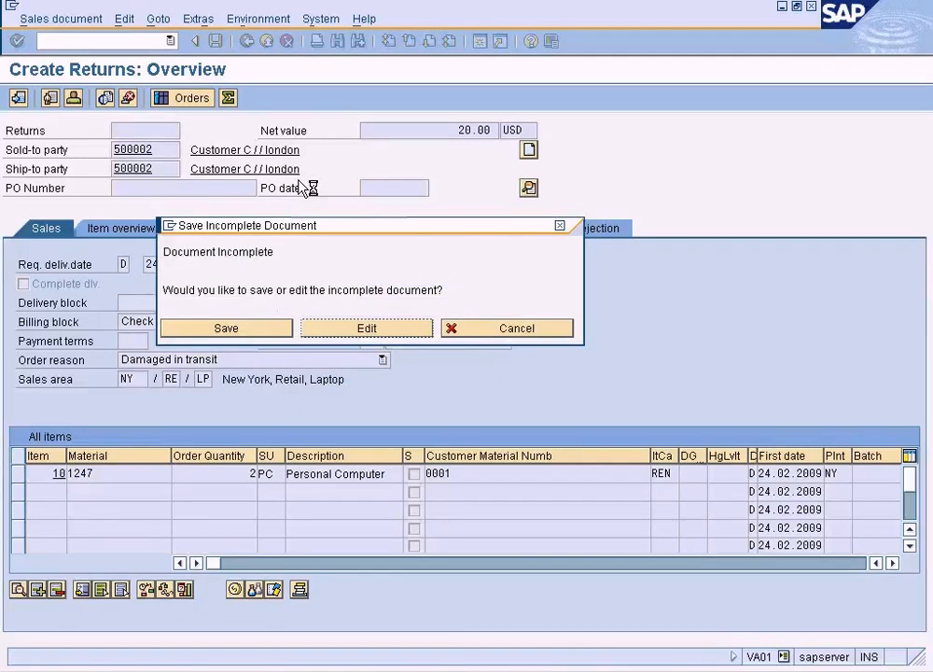
click(366, 329)
double_click(184, 239)
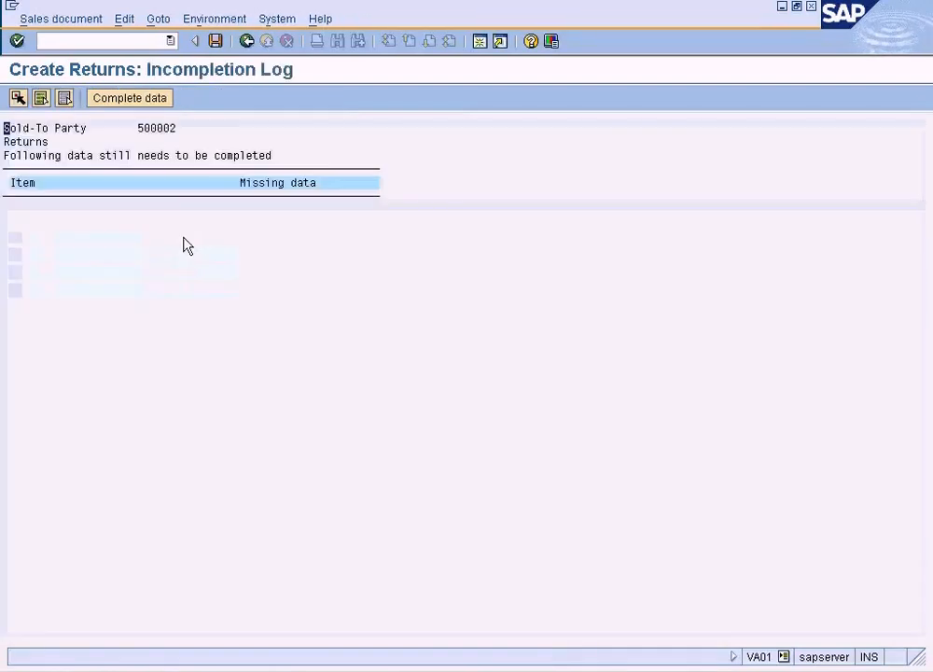
click(114, 105)
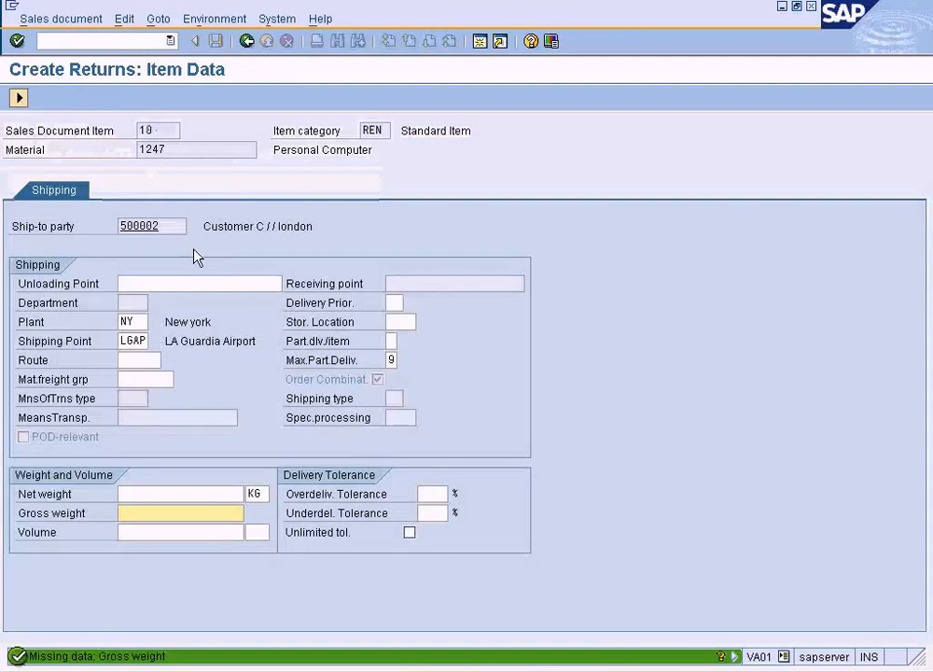
Step: Set item 10's gross weight to 10 KG and net weight to 5 KG, and return to the incompletion log
text(10)
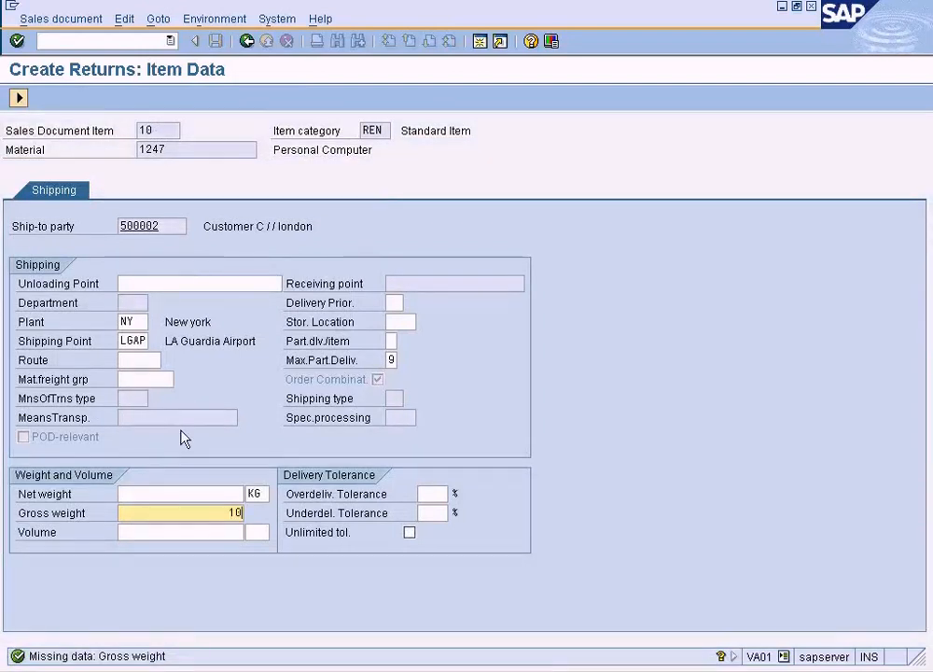
key(Return)
key(shift+Tab)
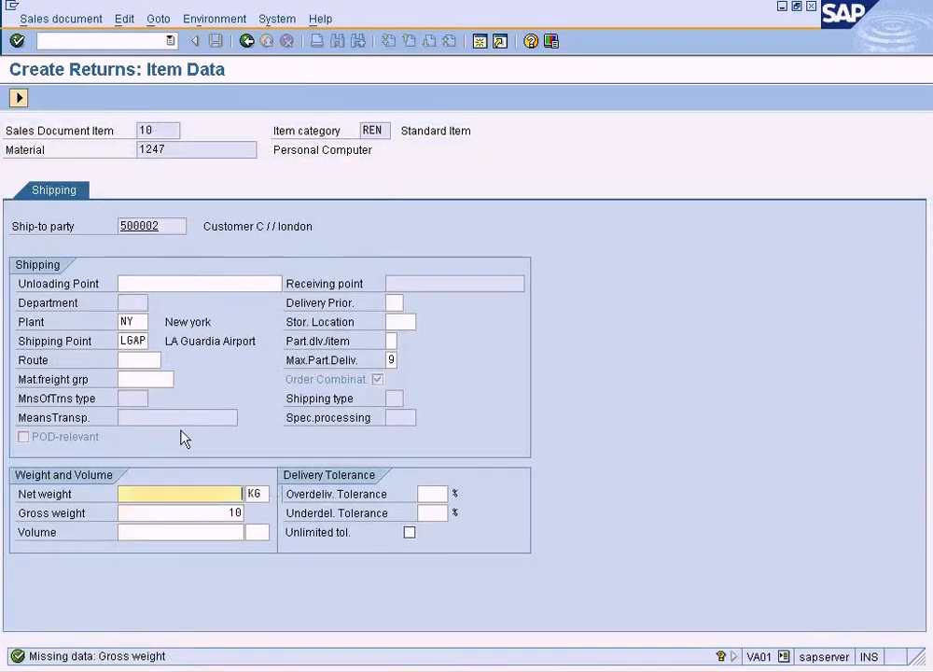
text(5)
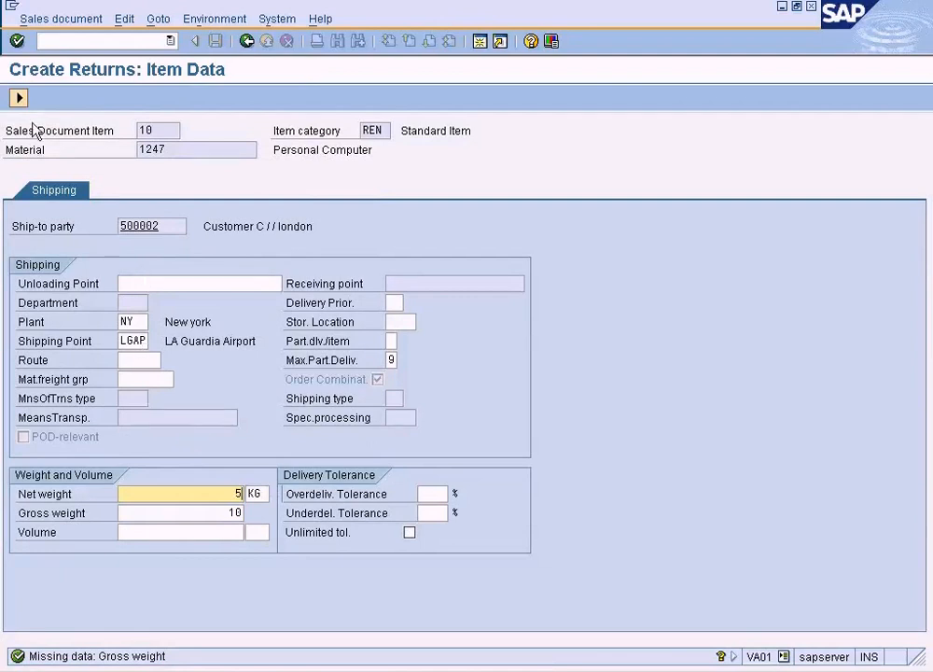
click(19, 97)
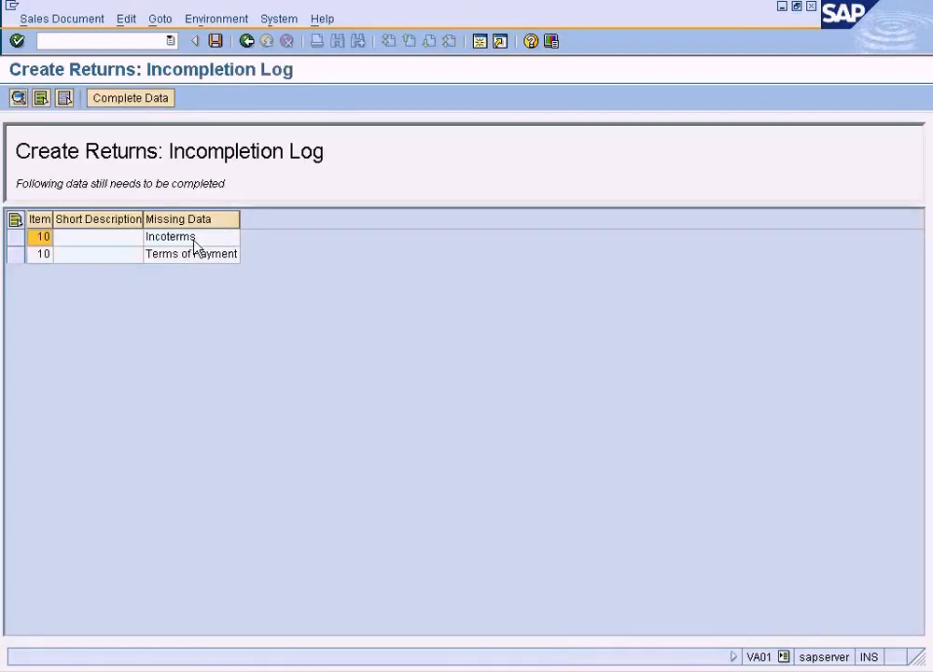
Step: Check whether the missing Incoterms of item 10 can be filled in, and go back to its entry in the incompletion log
double_click(196, 238)
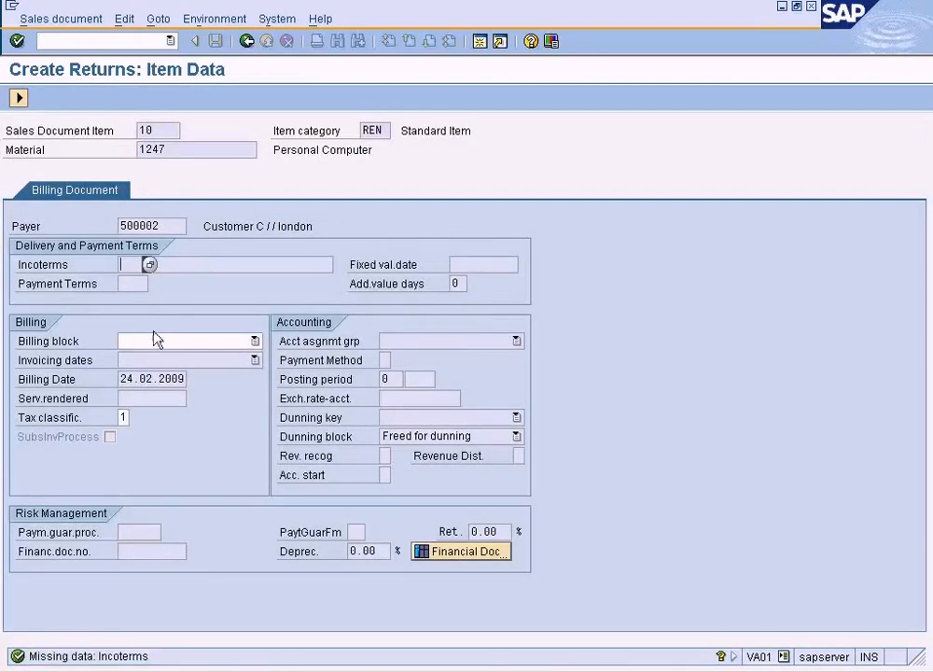
click(166, 265)
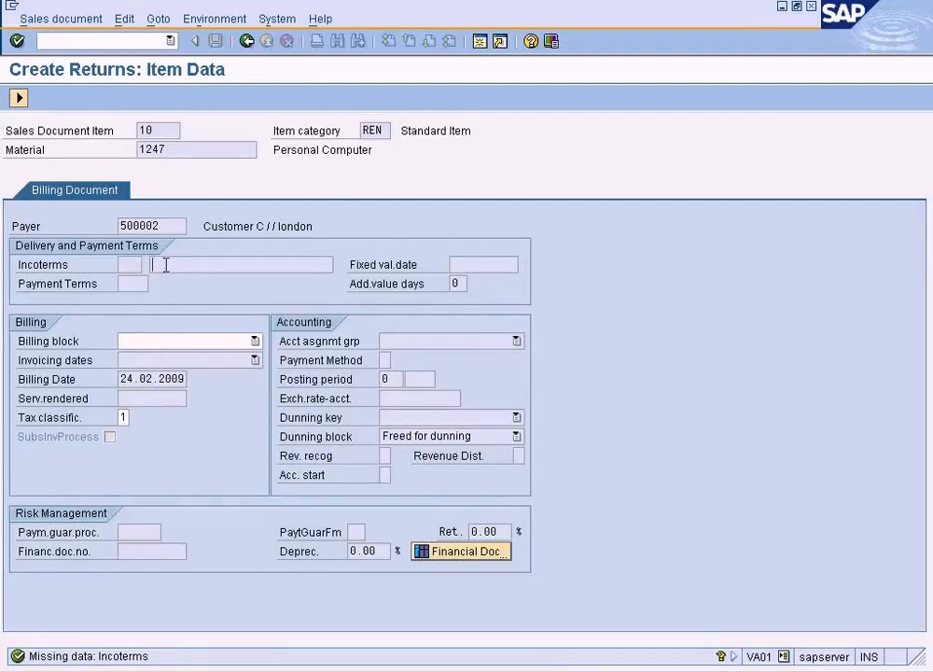
click(19, 97)
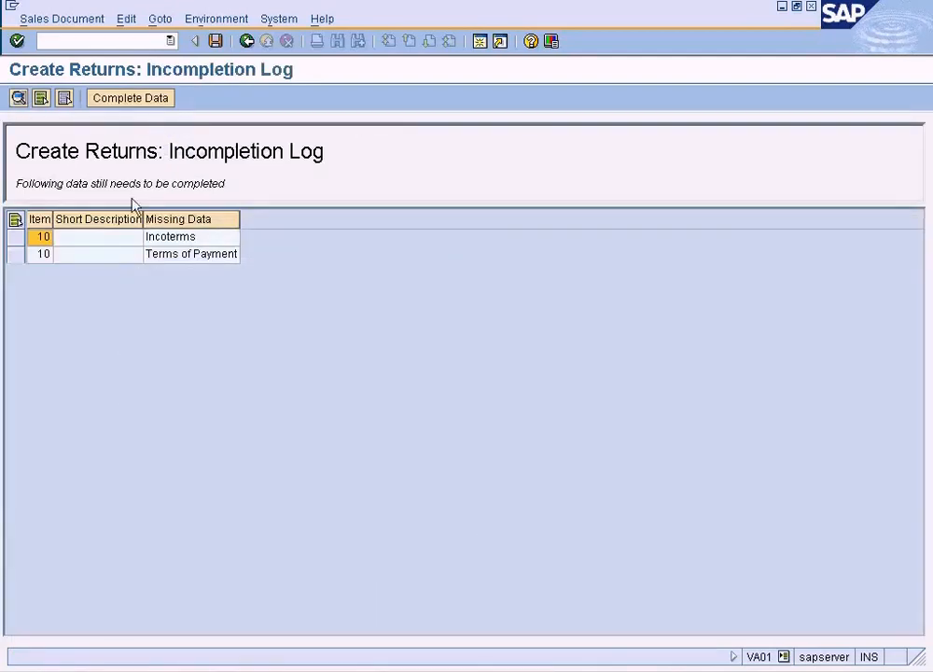
click(171, 236)
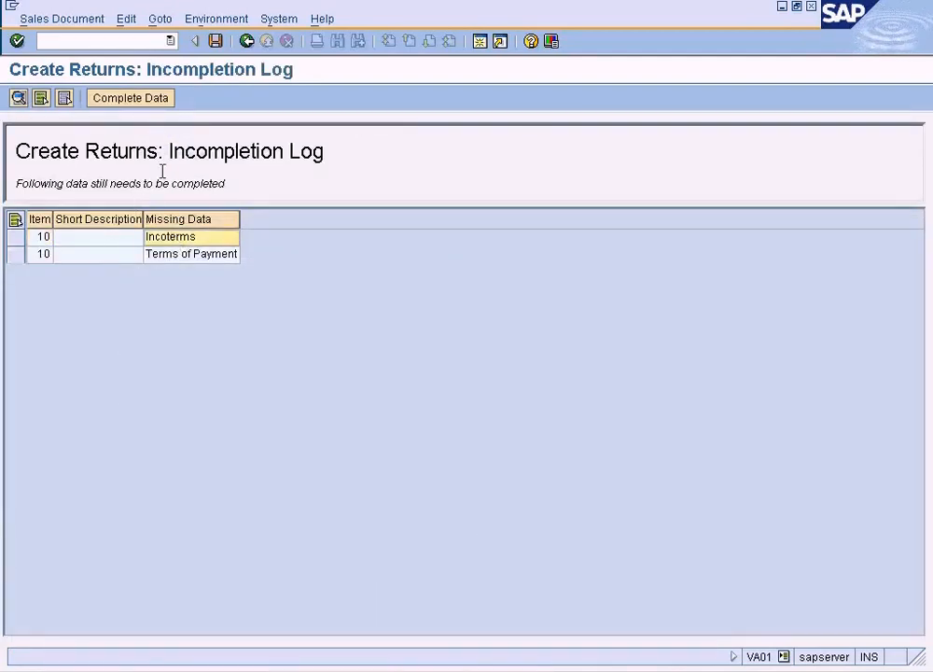
Step: Open the missing Incoterms entry of item 10, read the message's help text, and return to the returns overview
click(150, 100)
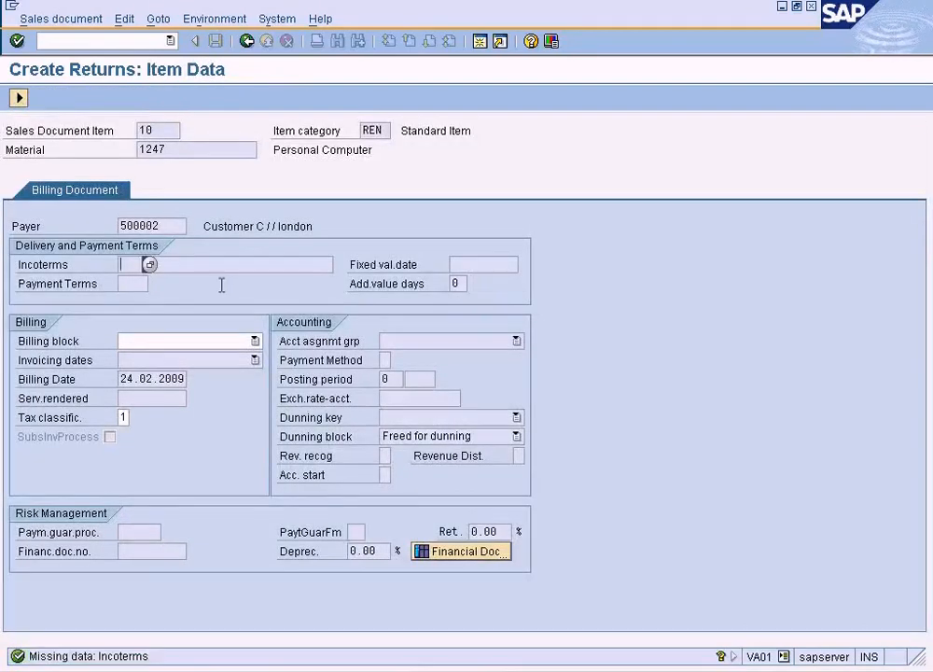
double_click(150, 656)
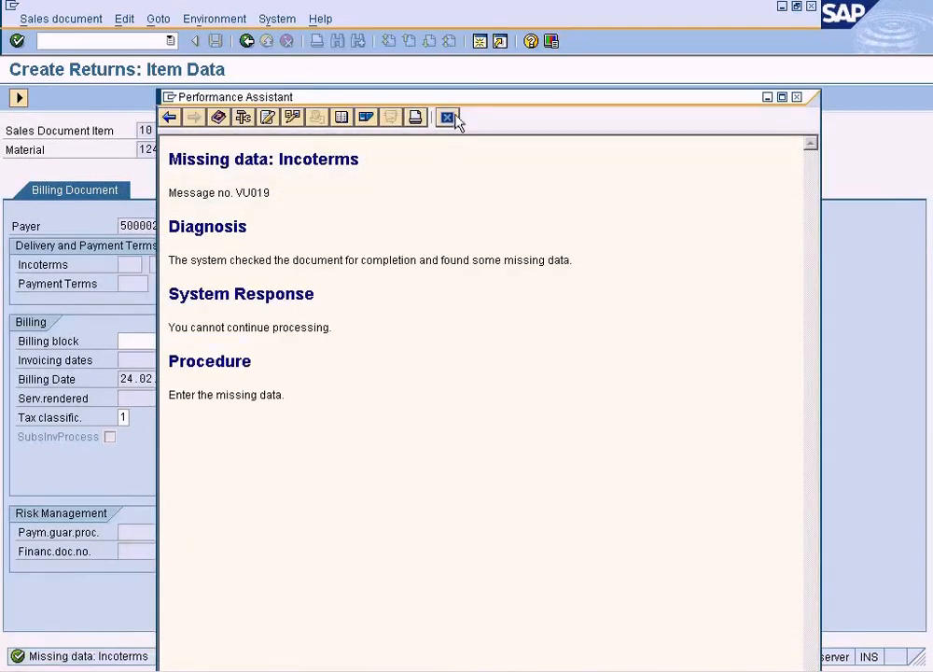
click(448, 118)
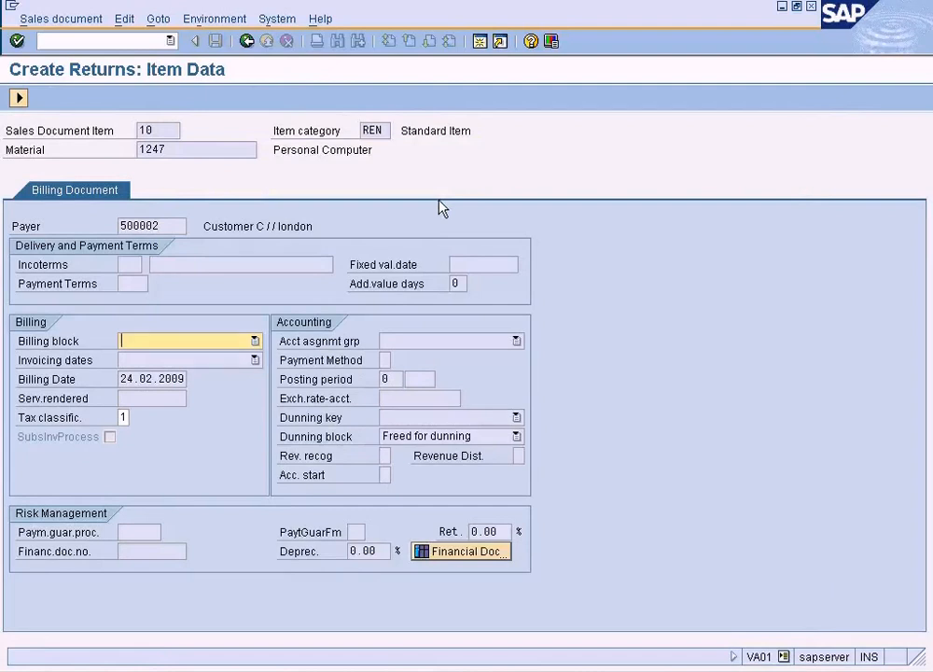
click(247, 43)
click(247, 42)
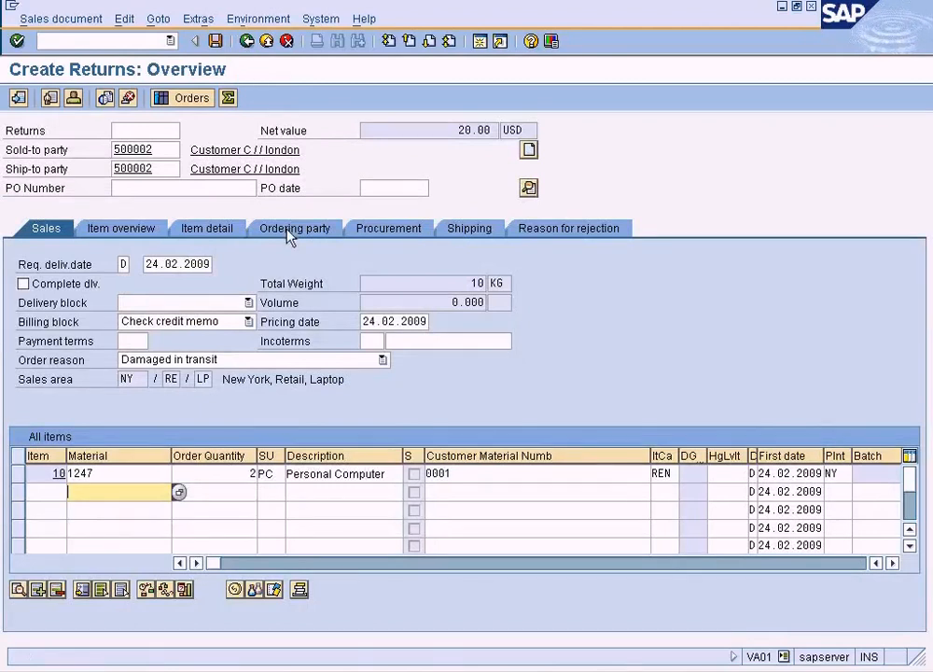
Step: Open item 10's billing document data from the shipping overview and check whether its Incoterms field accepts input
click(482, 233)
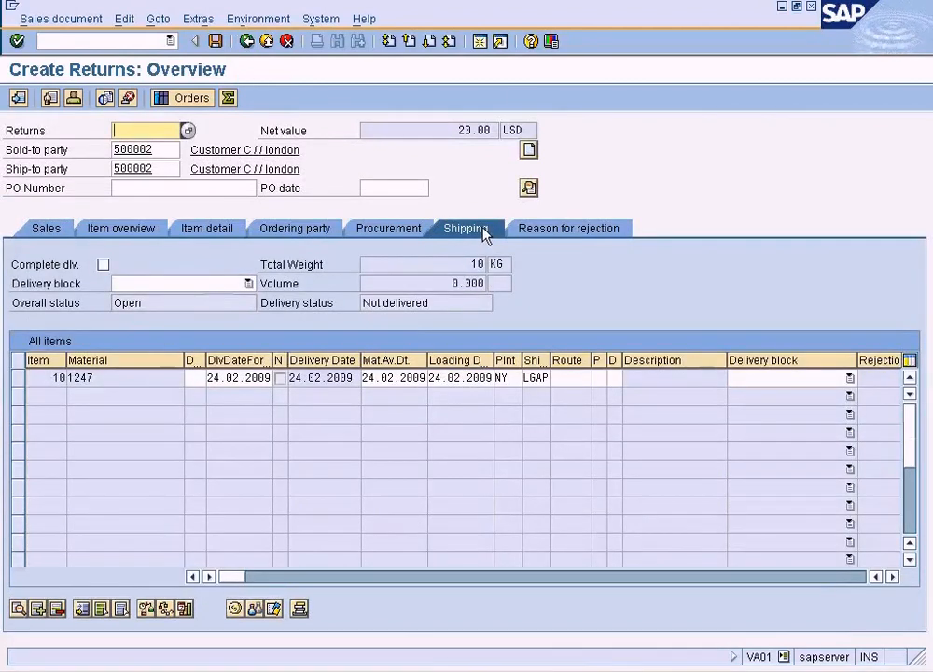
double_click(144, 379)
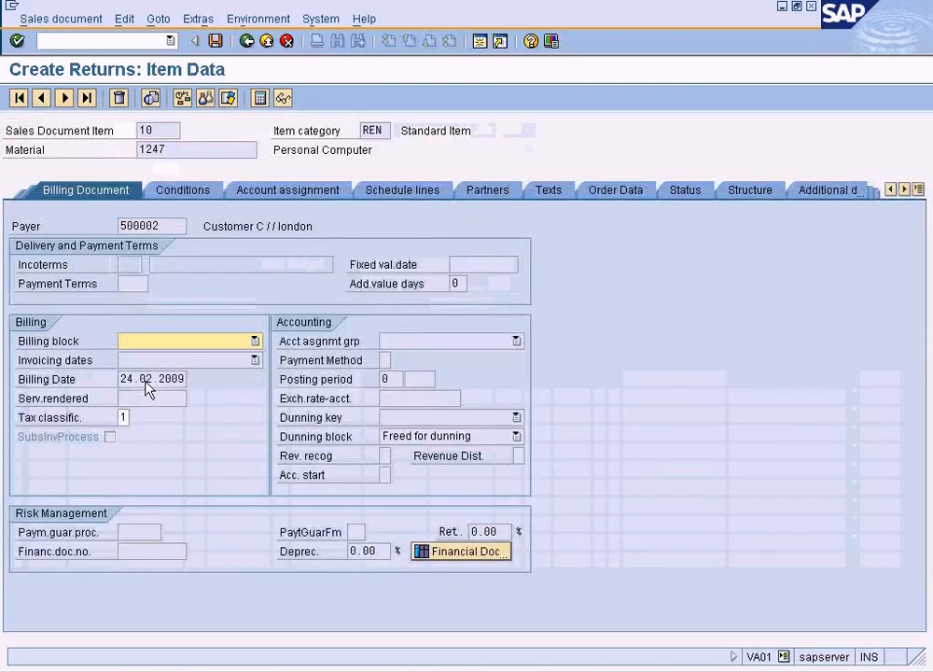
click(130, 265)
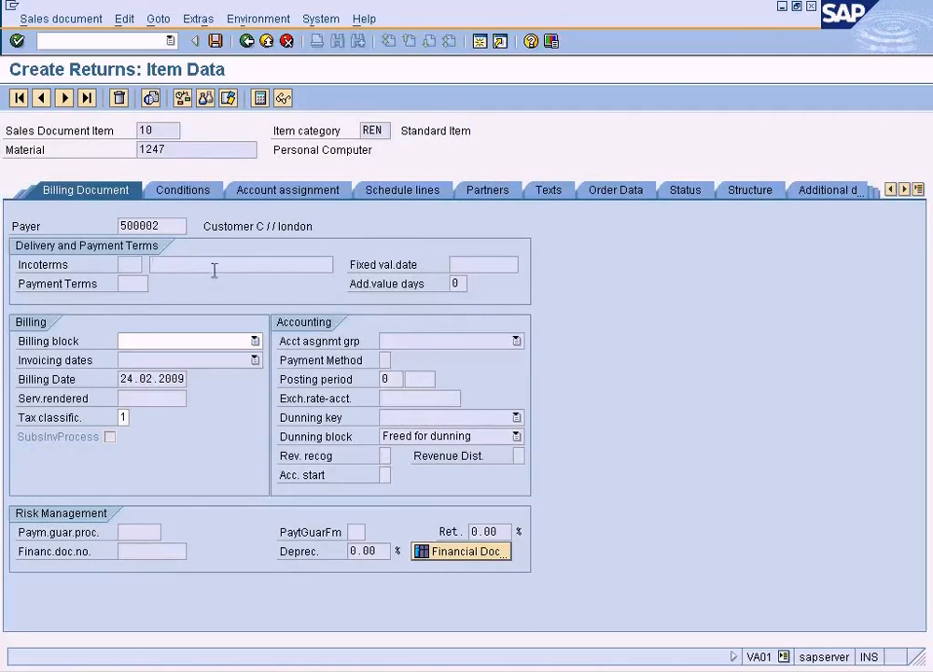
Step: Try to save, choose to edit the incomplete document, read the help on item 10's missing Terms of Payment, and return to the log
click(216, 42)
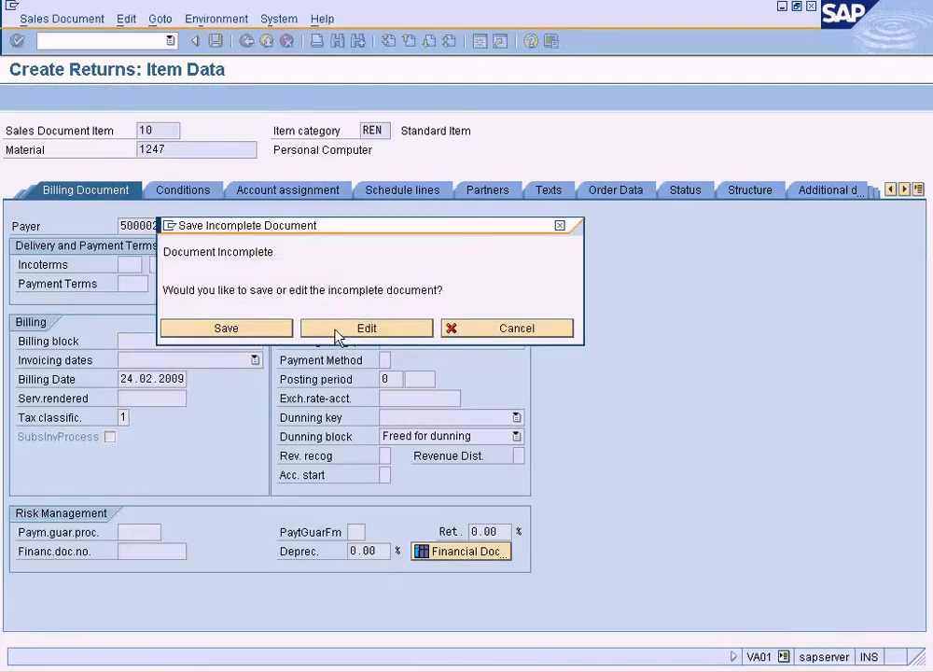
click(338, 331)
double_click(198, 260)
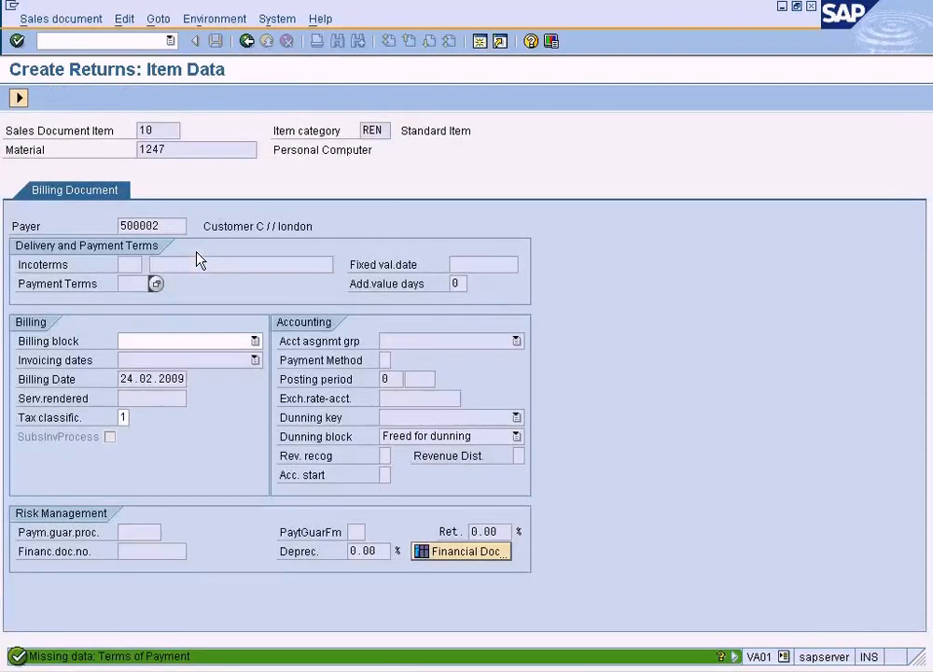
double_click(168, 657)
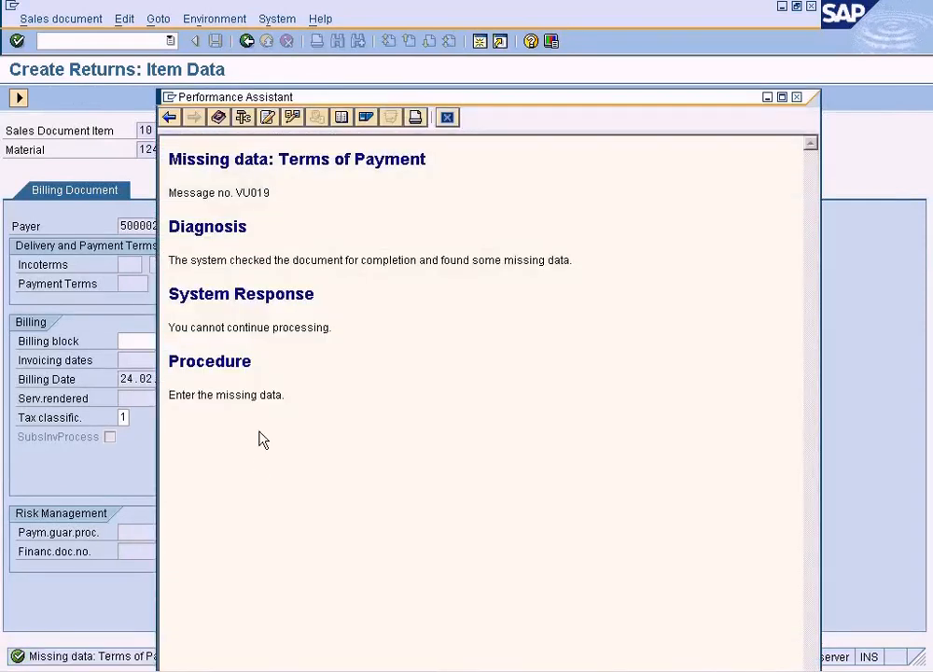
click(447, 117)
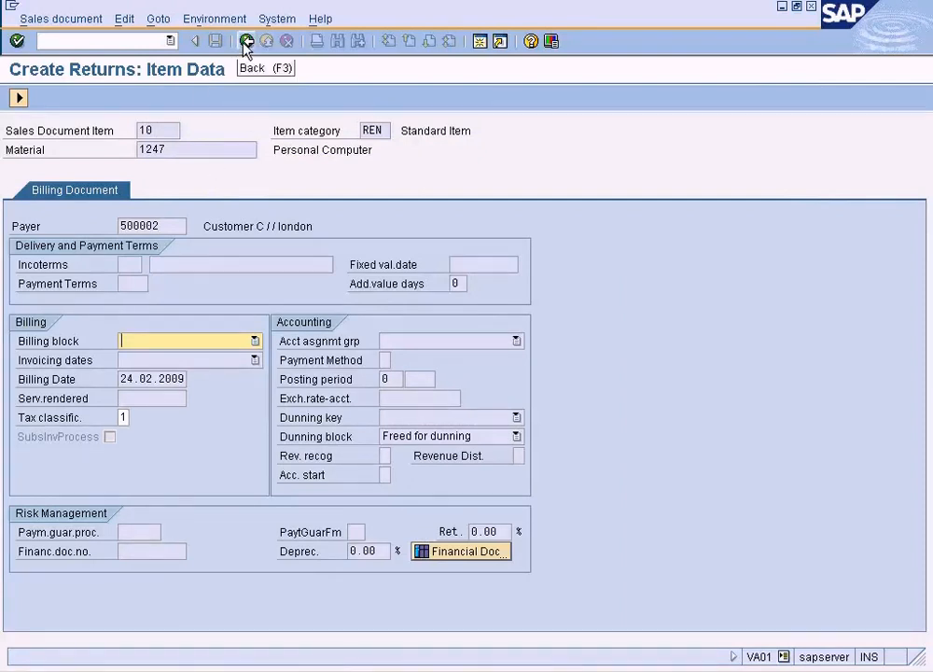
click(21, 94)
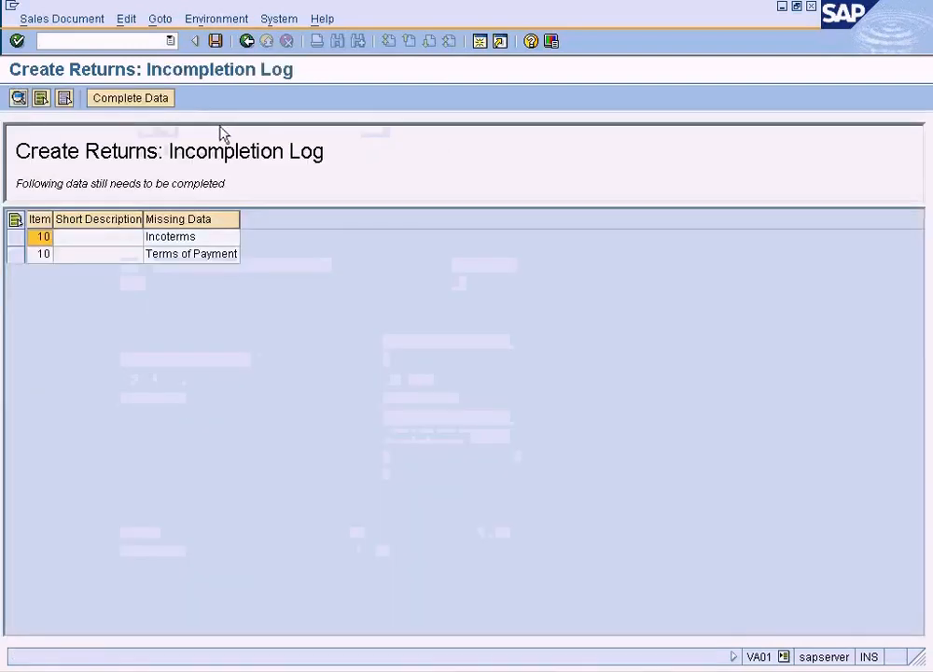
Step: View the details of the Incoterms log entry, check its item data again, and leave the incompletion log
click(65, 246)
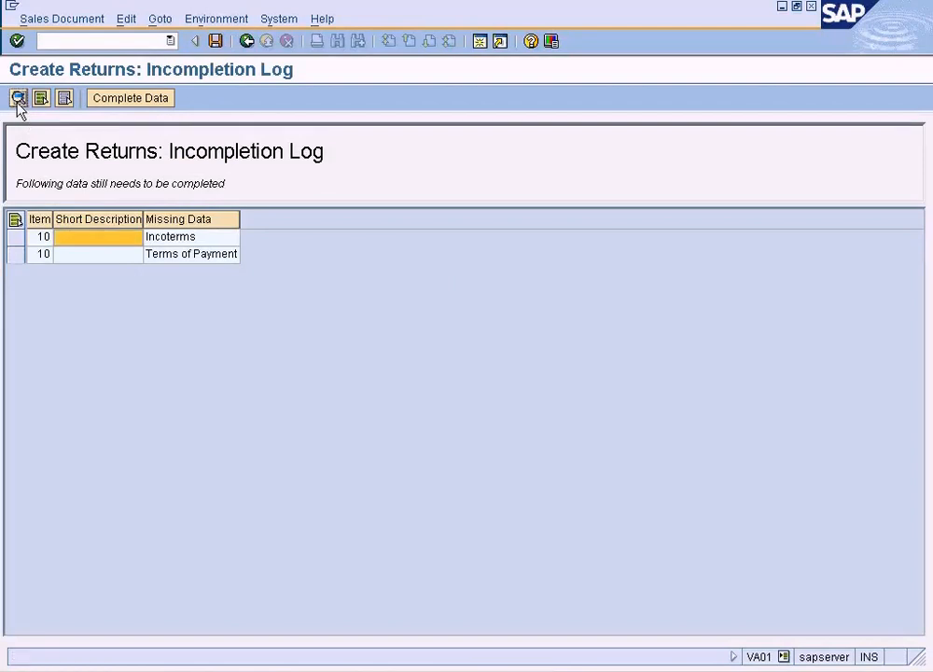
click(19, 97)
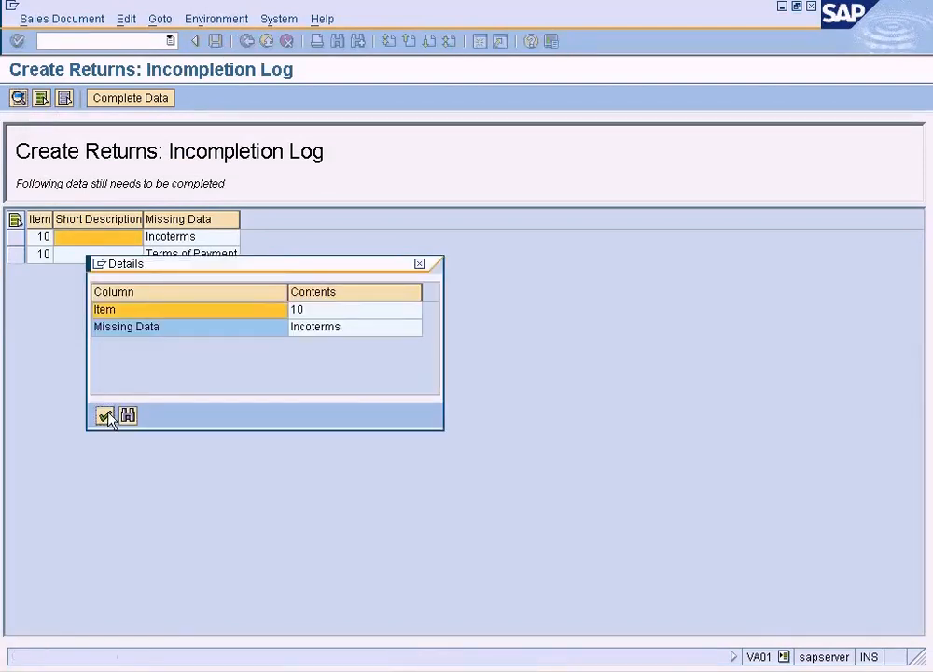
click(106, 413)
click(140, 101)
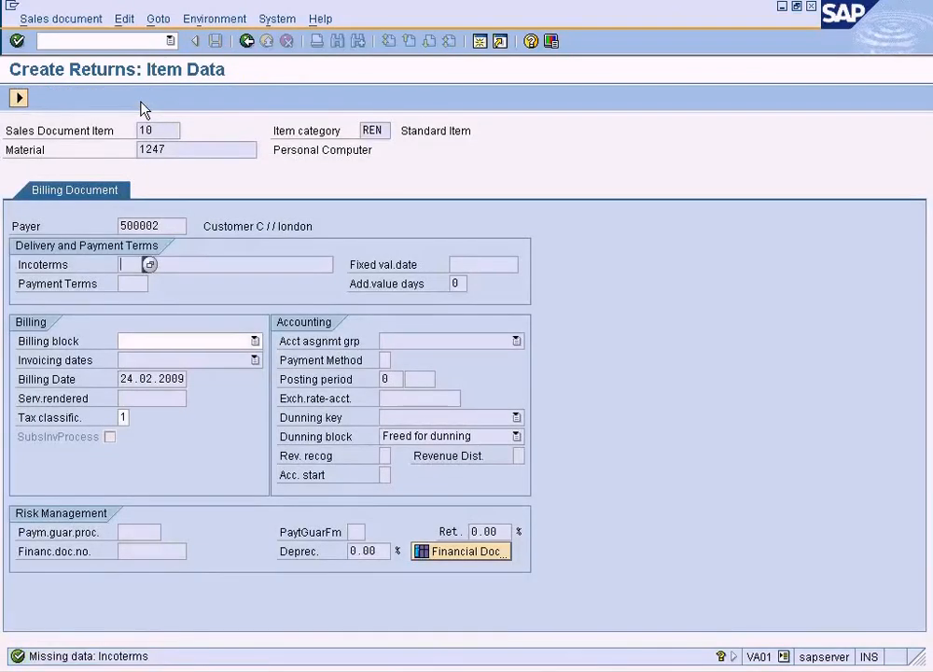
click(247, 41)
click(248, 44)
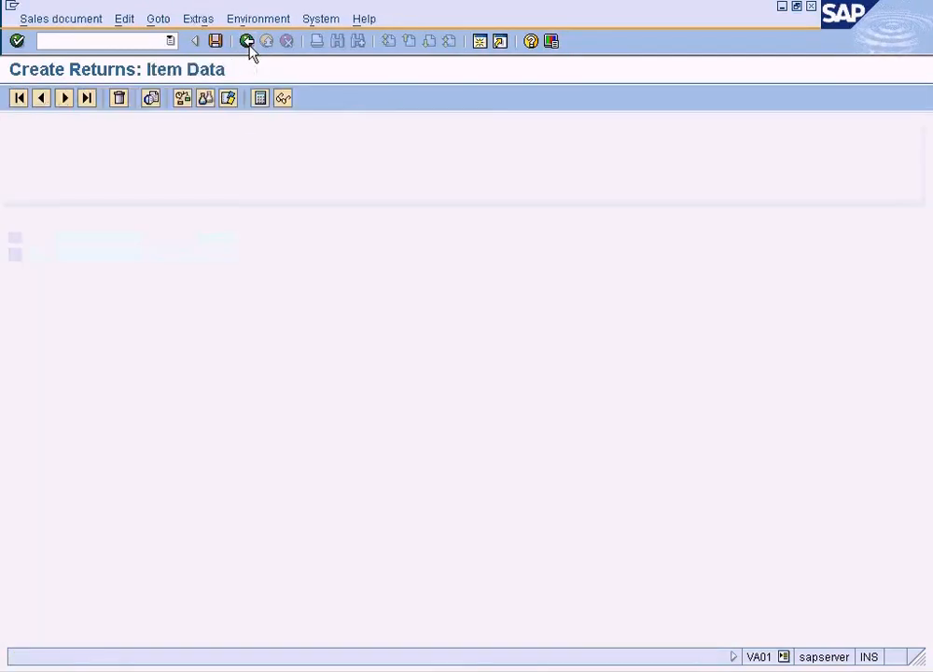
Step: Switch to the Display G/L Account Centrally session and run /nspro to open the SAP Reference IMG
click(289, 670)
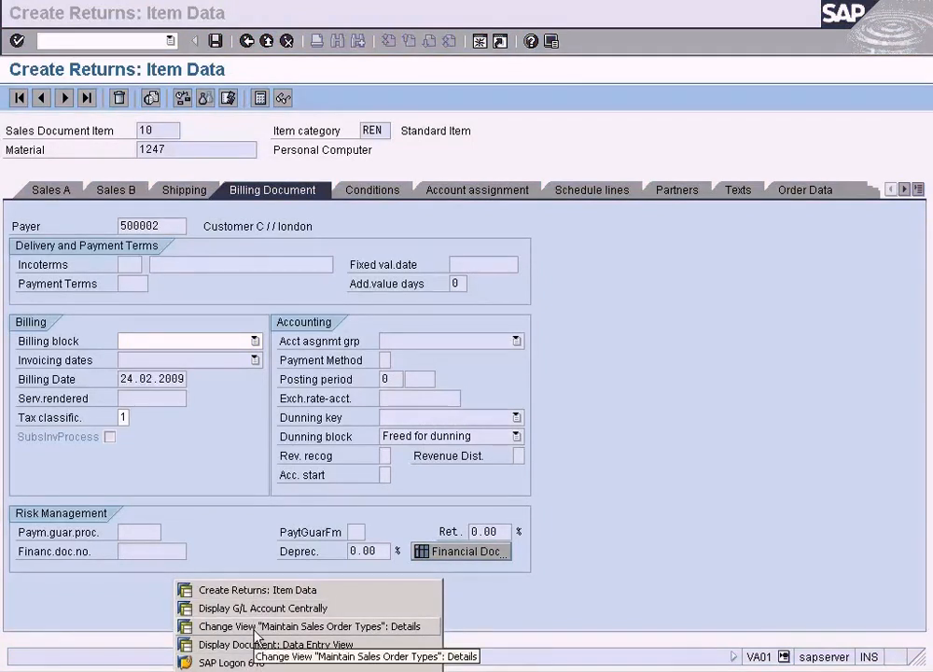
click(255, 611)
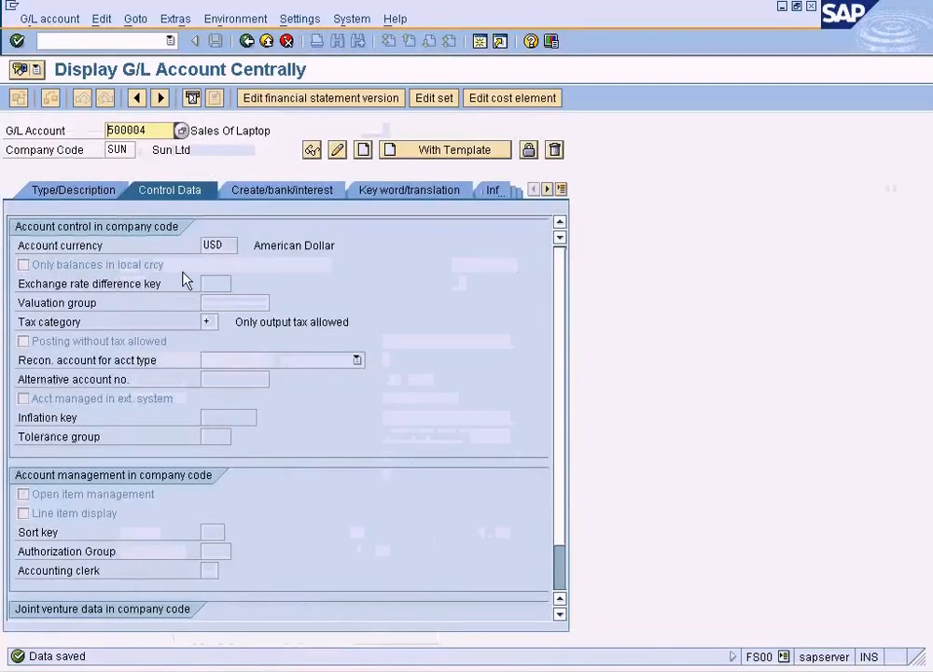
click(119, 40)
text(/nspro)
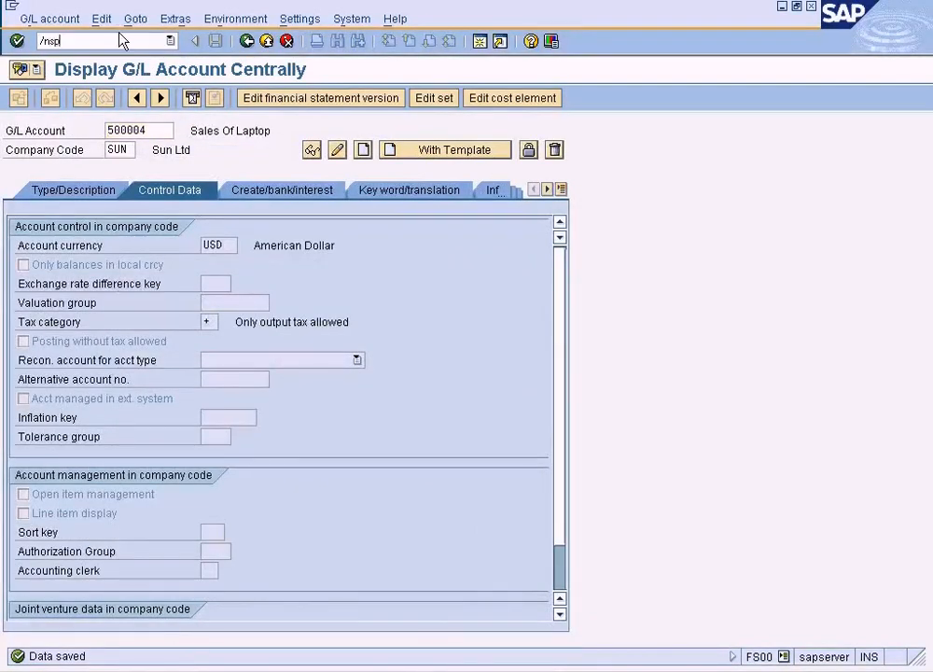
key(Return)
click(112, 98)
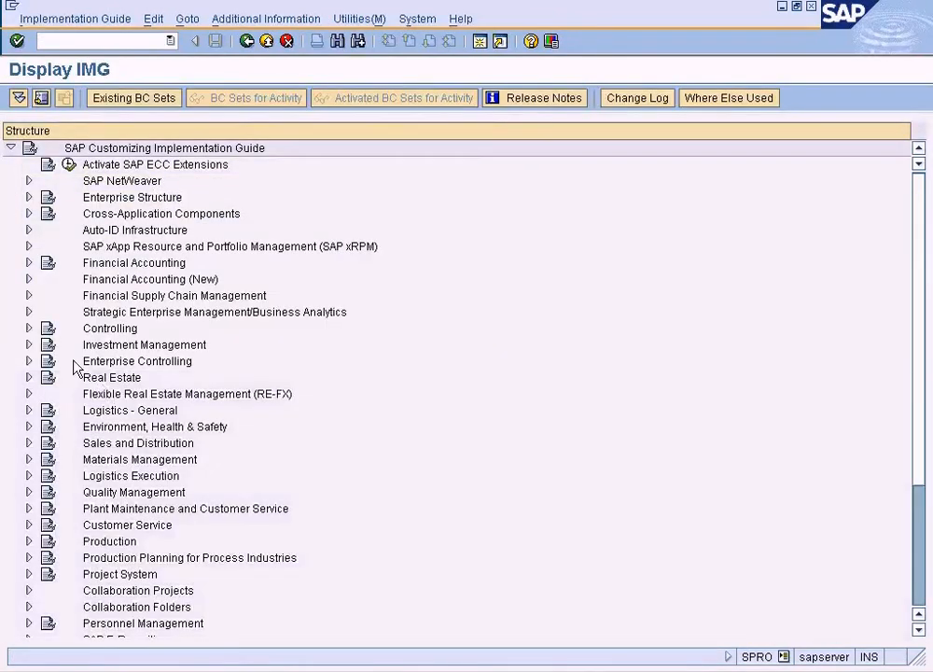
Step: Open Define Sales Document Types under Sales and Distribution > Sales > Sales Documents > Sales Document Header, displaying the locked data
click(28, 443)
click(46, 460)
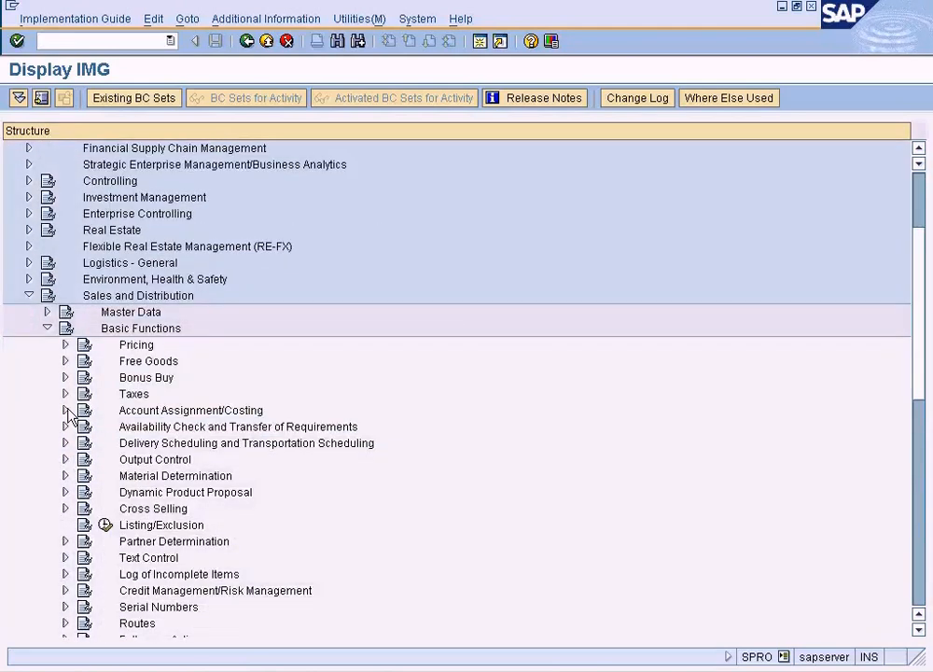
click(46, 329)
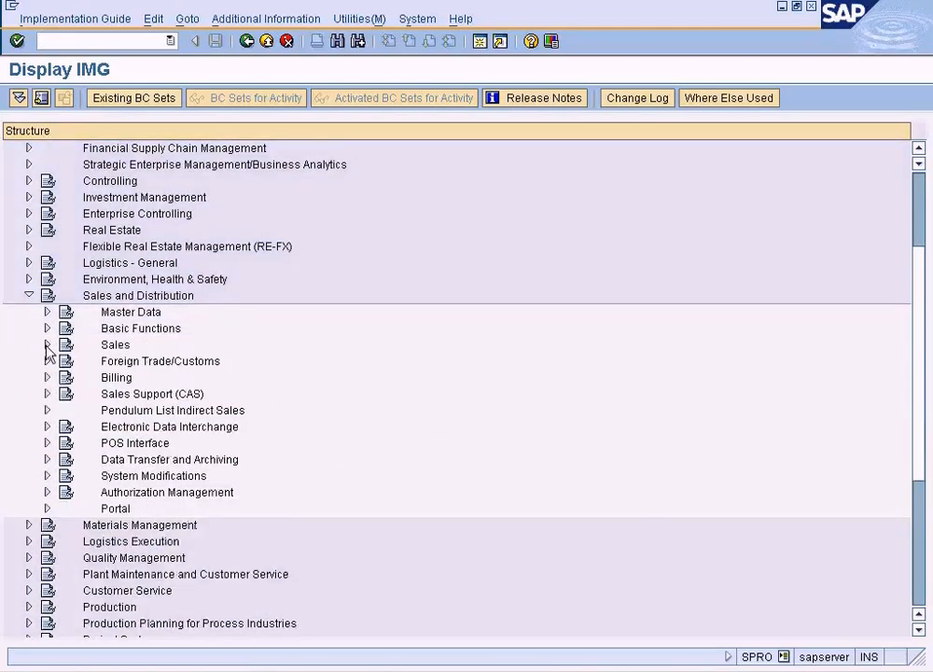
click(47, 344)
click(65, 361)
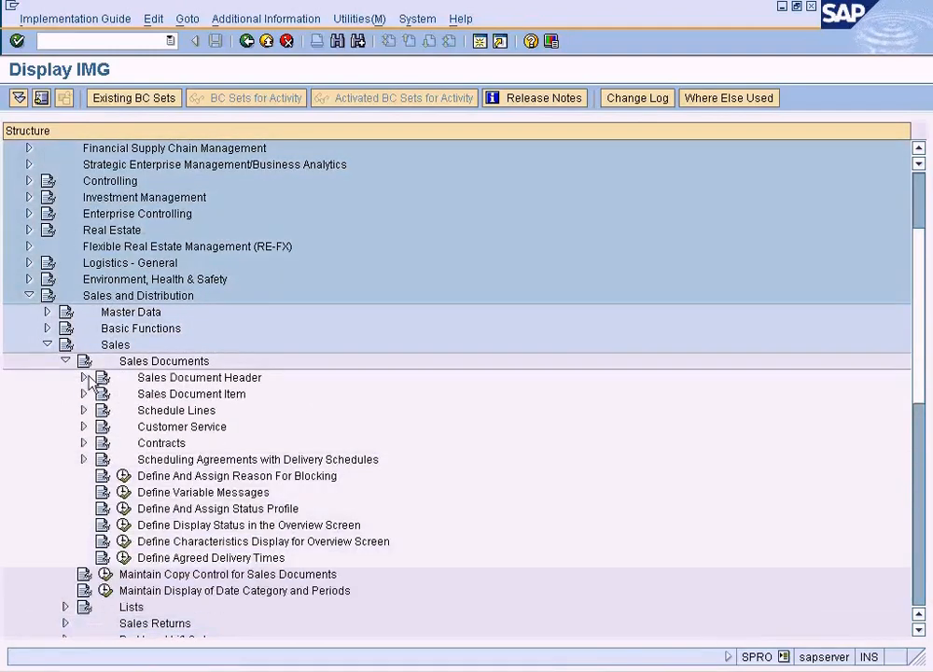
click(83, 377)
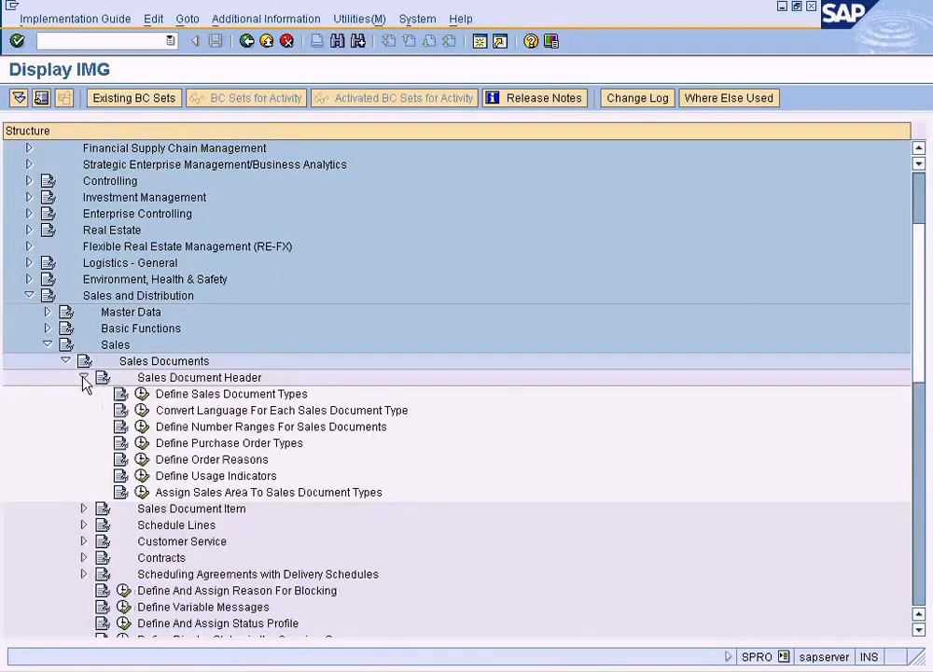
click(142, 394)
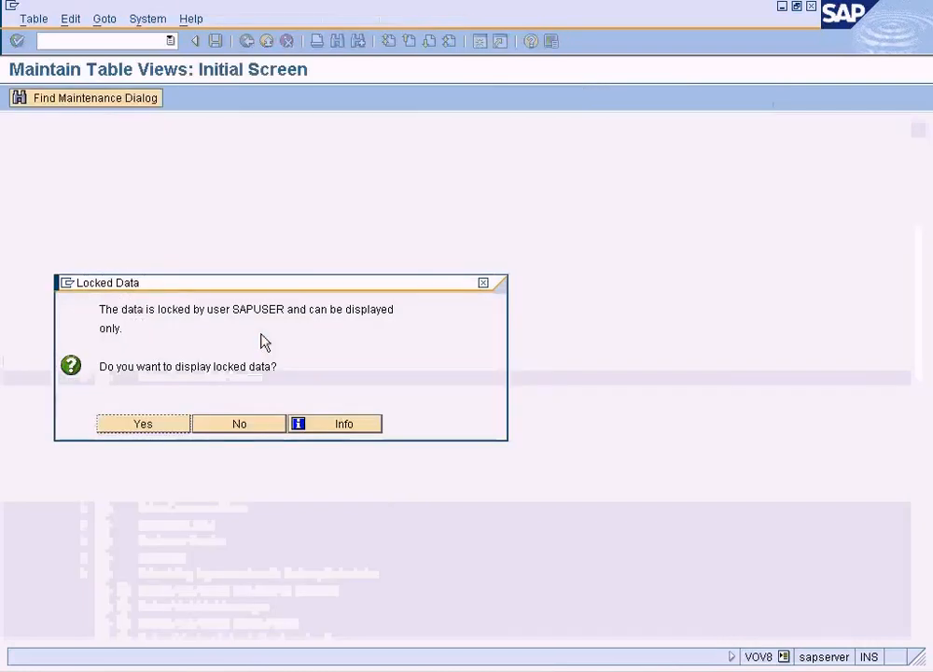
click(172, 431)
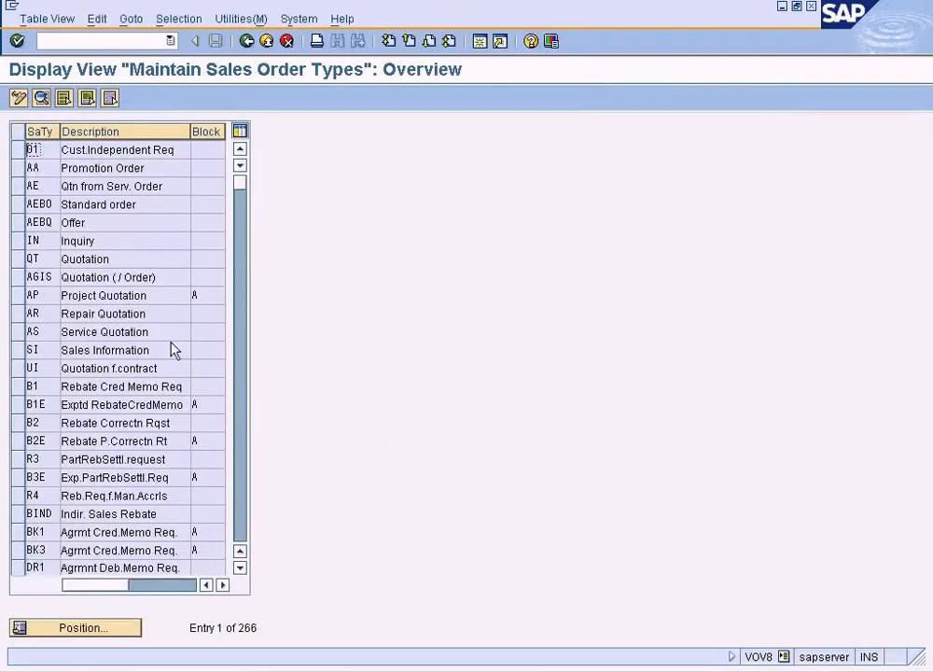
Step: Locate the Returns document type RE in the sales order types and open its details
click(238, 485)
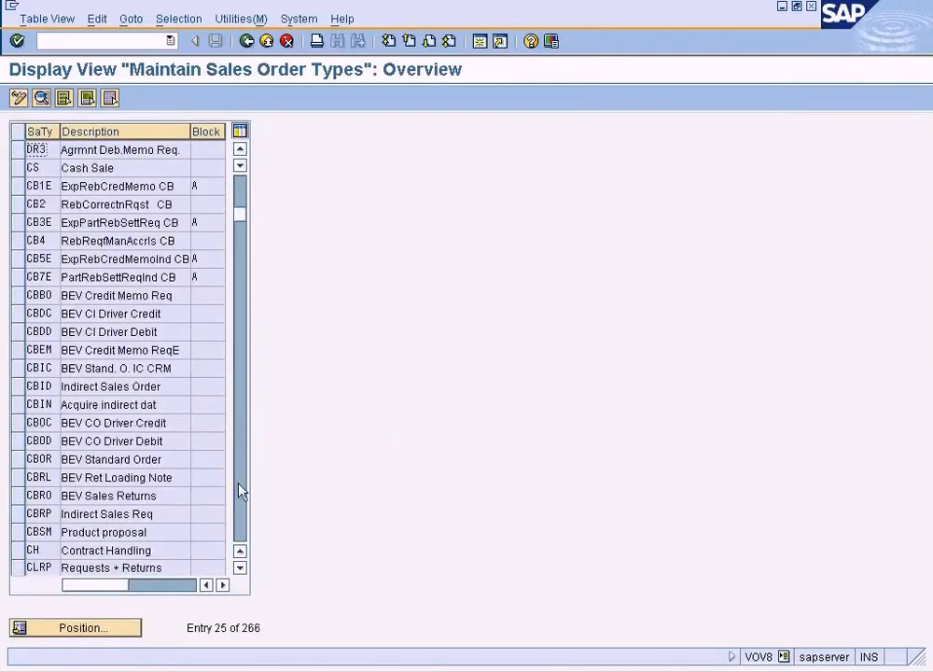
click(237, 491)
click(127, 632)
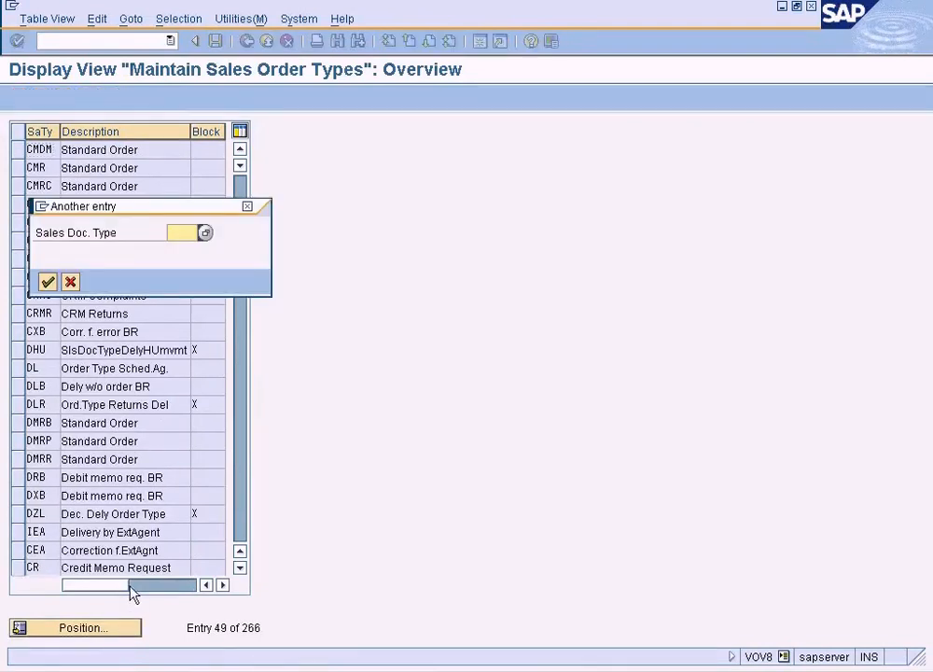
text(r)
key(Return)
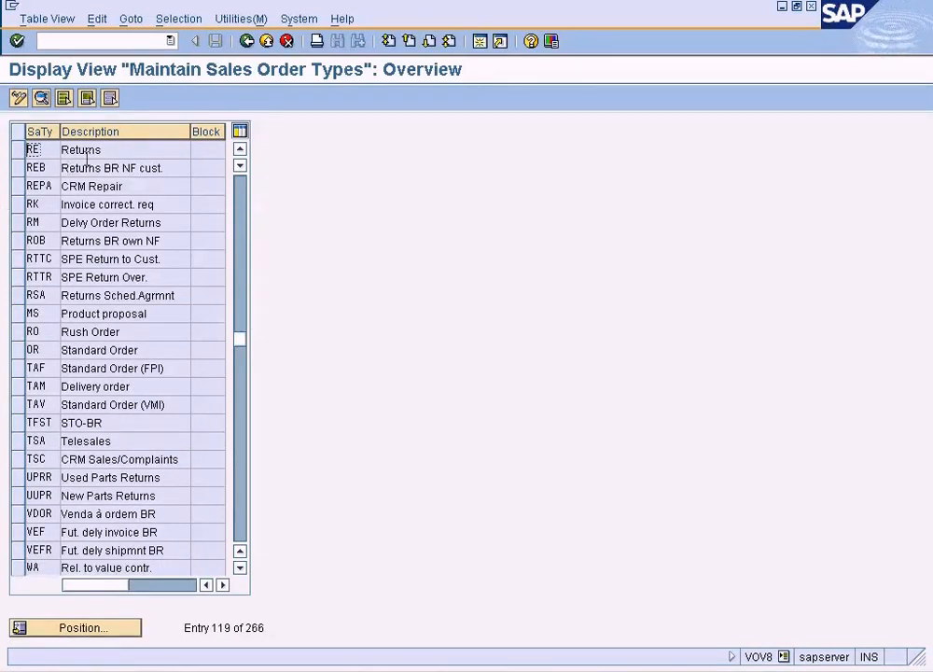
double_click(90, 153)
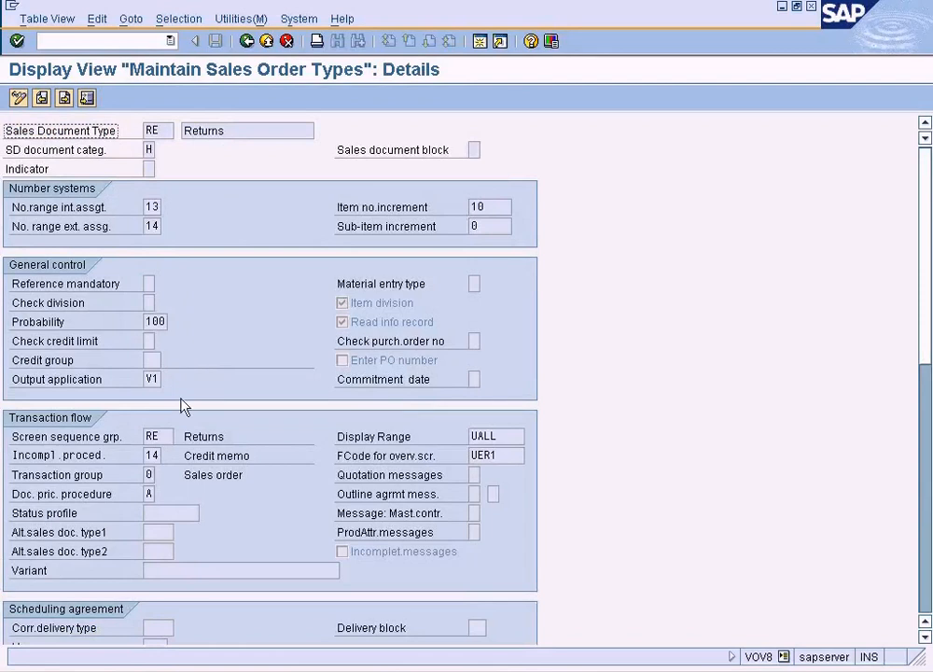
Step: From the help on RE's incompletion procedure field, go to Define Incompleteness Procedures under Basic Functions - Sales and Distribution, without specifying a project
click(156, 454)
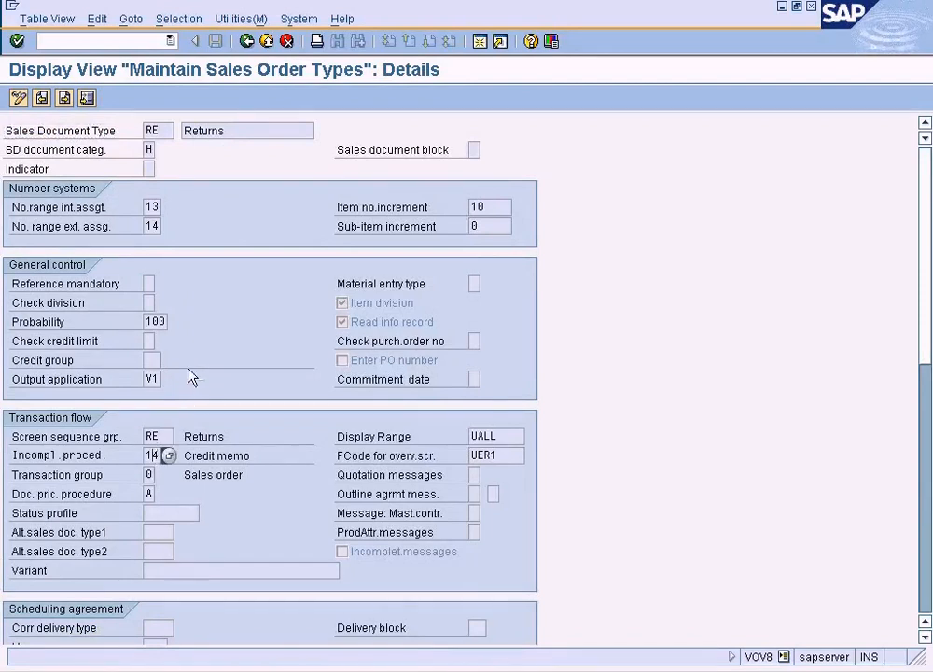
key(F1)
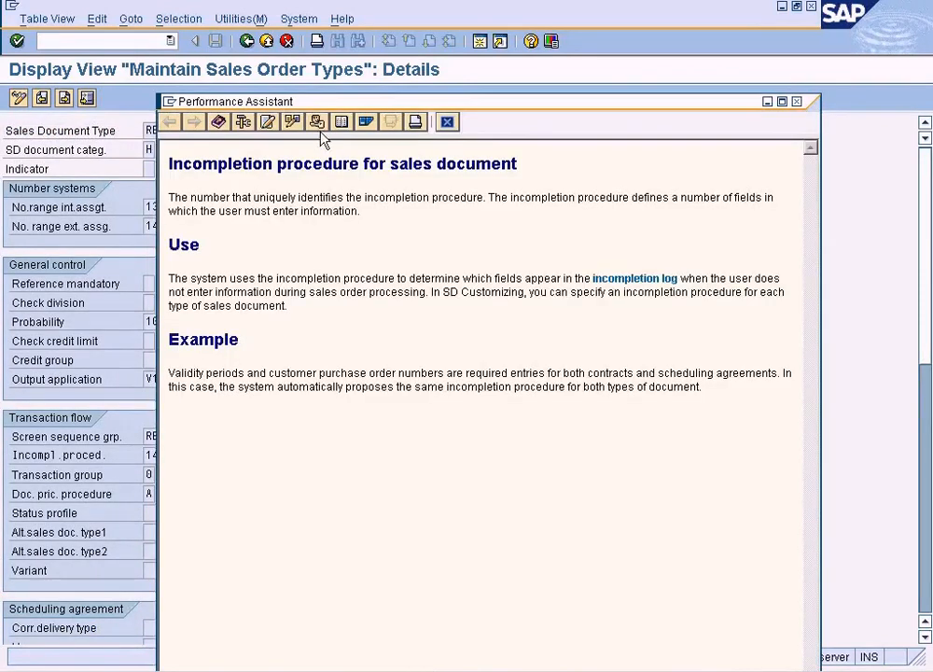
click(318, 126)
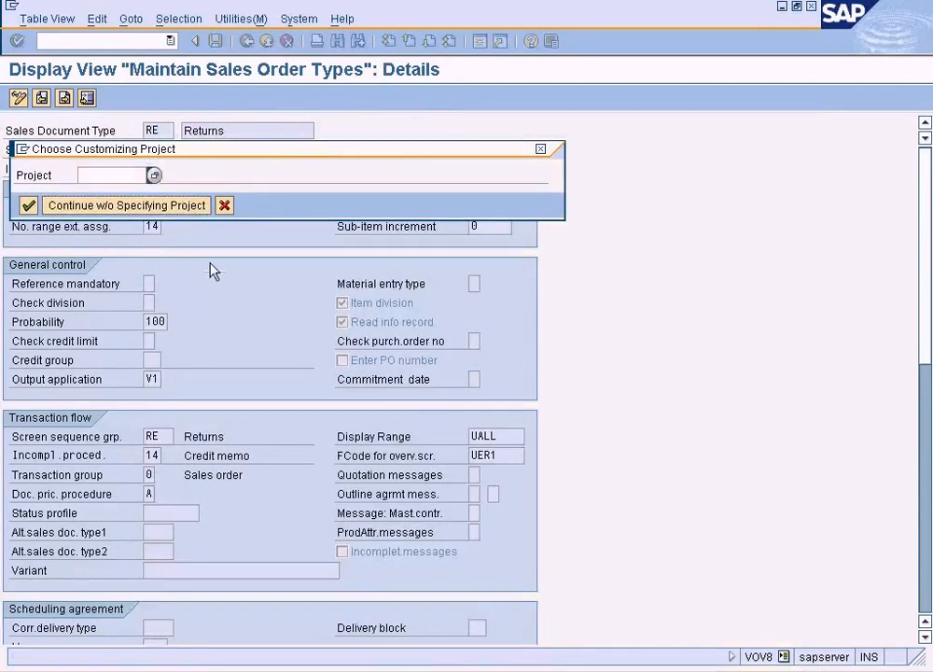
key(Return)
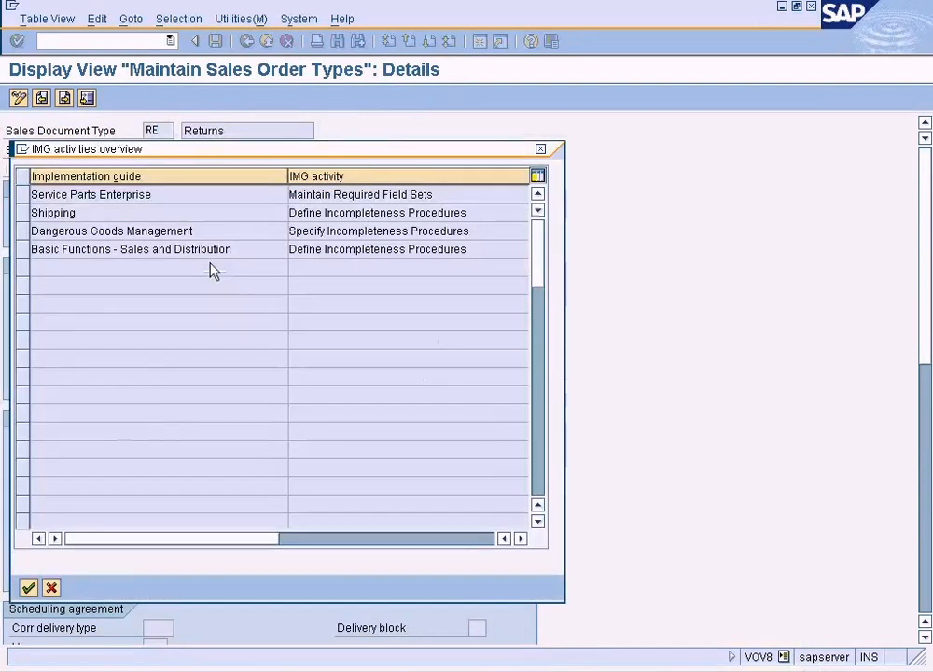
double_click(360, 249)
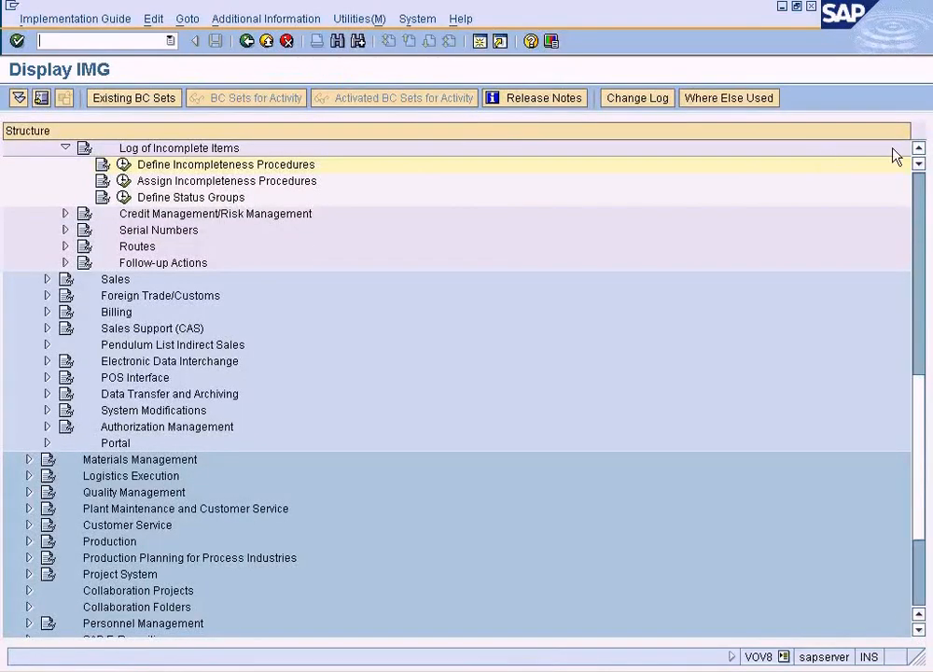
Step: Open the Define Incompleteness Procedures activity under Sales and Distribution > Basic Functions > Log of Incomplete Items
click(920, 148)
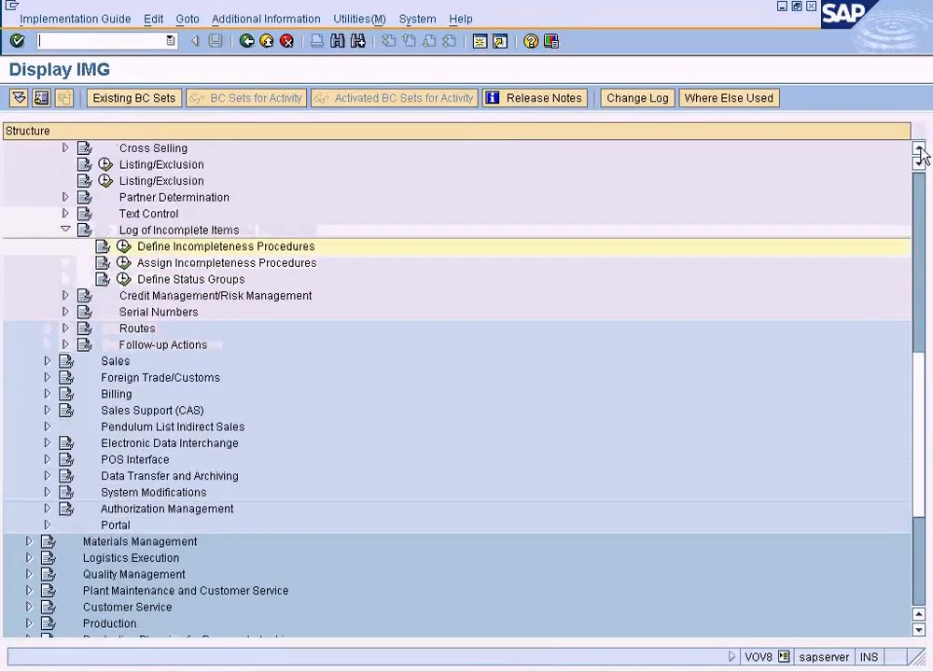
drag(920, 154, 921, 153)
click(142, 230)
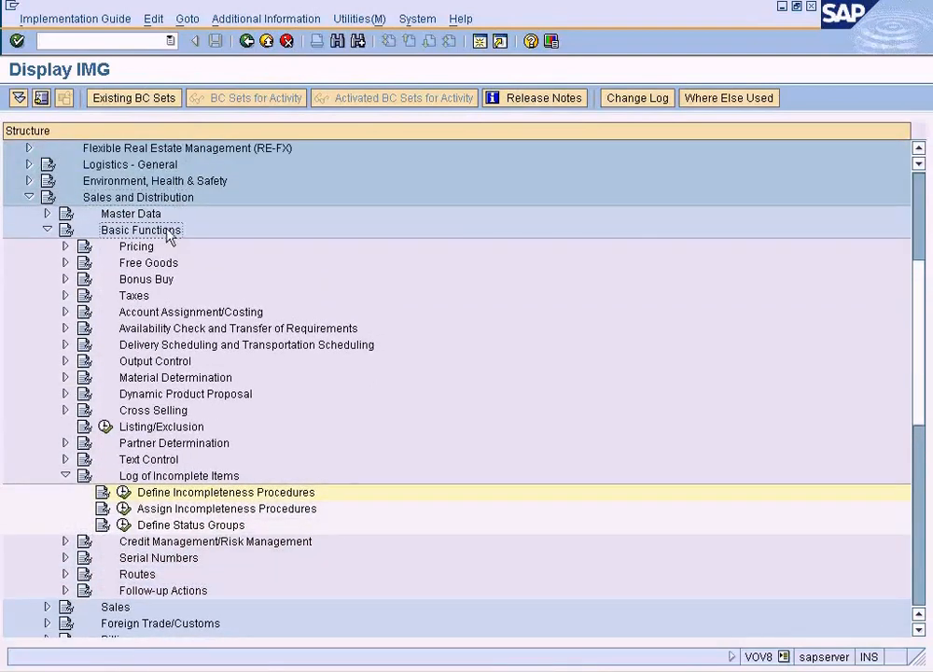
click(212, 478)
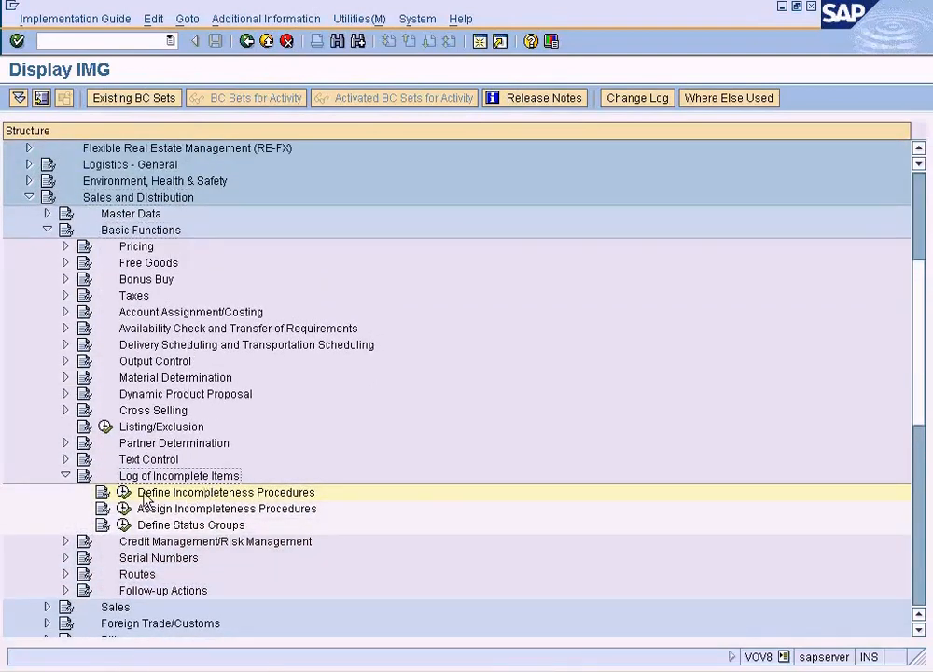
click(123, 491)
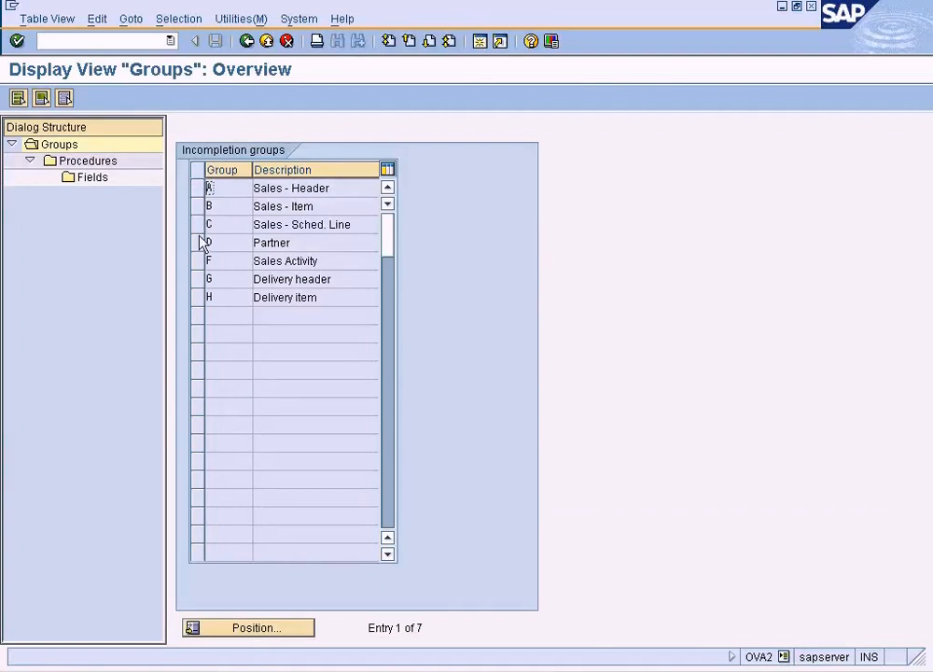
Step: Review all procedures of incompletion group B (Sales - Item), and return to the groups overview
click(201, 208)
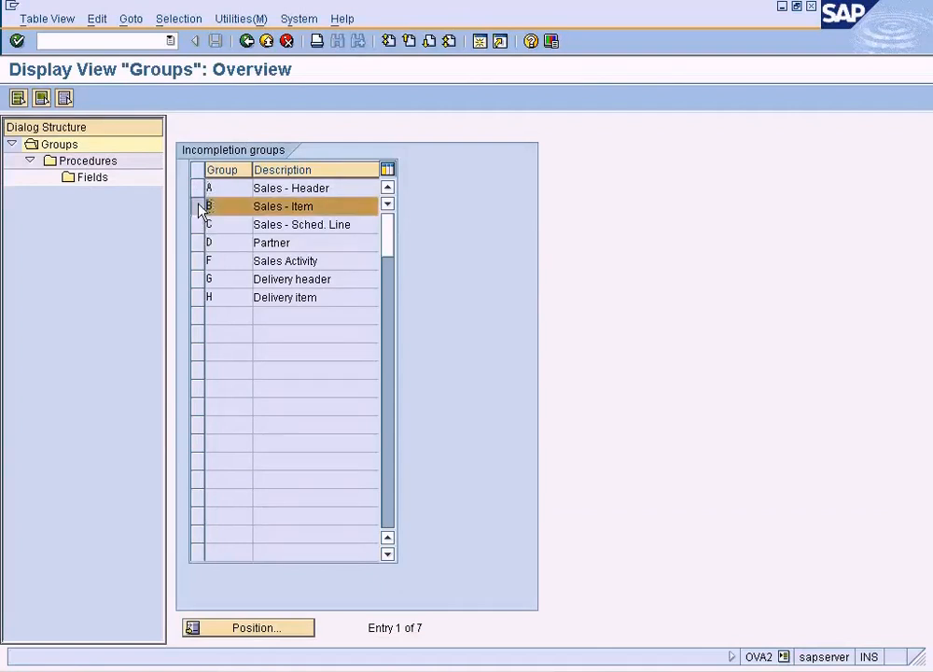
double_click(89, 163)
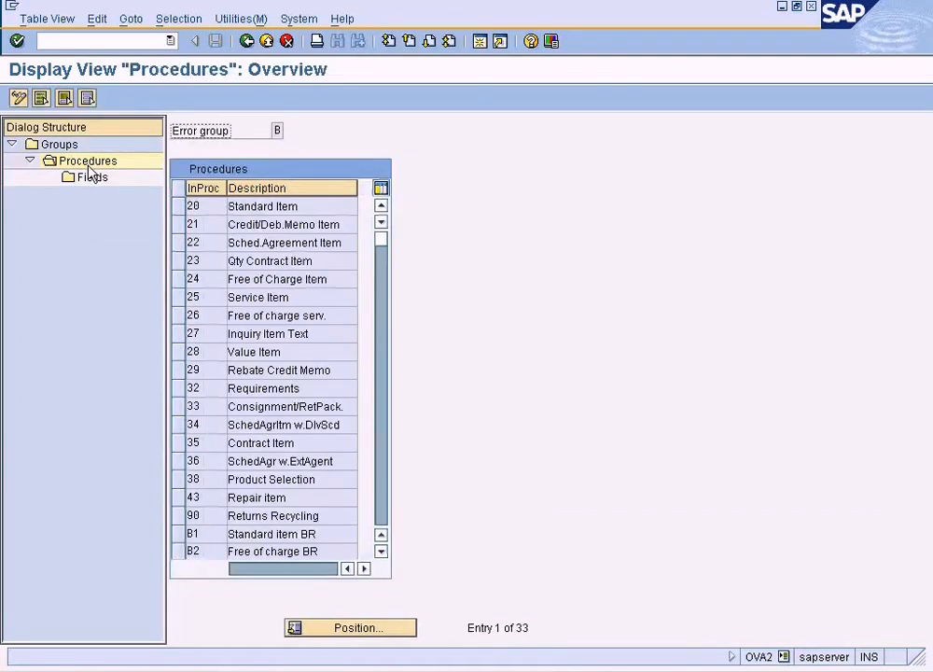
click(386, 421)
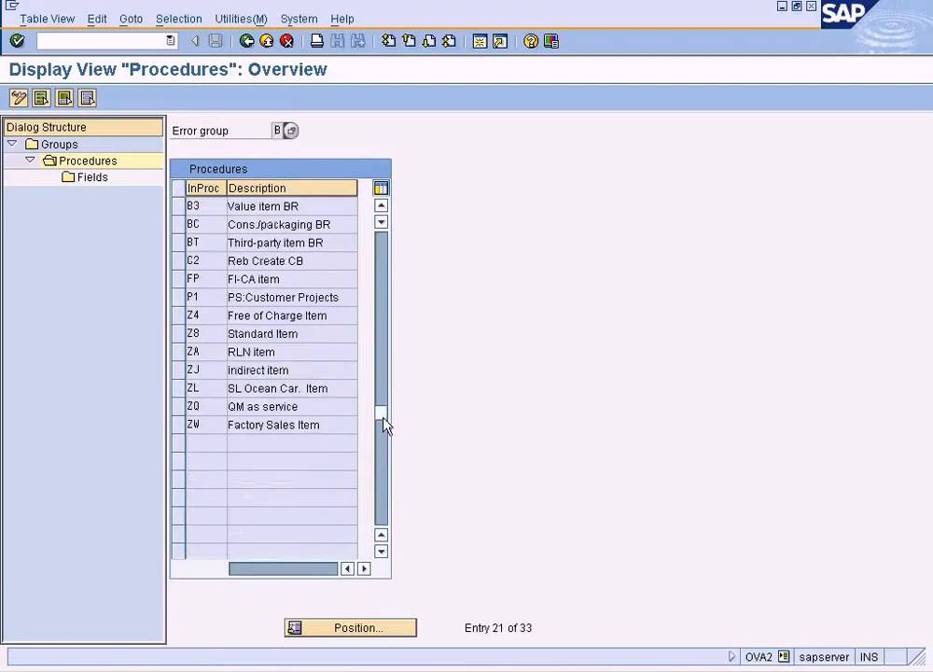
click(384, 251)
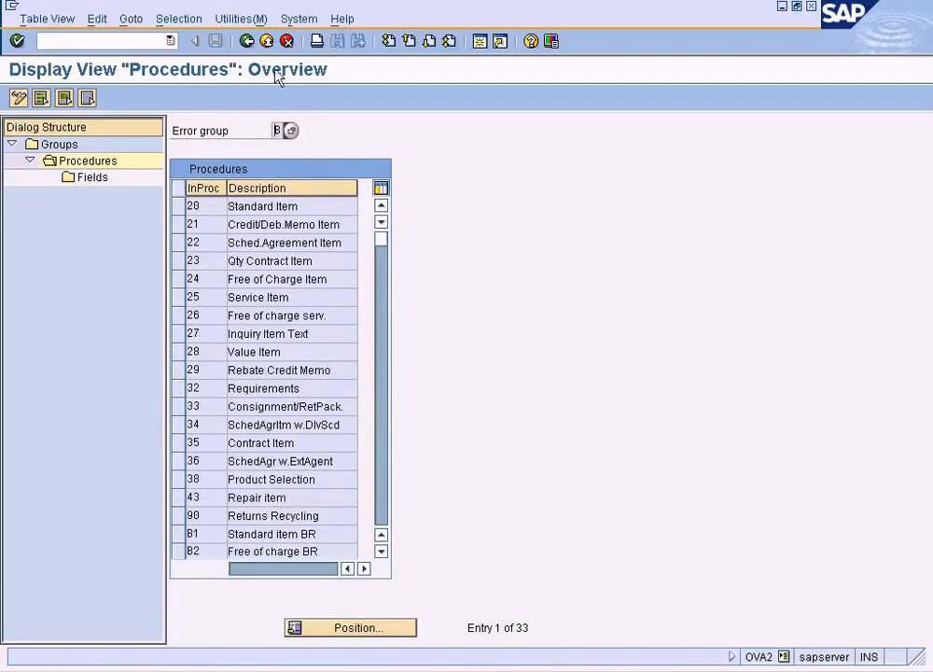
click(248, 42)
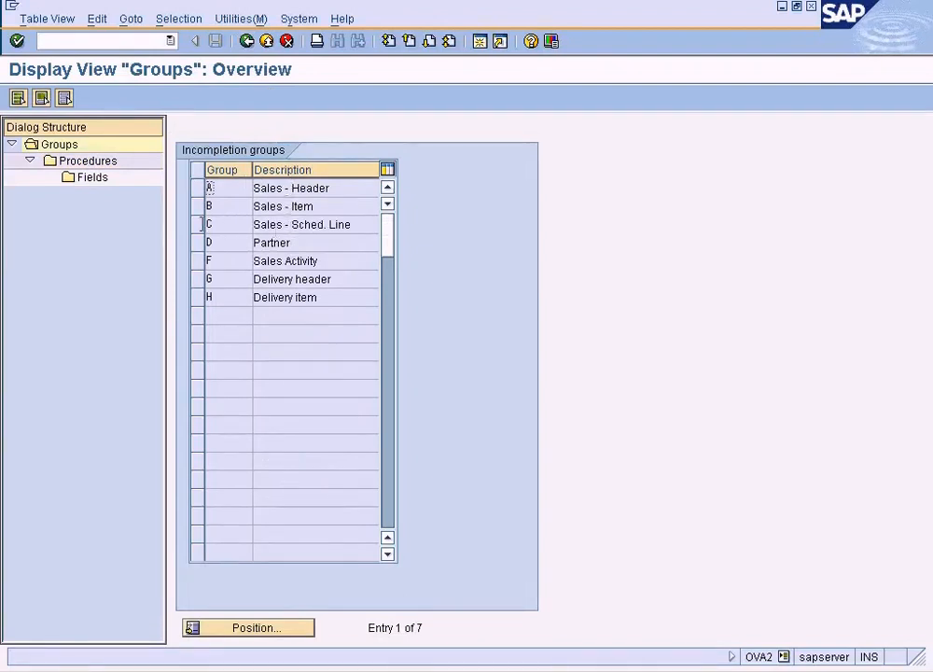
Step: Display the procedures of incompletion group C (Sales - Sched. Line), and go back to the groups
click(198, 224)
click(94, 160)
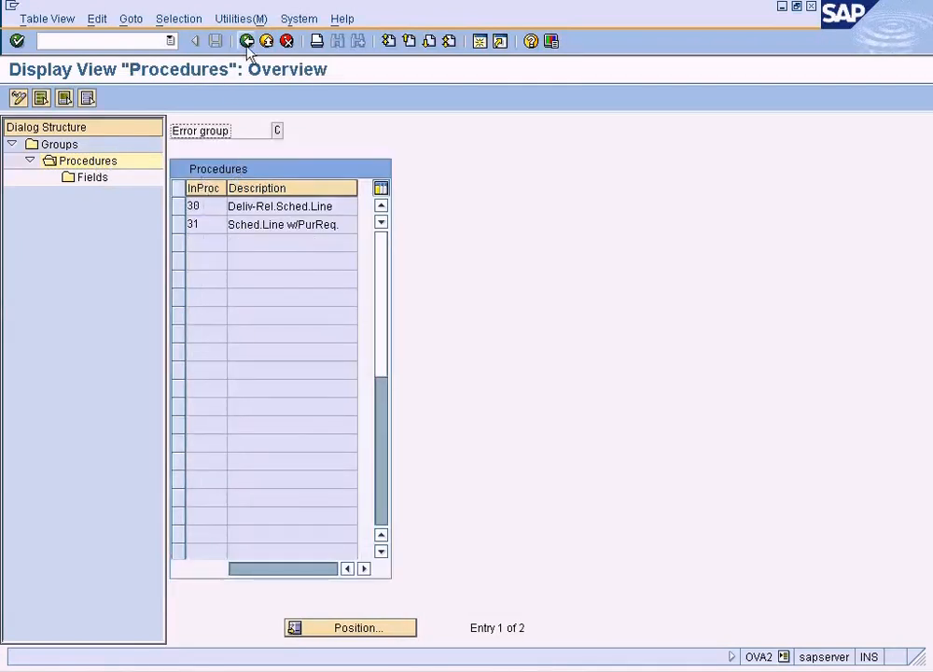
click(246, 42)
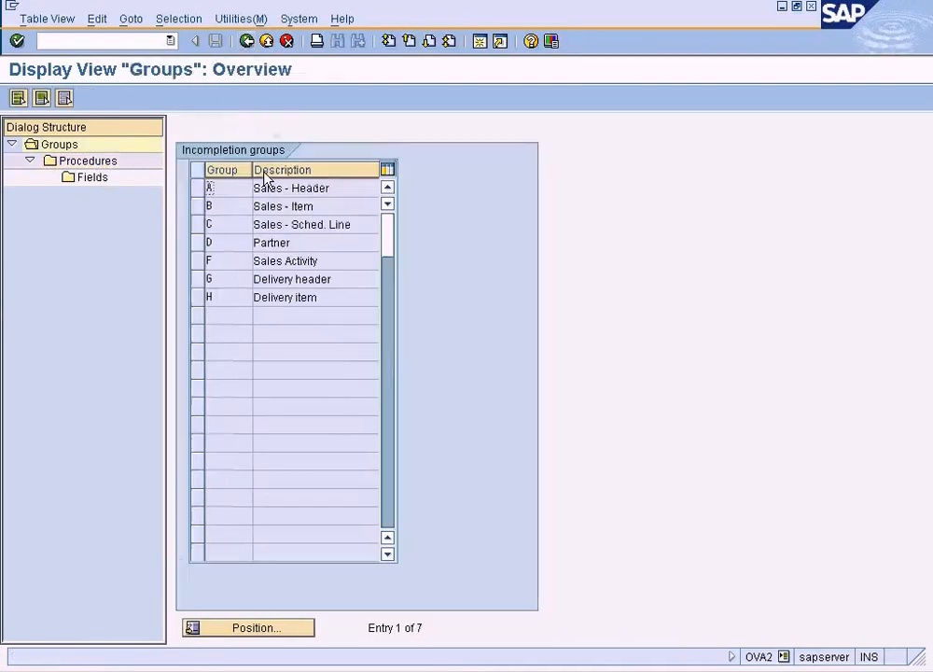
Step: Examine the incompletion fields of procedure 14 (Credit memo) in group A (Sales - Header), and return to the groups
click(196, 188)
click(93, 160)
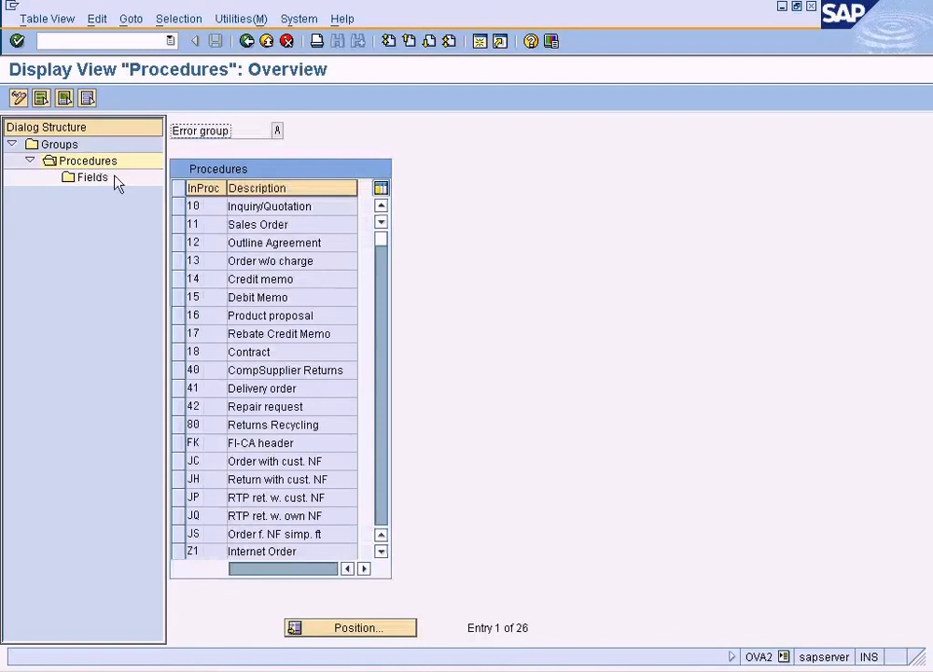
click(179, 280)
click(94, 177)
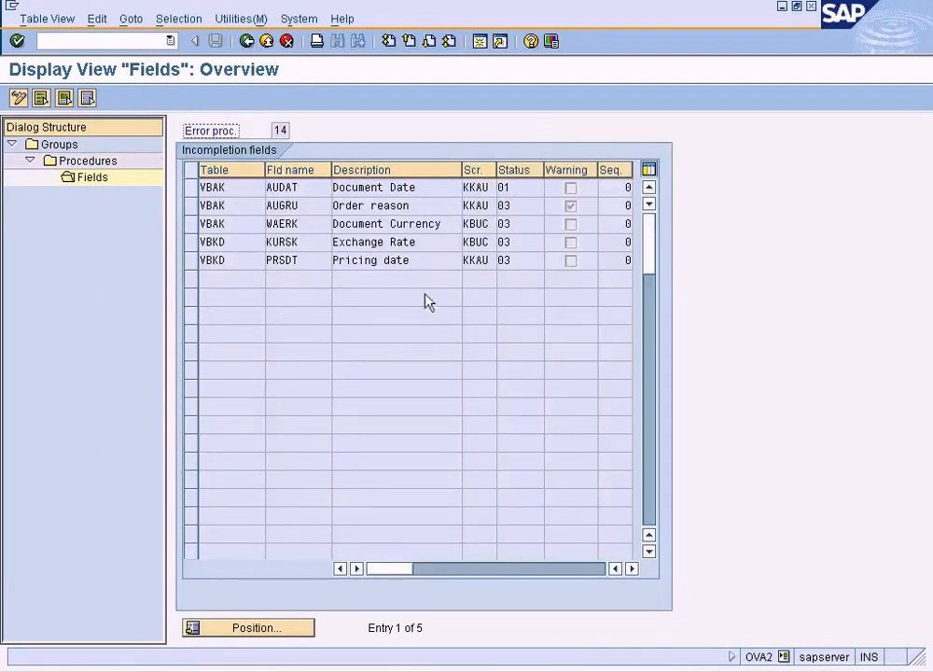
click(246, 41)
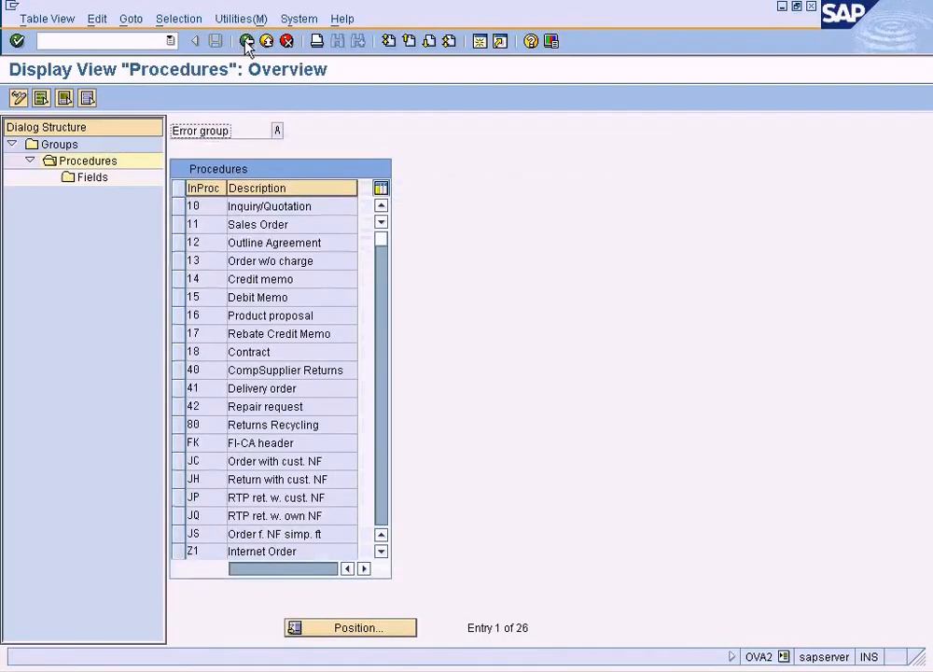
click(246, 41)
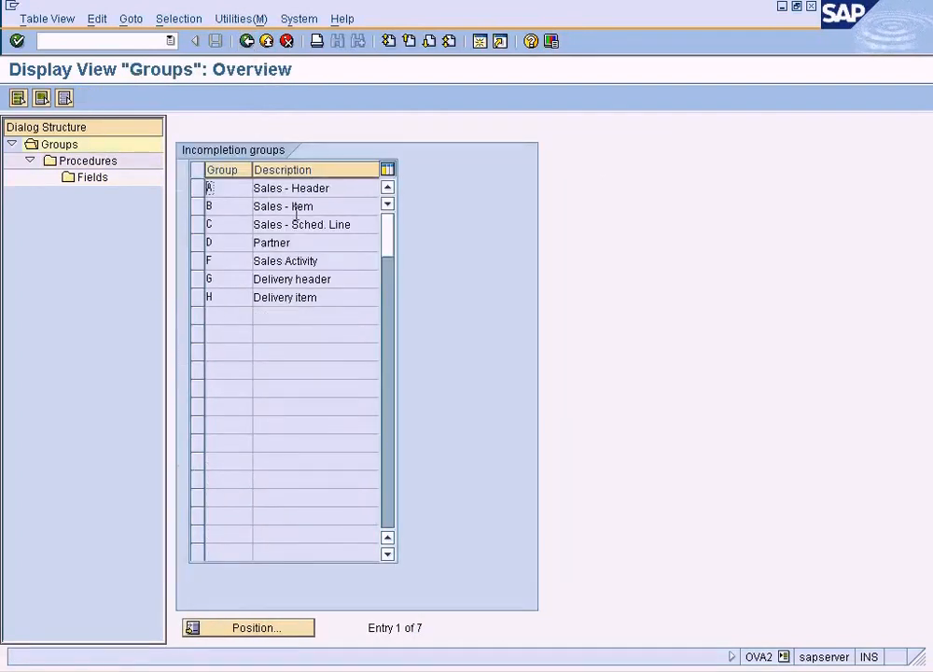
Step: Check the procedures of groups H (Delivery item) and G (Delivery header), returning to the groups overview after each
click(199, 299)
click(98, 160)
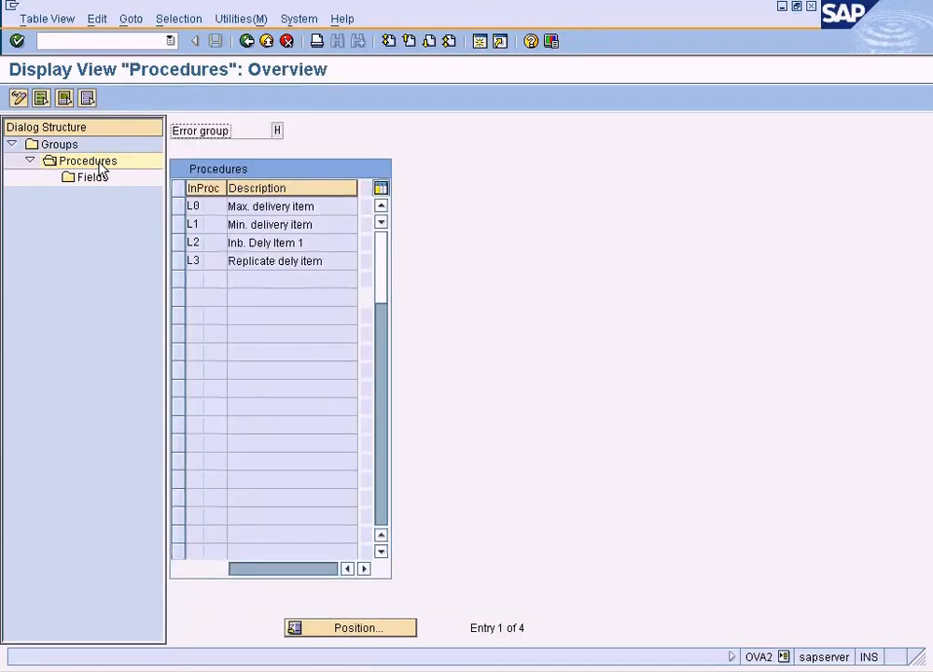
click(247, 42)
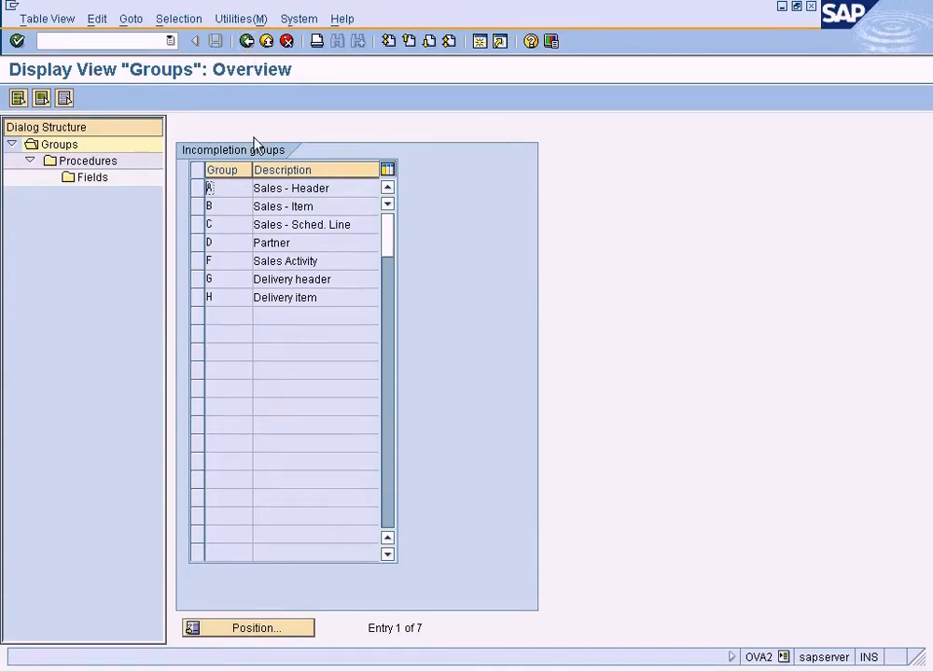
click(195, 280)
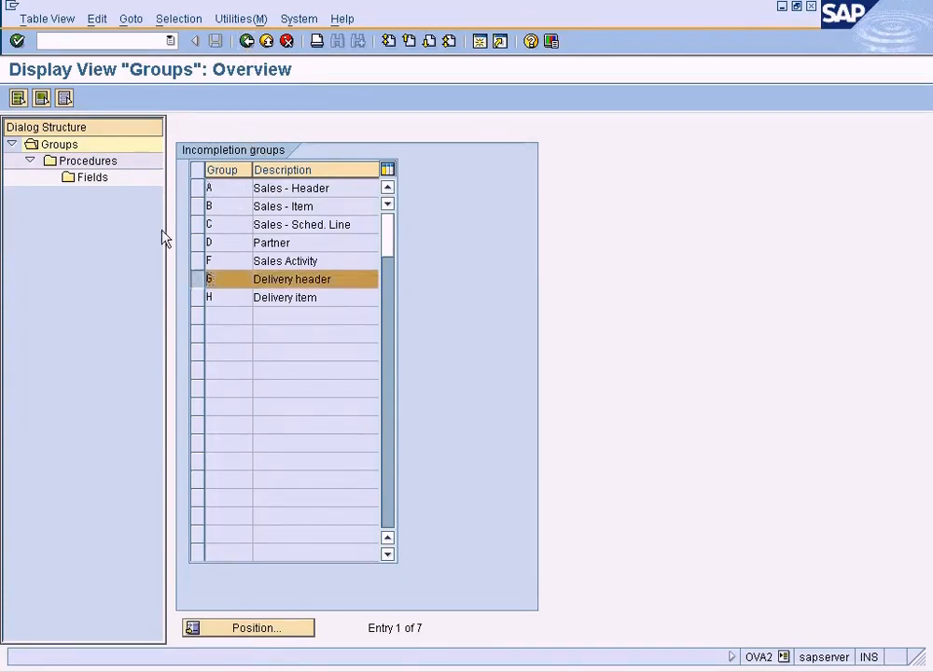
double_click(94, 160)
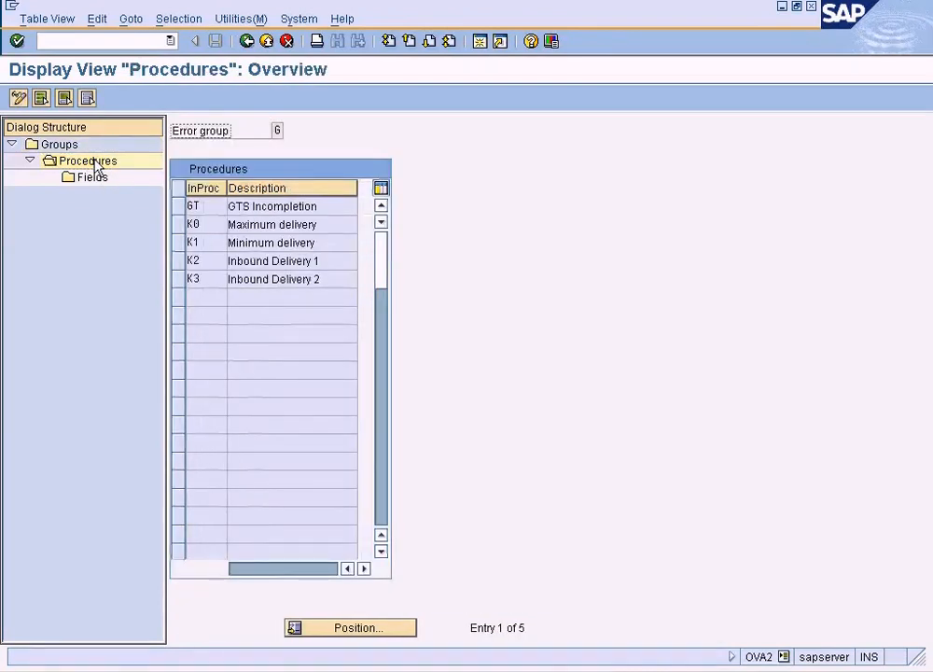
click(246, 40)
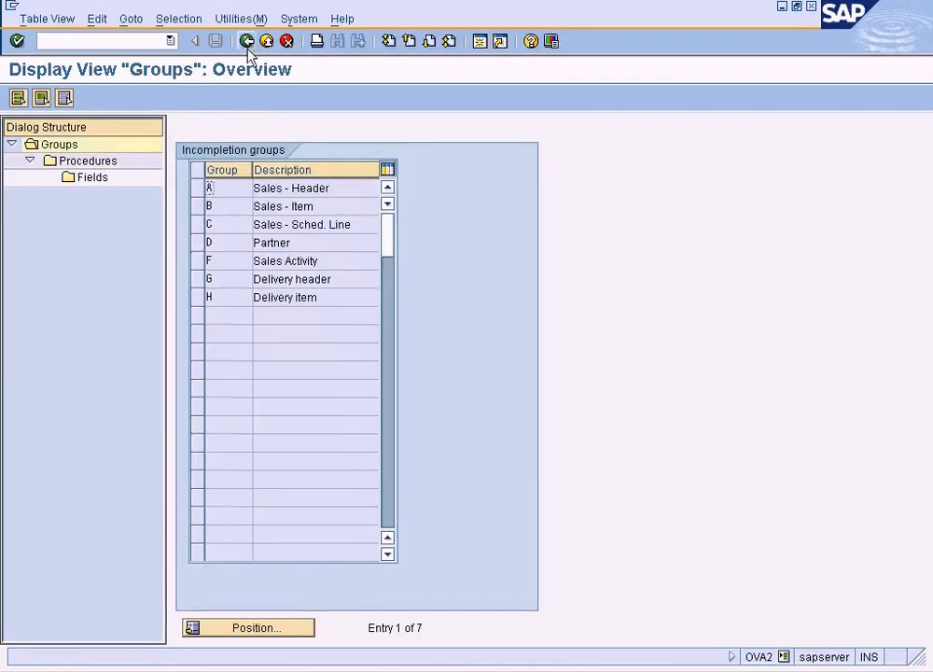
Step: Recheck which fields the Sales - Header group's credit memo procedure 14 requires, and go back to the groups overview
click(197, 187)
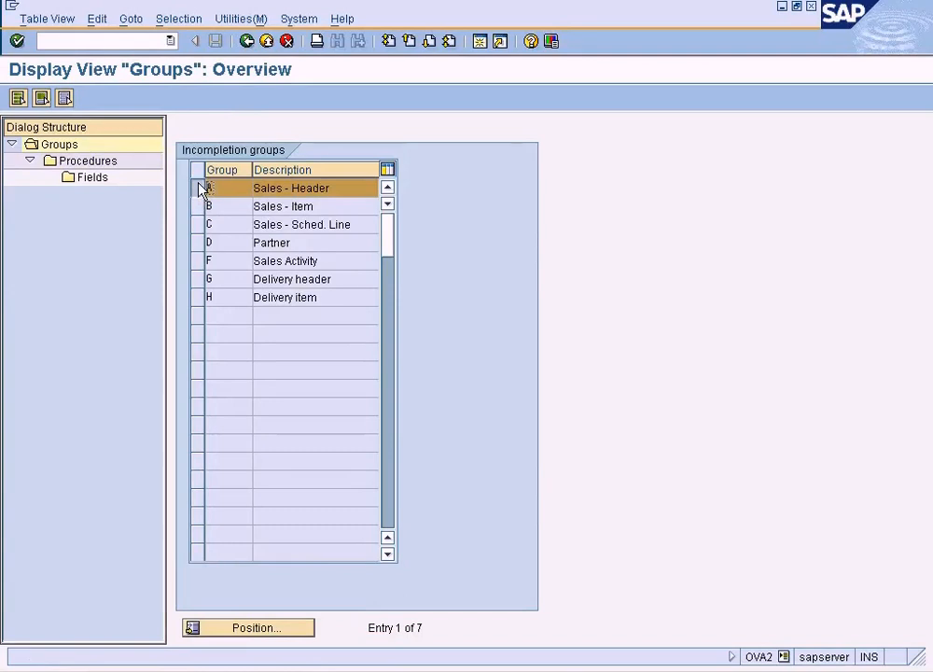
double_click(109, 167)
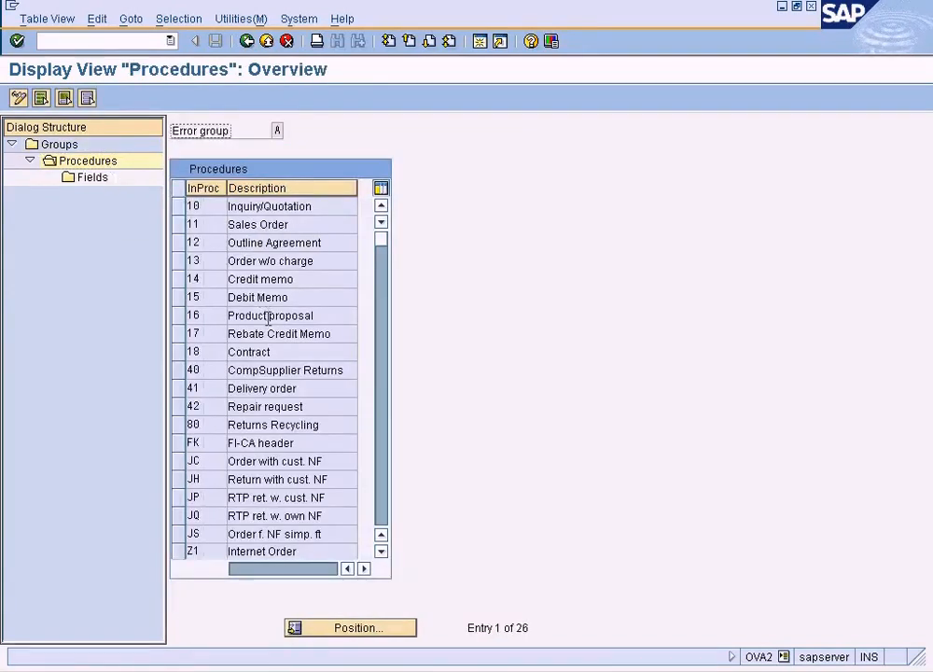
double_click(256, 284)
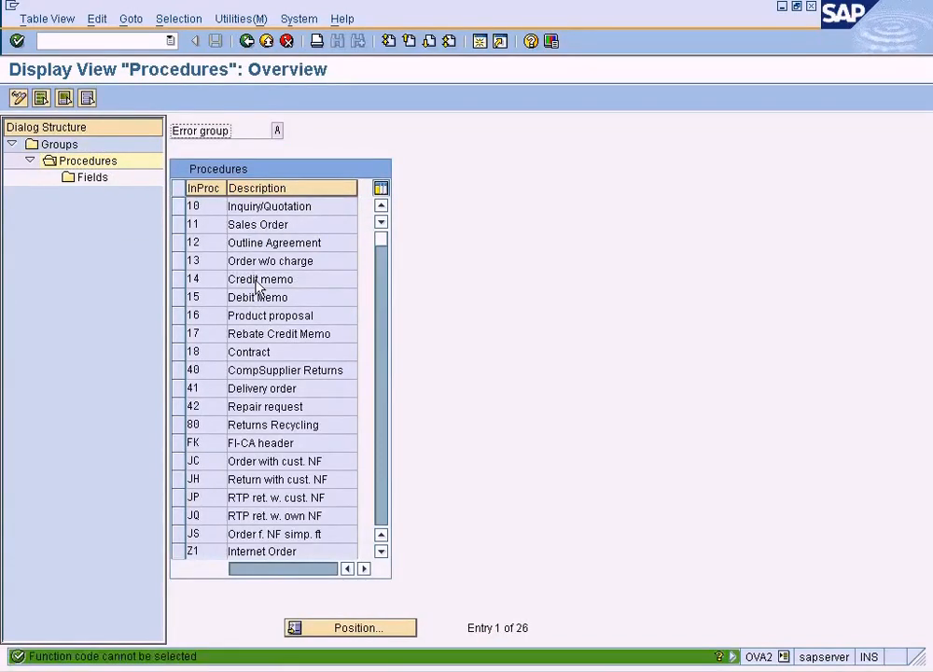
click(178, 280)
double_click(93, 177)
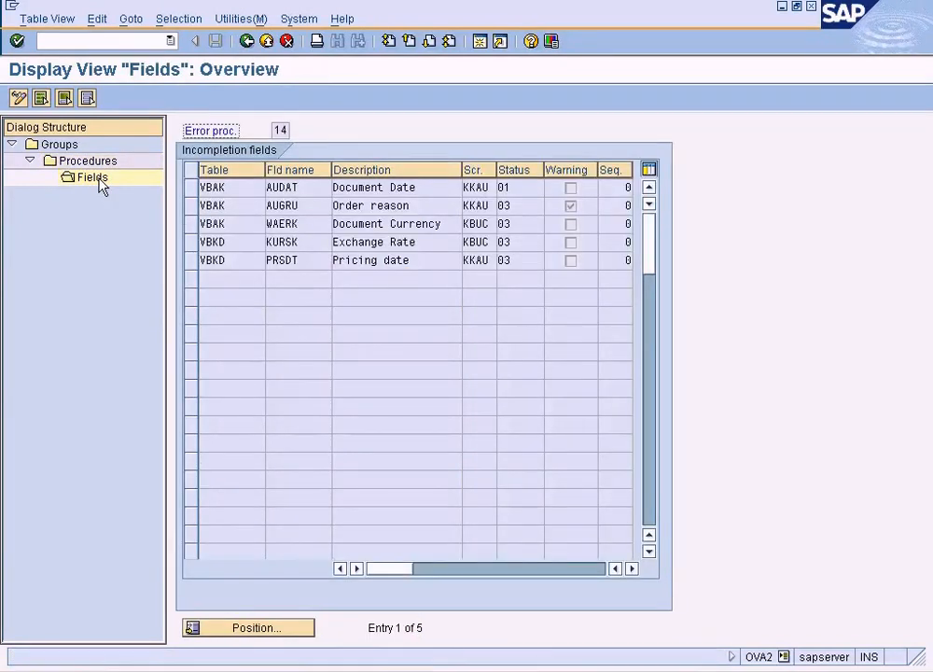
click(248, 43)
click(248, 43)
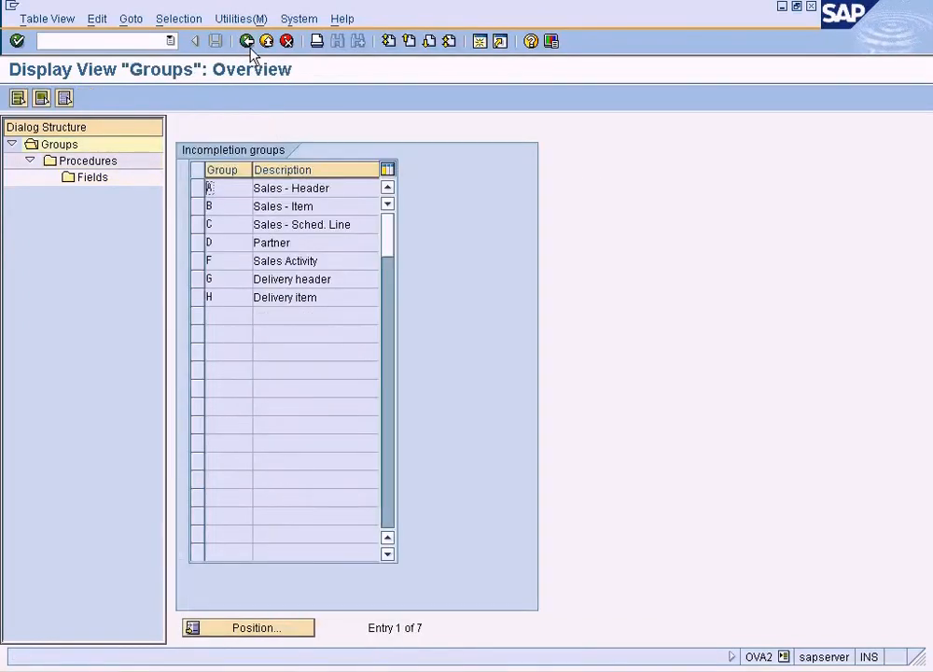
Step: Recheck the procedures of group C (Sales - Sched. Line), and leave the customizing back to the IMG activities overview
click(197, 227)
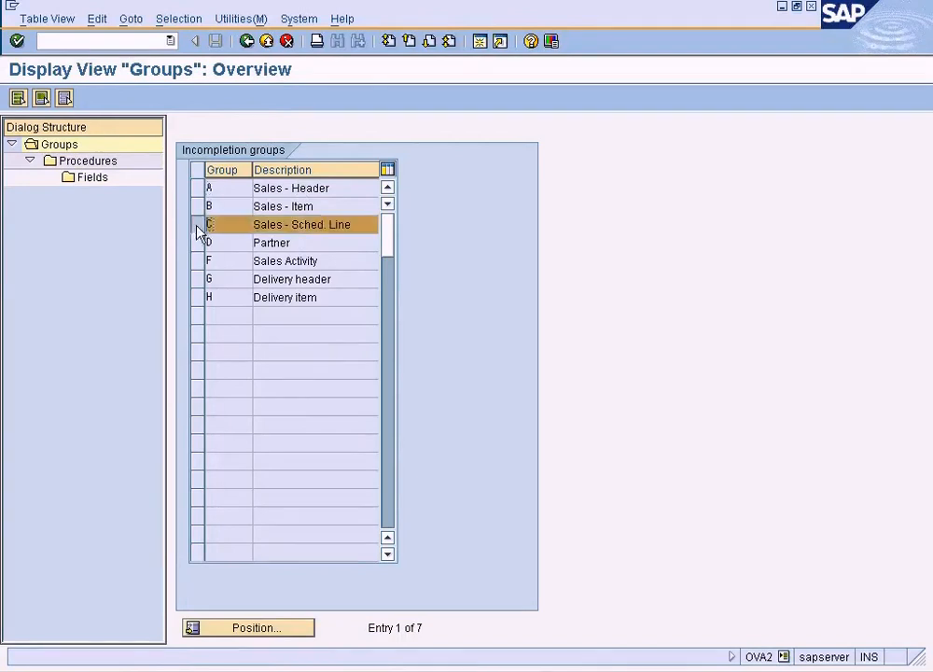
double_click(102, 164)
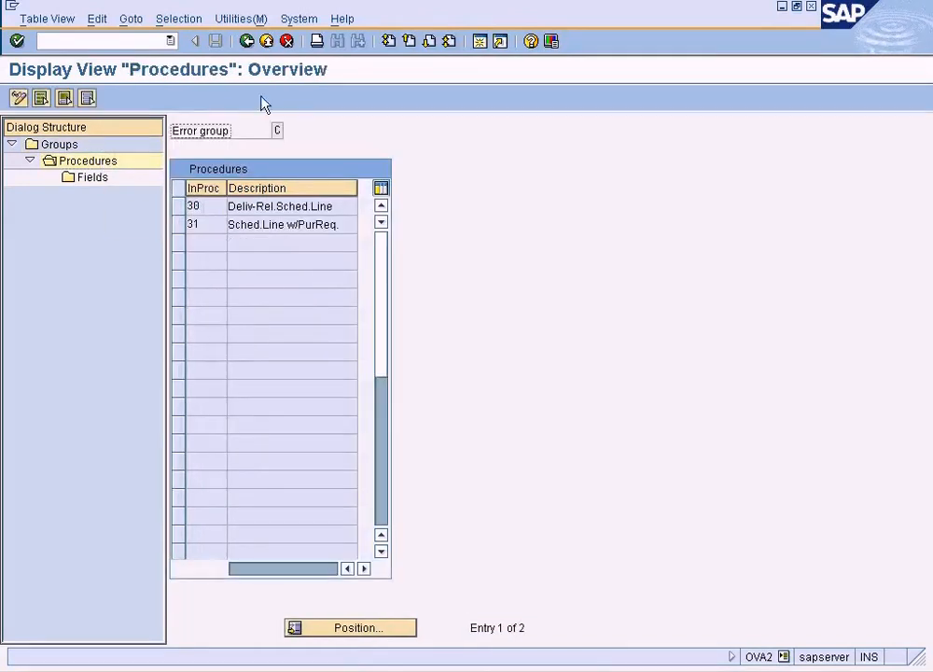
click(249, 42)
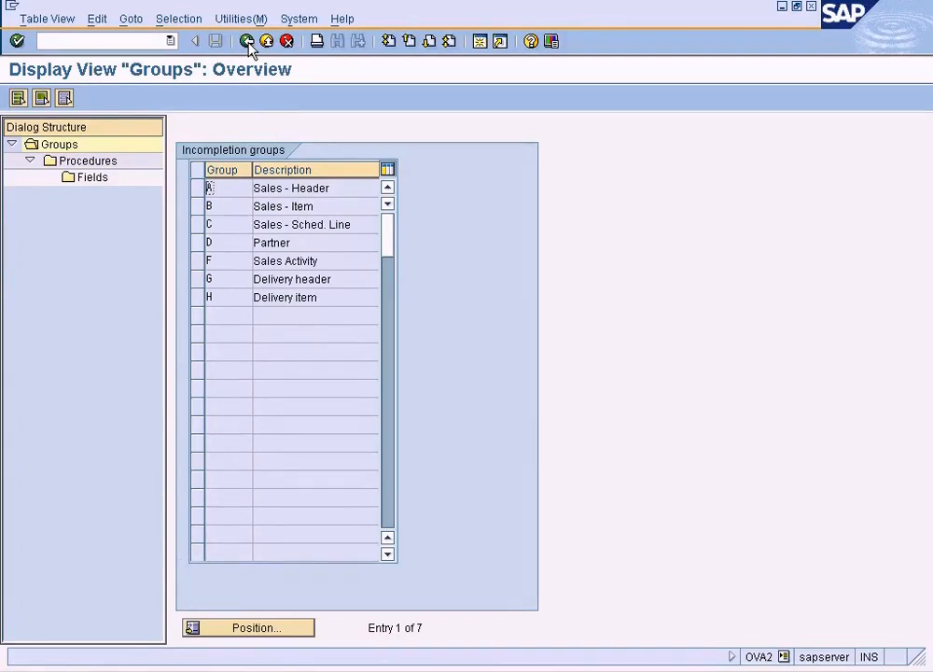
click(248, 42)
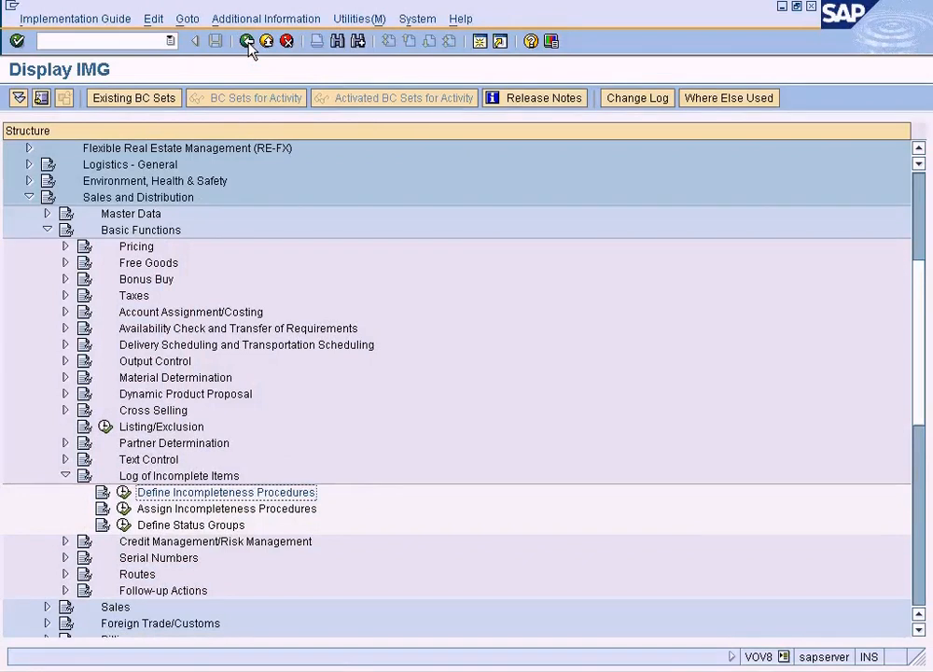
click(248, 42)
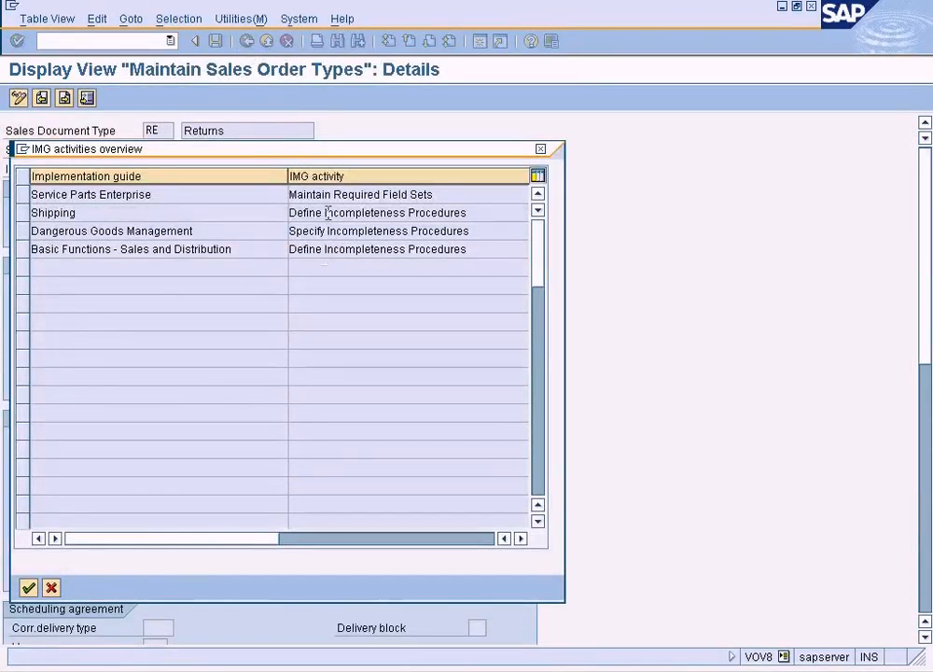
Step: Open Shipping's Define Incompleteness Procedures activity and display the fields of procedure 14 (Credit memo) in group A (Sales - Header)
double_click(328, 215)
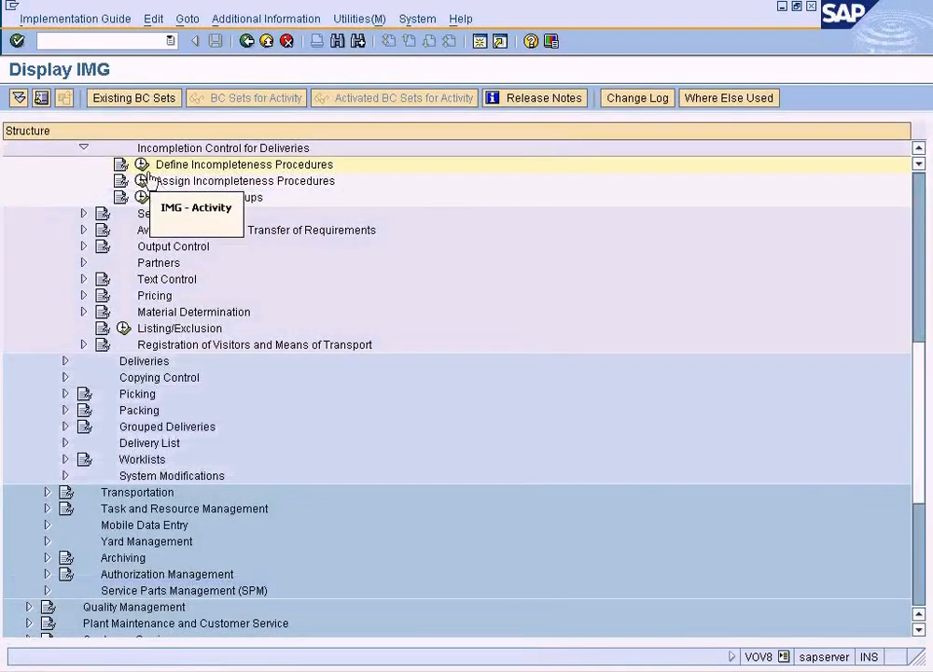
click(141, 166)
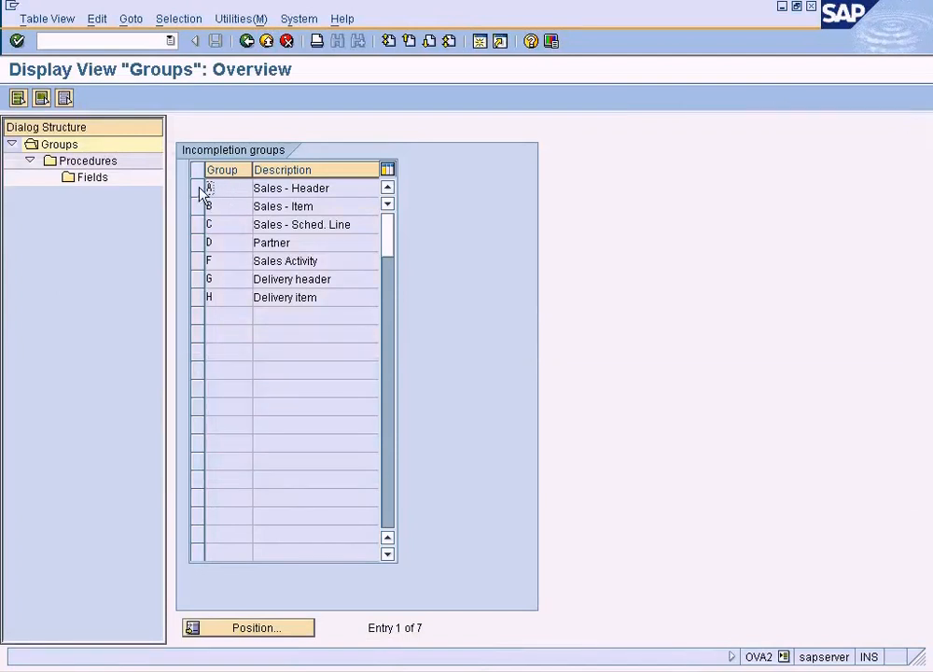
click(198, 189)
double_click(89, 161)
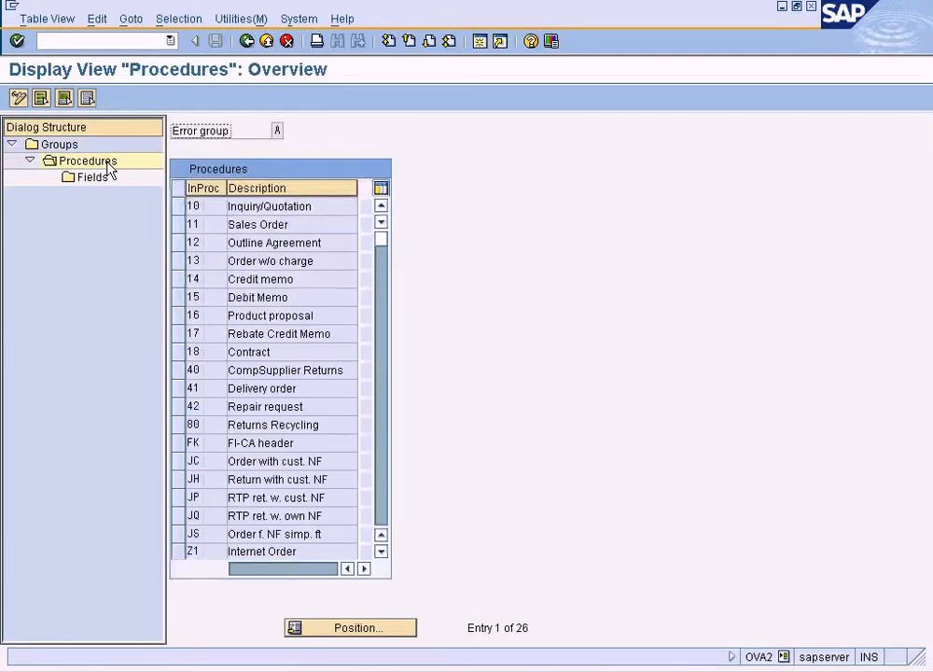
click(178, 280)
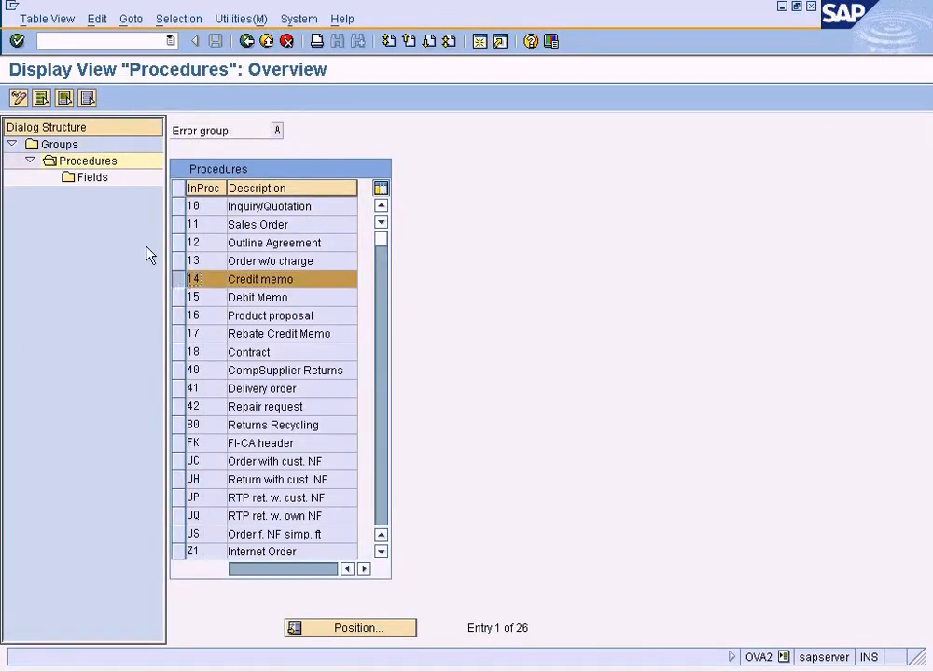
double_click(94, 178)
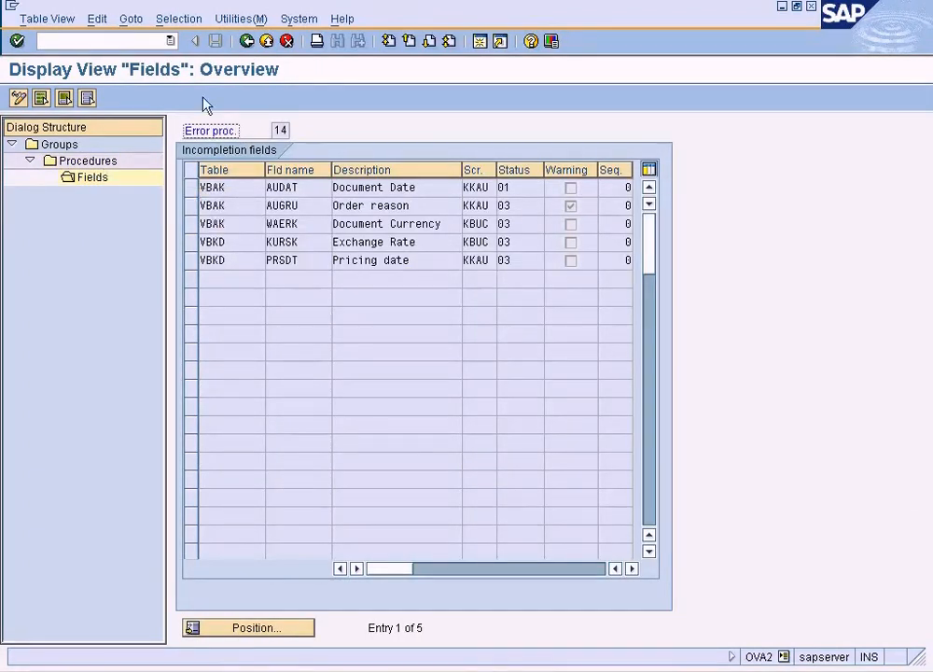
Step: Return to the groups overview and check the incompletion procedures of group B (Sales - Item)
click(246, 43)
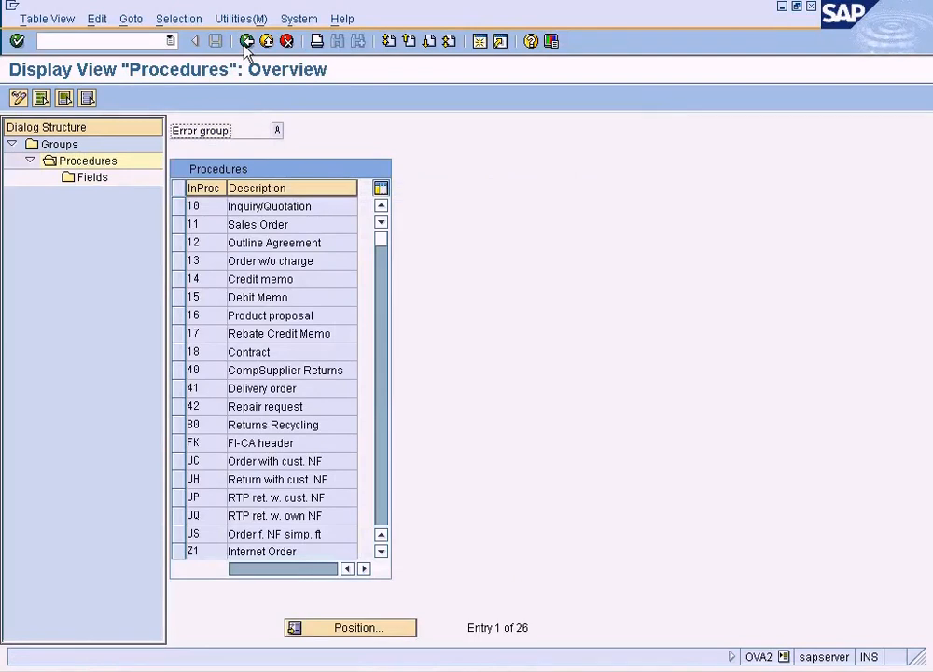
click(246, 42)
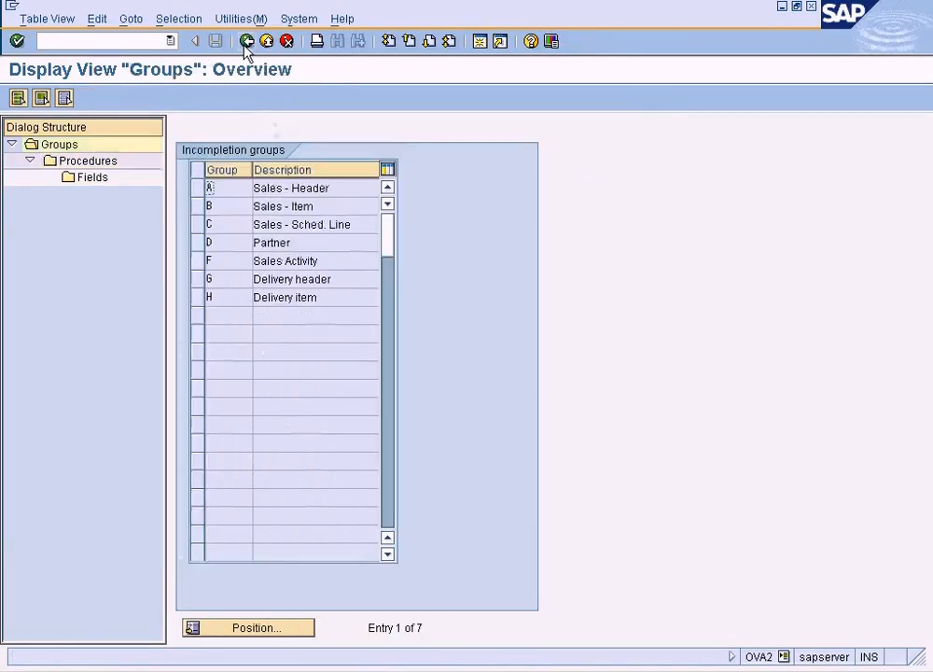
click(198, 206)
double_click(113, 164)
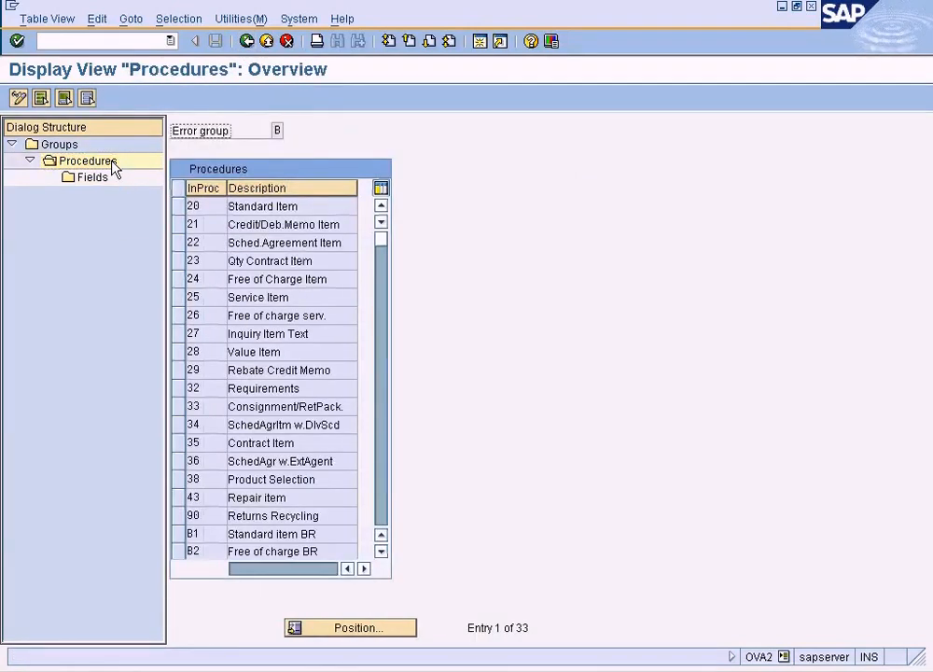
click(381, 277)
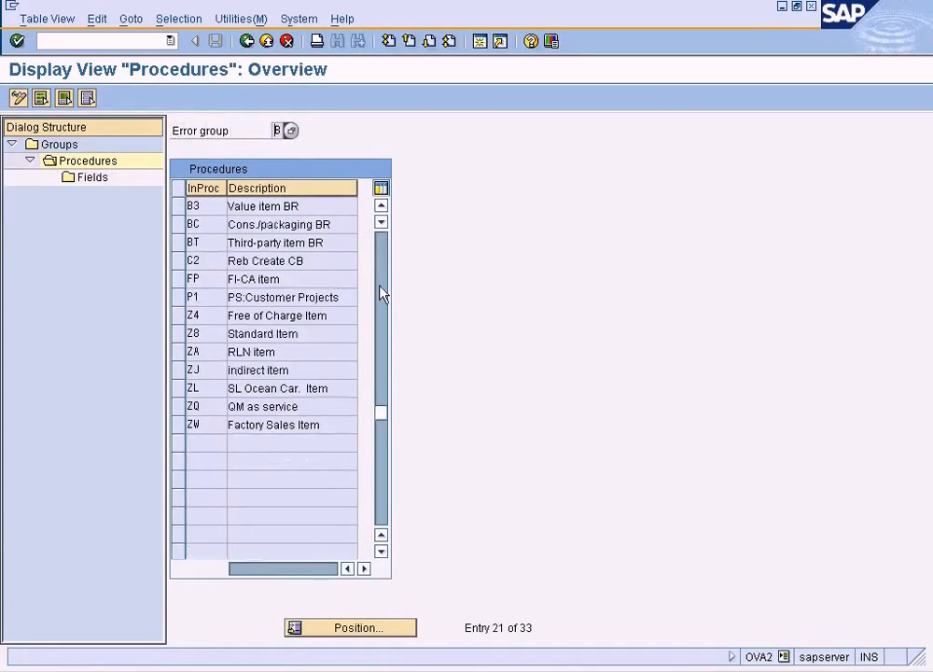
click(382, 252)
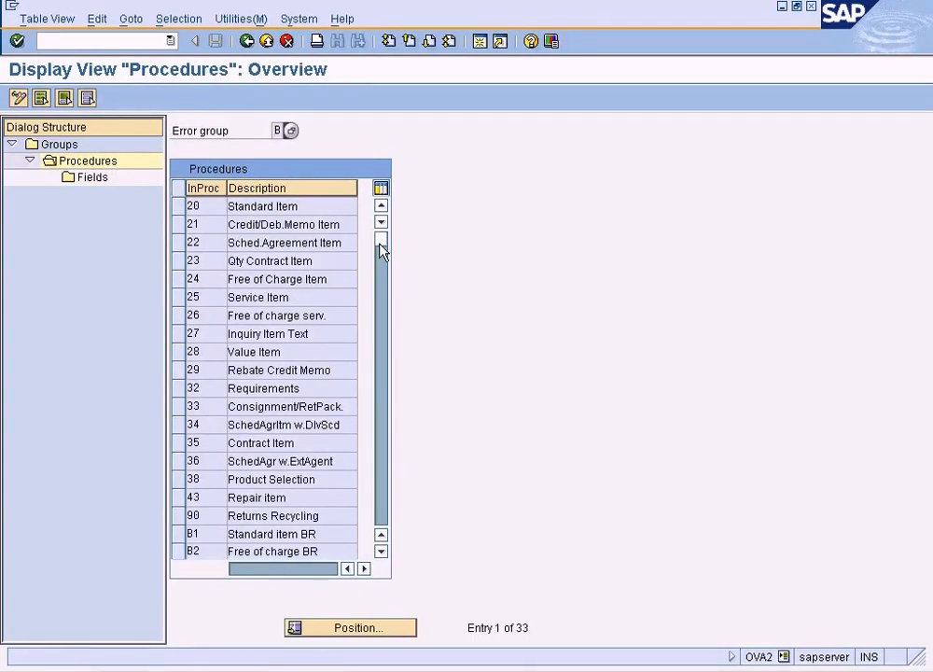
Step: Leave the incompleteness customizing, and close the IMG activities overview and the incompletion procedure help
click(247, 42)
click(247, 42)
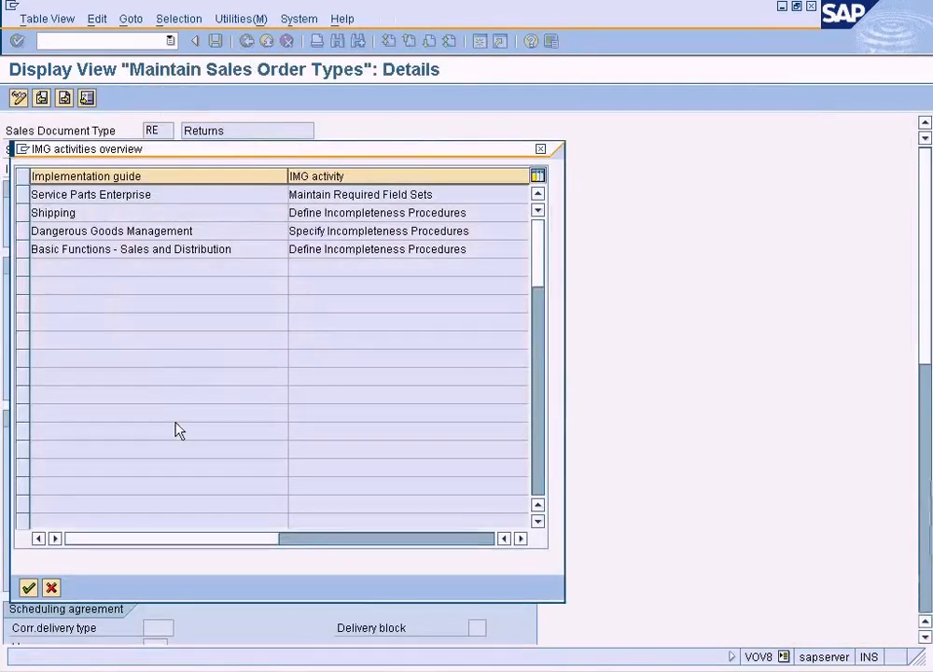
click(54, 590)
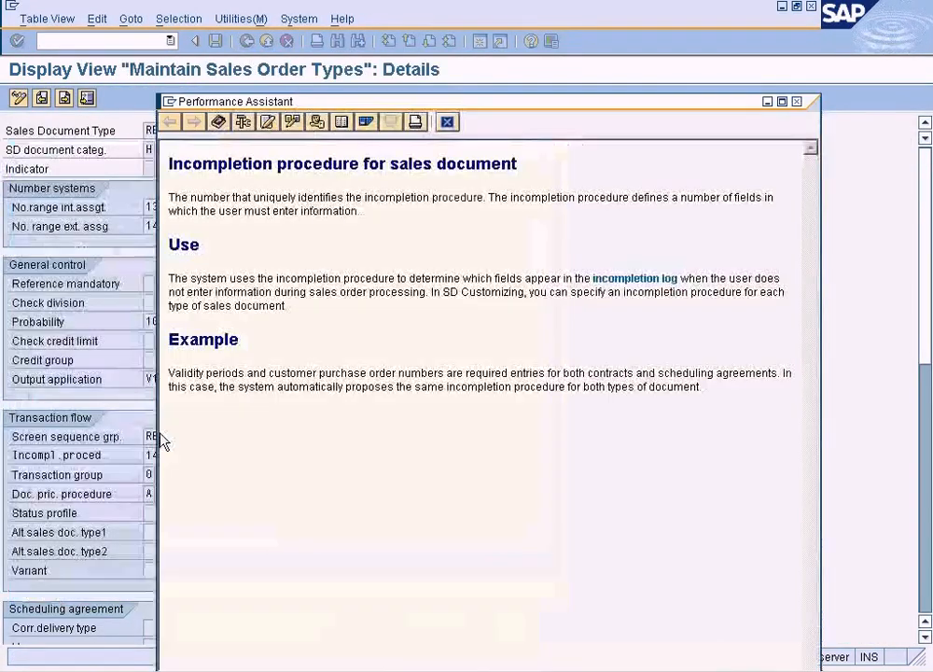
click(447, 122)
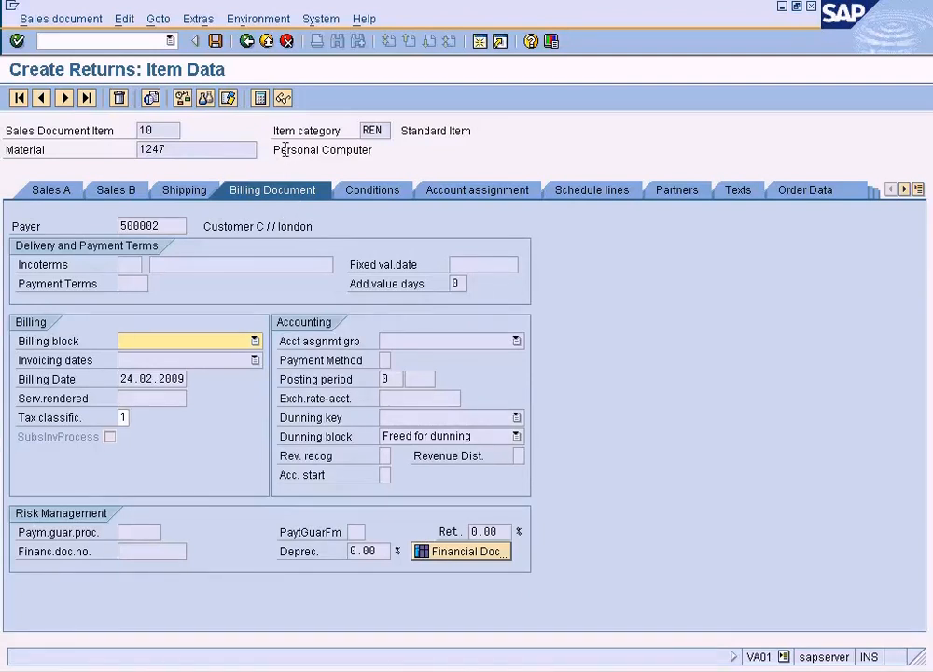
Step: Go back from the item data to the returns order overview and open the header's billing data
click(246, 41)
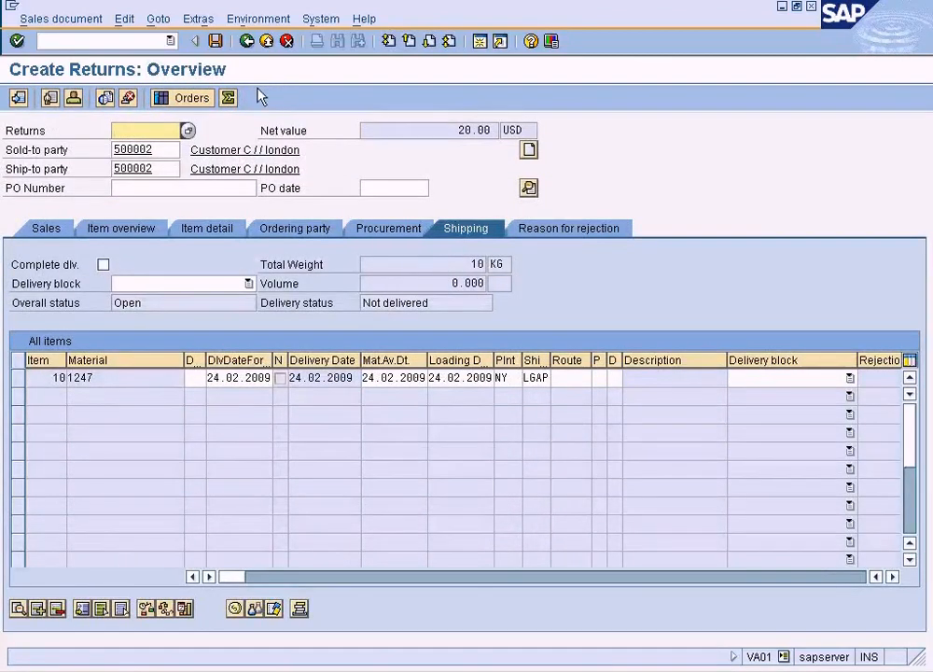
click(198, 20)
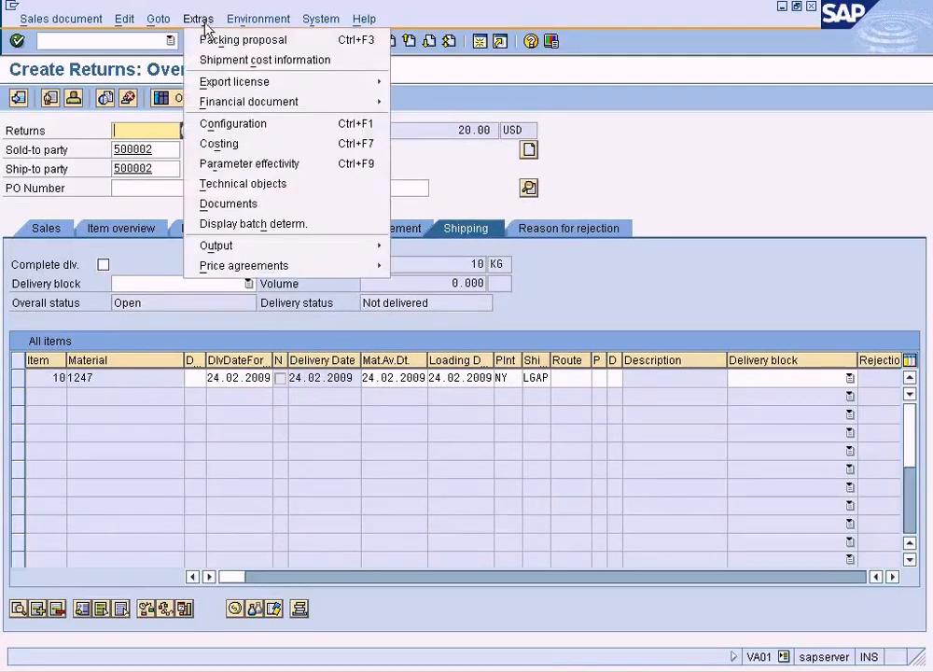
mouse_move(180, 23)
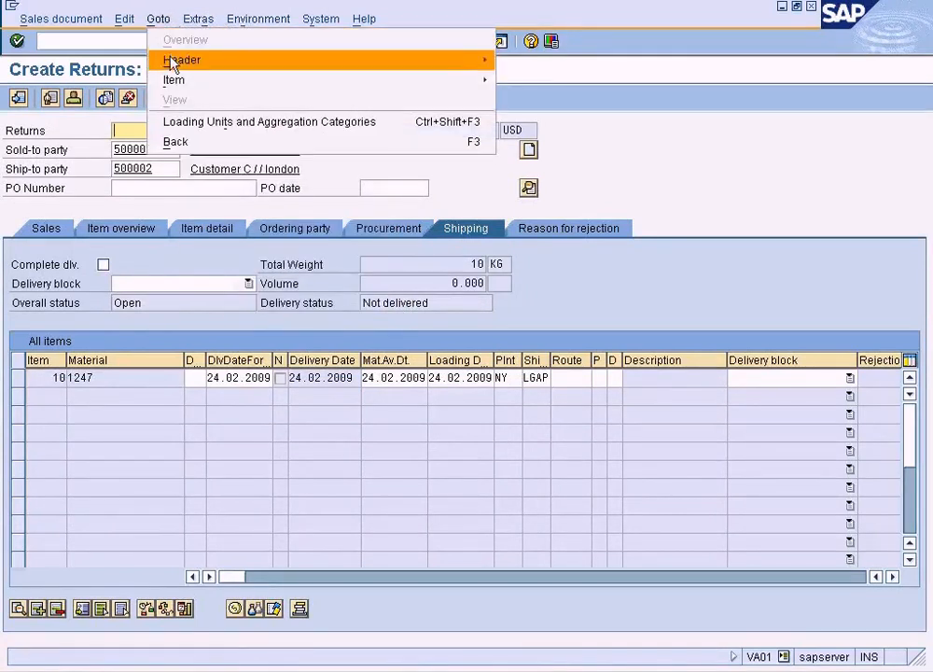
mouse_move(462, 62)
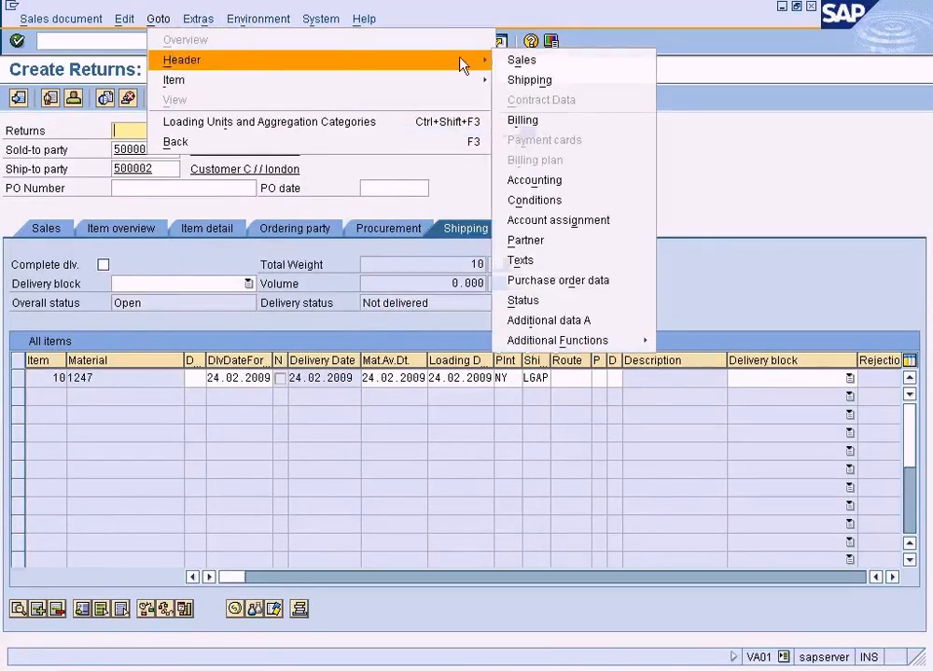
click(525, 123)
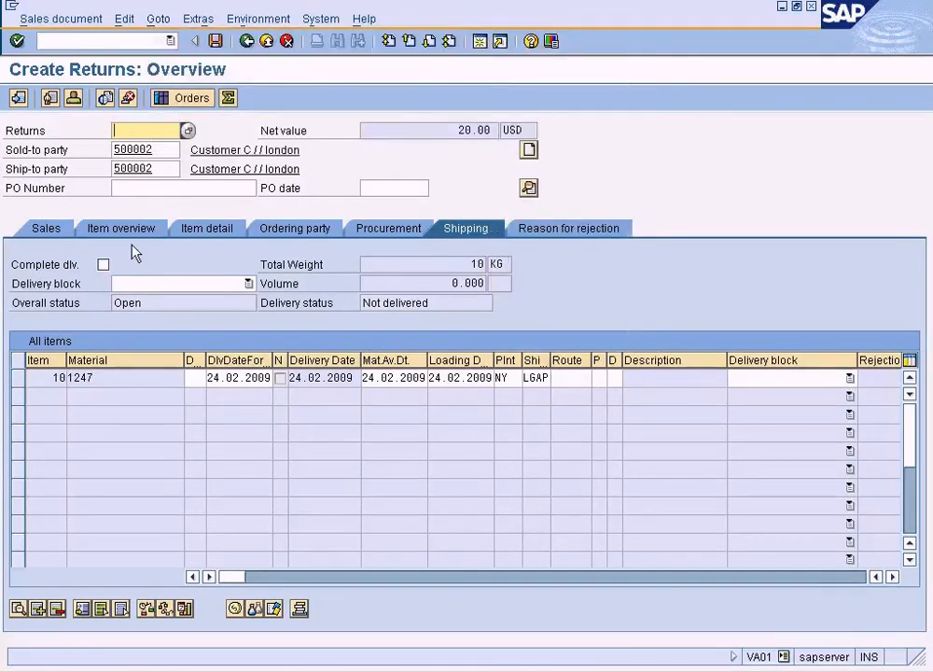
click(158, 18)
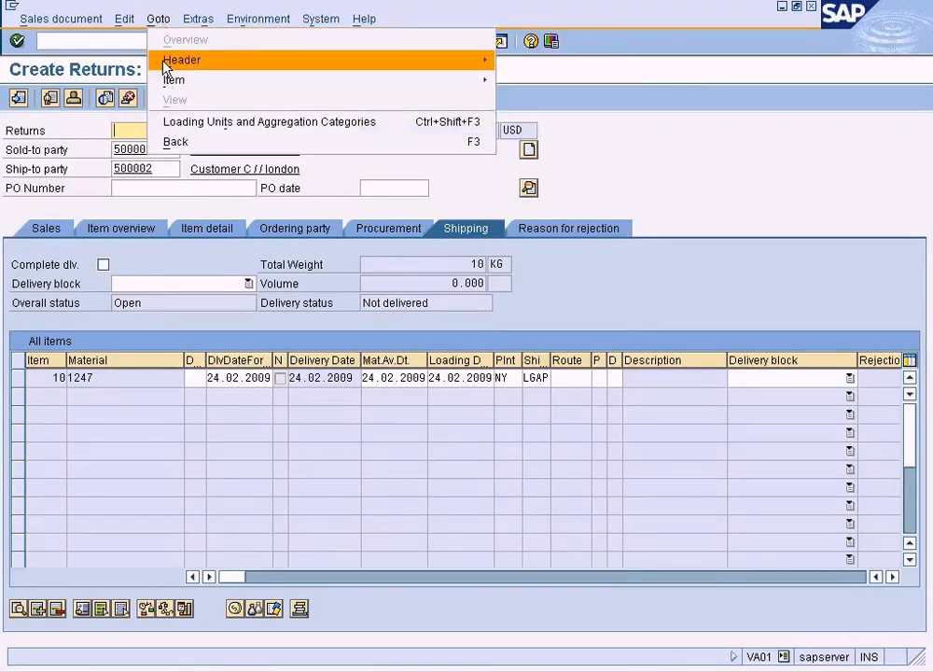
mouse_move(195, 71)
click(504, 120)
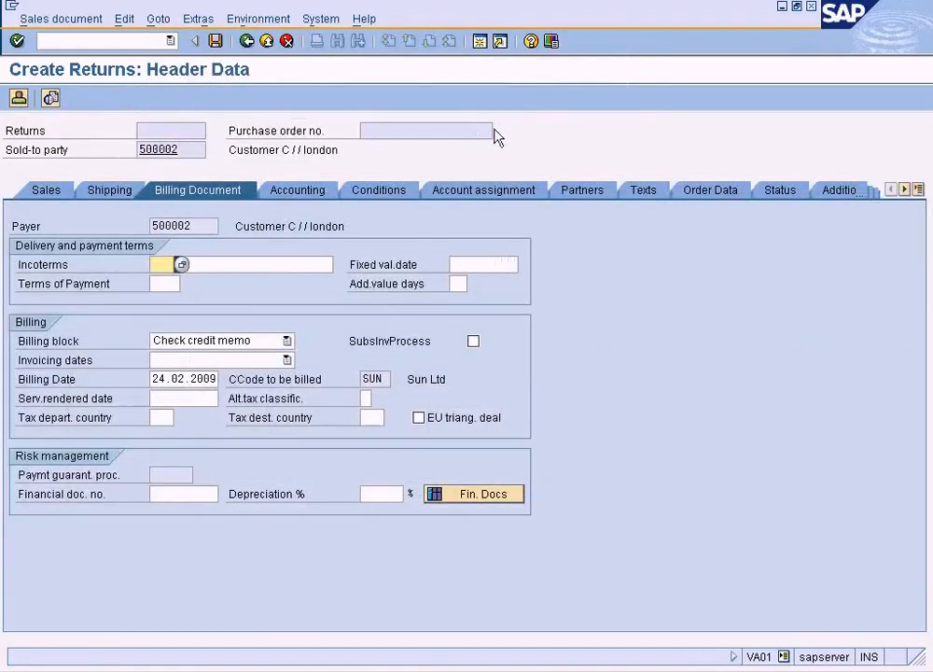
Step: Set the header's Incoterms to FOB with the description "Free on board"
click(165, 265)
click(166, 283)
click(163, 265)
click(180, 264)
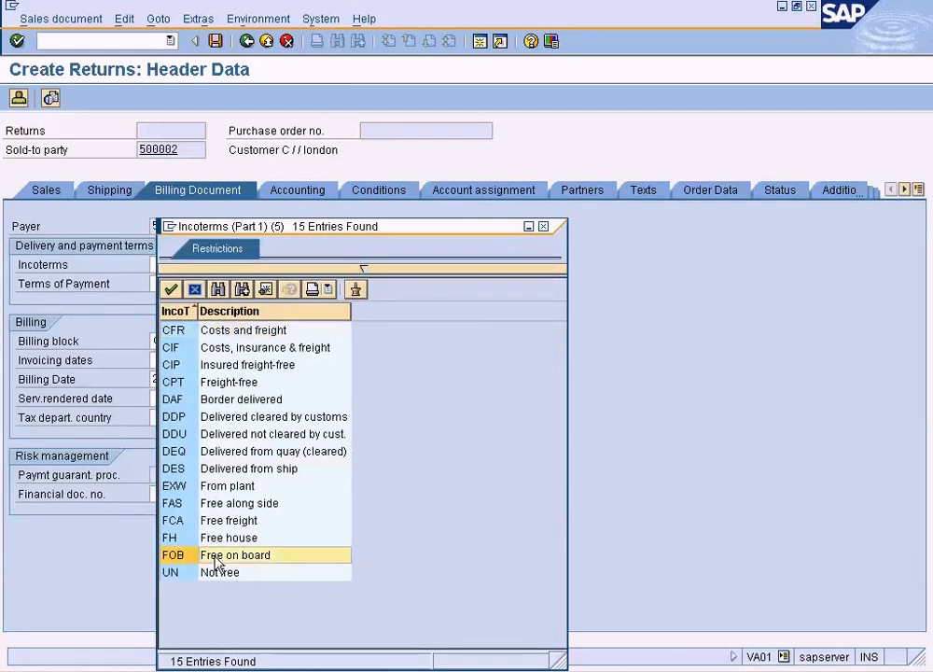
double_click(209, 555)
click(208, 264)
text(Free on board)
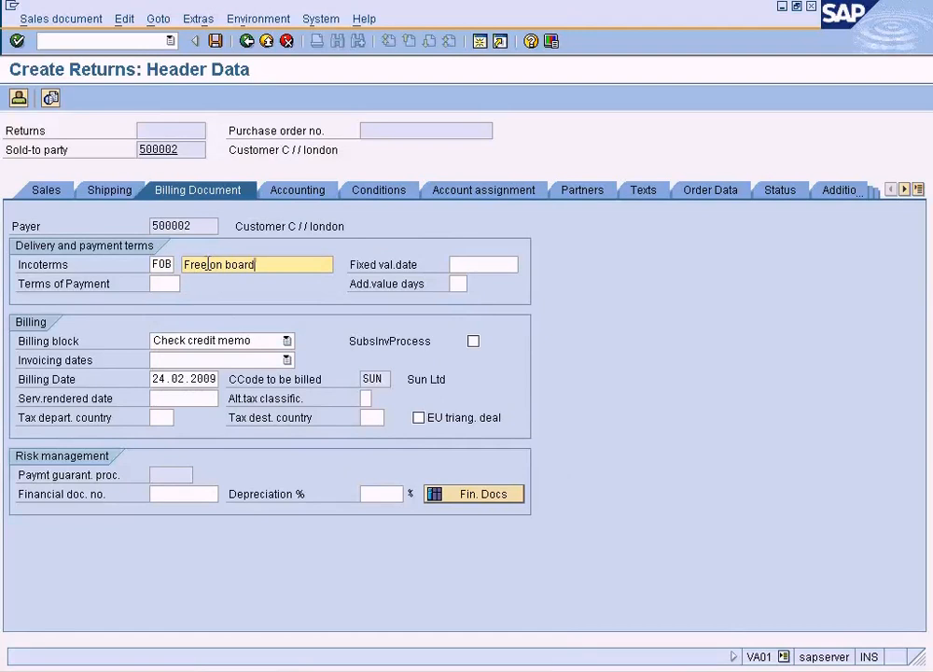
Step: Set the header's terms of payment to 0001 (Payable immediately Due net) and save the returns order
click(173, 284)
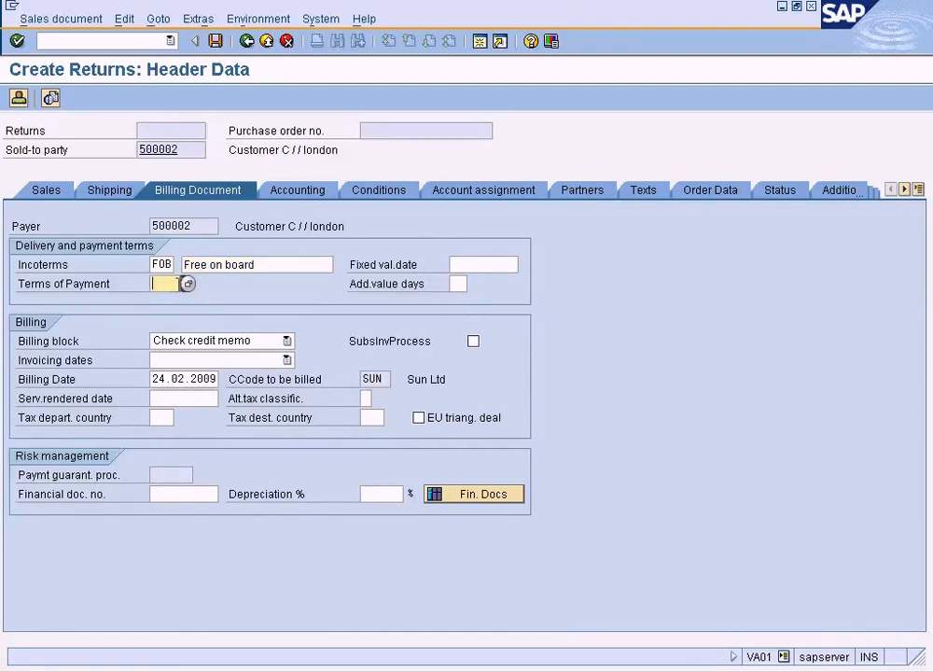
click(185, 283)
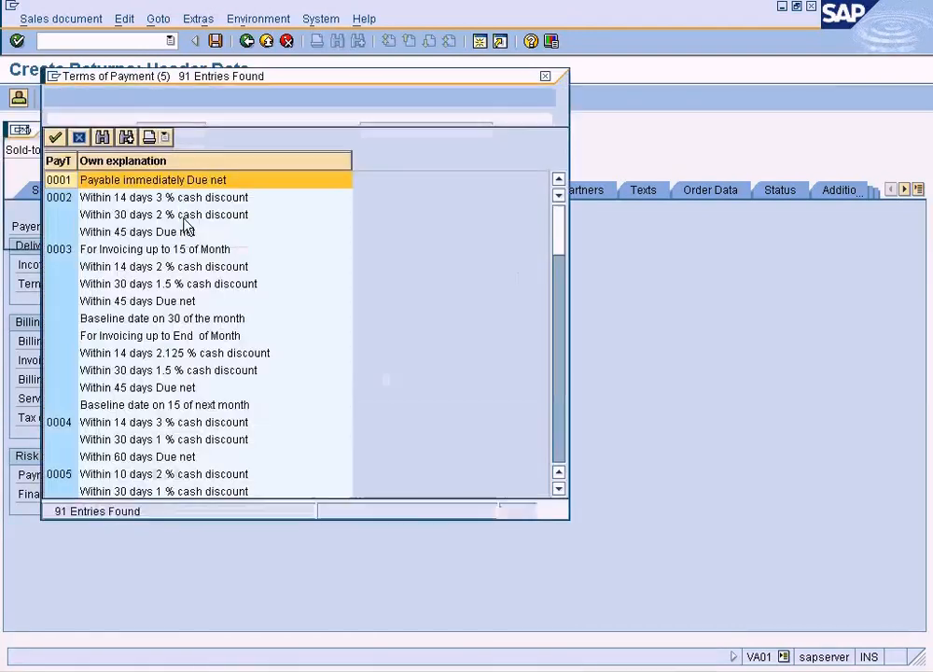
double_click(177, 180)
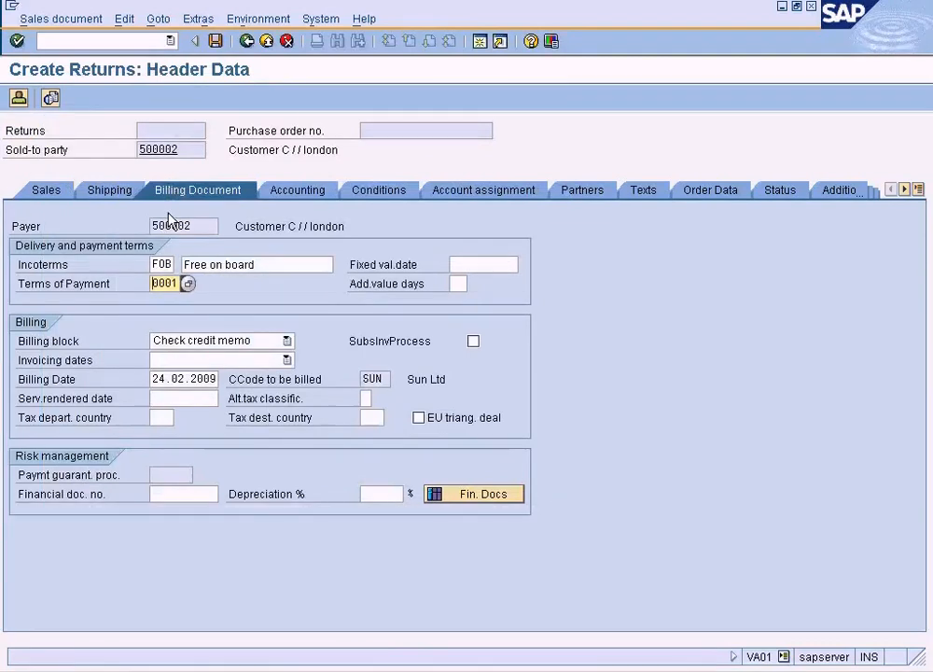
click(218, 44)
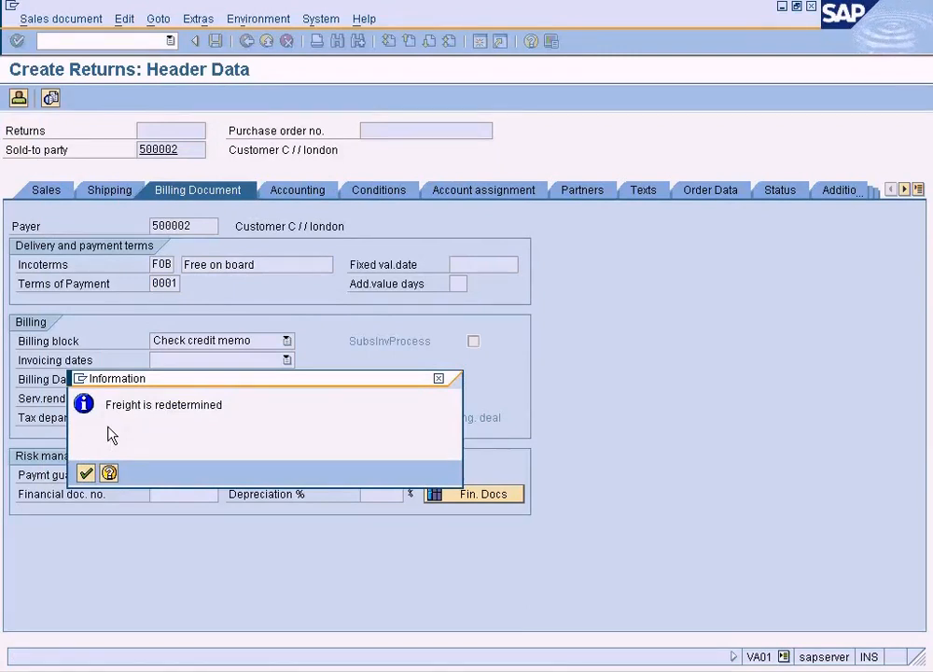
key(Return)
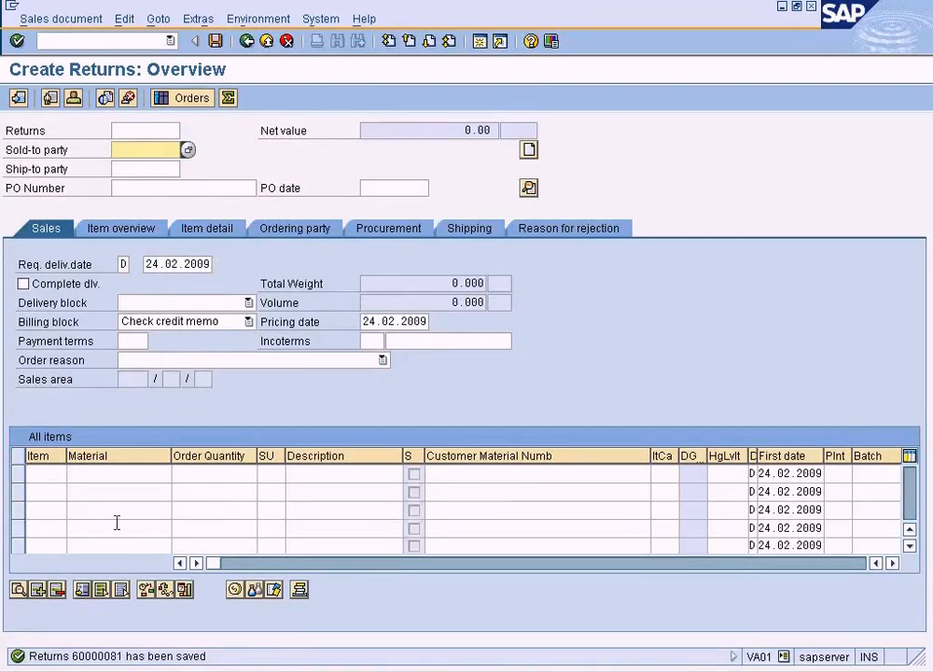
Step: Select the document number in the long text of the returns order's save message, and close the help
double_click(119, 656)
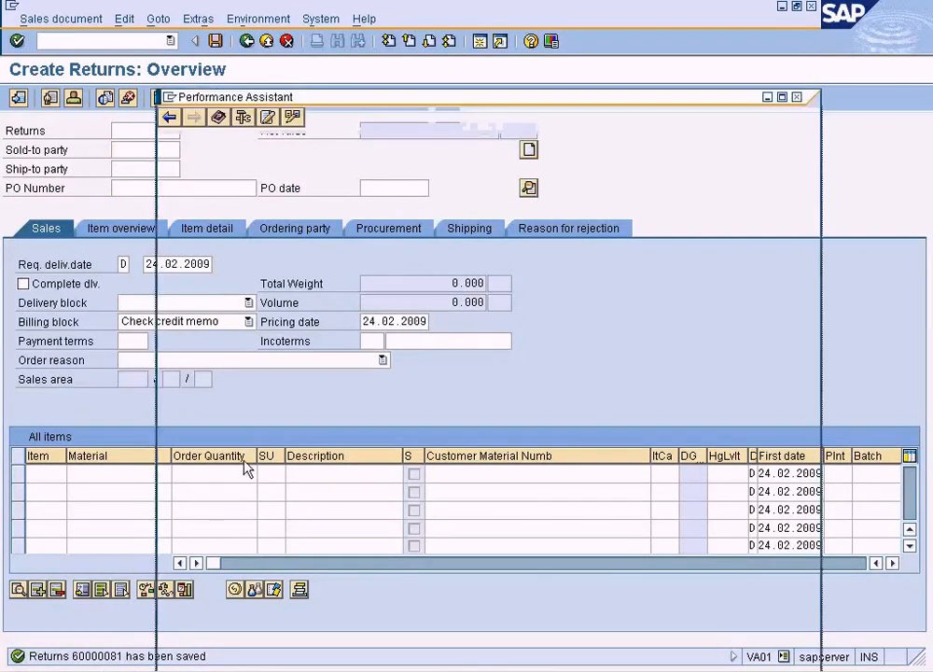
double_click(291, 163)
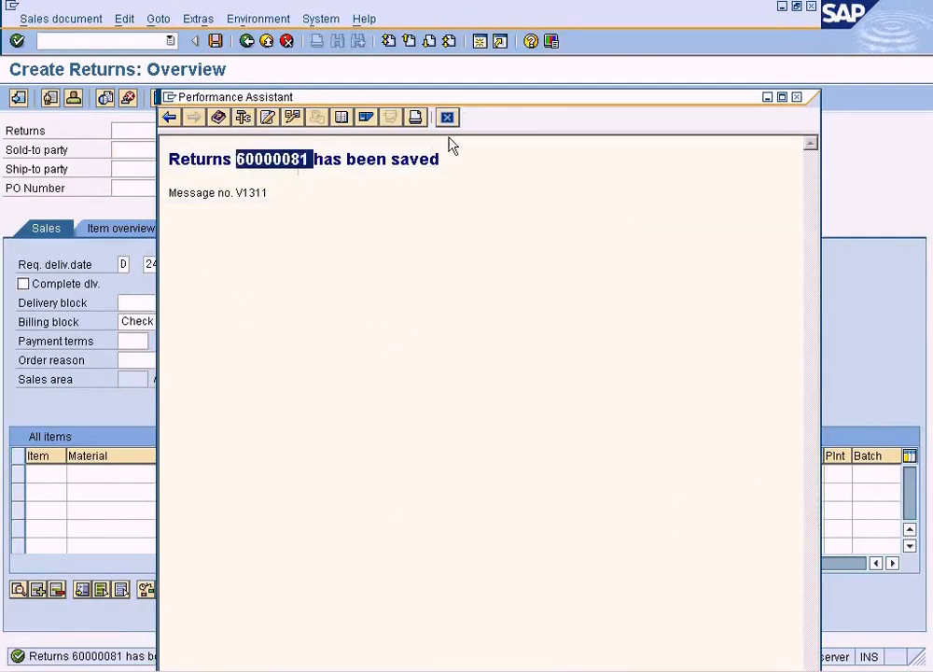
click(447, 118)
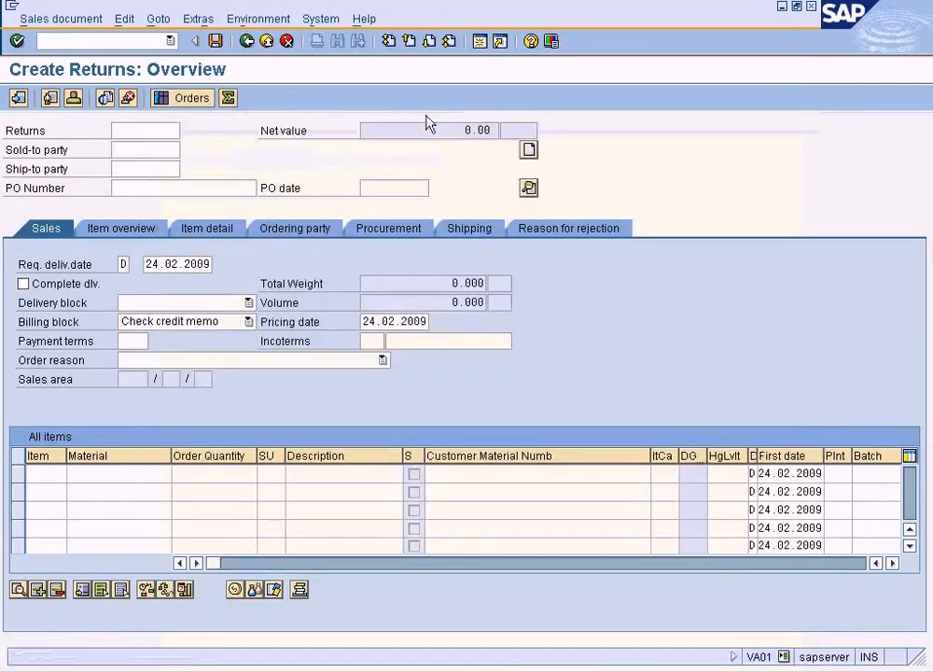
Step: Leave order creation and start creating a single outbound delivery with order reference under Shipping and Transportation
click(266, 44)
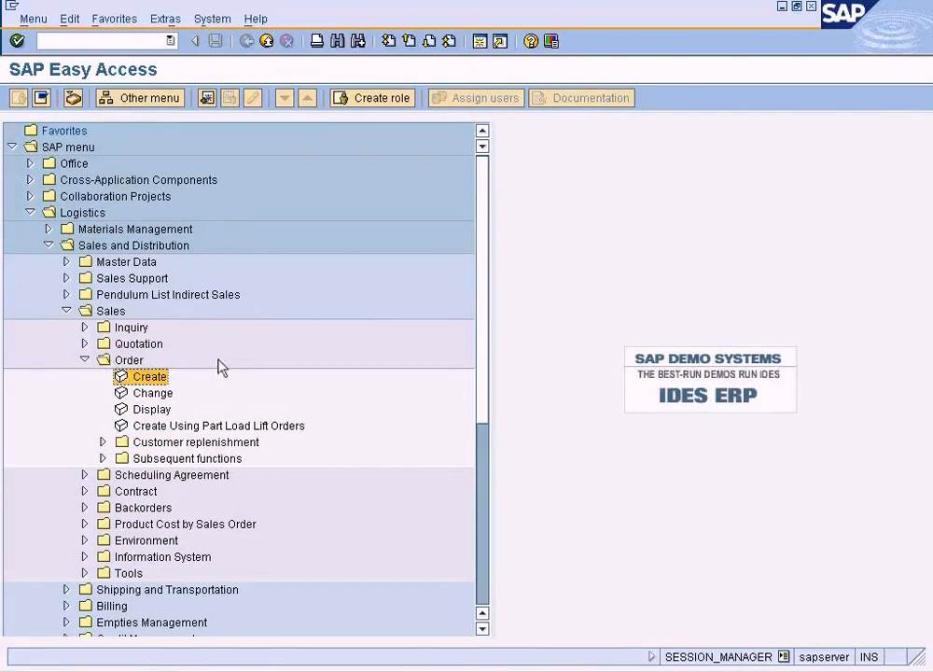
click(84, 360)
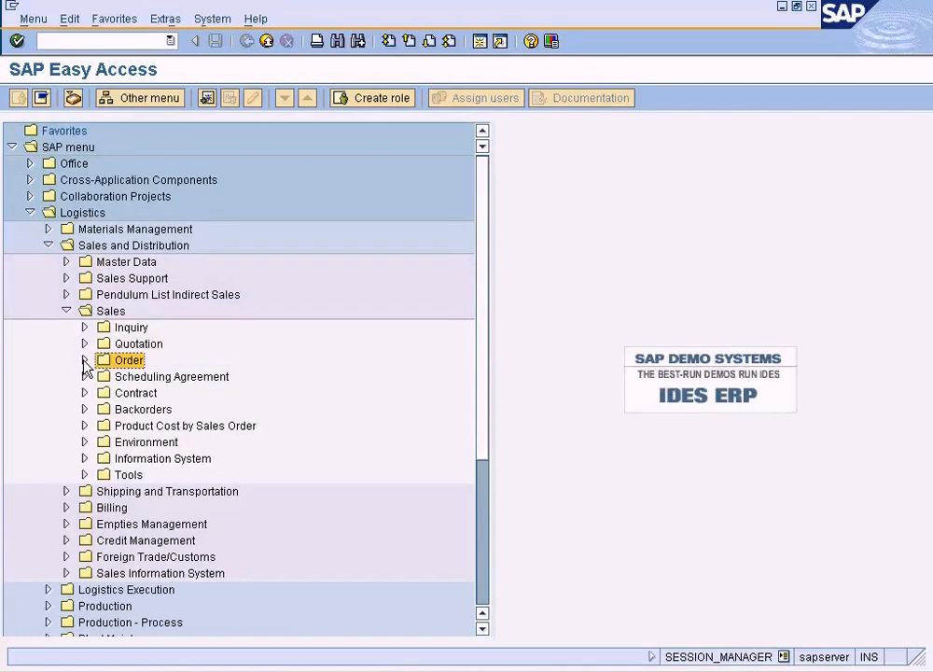
click(66, 310)
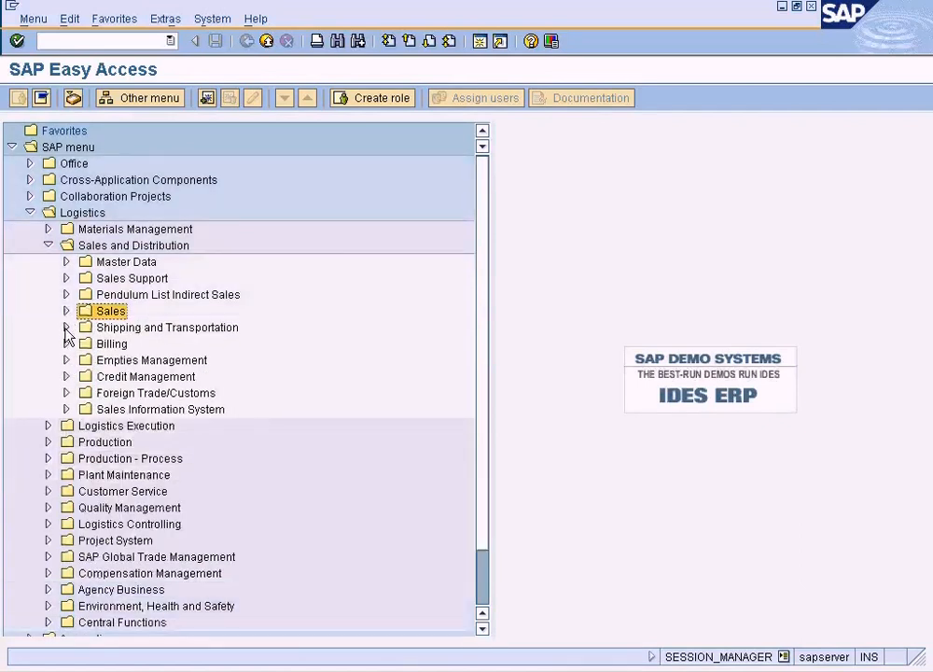
click(66, 328)
click(85, 343)
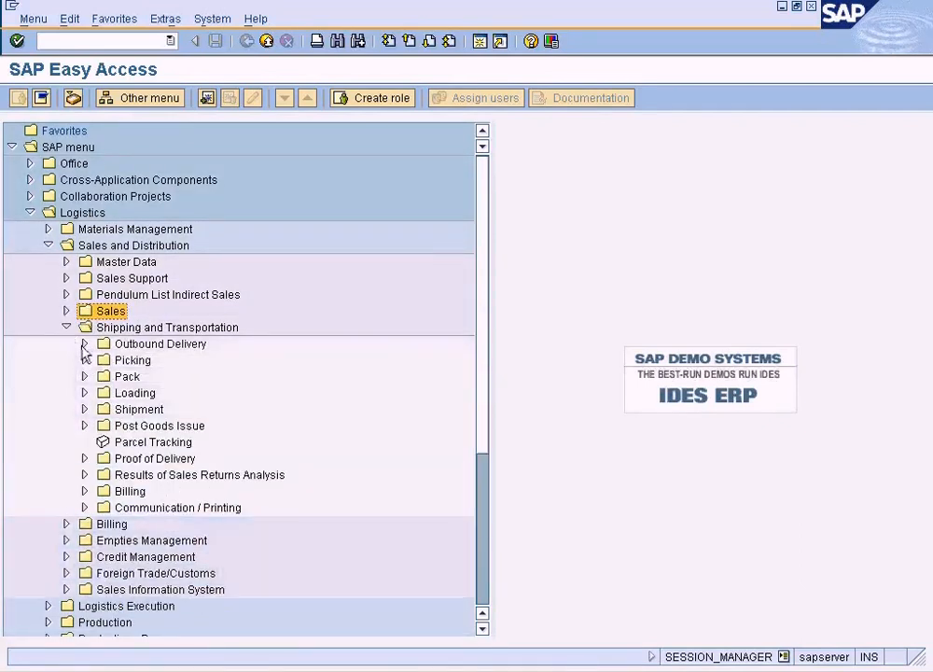
click(103, 360)
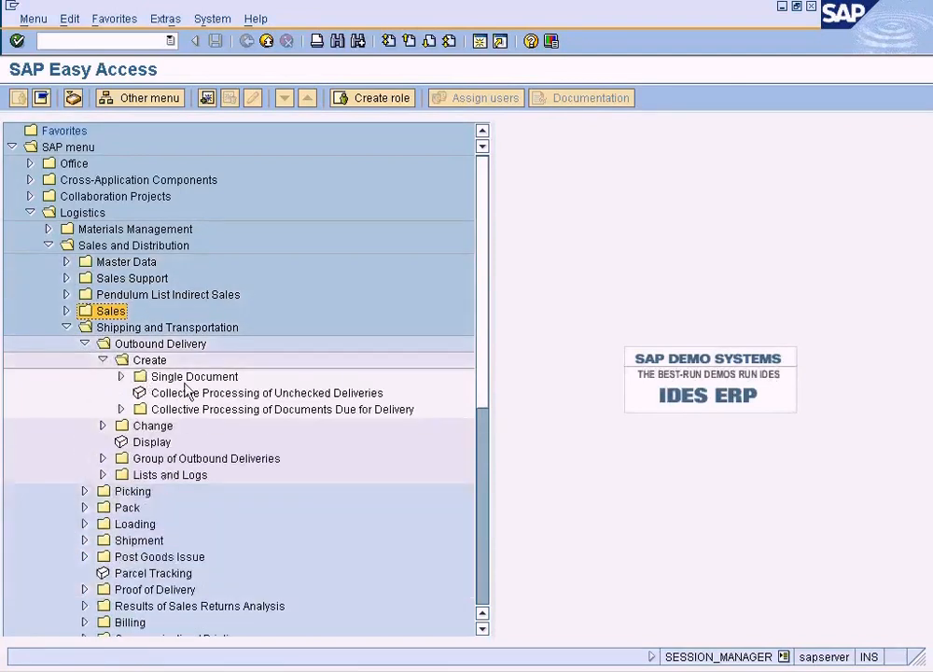
click(121, 376)
double_click(175, 393)
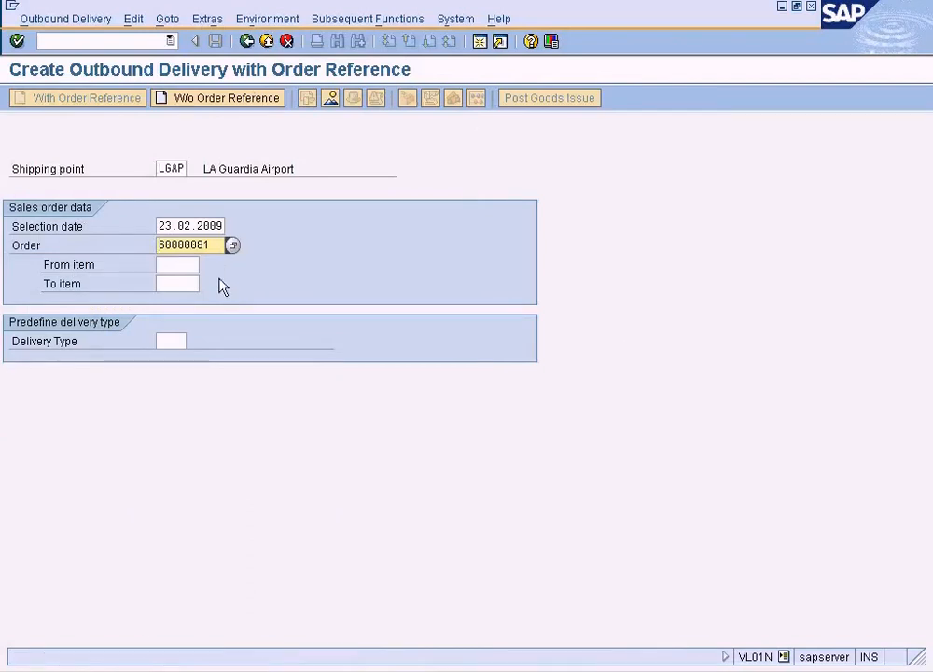
Step: Try twice to create the delivery for the saved returns order from shipping point LGAP with selection date 23.02.2009, reading the log each time
key(Return)
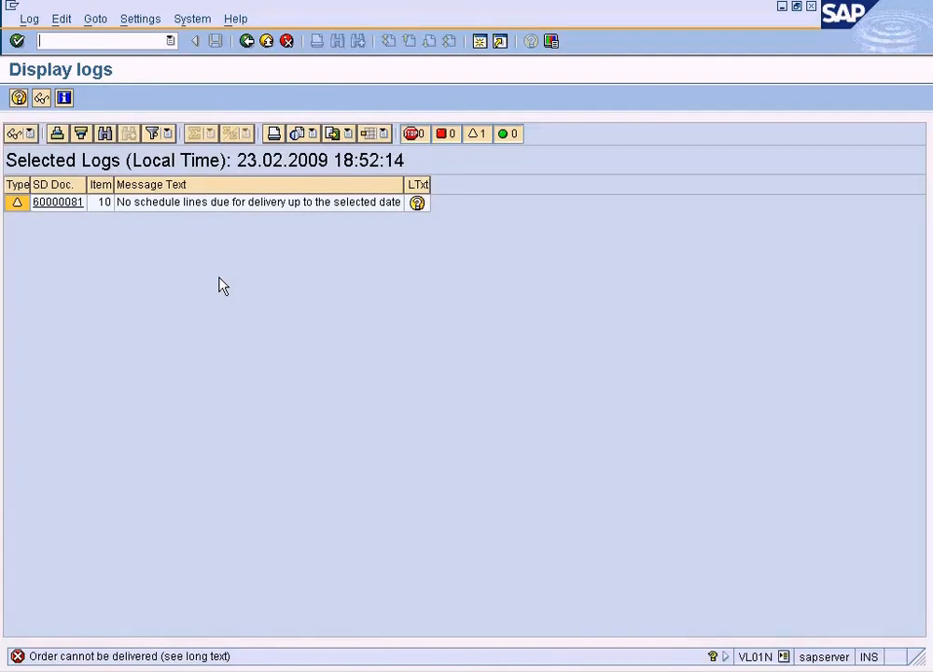
click(247, 42)
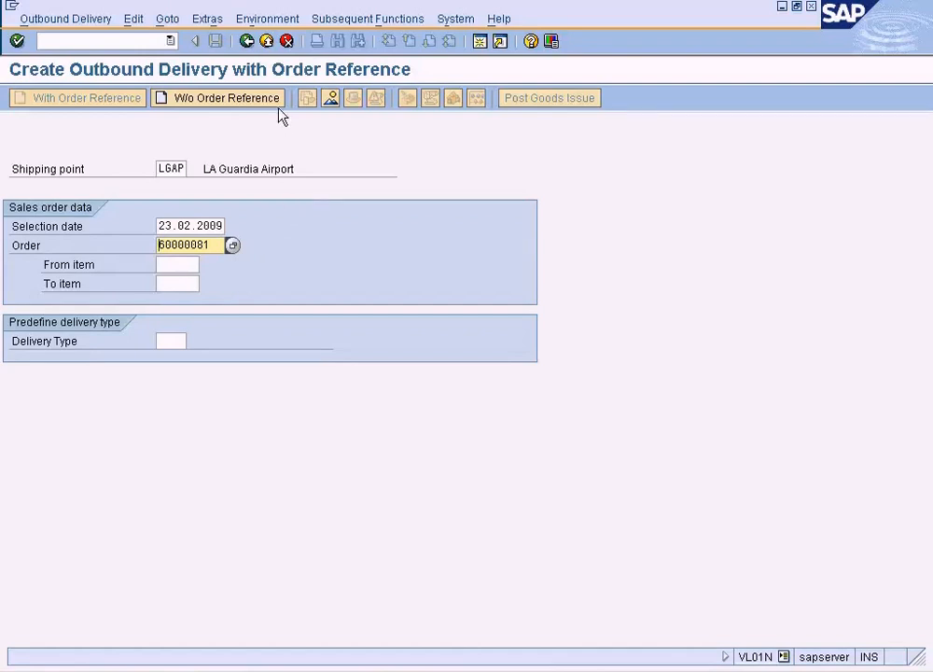
key(Return)
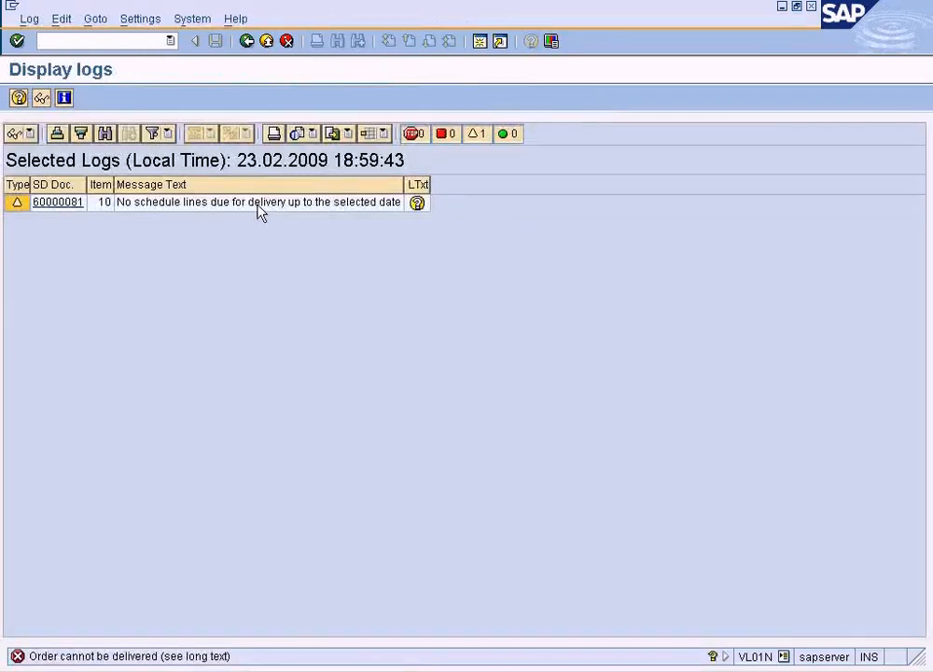
click(247, 41)
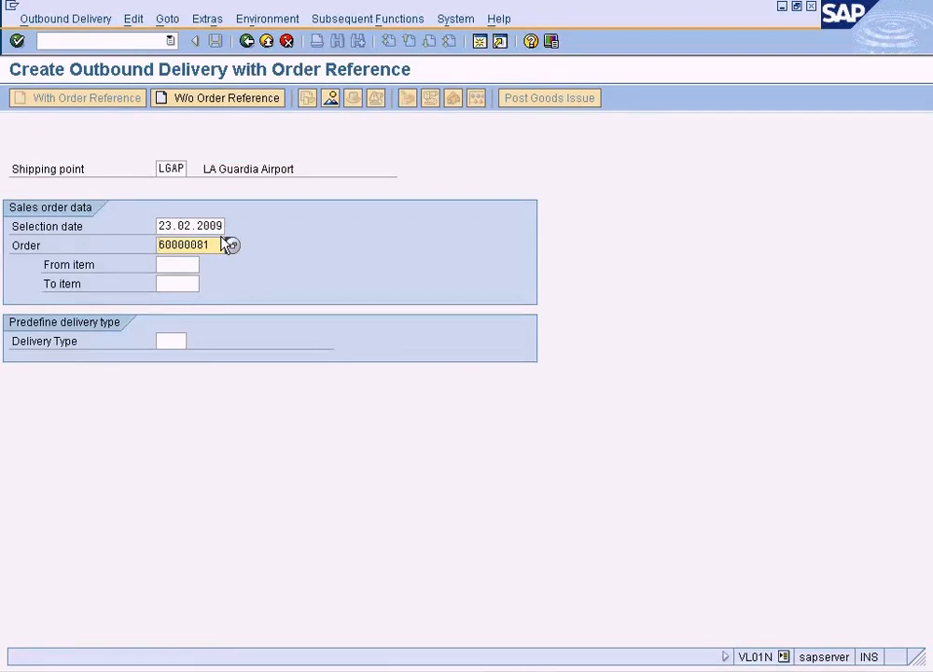
Step: Clear the order from the delivery screen, leave delivery creation, and open the saved returns order for changing with transaction VA02
drag(215, 245, 135, 241)
key(Delete)
click(247, 42)
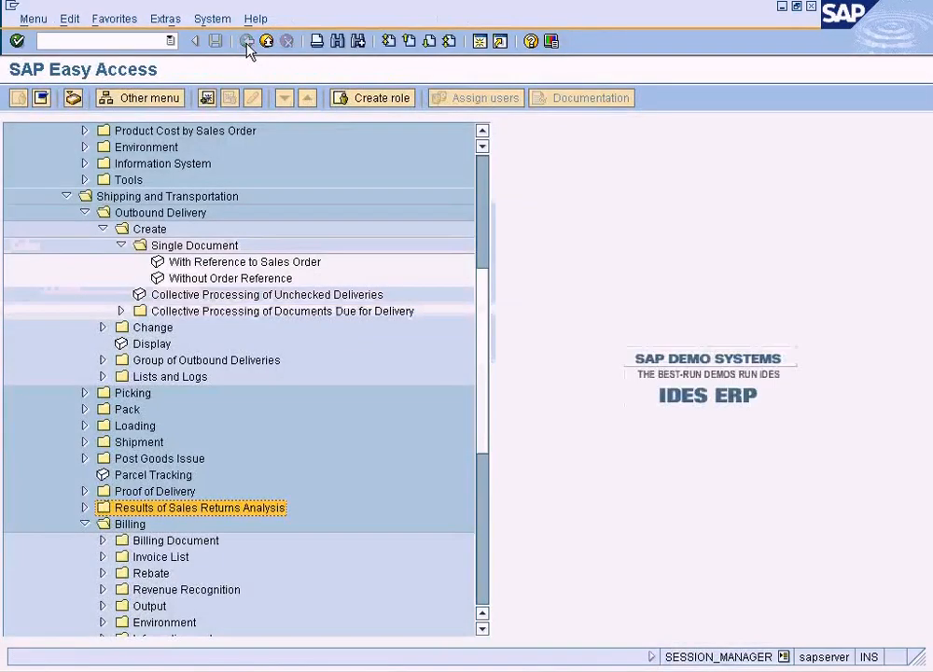
click(482, 131)
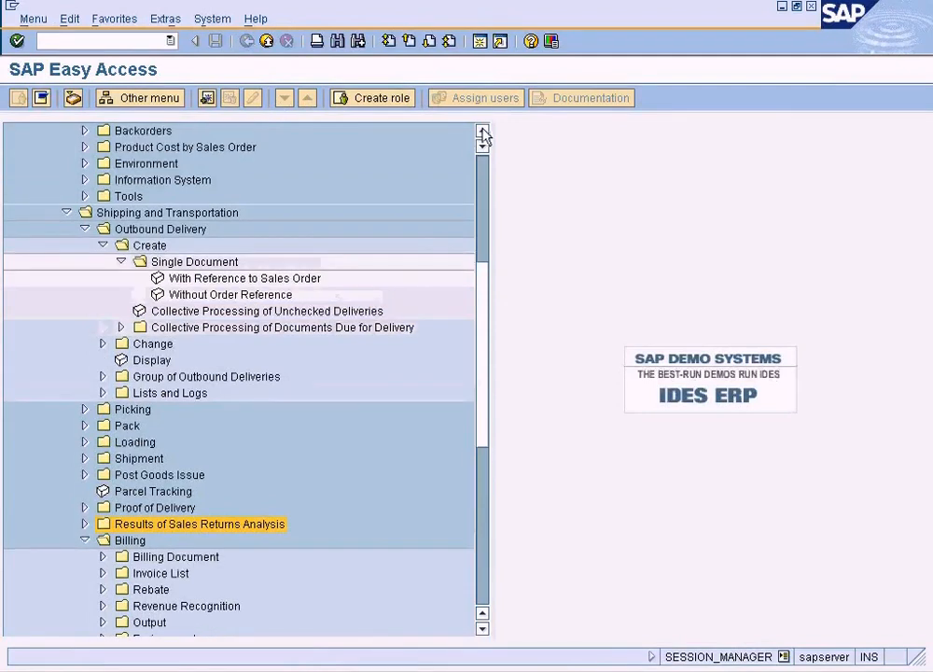
scroll(483, 135, up, 10)
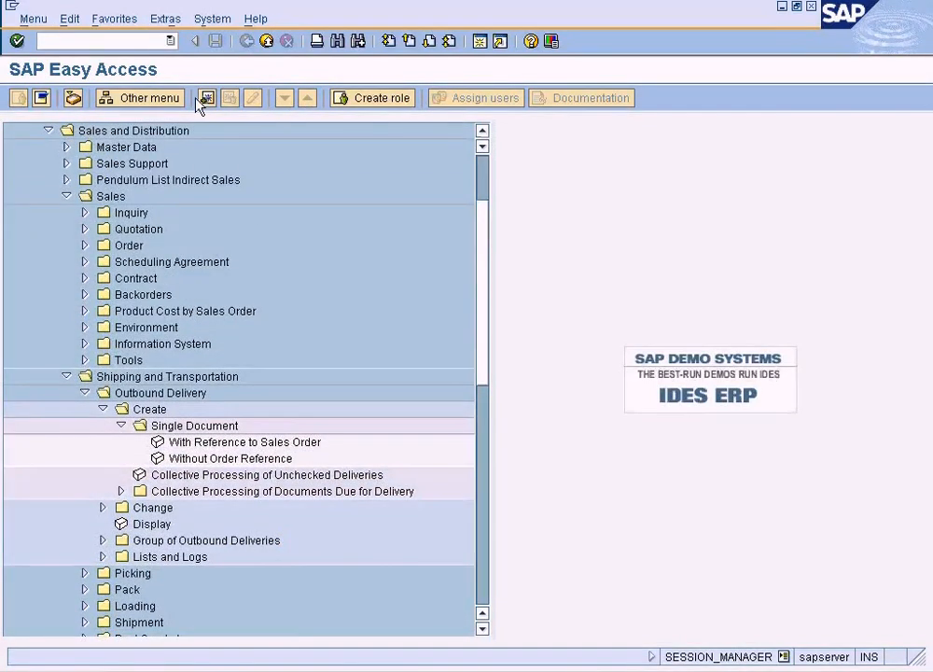
click(137, 43)
text(va02)
key(Return)
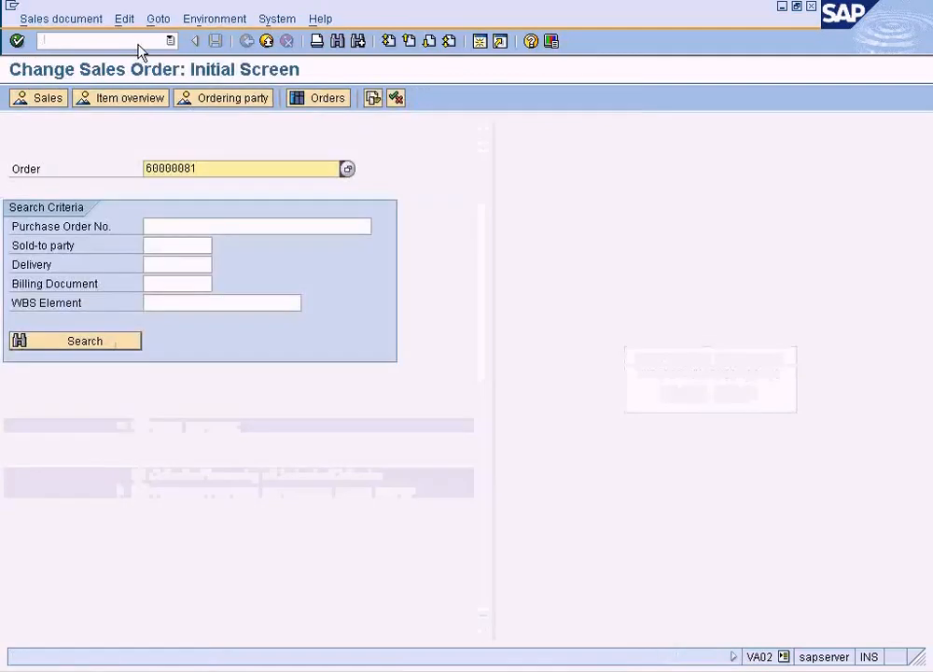
key(Return)
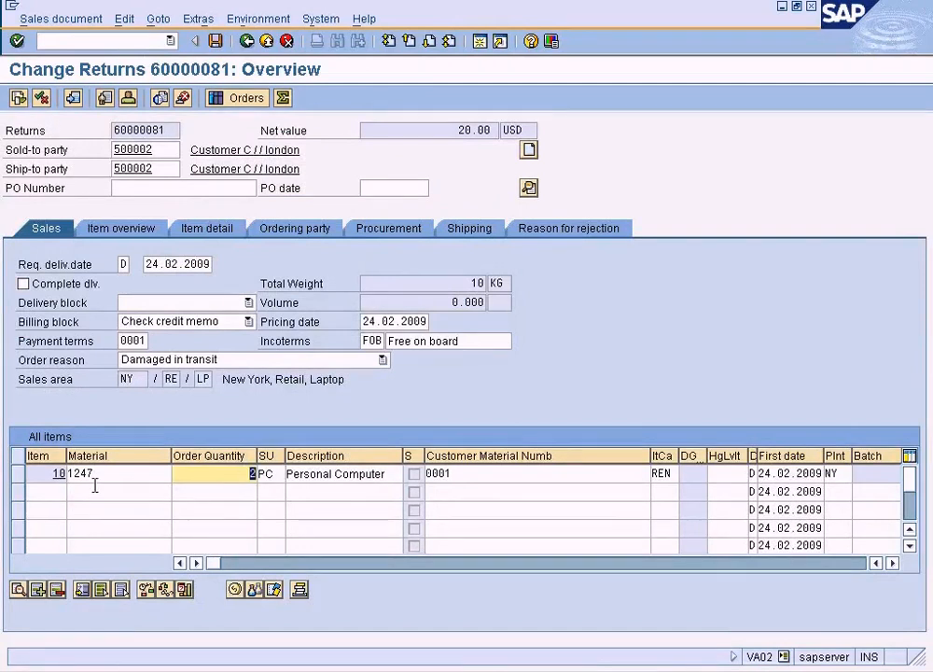
Step: Delete item 10, the Personal Computer with material 1247, from the returns order
click(18, 476)
click(57, 589)
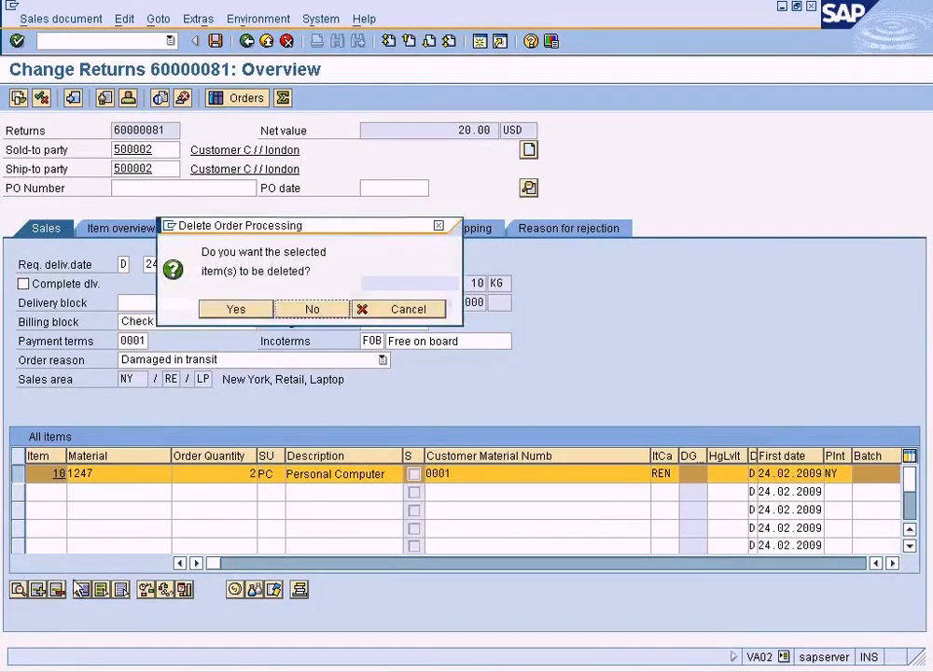
click(251, 312)
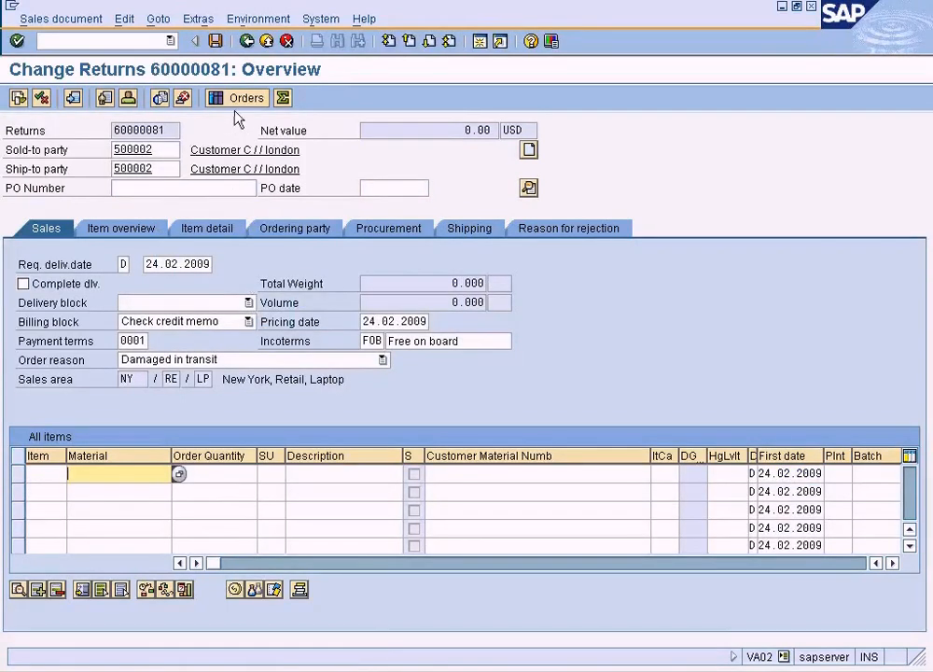
Step: Delete the whole returns order document and try to reopen it for changing
click(82, 21)
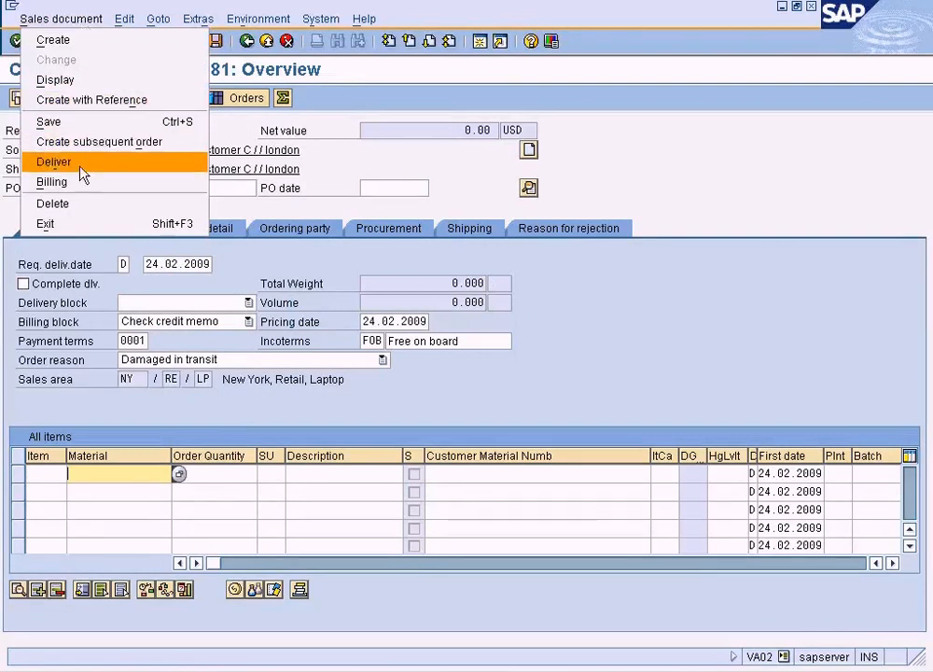
click(54, 204)
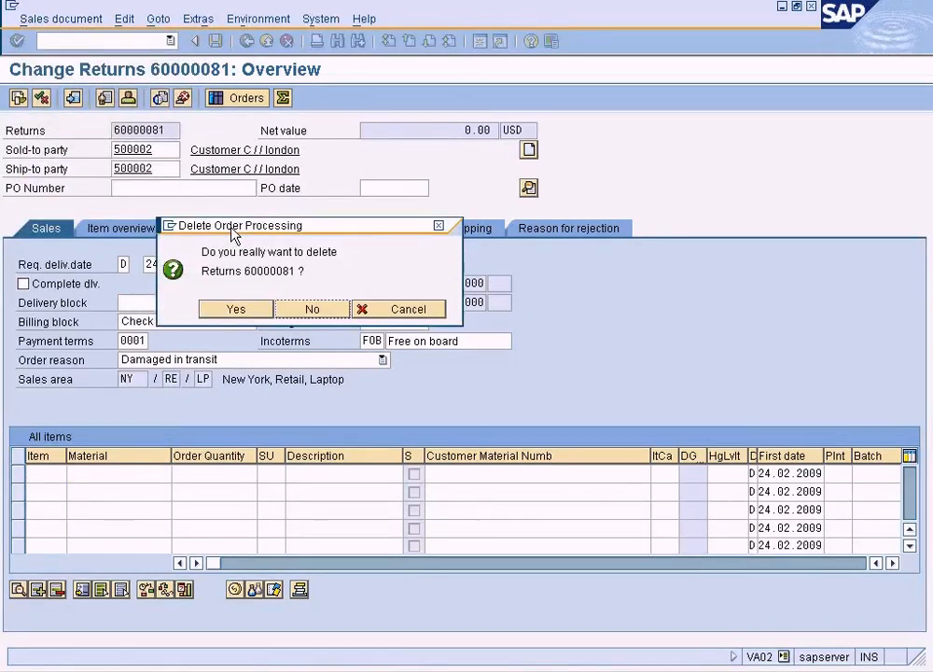
click(234, 312)
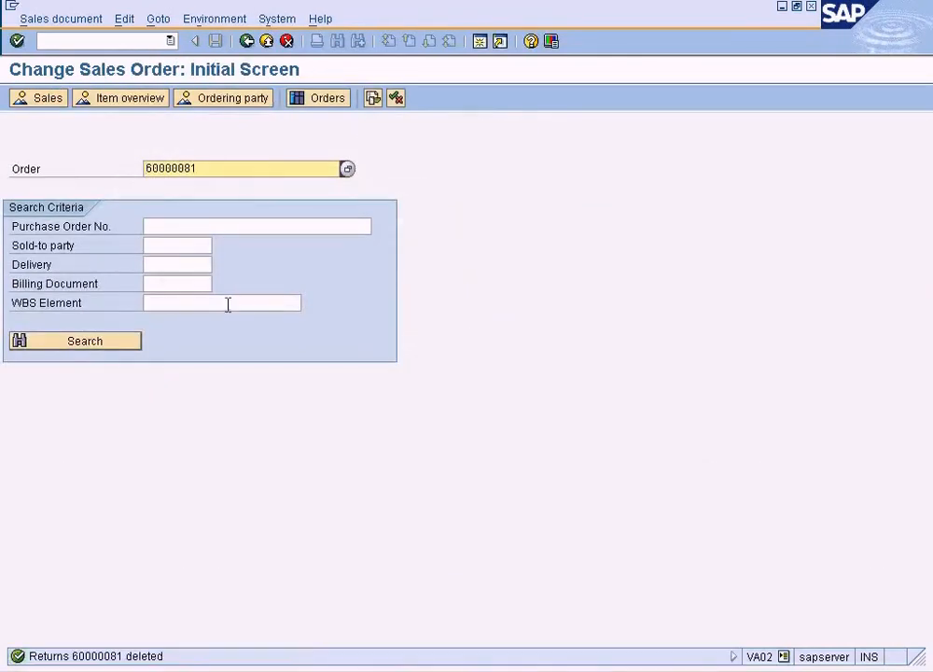
key(Return)
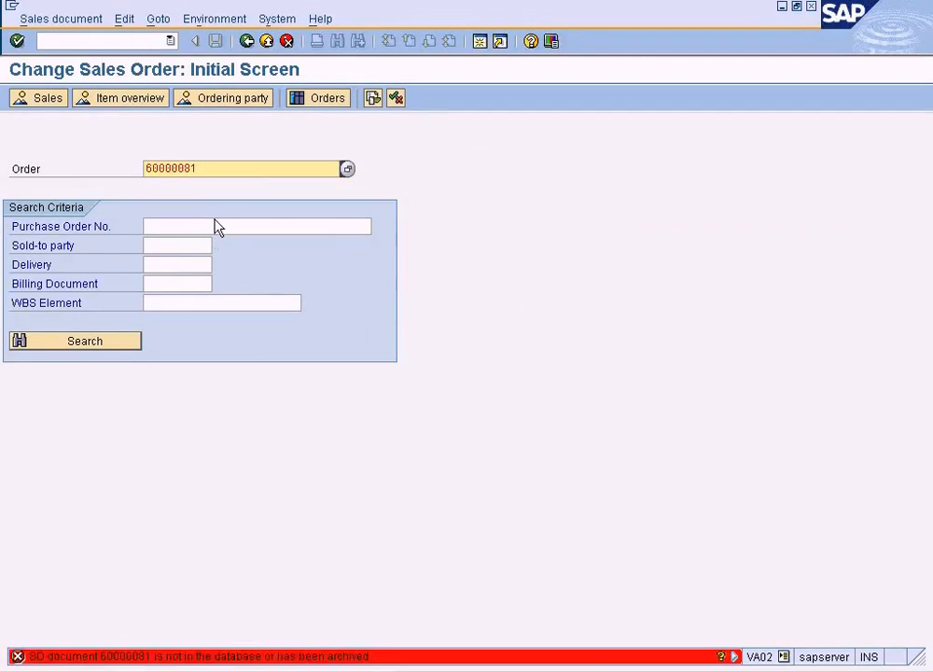
key(Return)
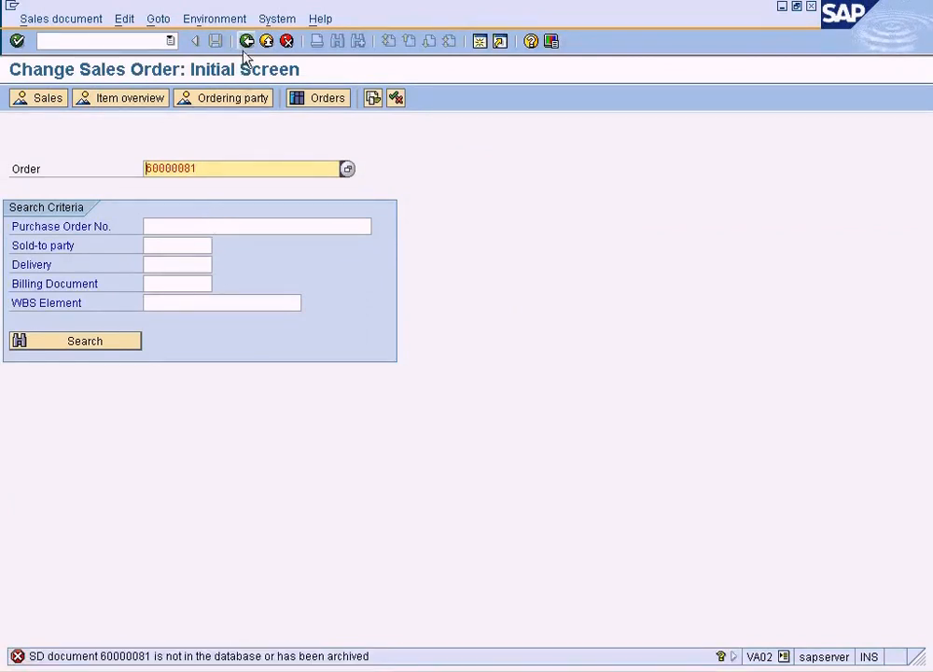
Step: Leave order changing and start creating a new sales order of type RE with reference to an existing order
click(246, 41)
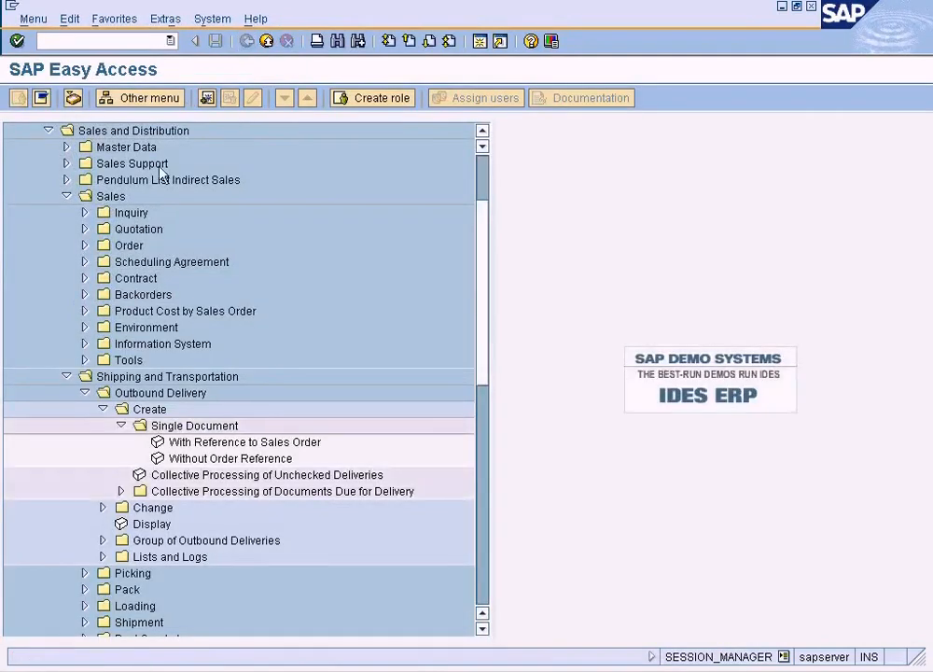
click(234, 443)
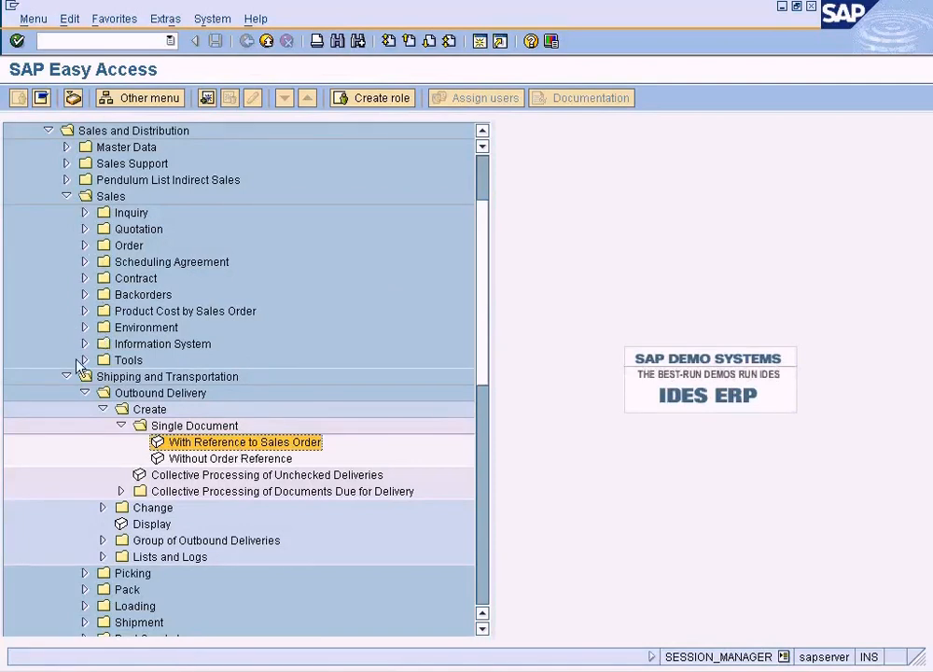
click(85, 245)
double_click(149, 265)
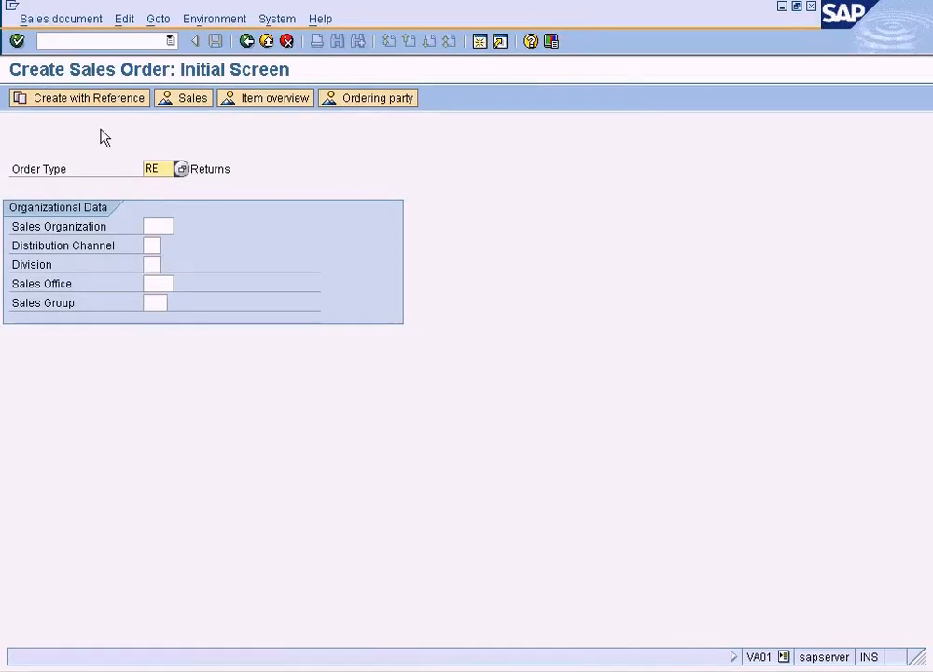
click(98, 100)
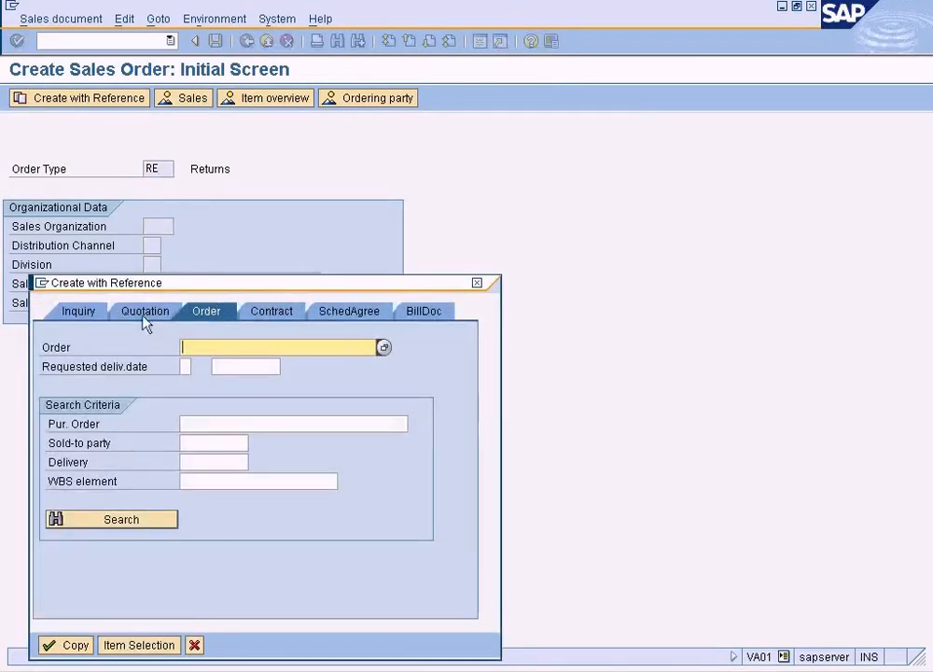
Step: Search sales documents by customer for sales organization NY, select the AEBO order dated 22.02.2009, and try to copy it into the returns order
click(383, 348)
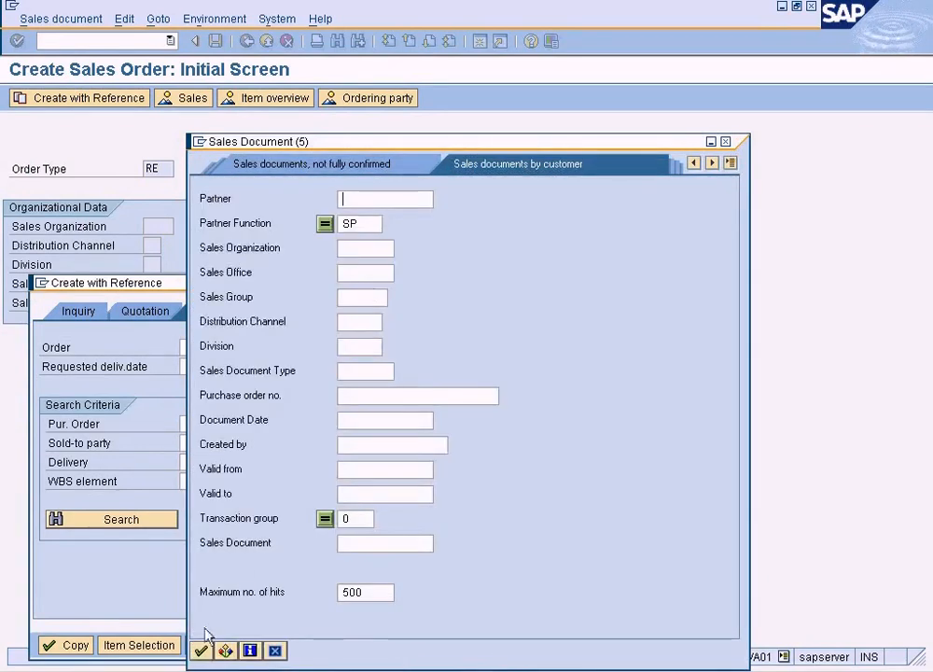
click(369, 248)
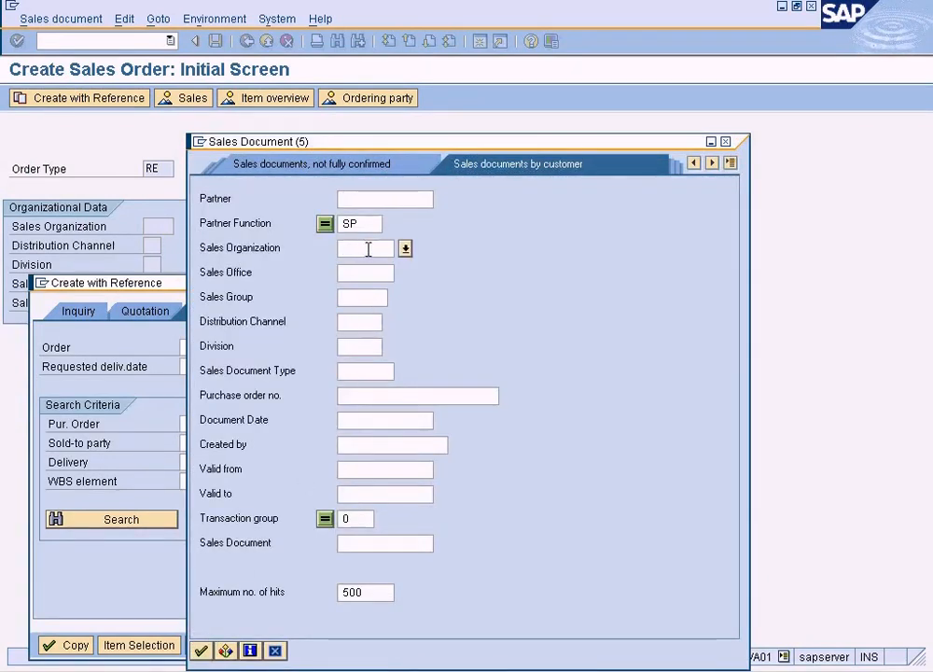
text(NY)
key(Return)
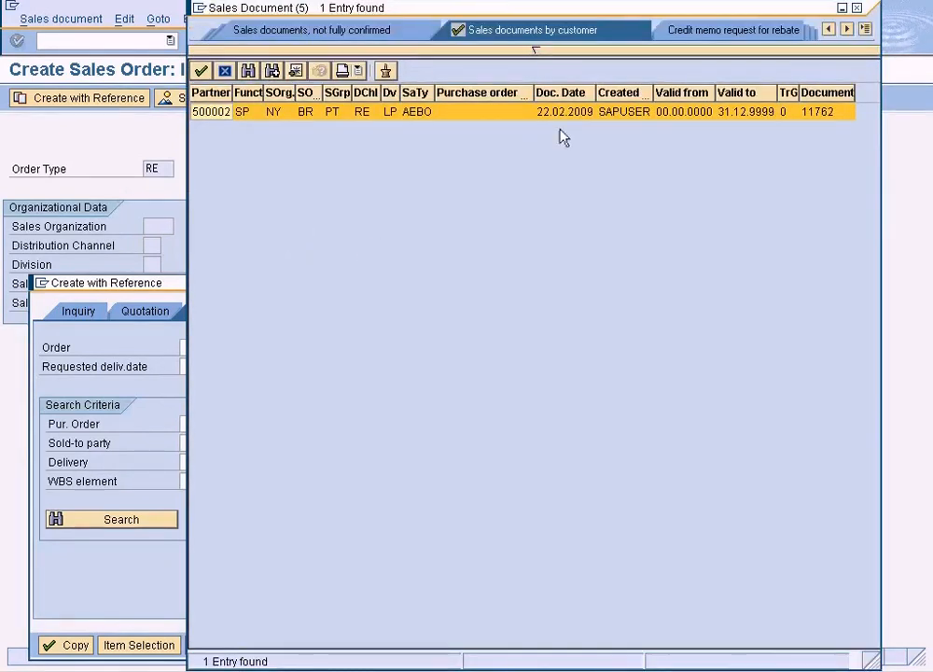
double_click(566, 112)
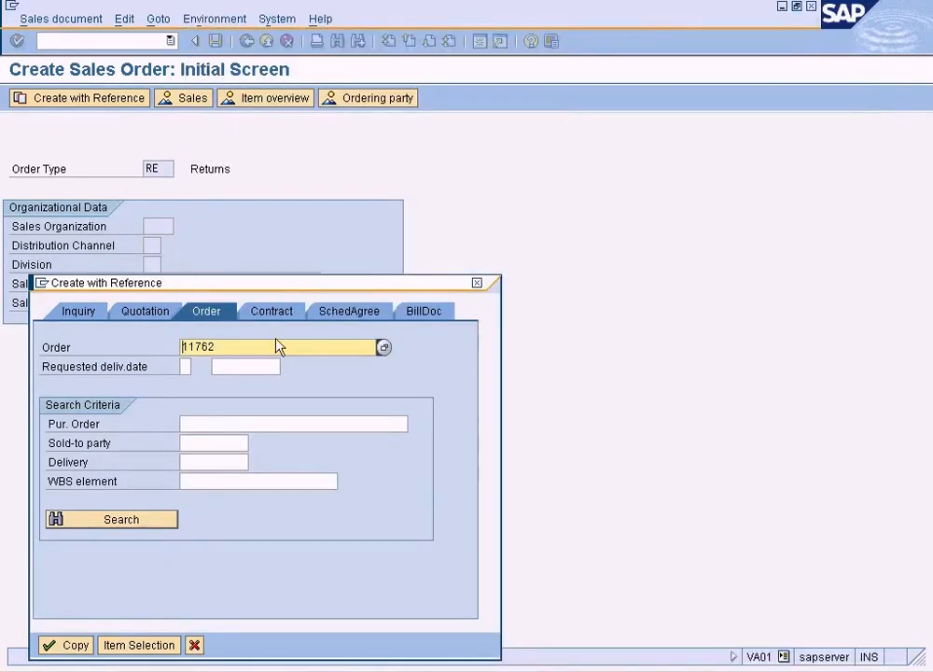
click(66, 644)
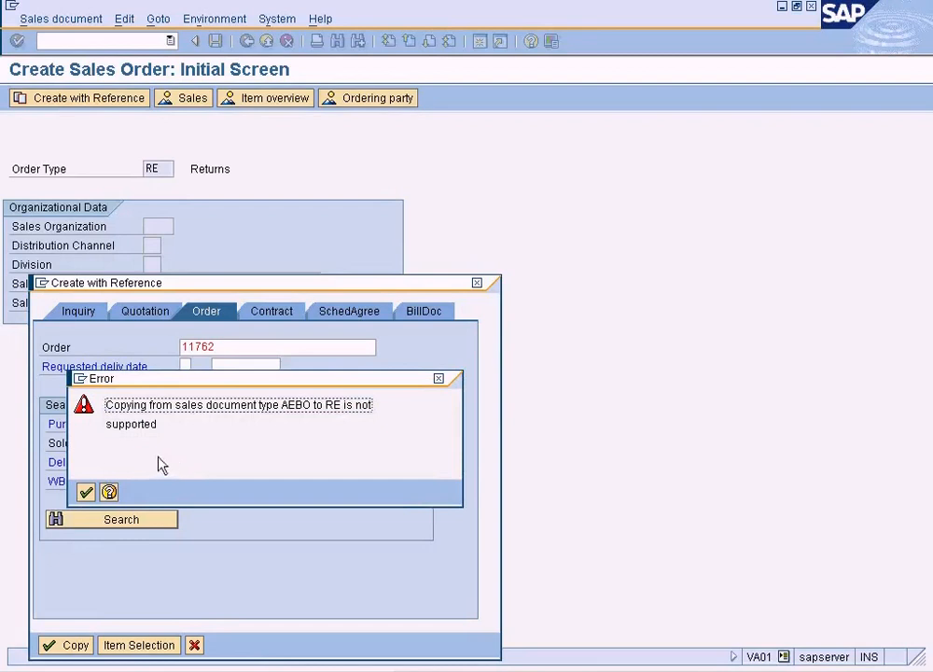
click(84, 490)
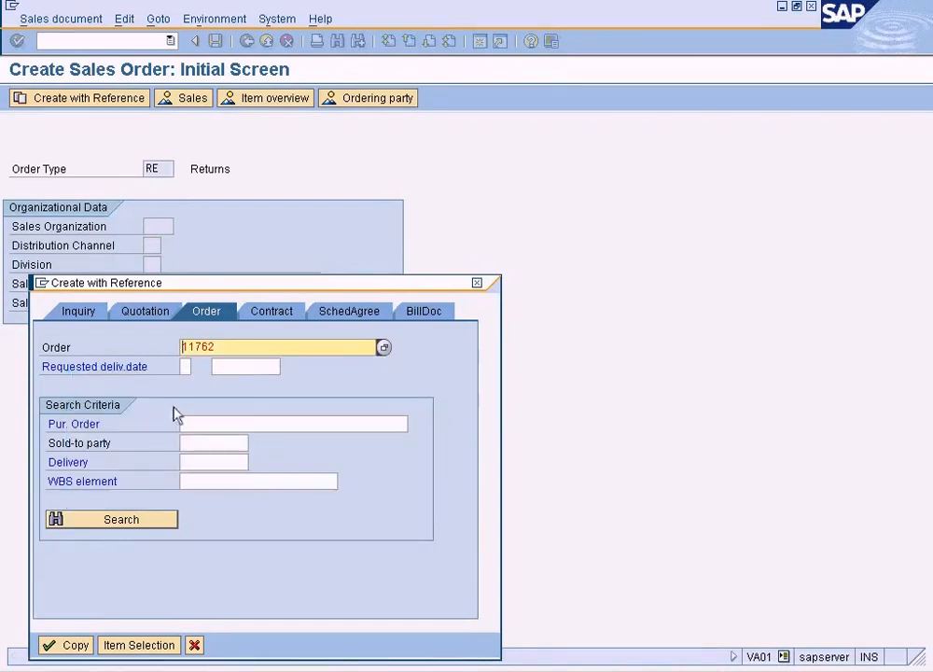
Step: Switch to the session displaying the sales order type details and return to the Display IMG structure
click(240, 665)
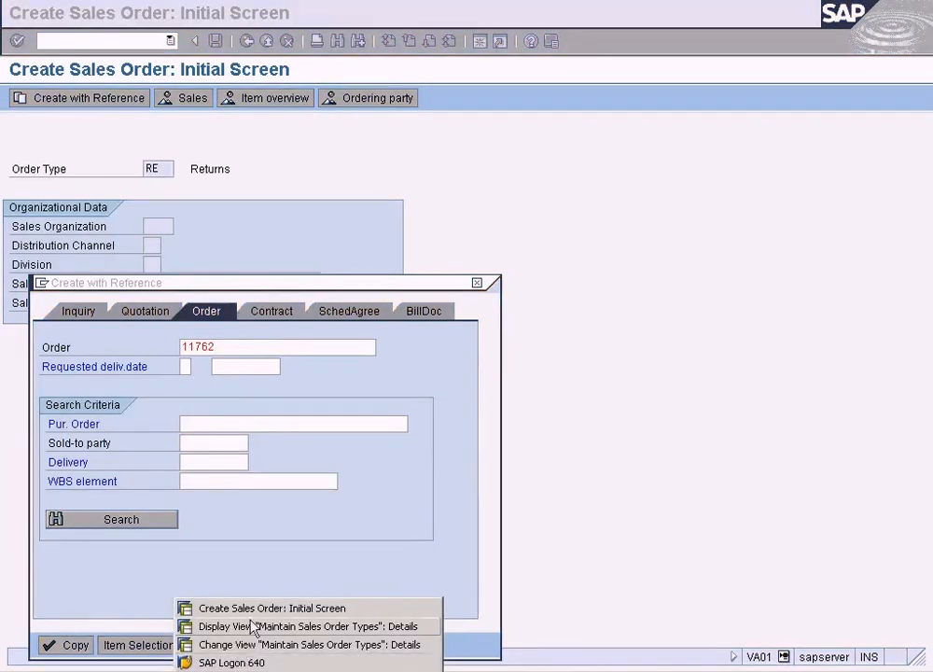
click(253, 631)
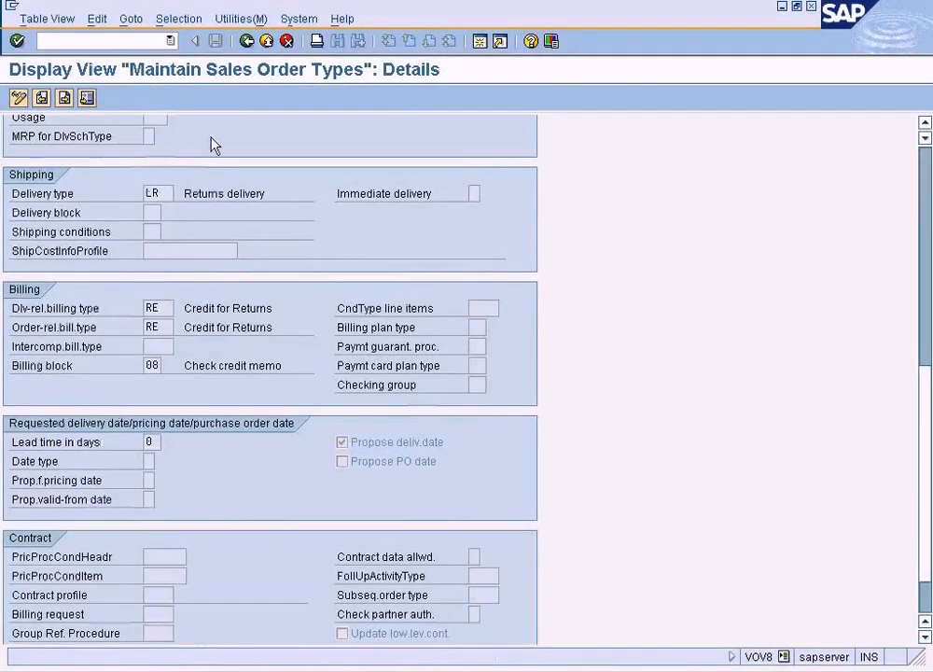
click(246, 41)
click(248, 42)
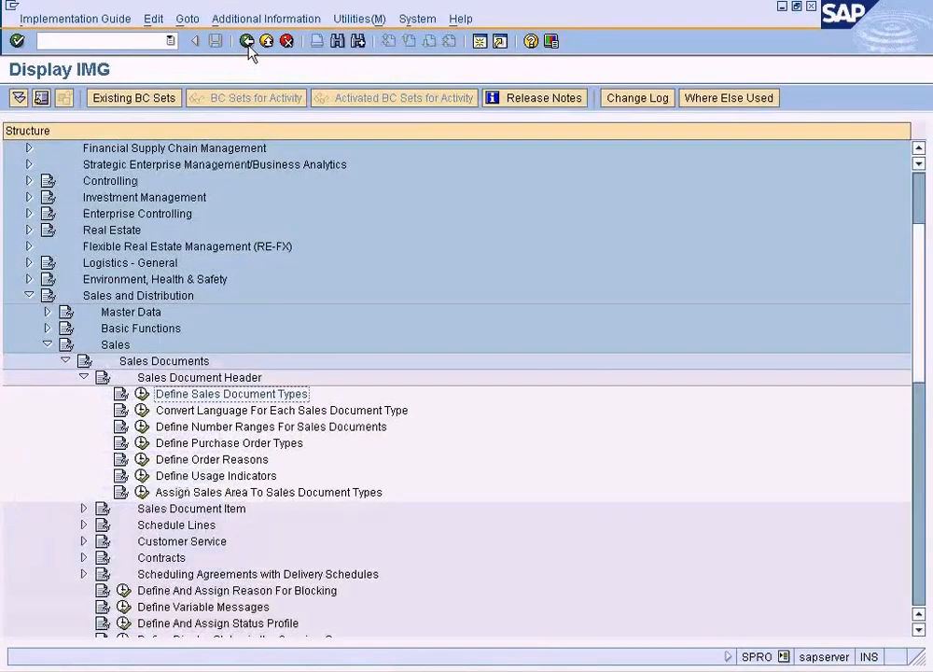
Step: Examine the header overview of Copying Control: Sales Document to Sales Document under Maintain Copy Control for Sales Documents, then return to the IMG
click(83, 377)
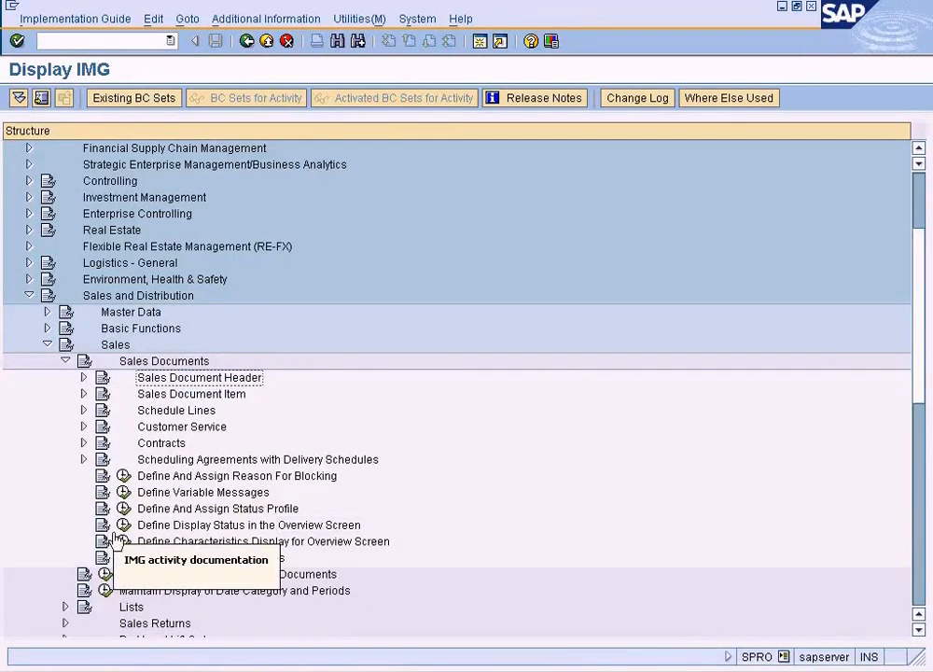
click(105, 574)
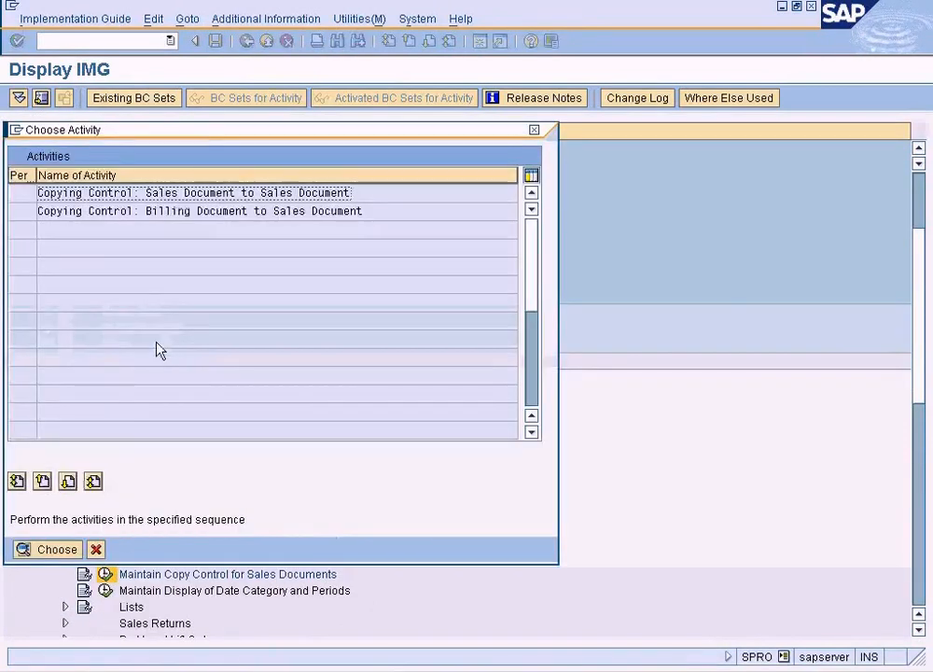
double_click(215, 193)
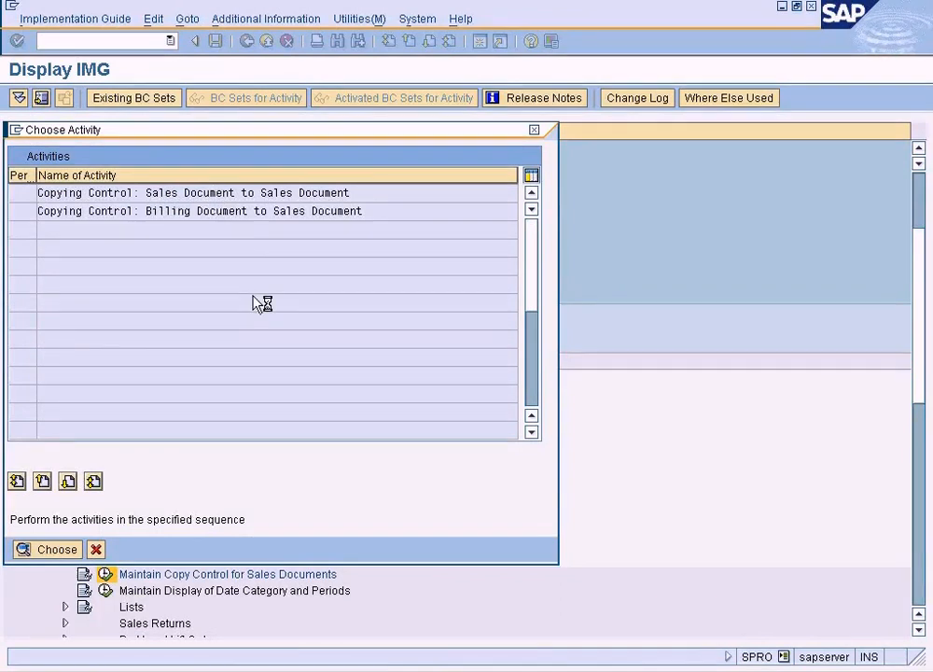
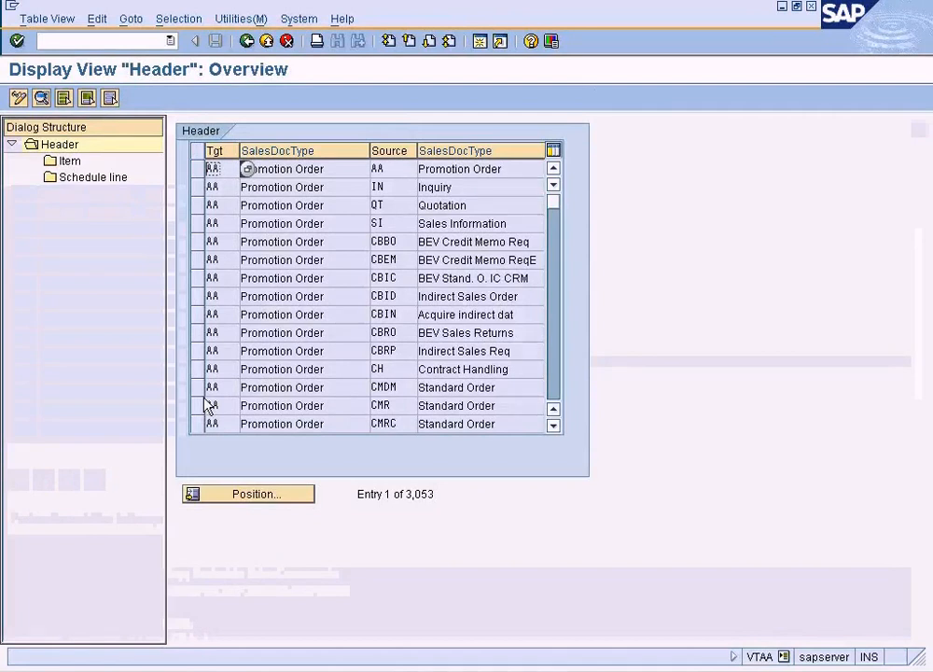
key(F3)
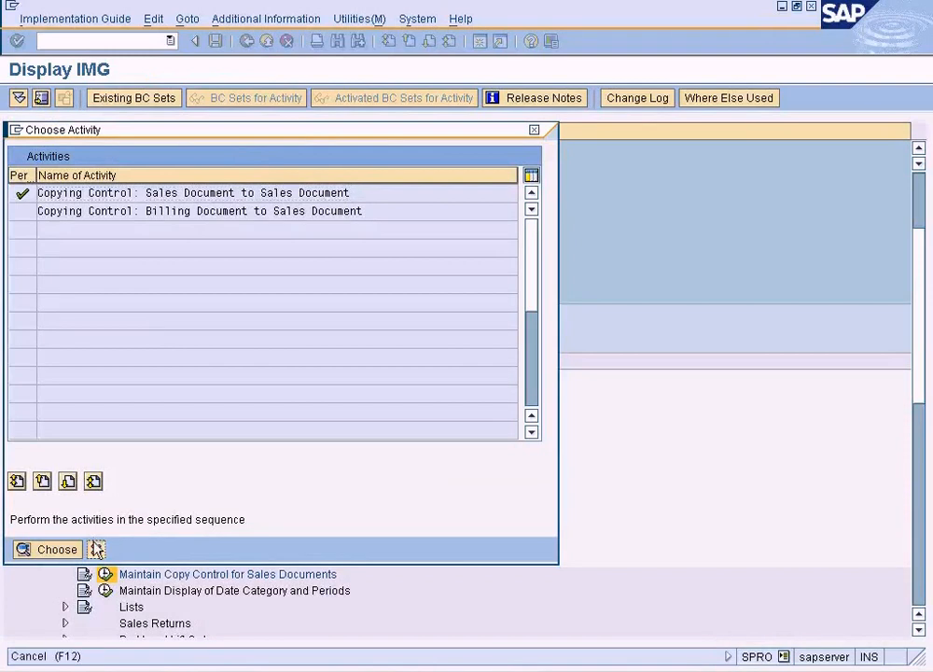
click(95, 548)
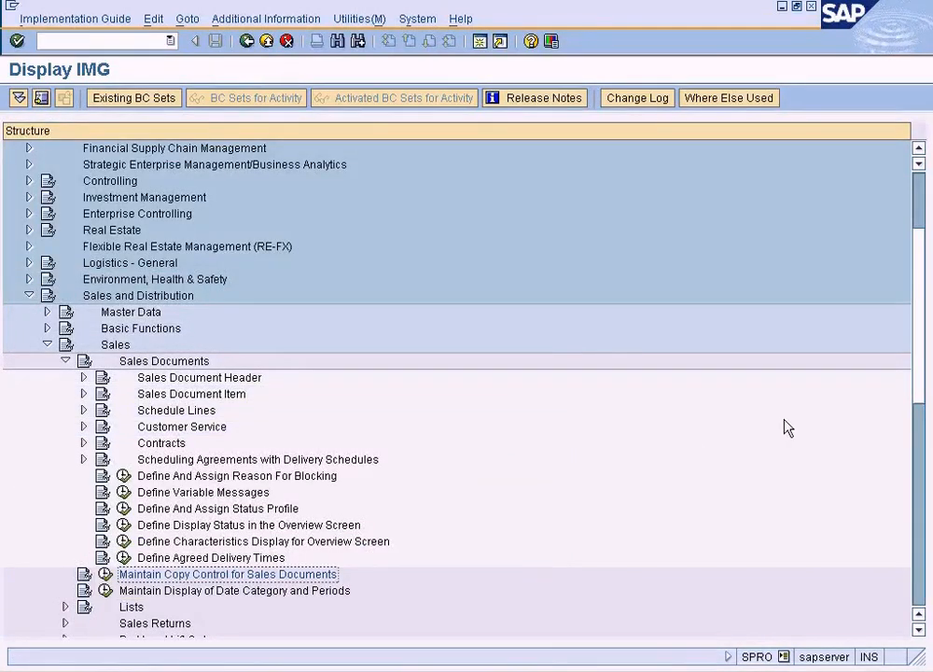
Step: Open the Document Types for Sales Returns configuration under Sales Returns in the IMG
scroll(918, 410, down, 3)
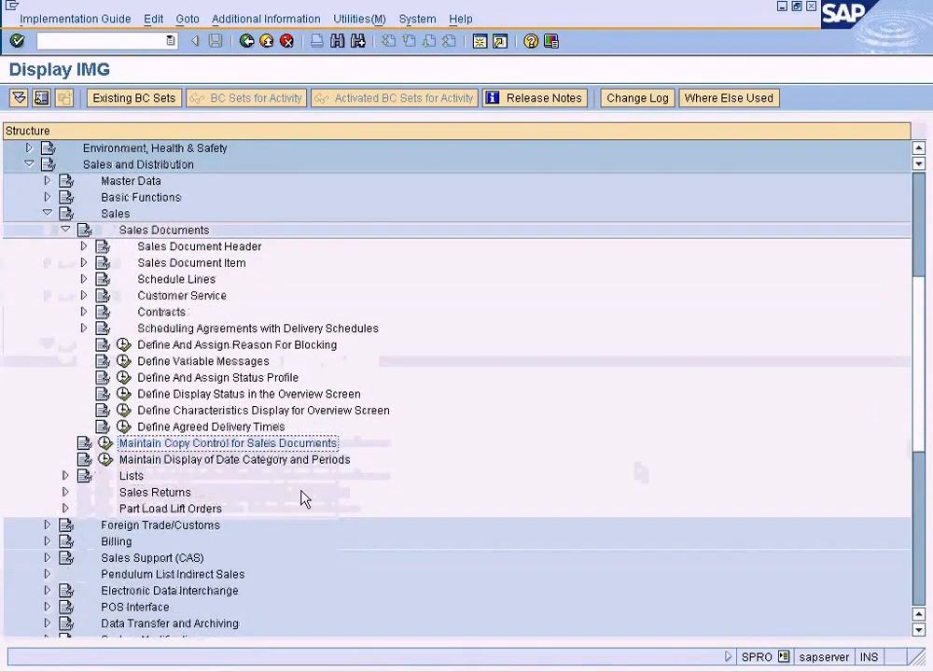
click(65, 492)
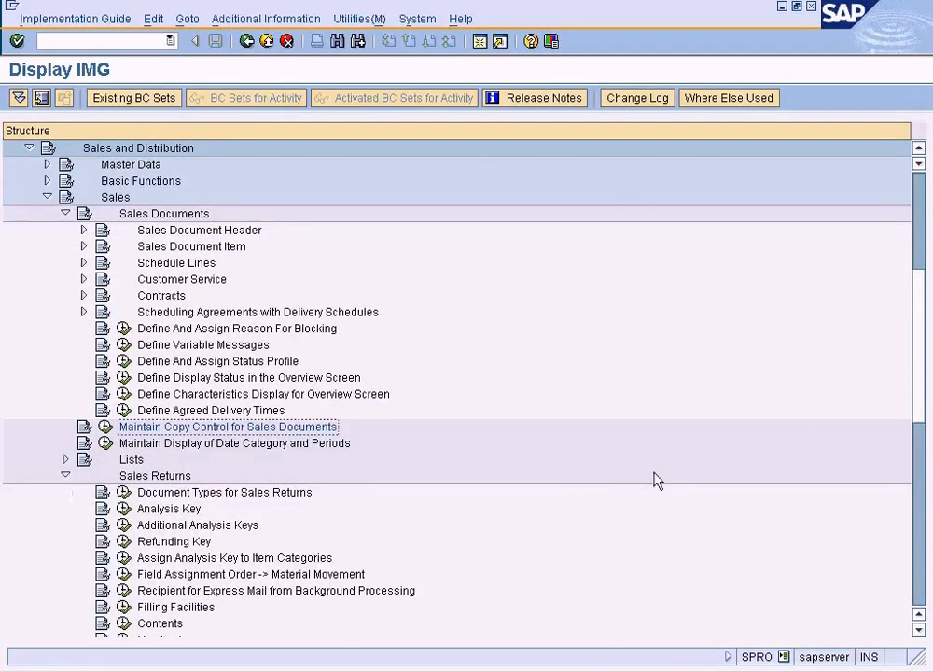
scroll(923, 396, down, 2)
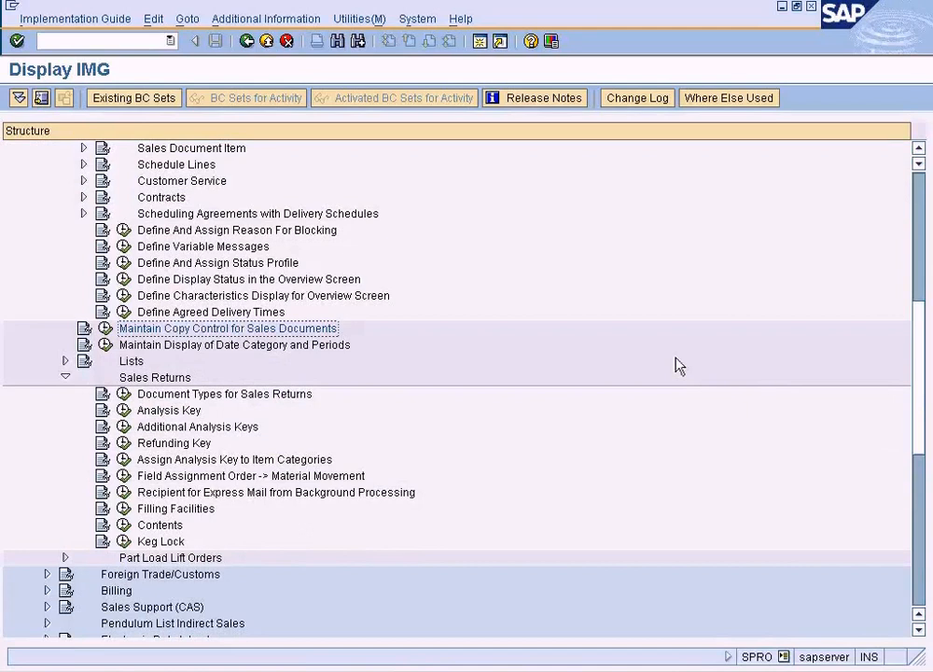
click(124, 394)
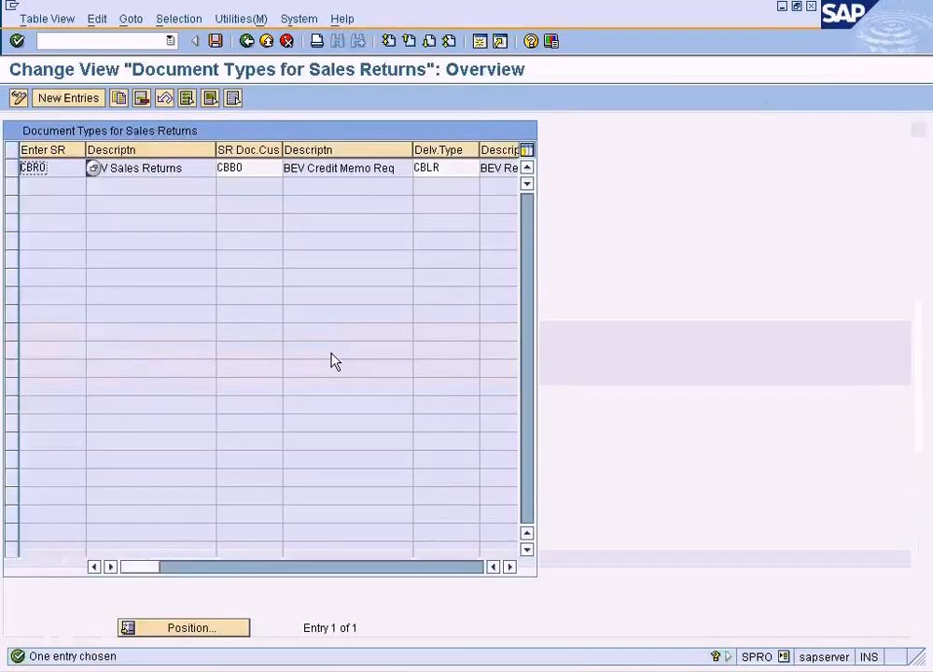
Step: Leave the Sales Returns document types and open Copying Control: Sales Document to Sales Document under Maintain Copy Control for Sales Documents
click(246, 42)
click(65, 377)
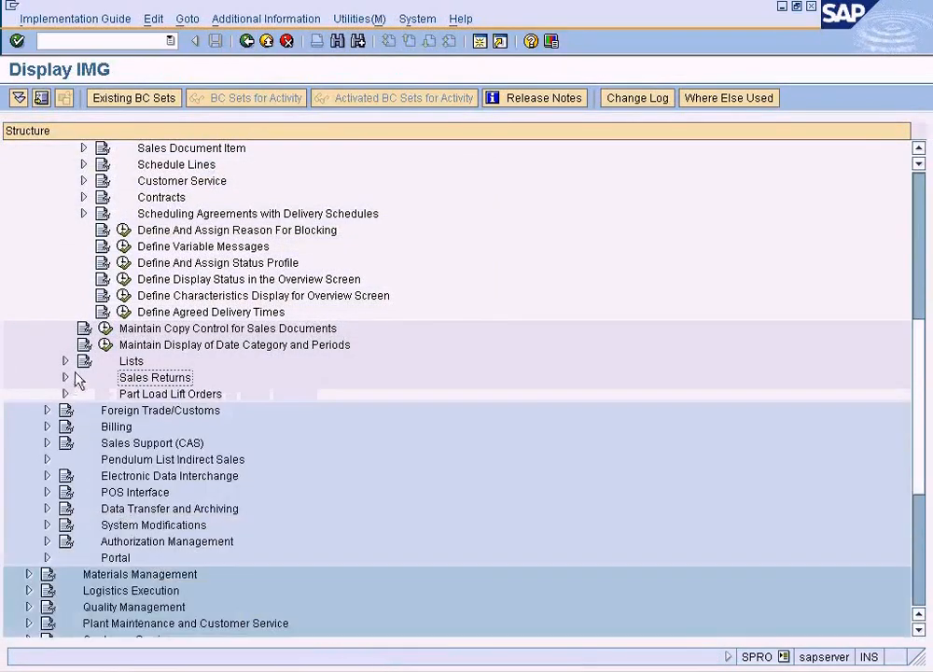
scroll(917, 308, up, 3)
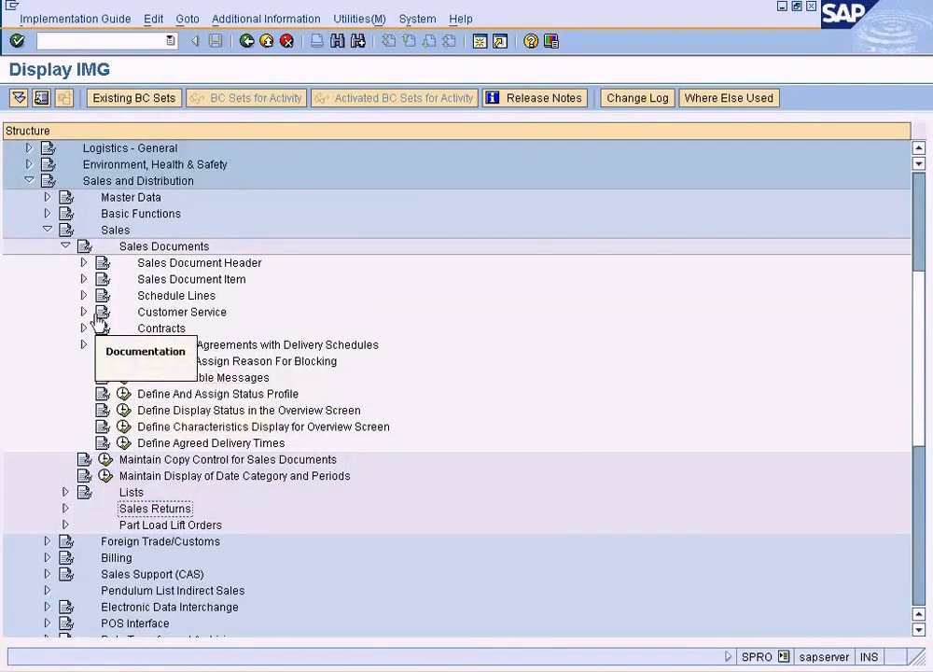
click(205, 460)
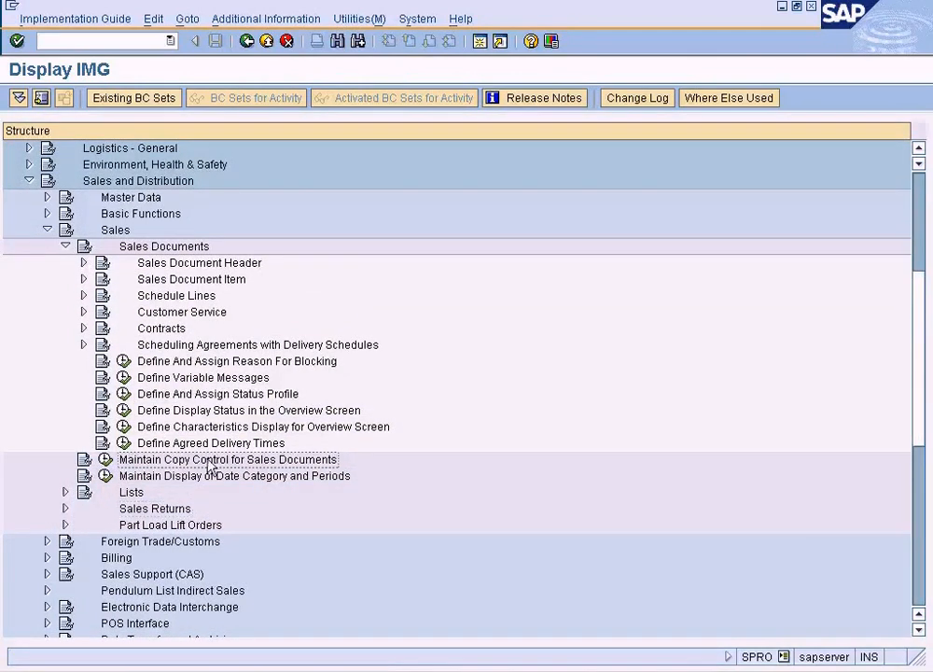
click(105, 460)
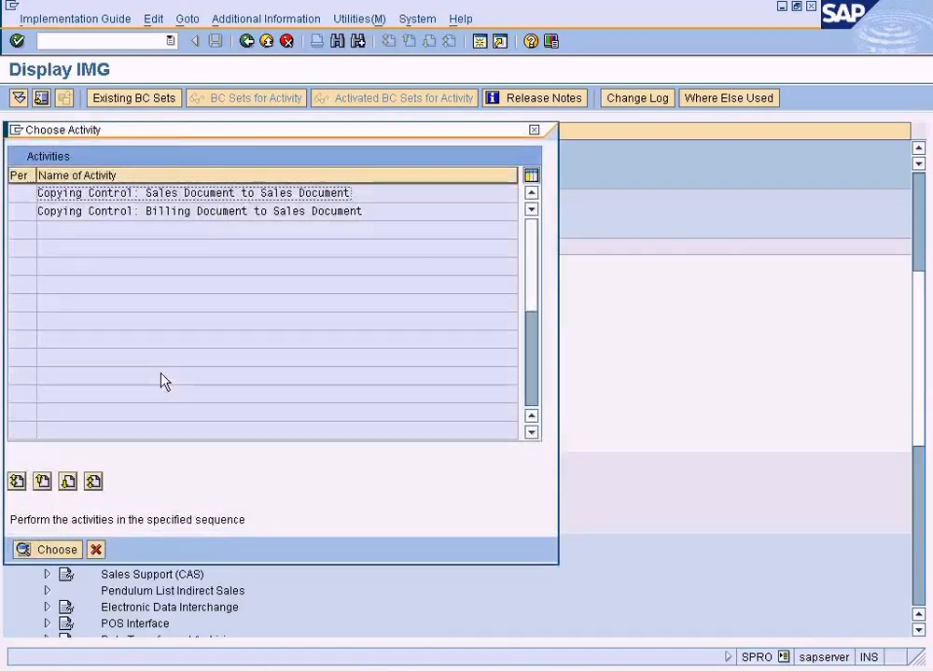
double_click(245, 195)
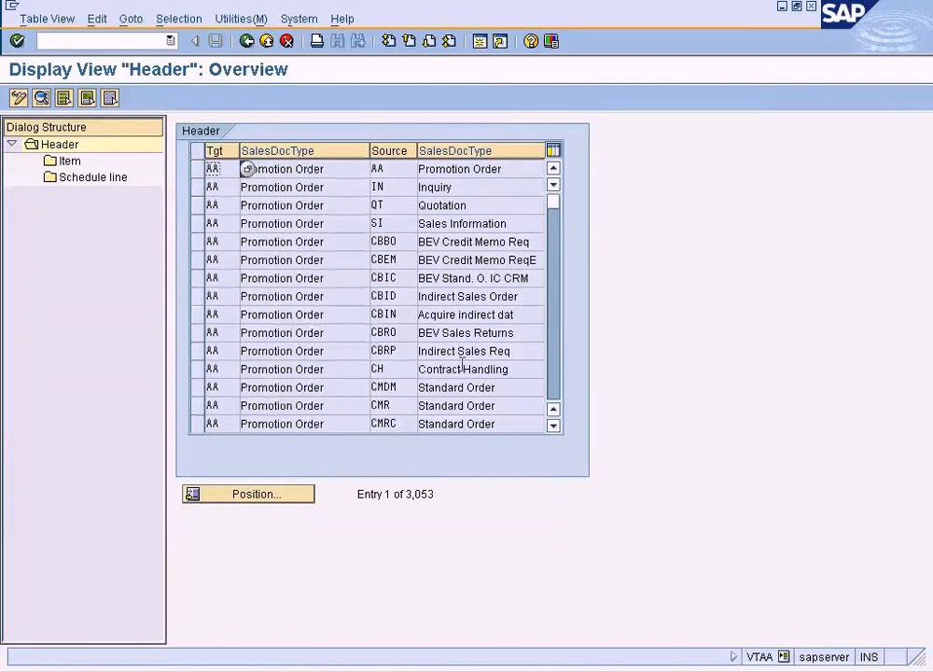
Step: Try to position the copy control header list at source sales document type RE
click(270, 494)
click(172, 251)
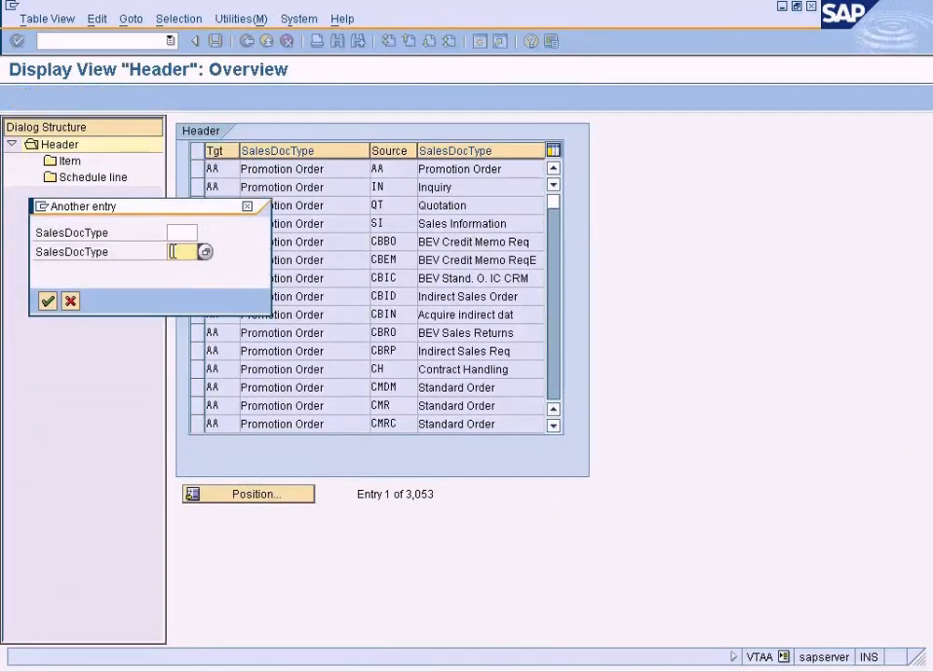
text(re)
key(Return)
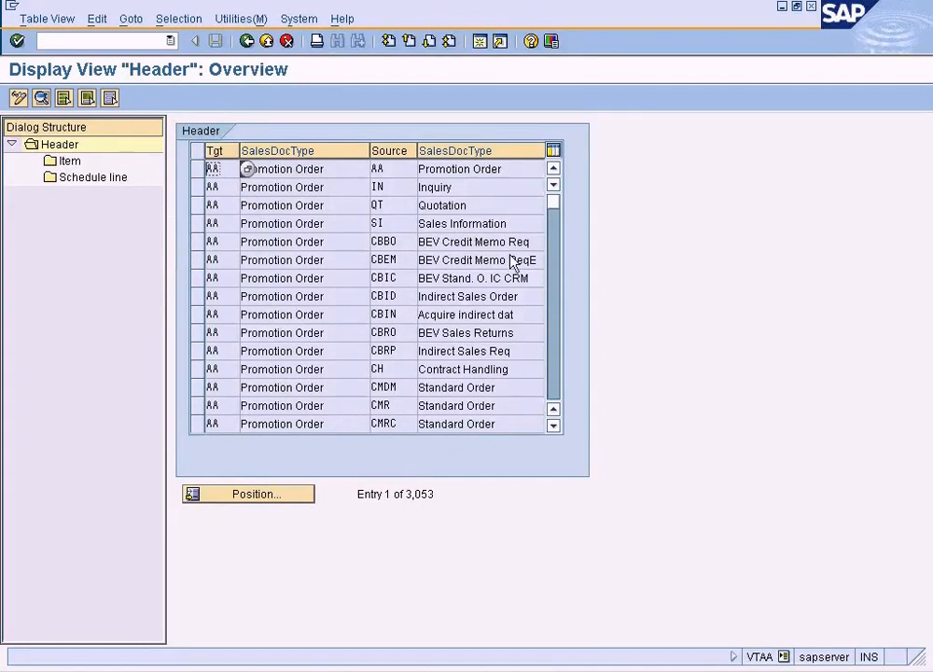
Step: Look through the copy control header entries and their target and source sales document types
click(557, 366)
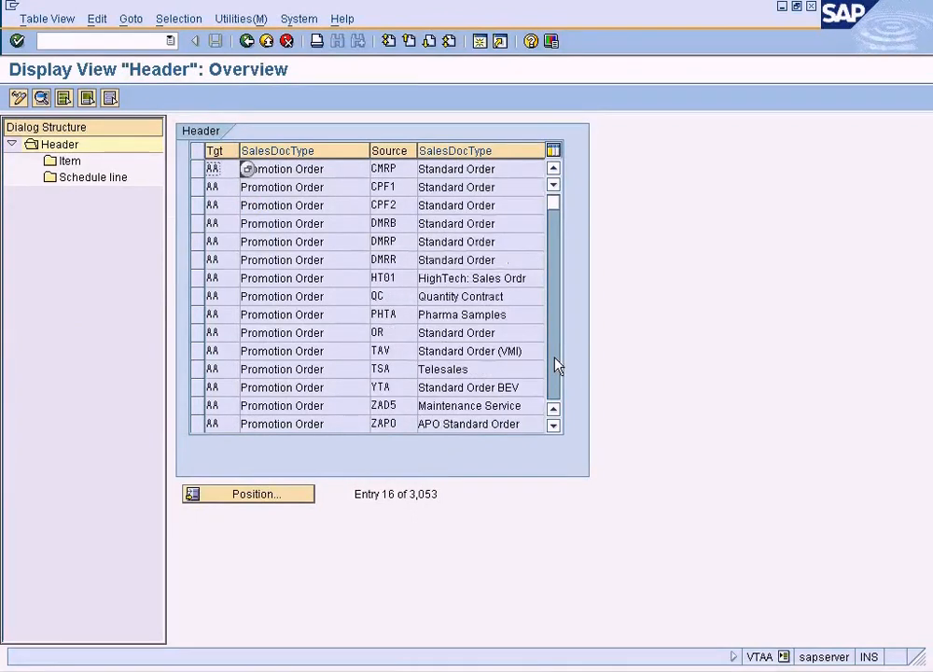
click(557, 366)
click(557, 365)
click(557, 366)
click(557, 366)
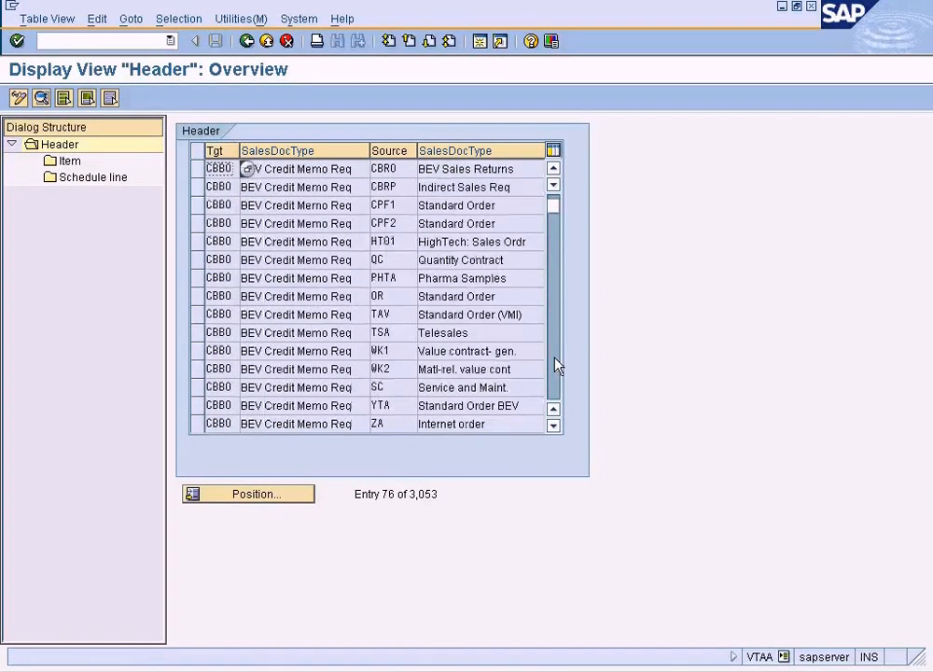
click(557, 366)
click(557, 366)
click(557, 366)
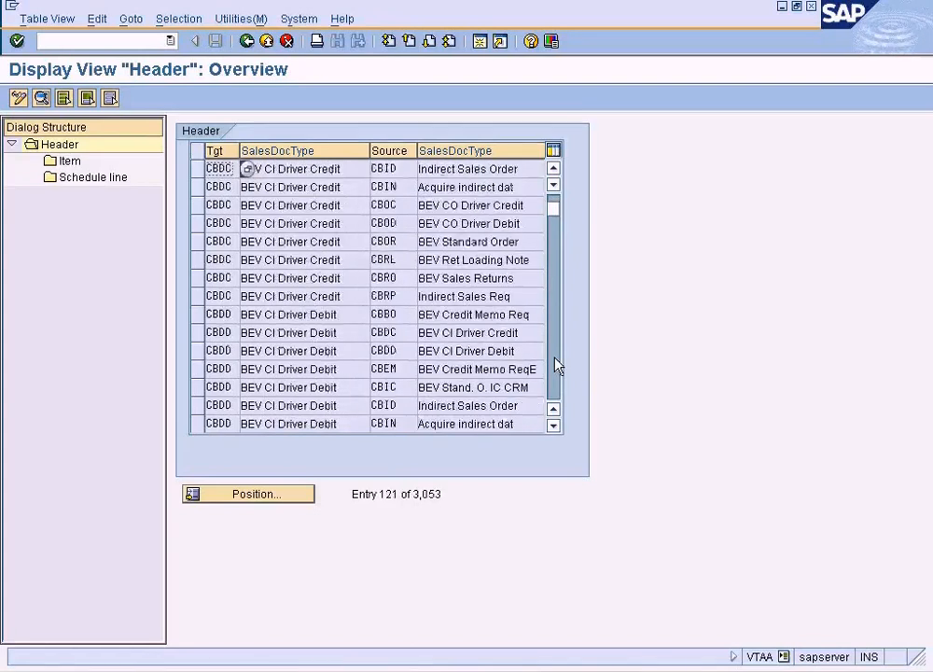
click(557, 365)
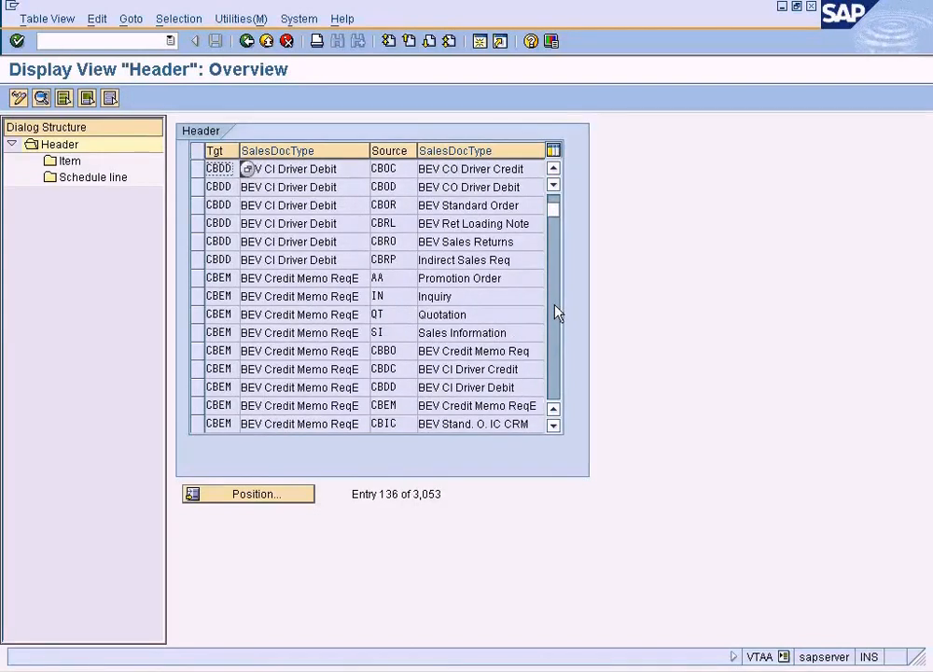
Step: Locate the AEBO header entry with source type QT and switch the header view to change mode
click(298, 494)
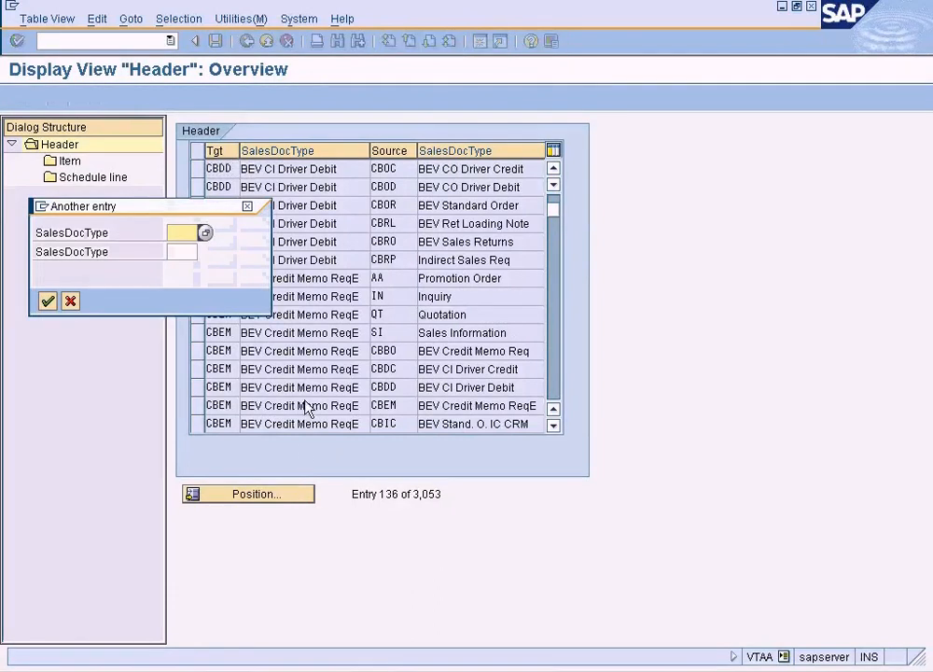
key(Return)
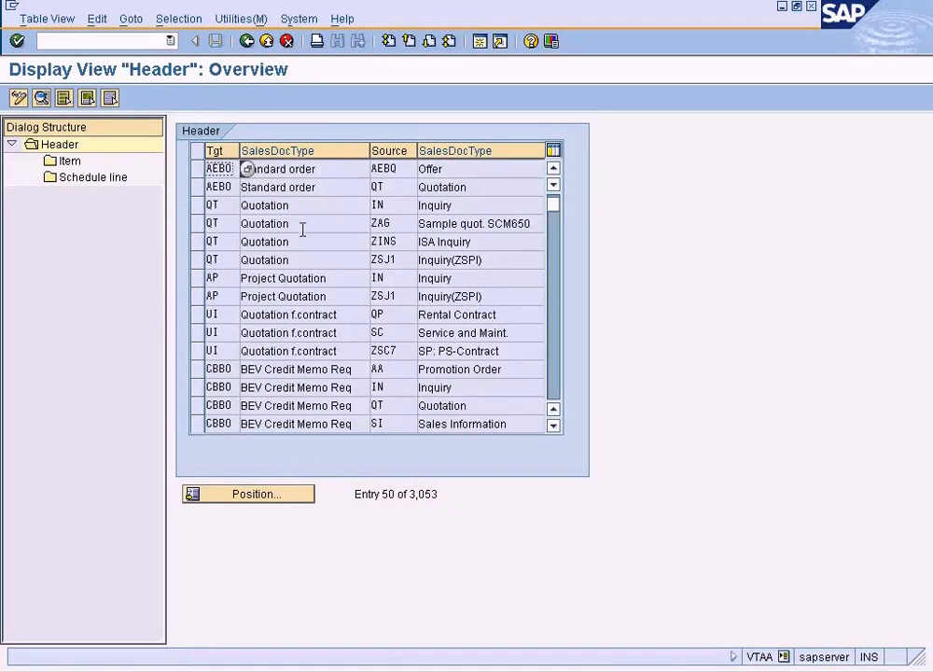
click(199, 188)
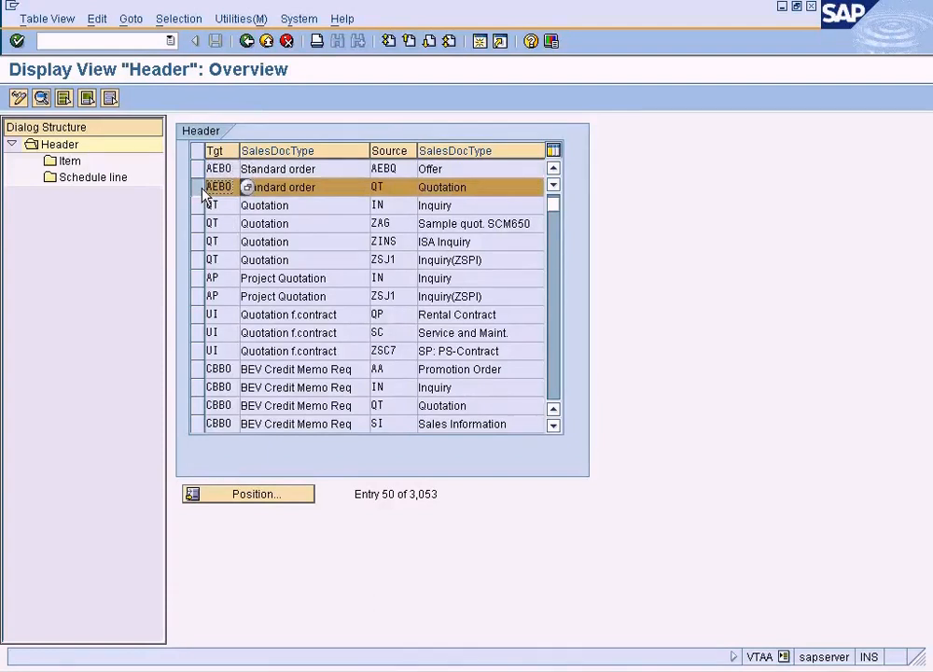
click(19, 99)
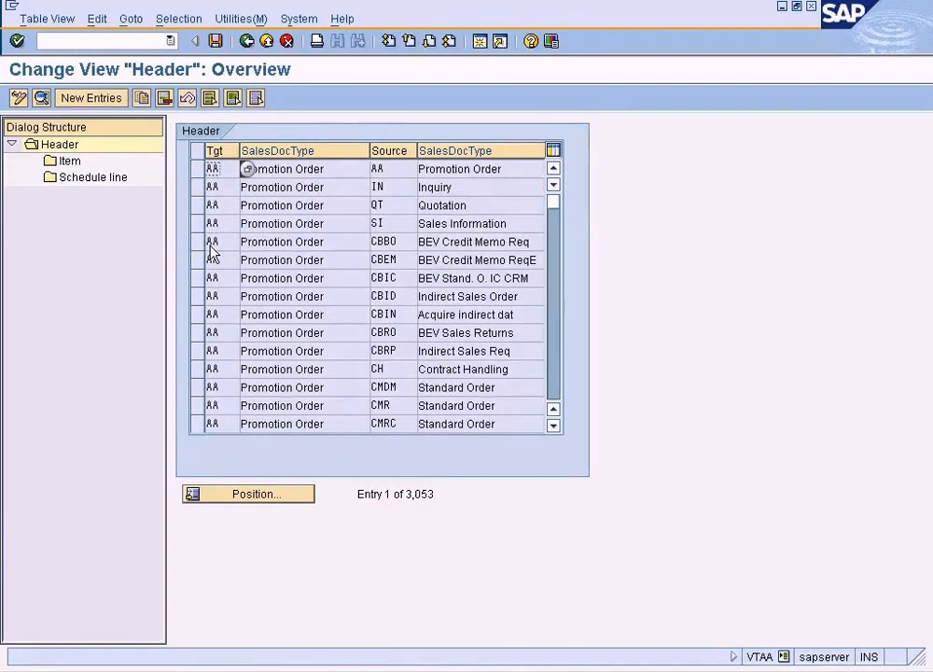
Step: Try to copy the header entry with target type AEBO and source type QT
click(284, 499)
text(ae)
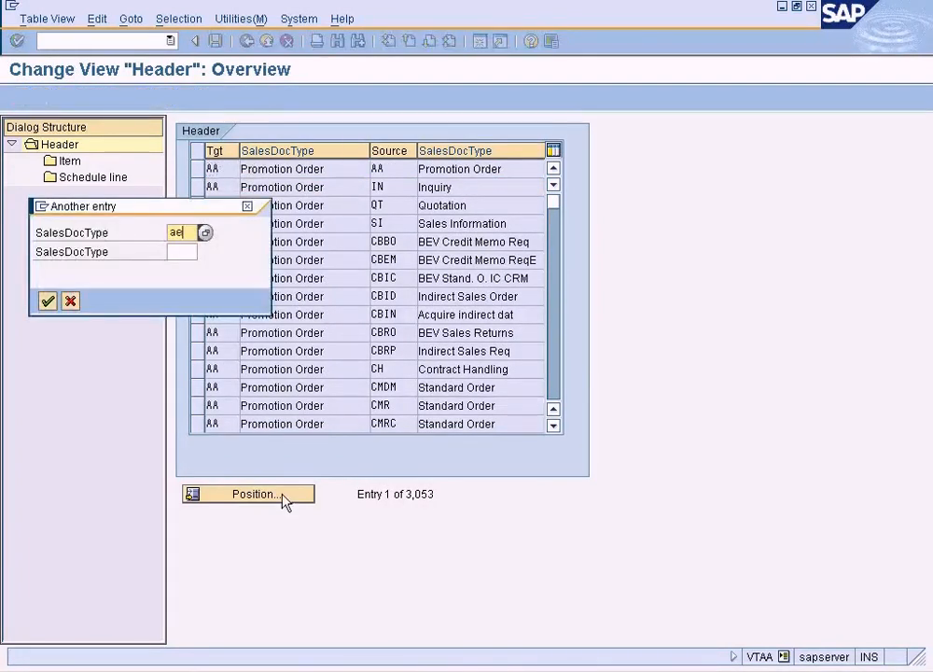
text(bo)
key(Return)
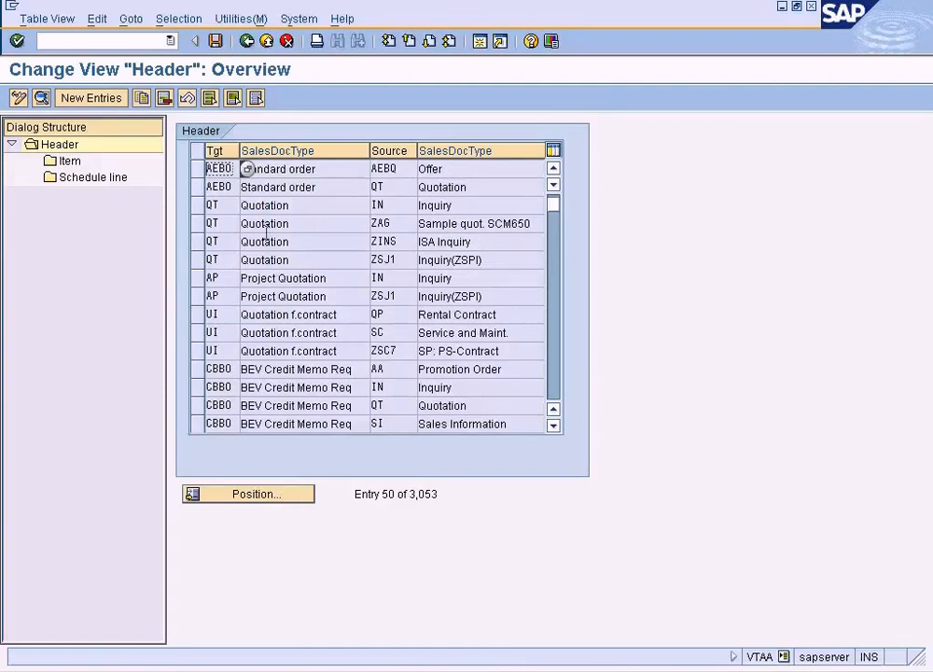
click(196, 187)
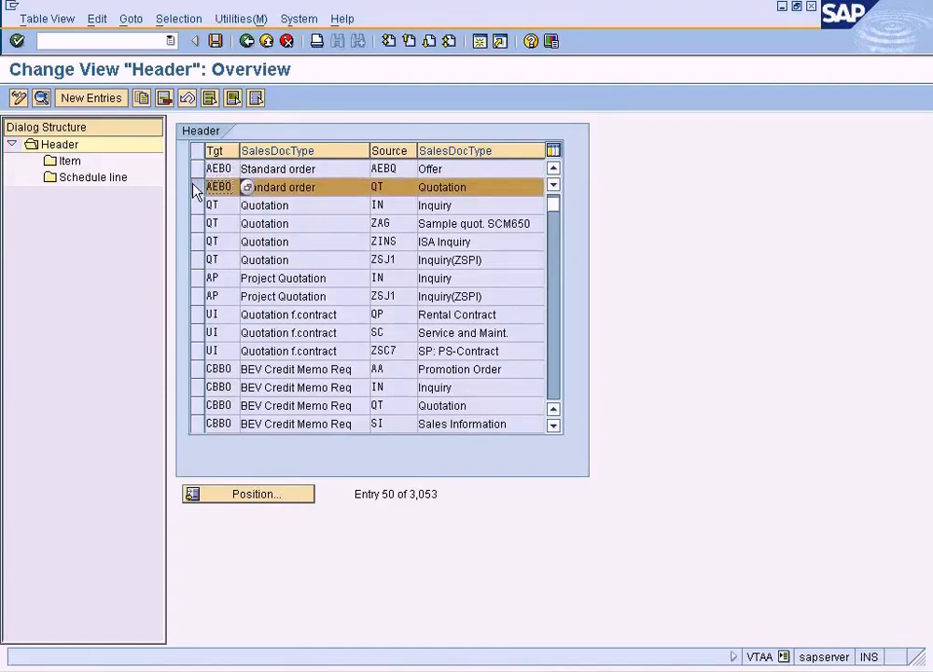
click(141, 97)
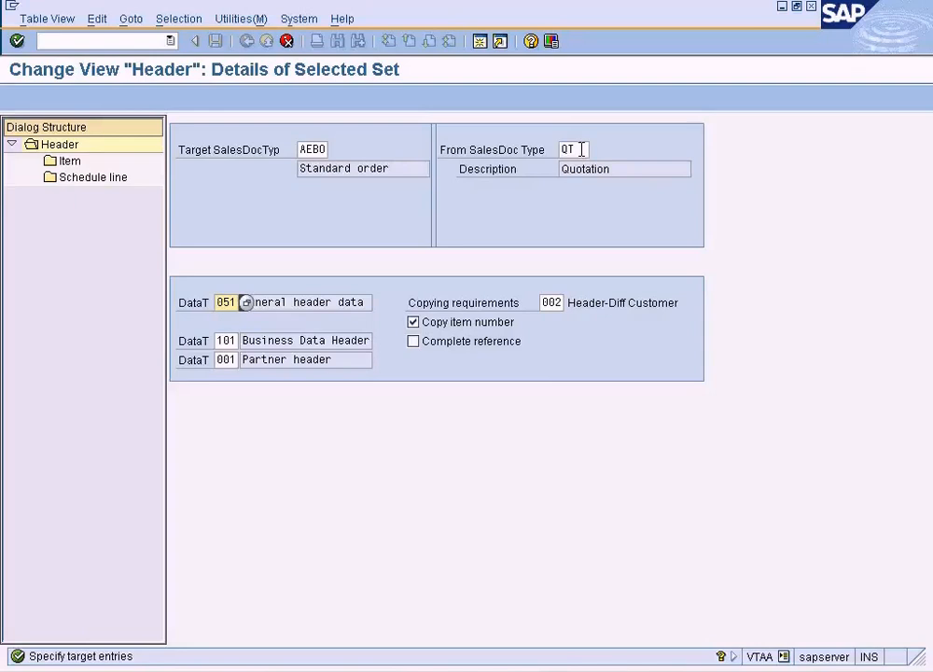
click(288, 42)
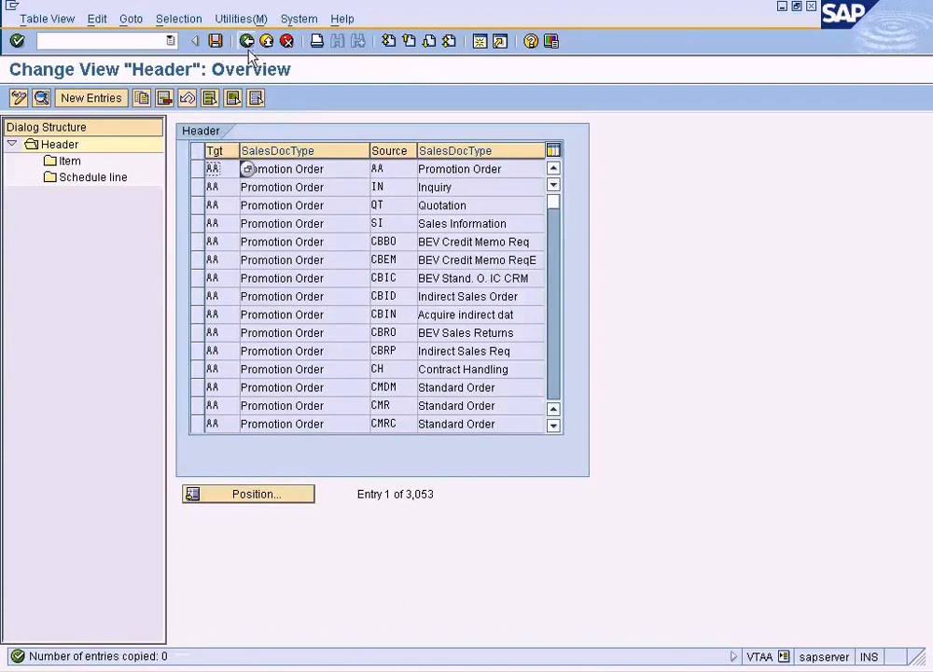
click(193, 22)
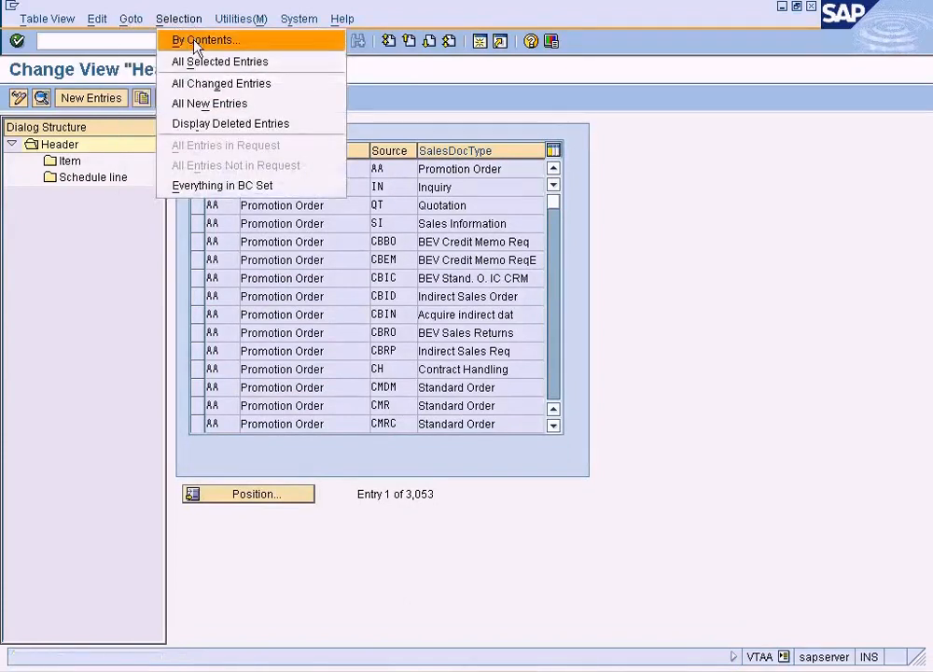
click(196, 40)
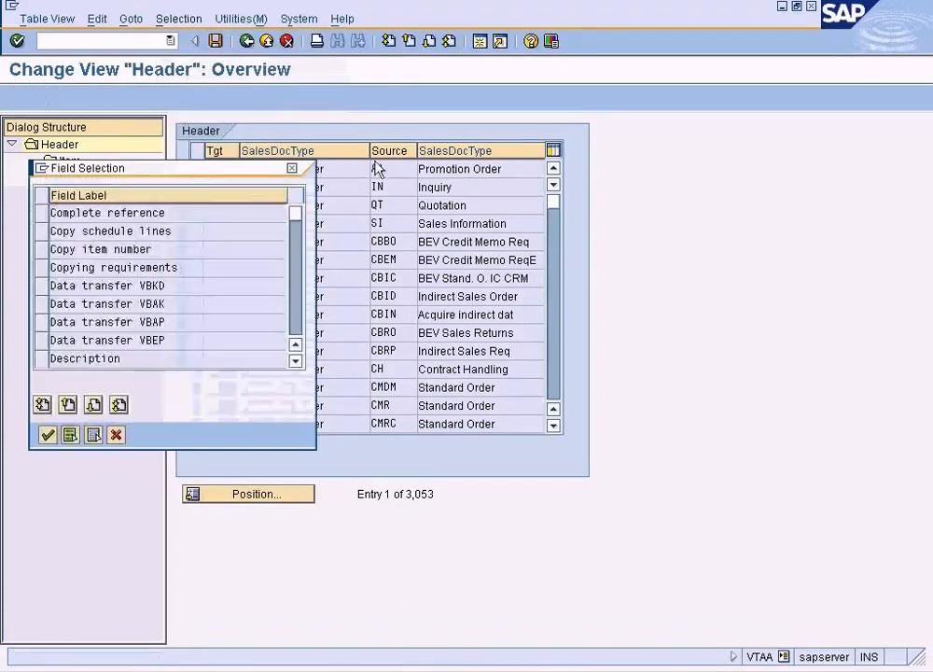
click(295, 324)
click(294, 322)
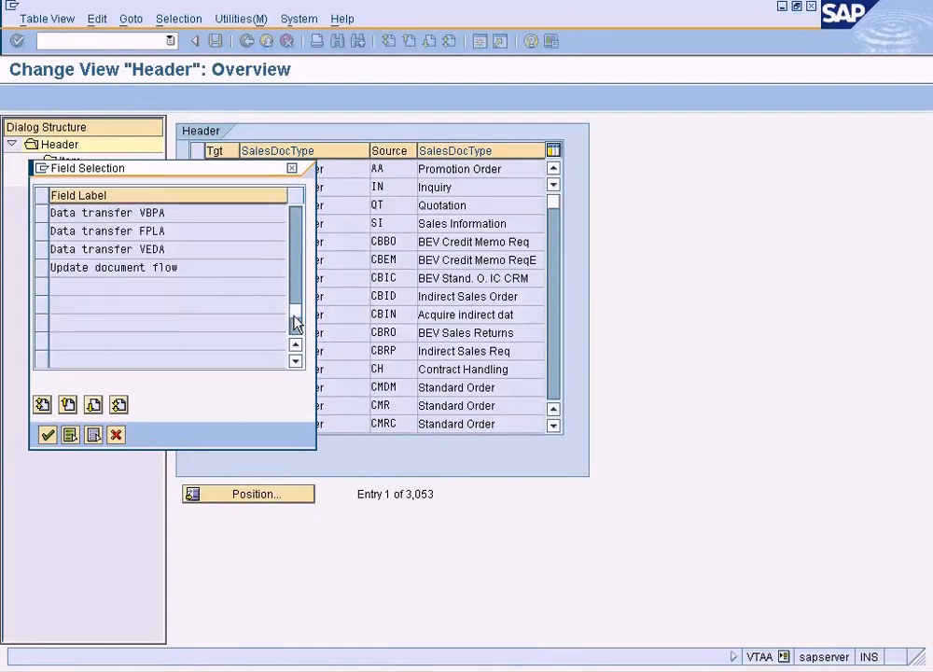
click(294, 262)
click(44, 341)
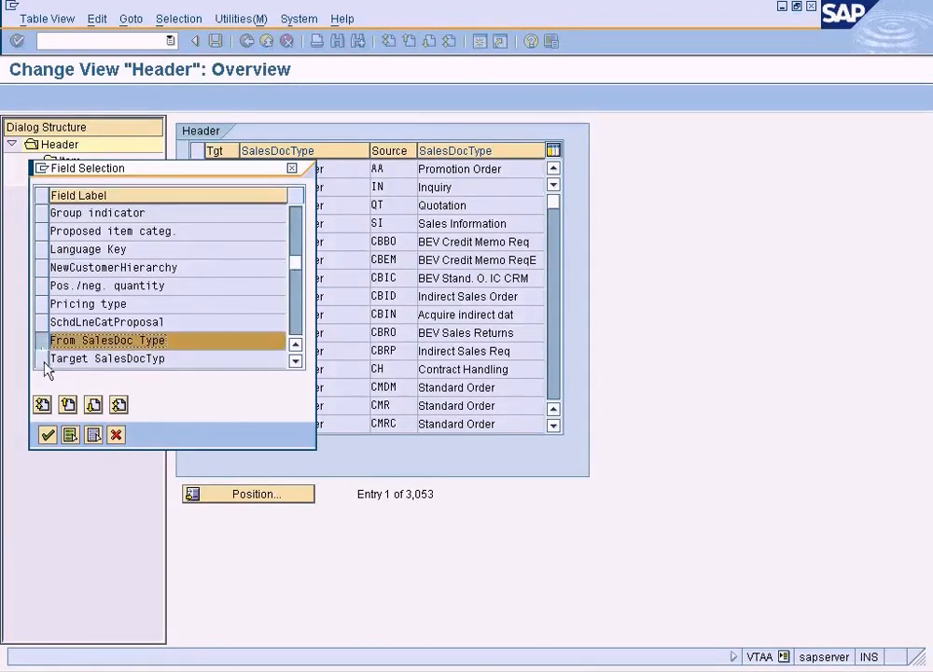
click(47, 435)
click(294, 213)
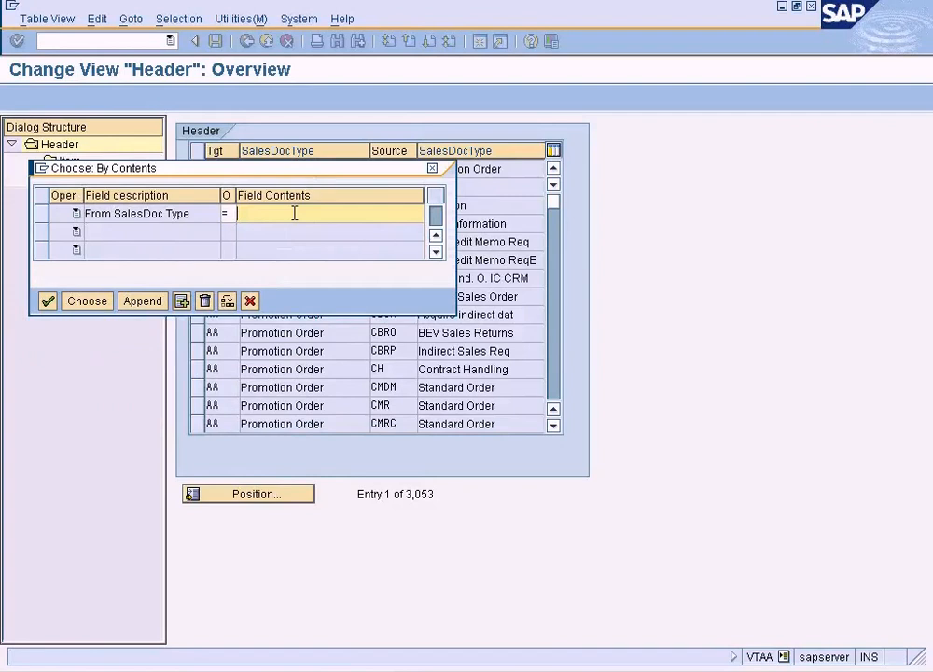
click(251, 301)
Step: Filter the header entries by contents so that the target sales document type equals RE
click(178, 21)
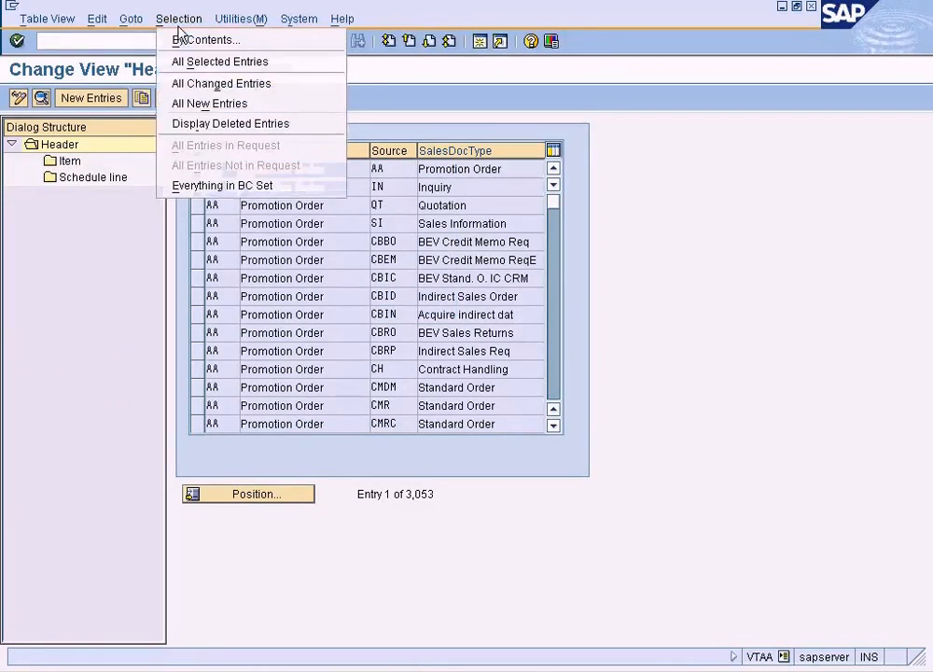
click(181, 39)
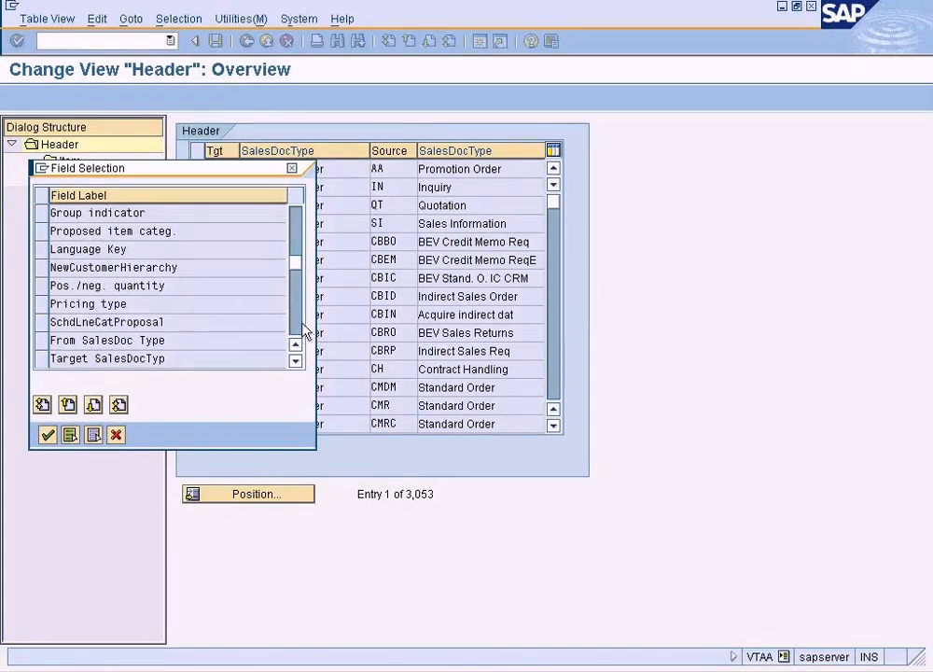
click(41, 360)
click(47, 434)
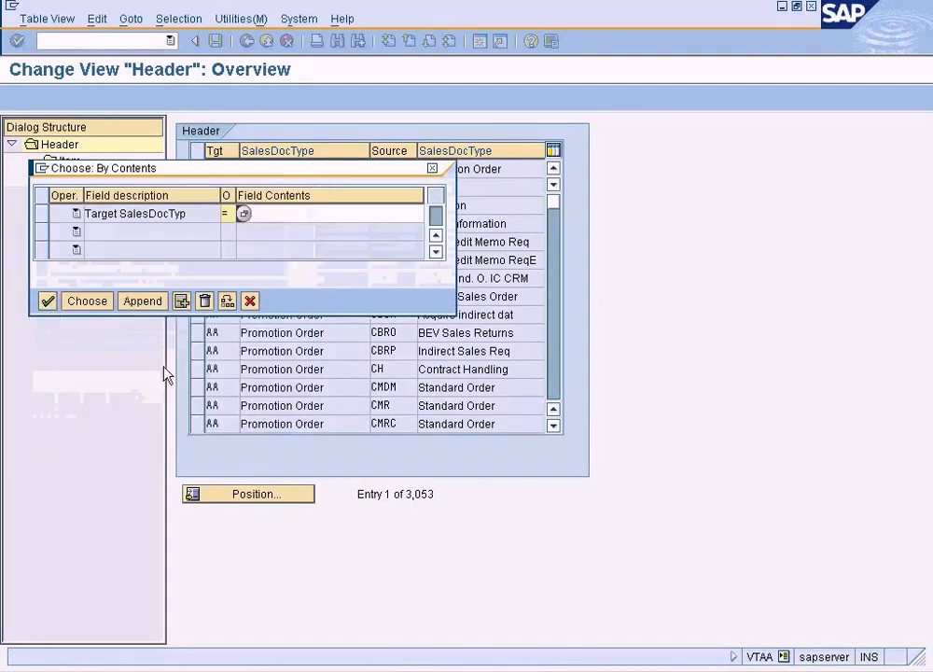
click(280, 212)
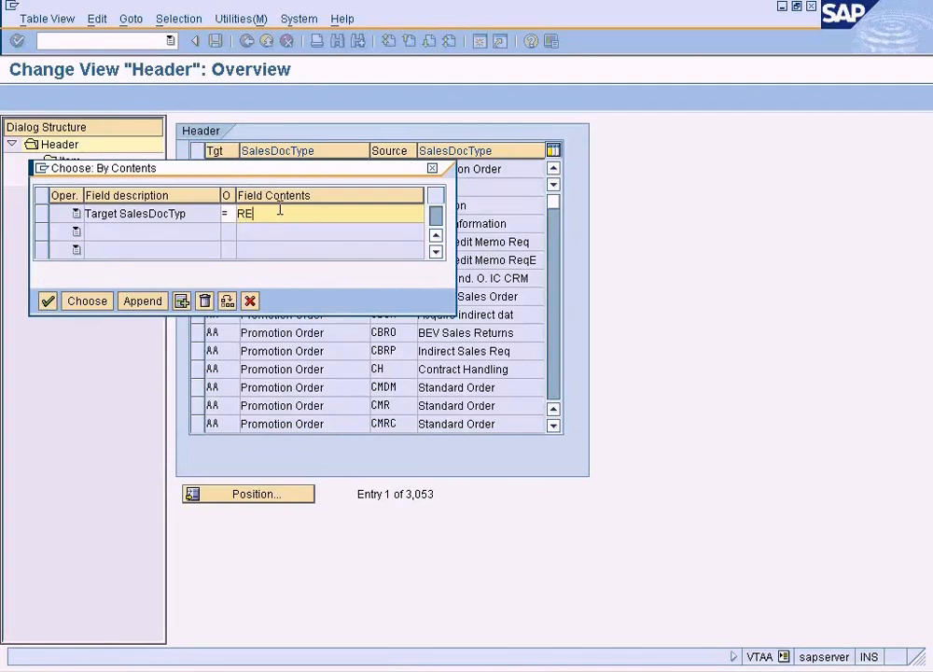
click(82, 301)
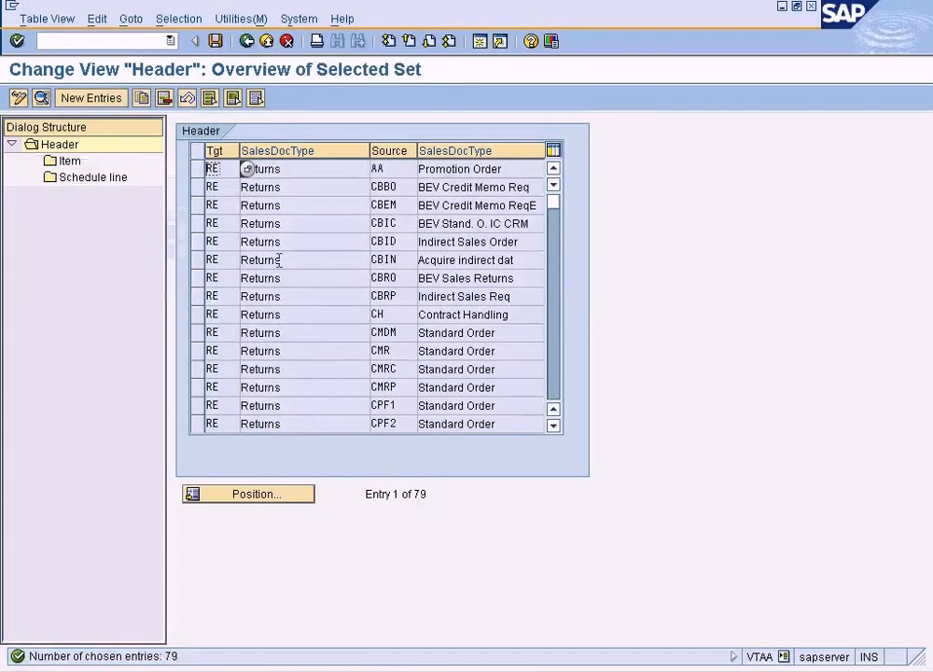
Step: Position the filtered copy control header list at the entries with target sales document type RE
click(293, 185)
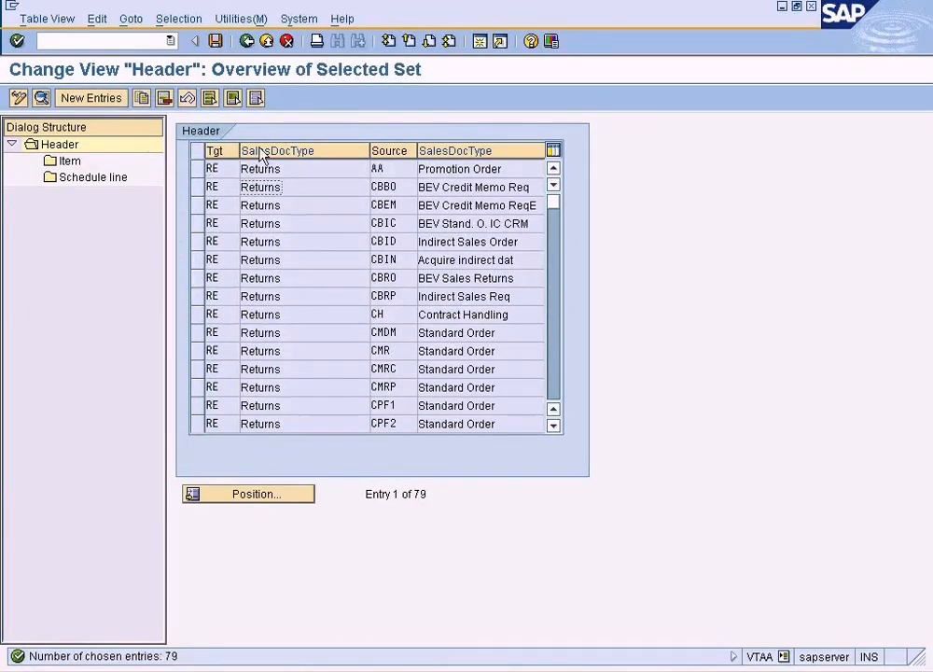
click(242, 493)
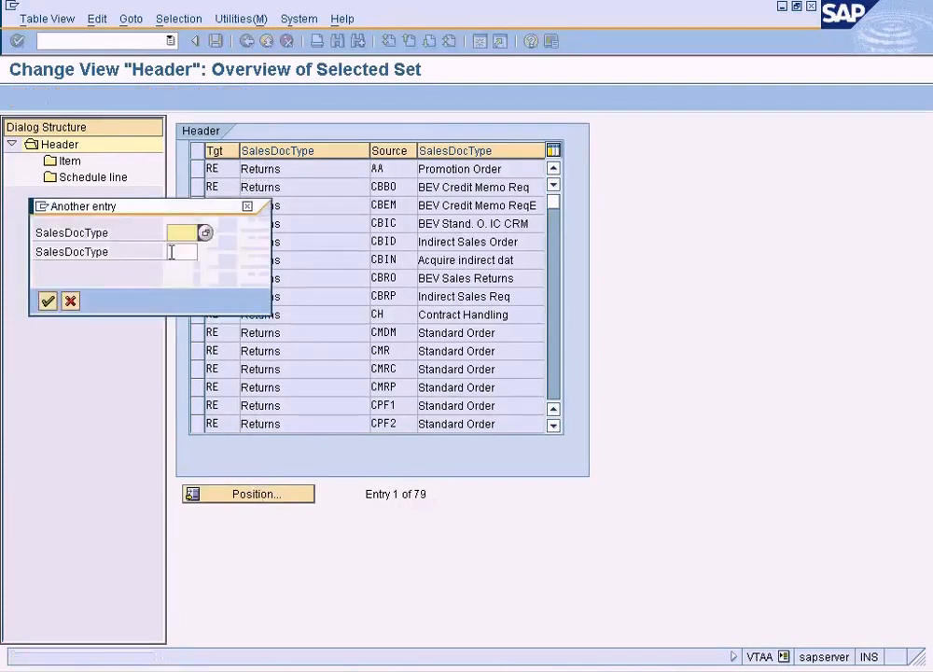
text(RE)
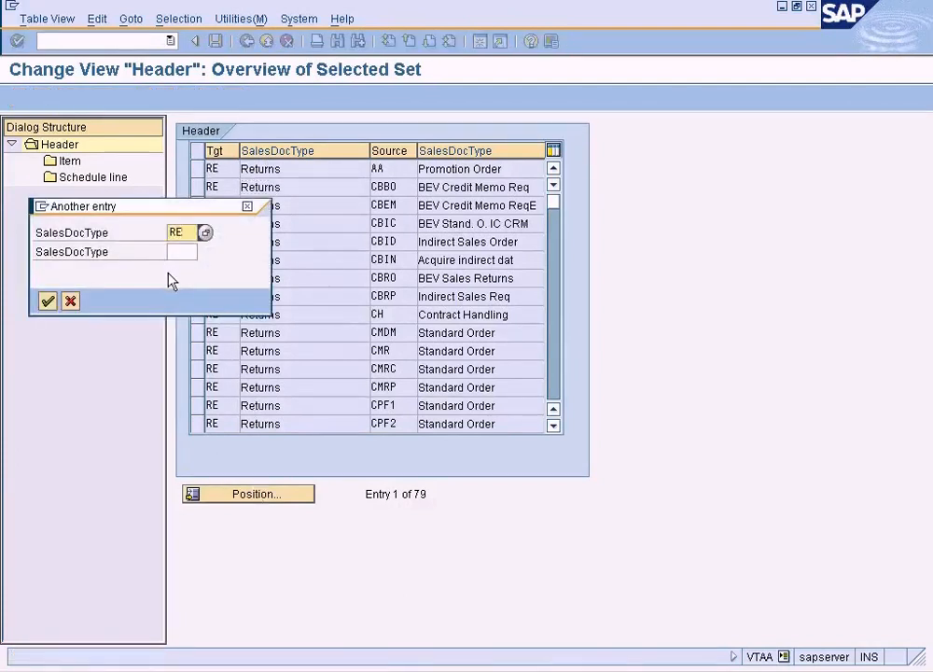
key(Return)
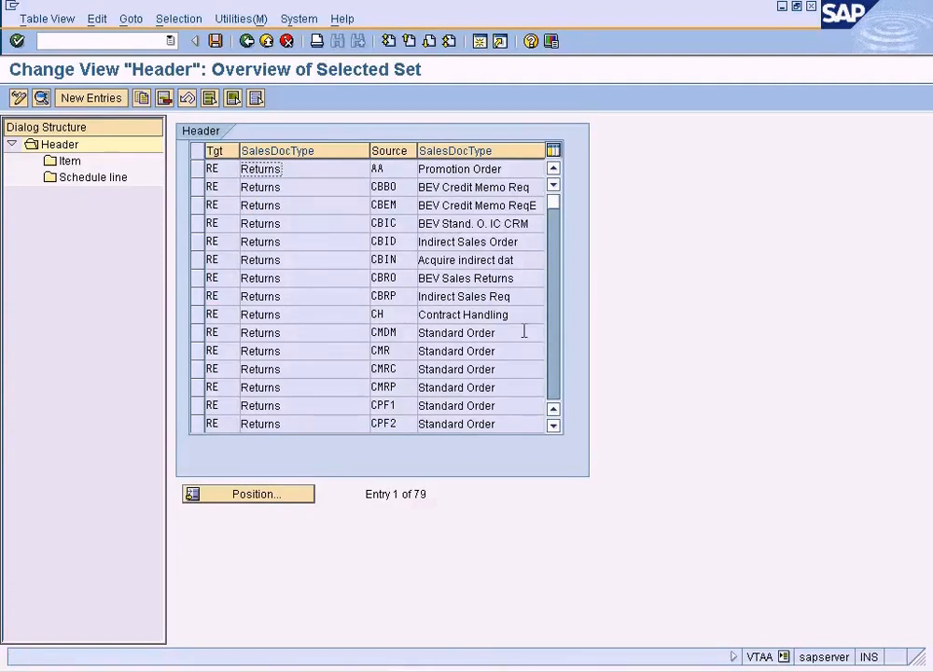
Step: Start a copy of the header entry with target RE and source AA, setting the copy's source sales document type to AEBO
click(196, 169)
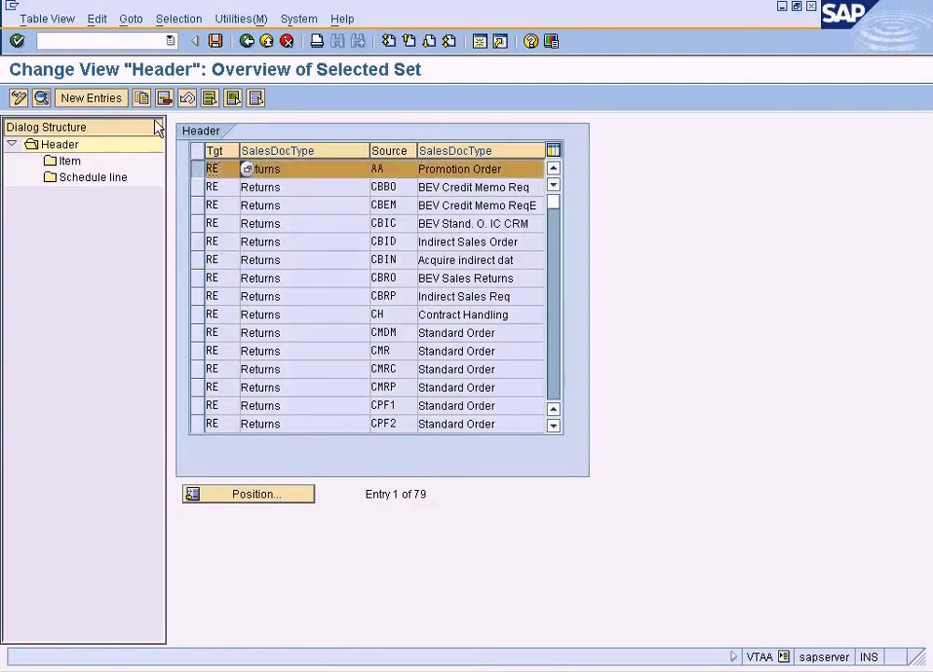
click(142, 98)
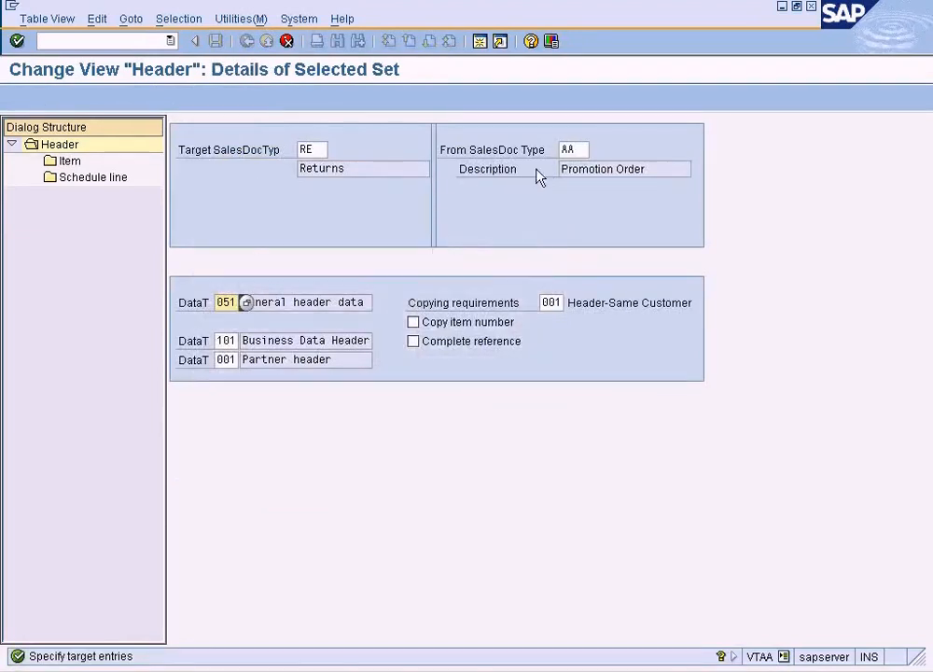
drag(577, 149, 537, 160)
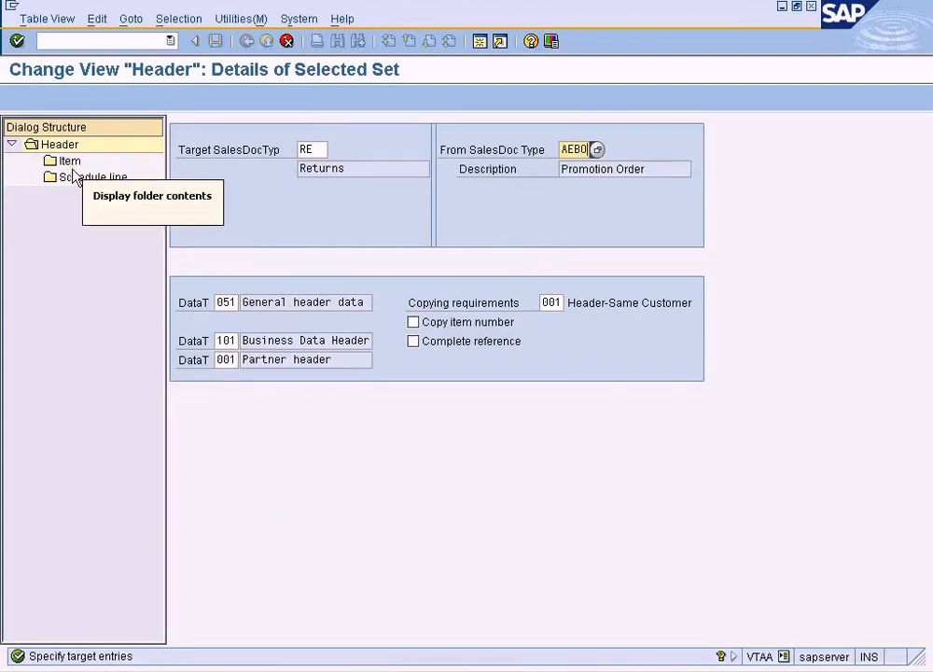
Step: Take the reference order number from the Create Sales Order session and display that order with VA03 in the Maintain Sales Order Types session
click(247, 669)
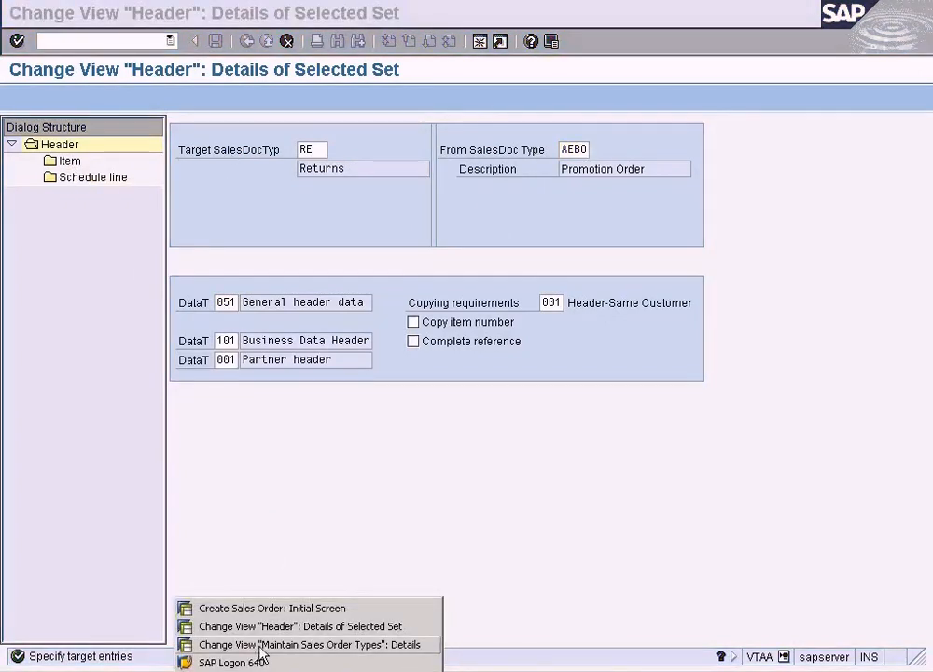
click(266, 607)
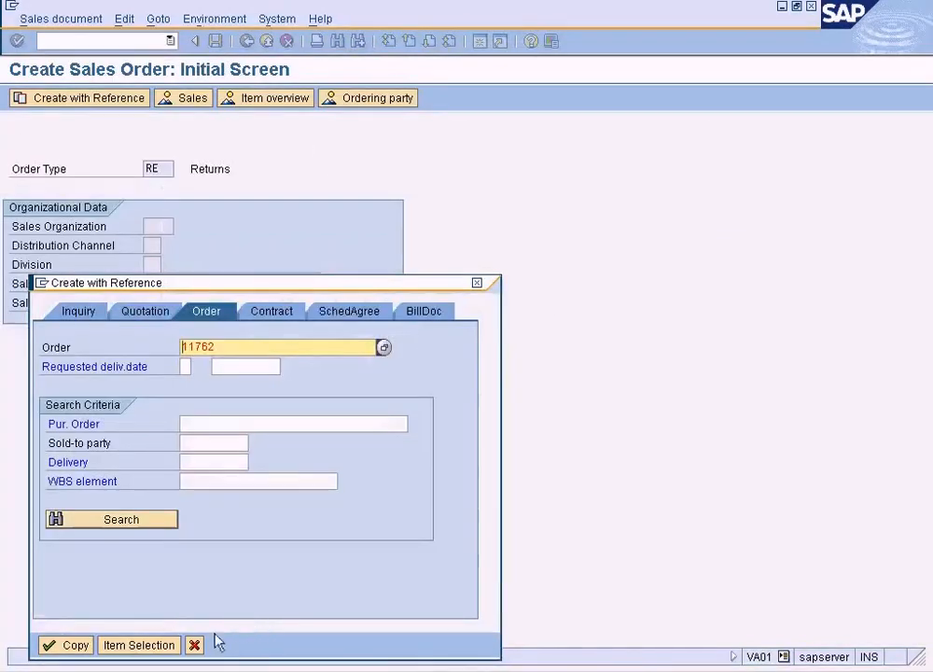
drag(223, 348, 151, 337)
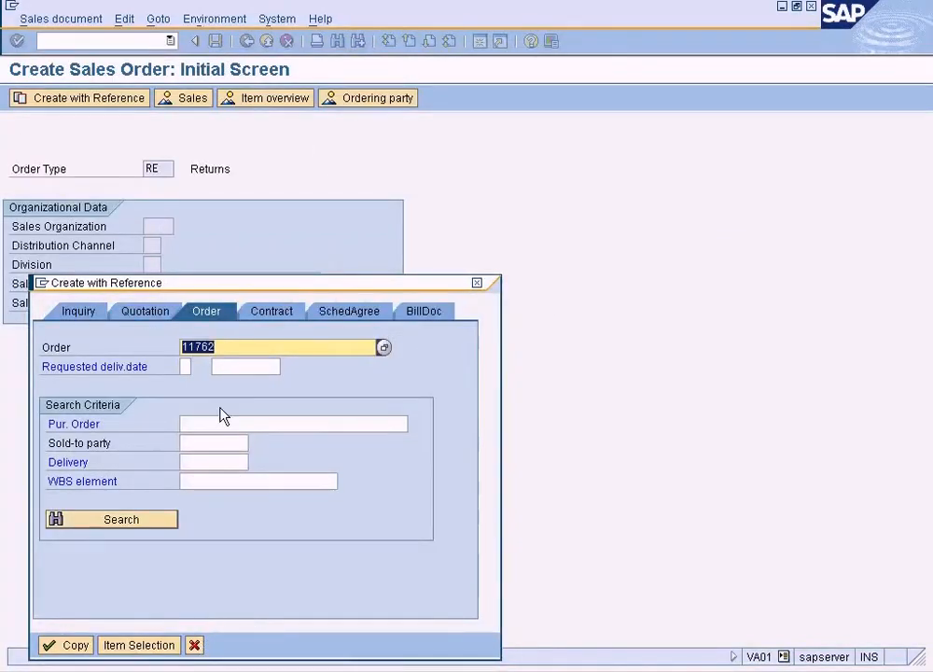
click(247, 669)
click(280, 643)
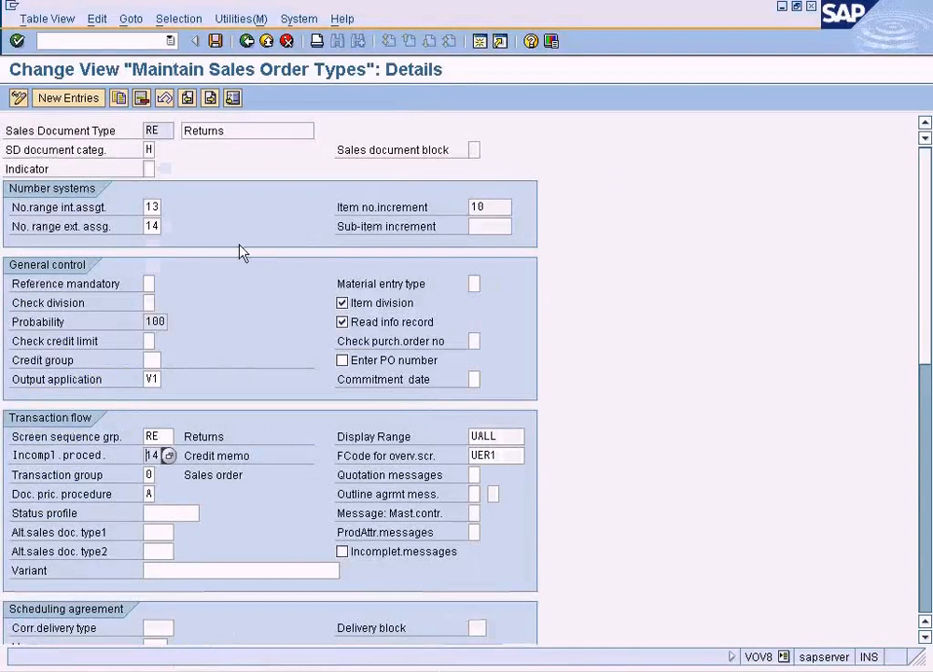
click(135, 42)
text(/nva03)
key(Return)
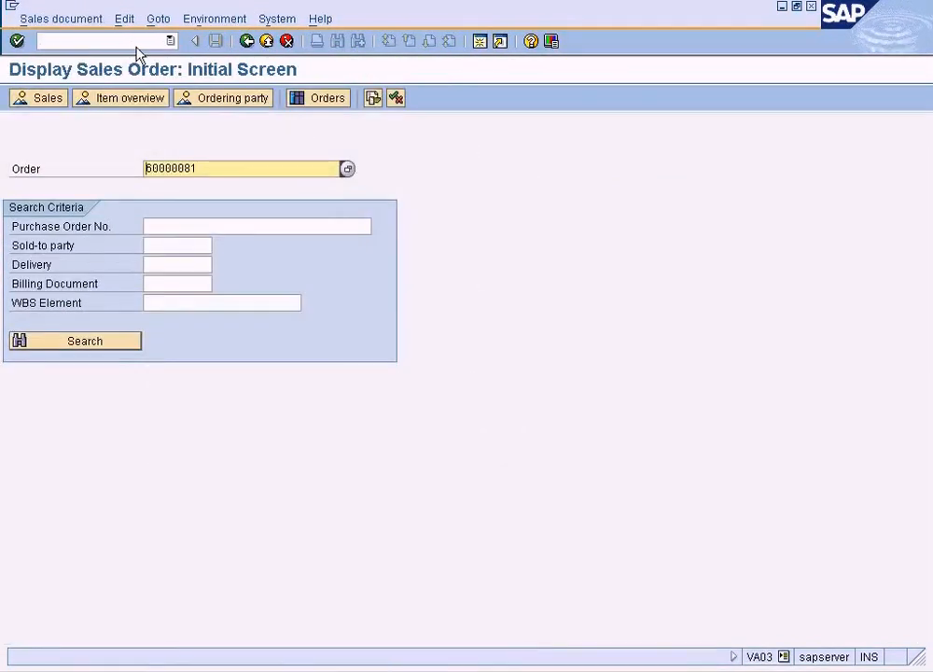
text(11762)
key(Return)
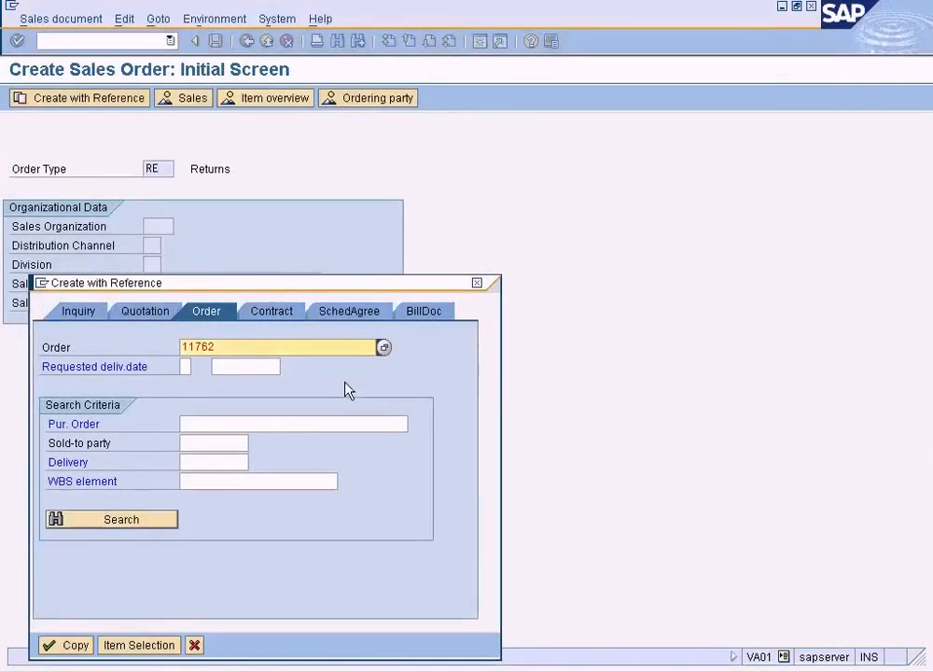
Step: Return to the header copy details for target RE and source AEBO and select the Item level in the dialog structure
key(alt+Tab)
key(Tab)
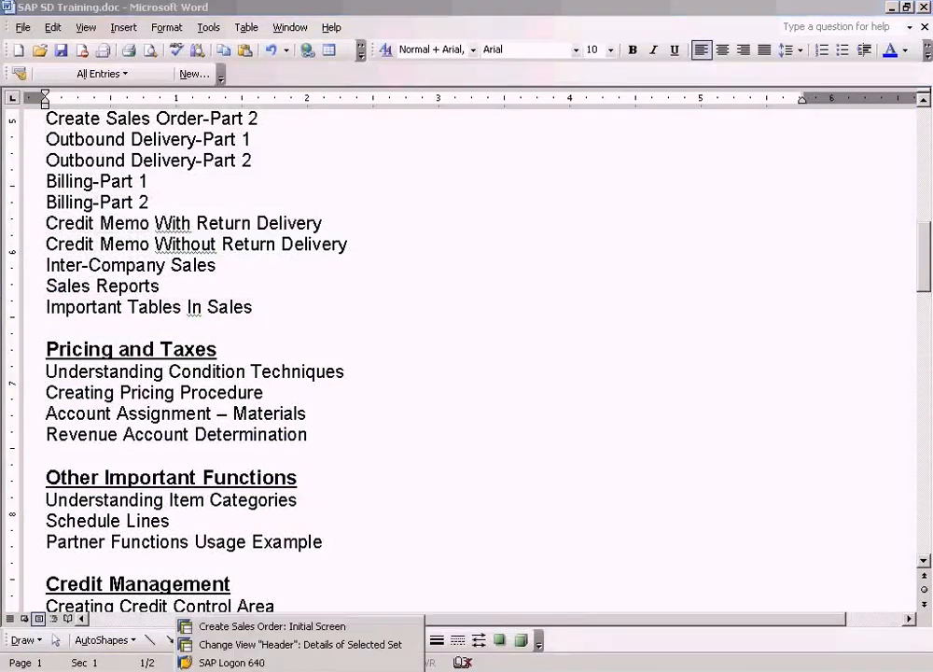
click(237, 626)
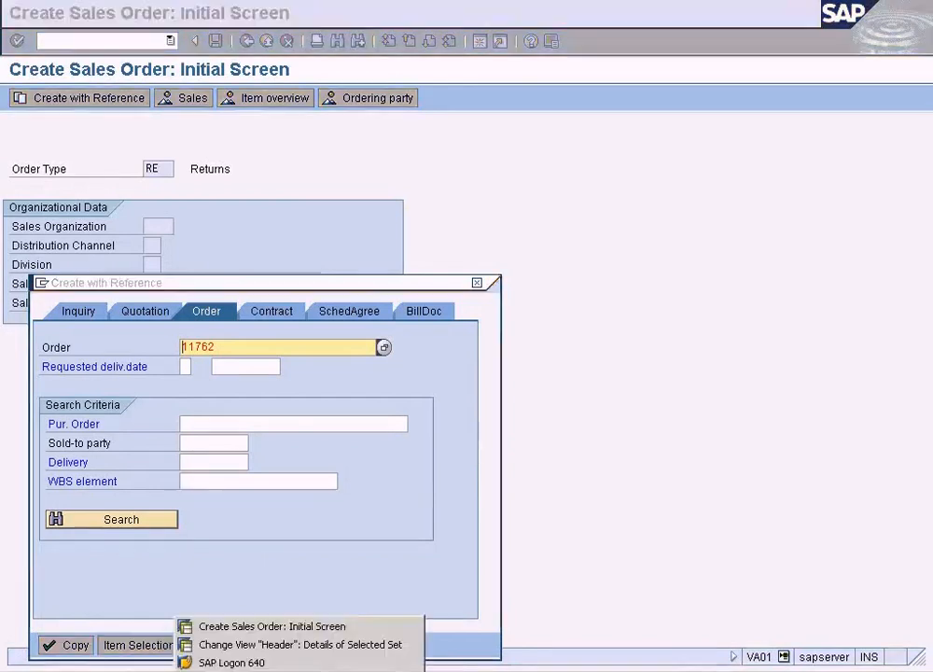
click(219, 643)
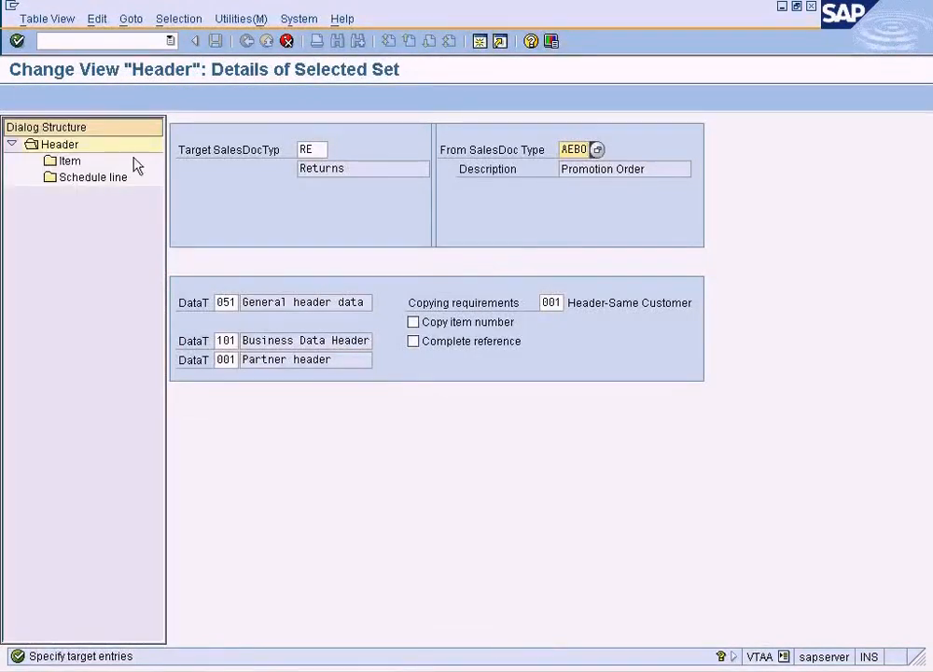
click(74, 163)
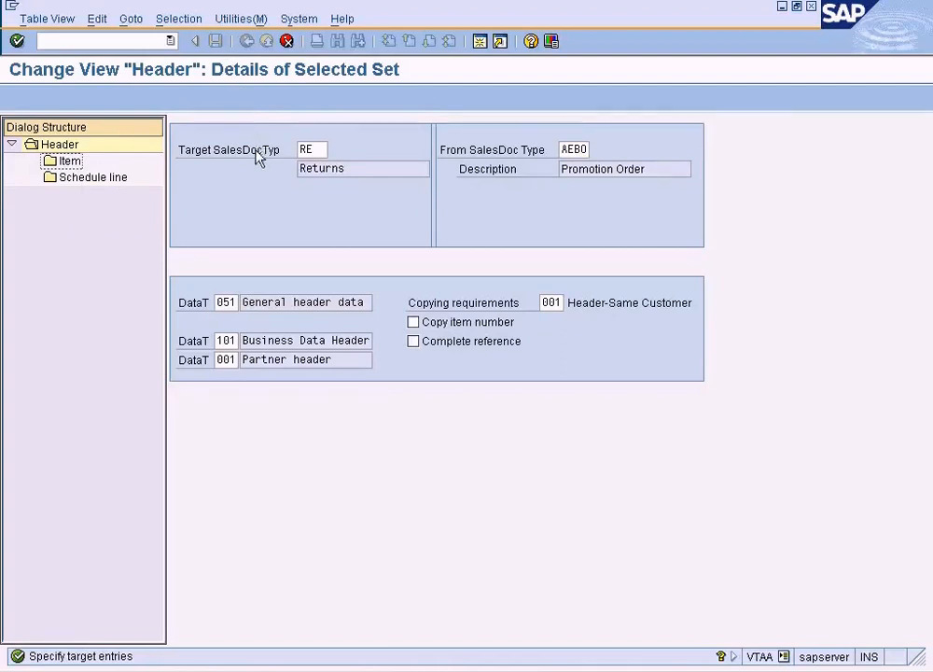
Step: Copy the header copy-control entry as source AEBO to target RE with all its dependent entries and save it
click(291, 208)
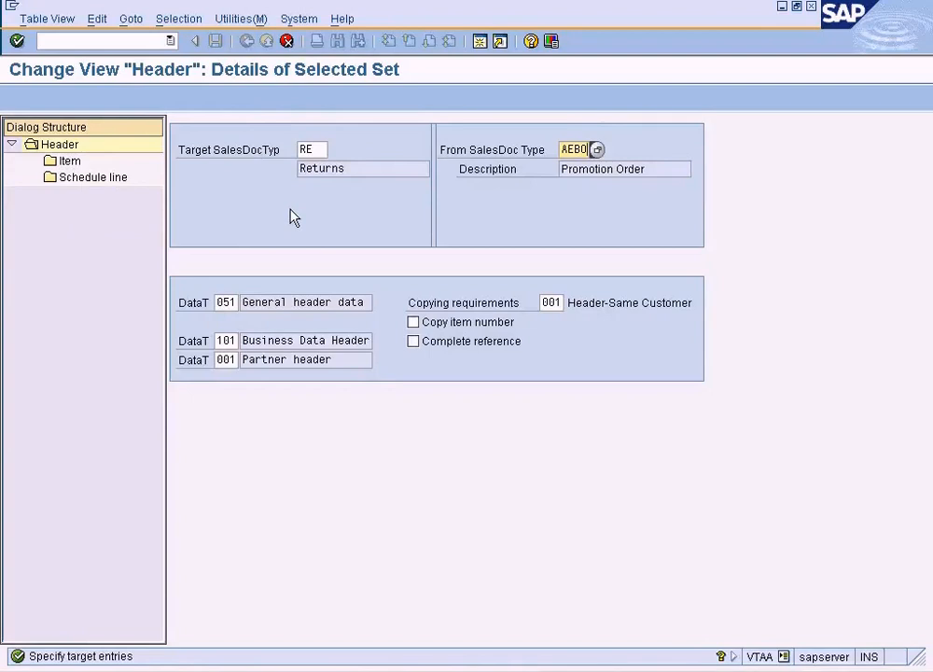
key(Return)
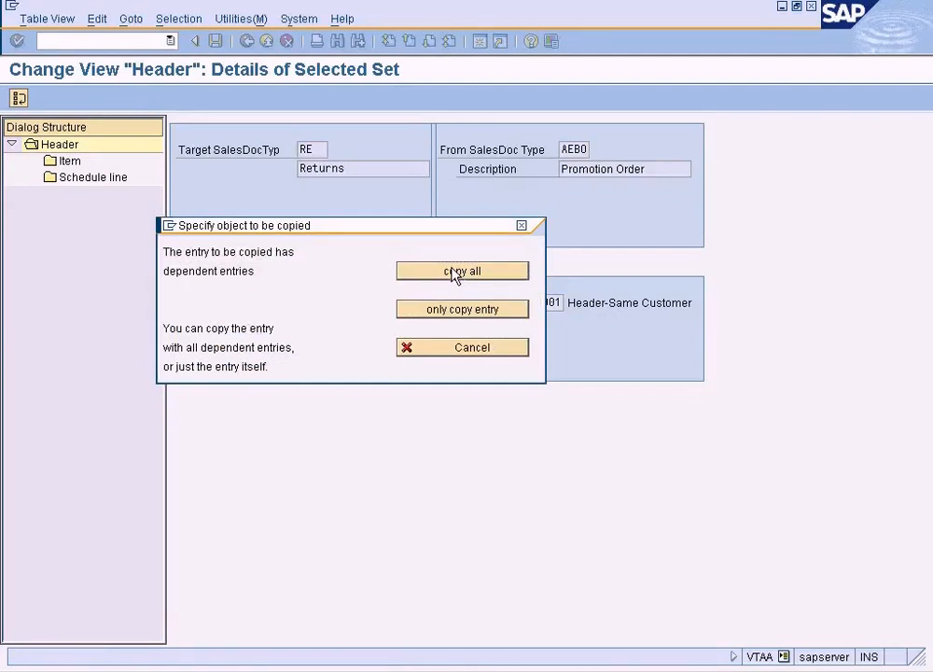
click(454, 271)
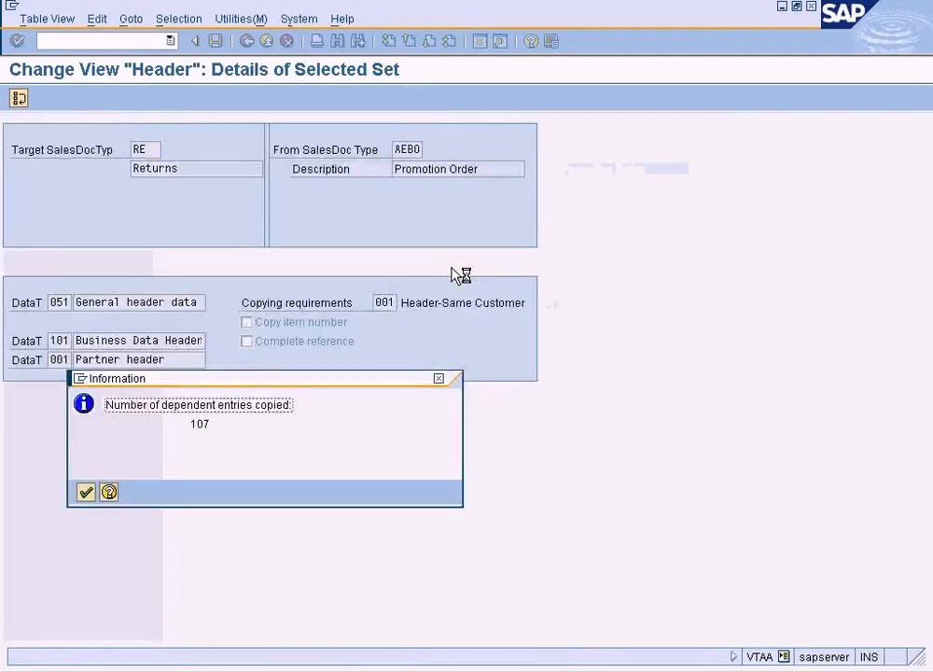
click(87, 492)
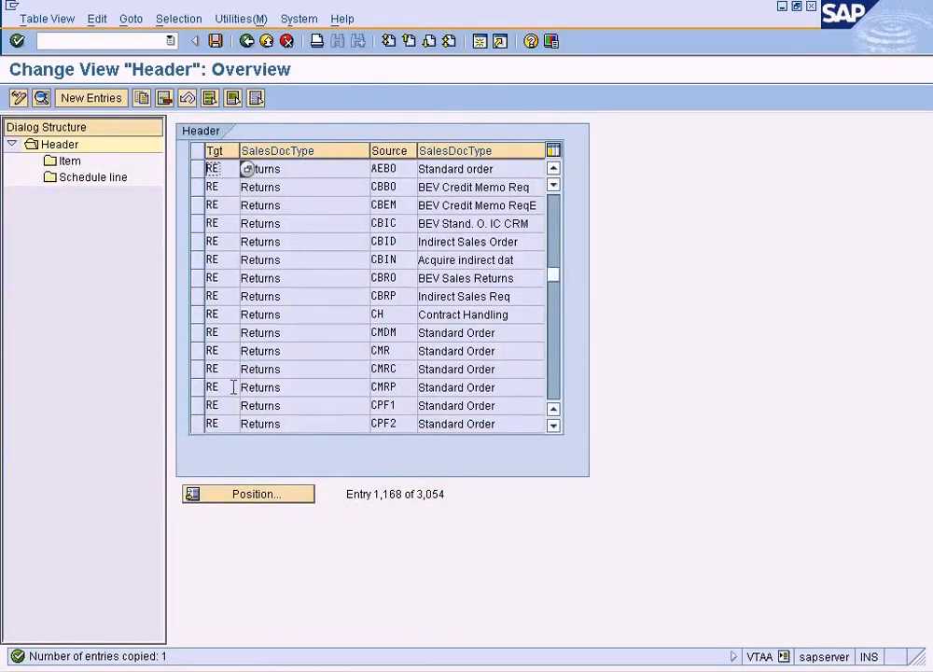
click(199, 169)
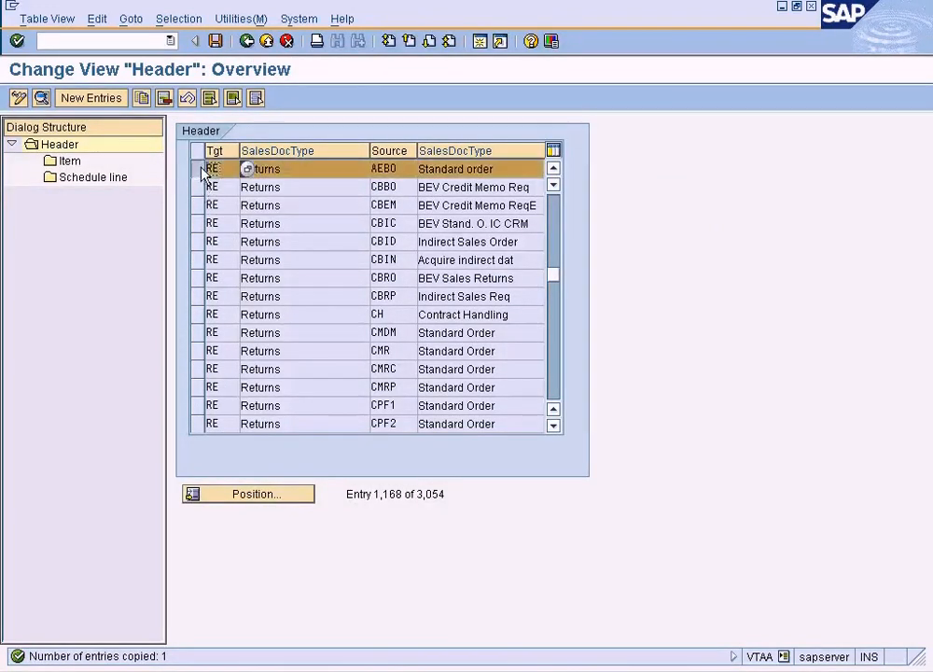
click(71, 161)
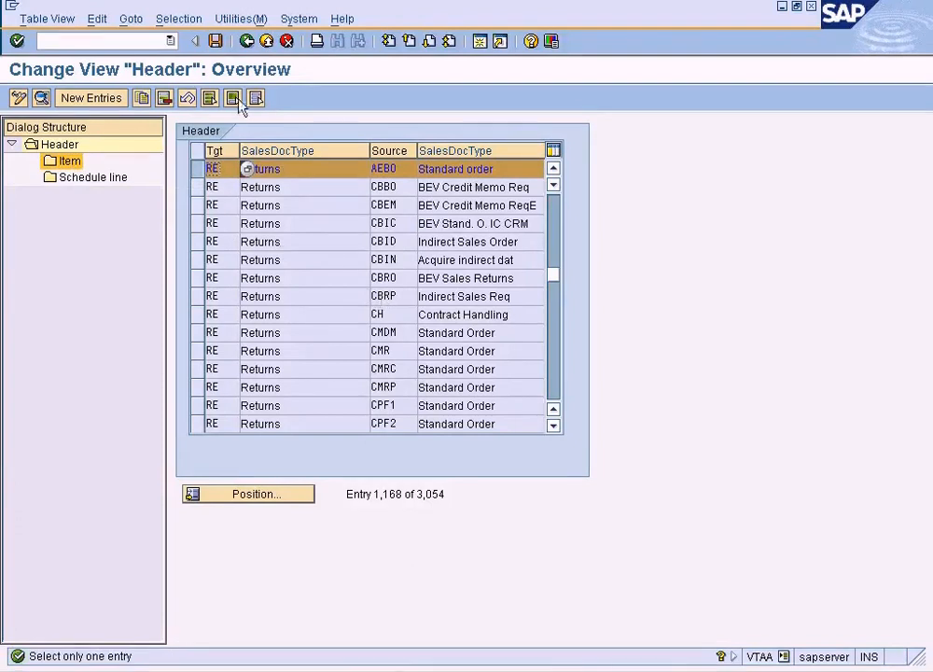
click(216, 41)
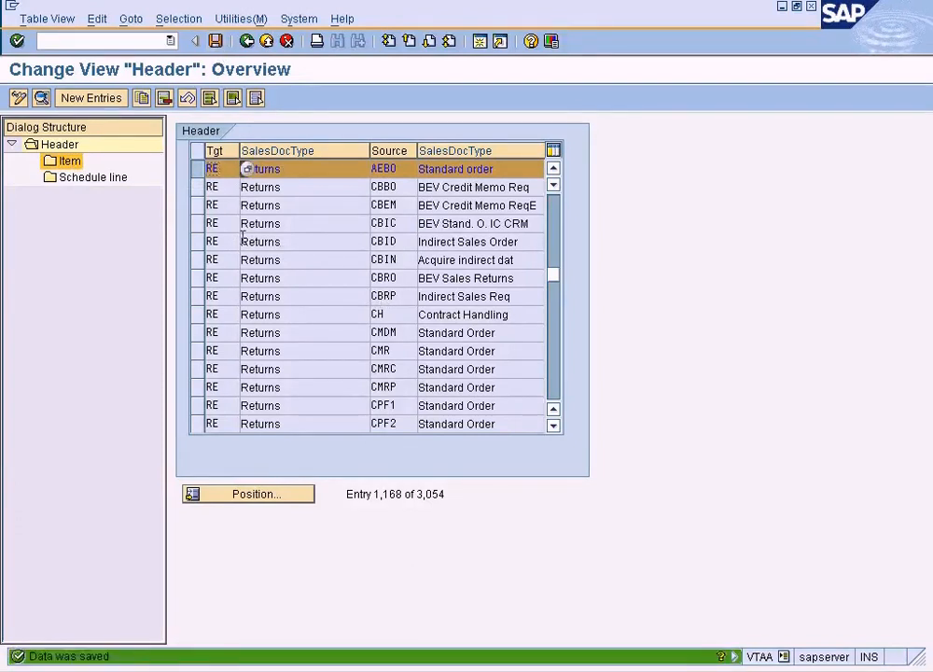
Step: Try to open the item-level entries of the RE from AEBO row, and leave the header overview
click(197, 188)
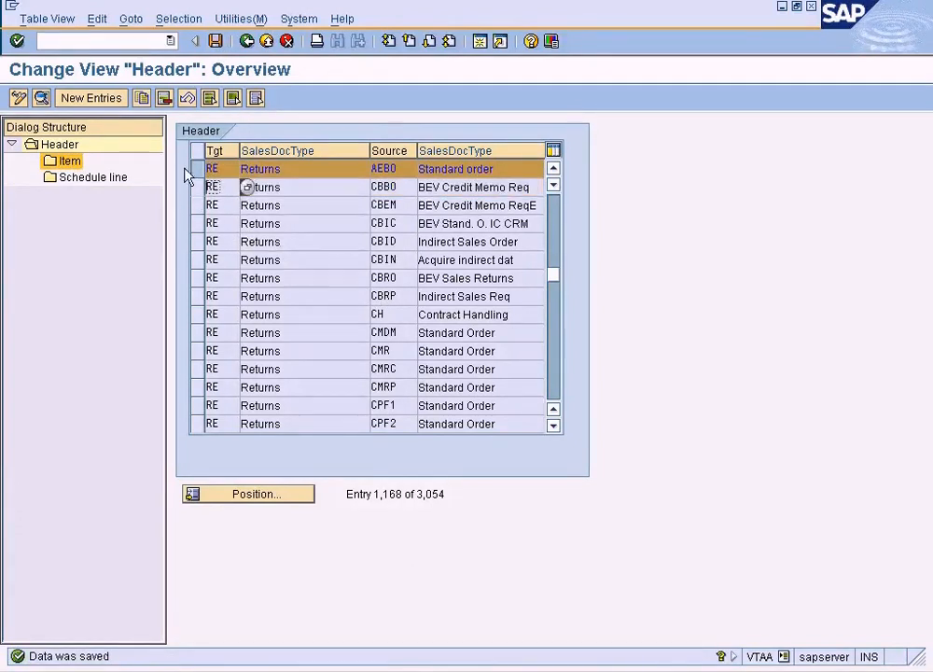
click(65, 162)
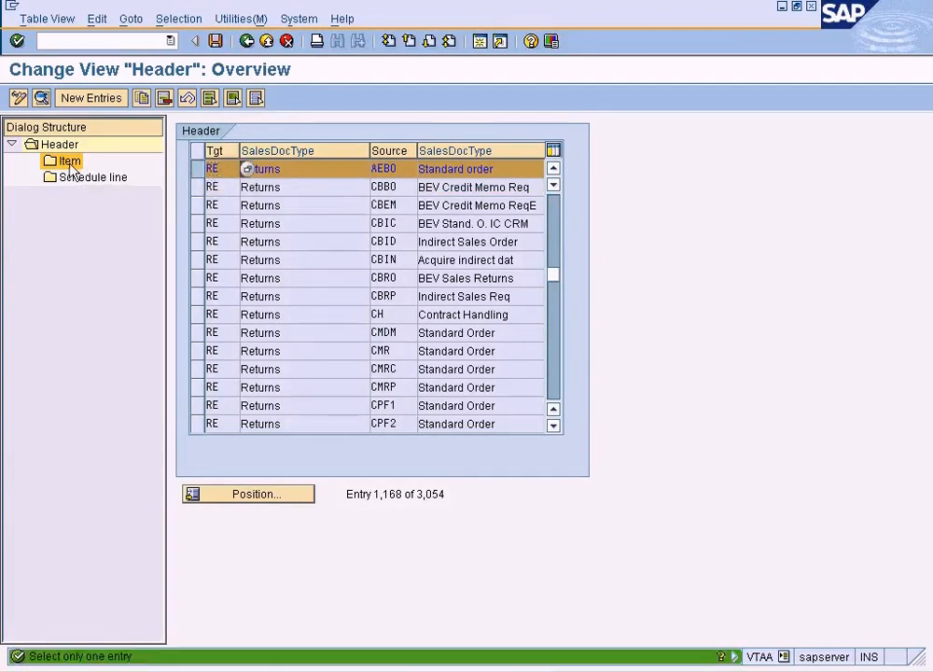
click(246, 41)
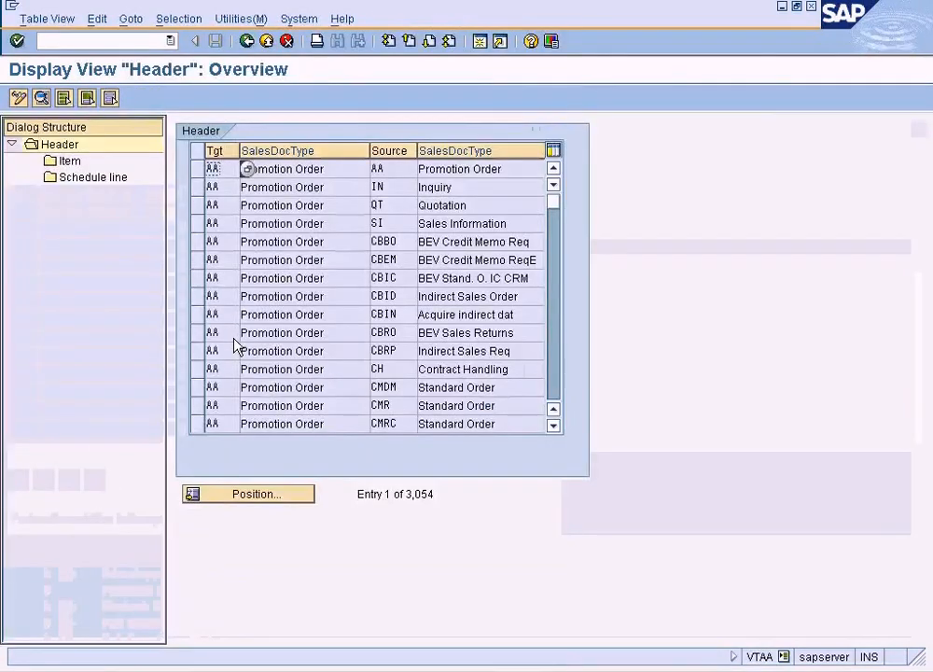
Step: Reposition the copy-control header list at target document type RE with source AEB
click(267, 498)
text(re)
key(Tab)
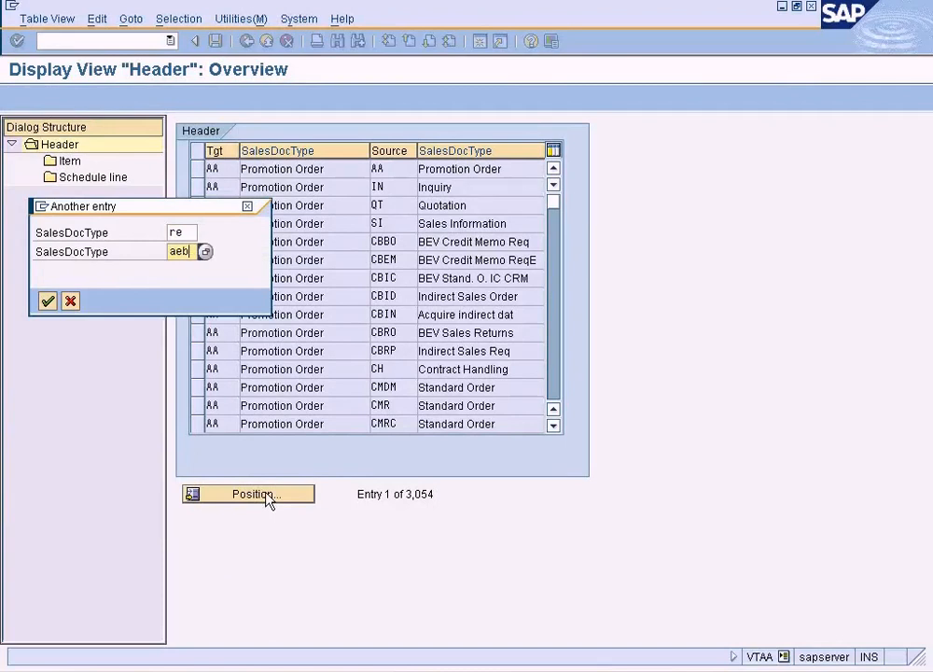
text(aeb)
key(Return)
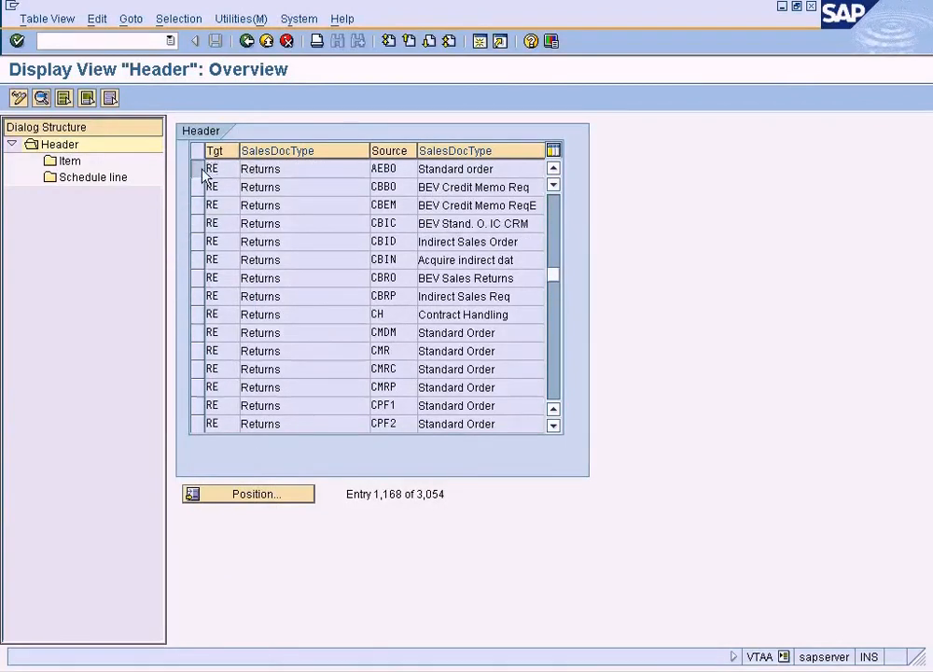
Step: Open the item entries of the RE from AEBO row and position the list at item category TAN
click(199, 170)
double_click(69, 161)
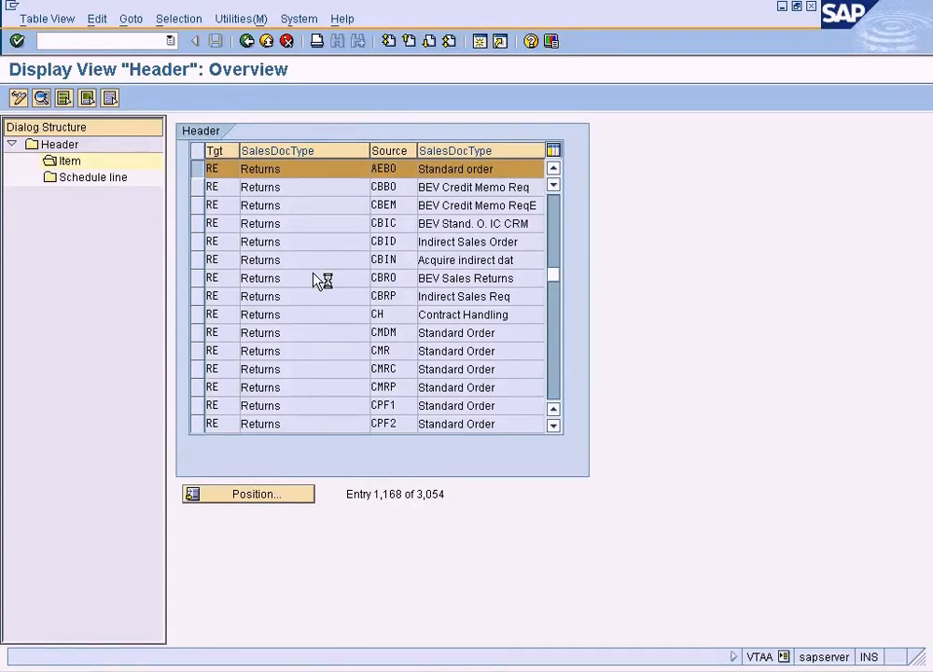
click(282, 502)
text(tan)
key(Return)
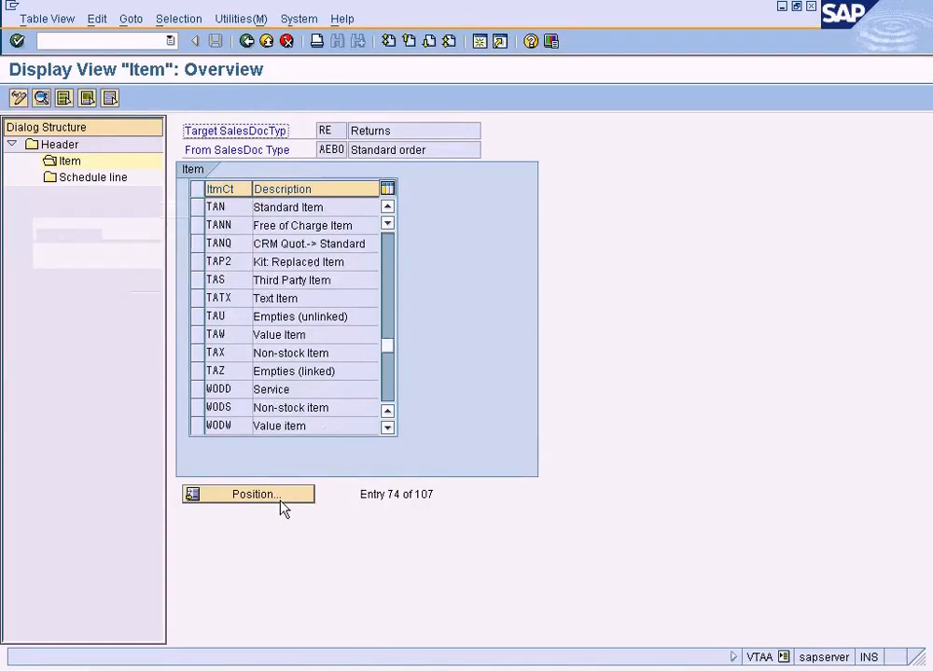
Step: Leave the copy-control views and the activity selection, and switch to the Create Sales Order session
click(249, 47)
click(249, 47)
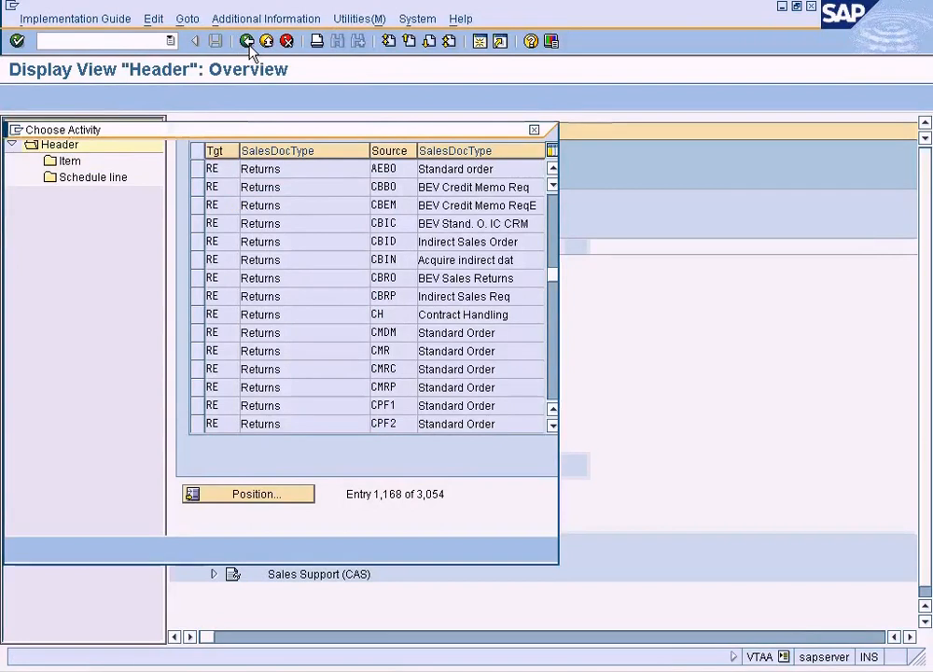
click(93, 549)
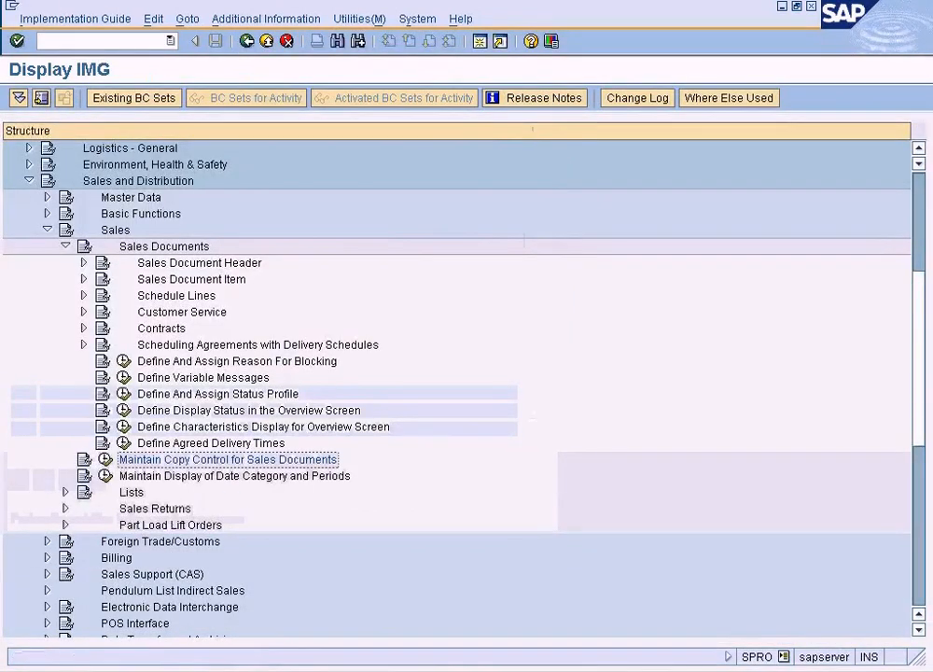
click(223, 627)
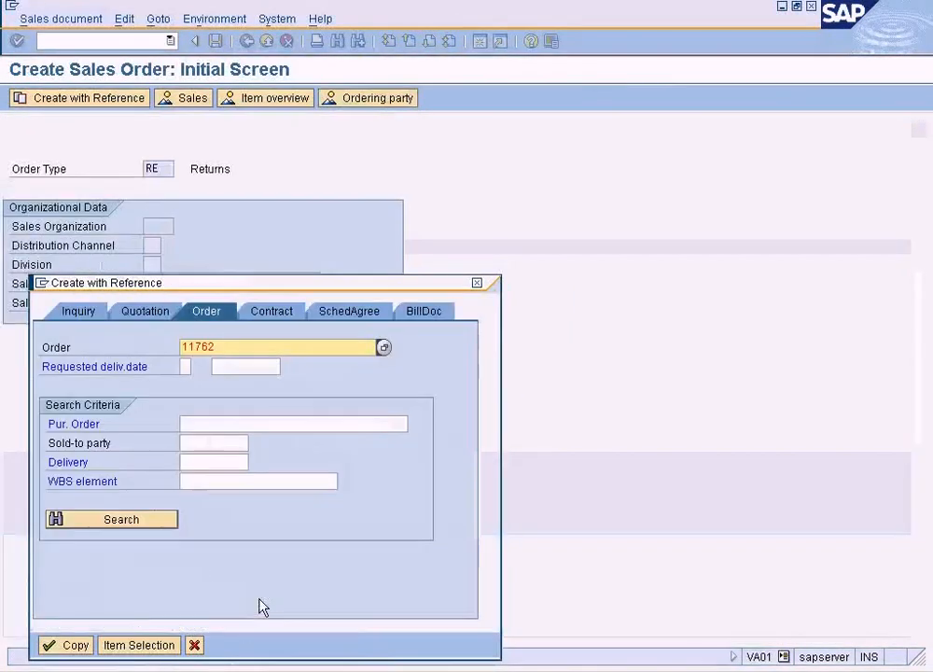
Step: Restart the creation with reference and copy the already entered order into a return
click(194, 645)
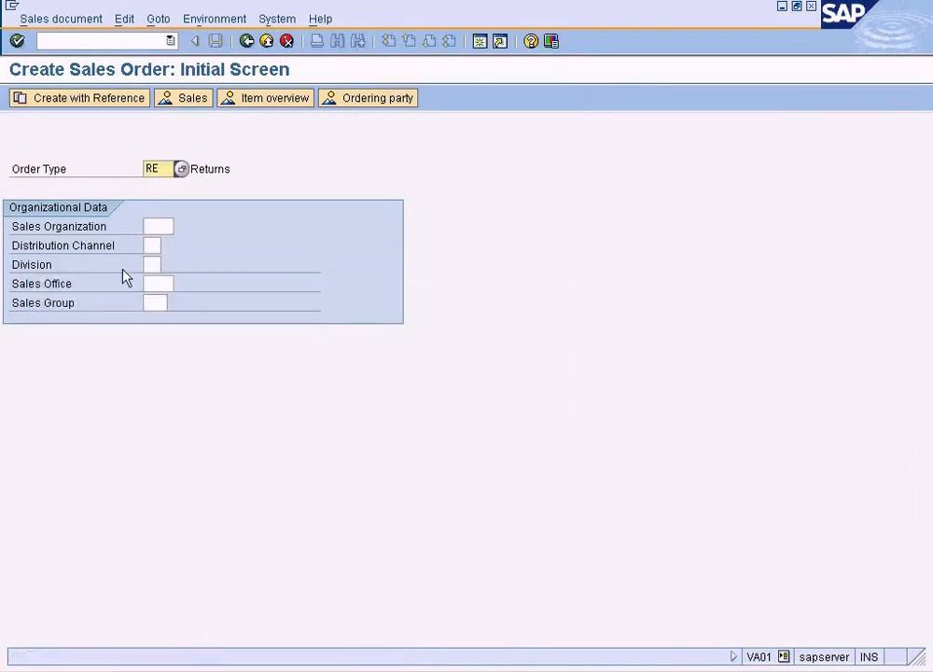
click(100, 98)
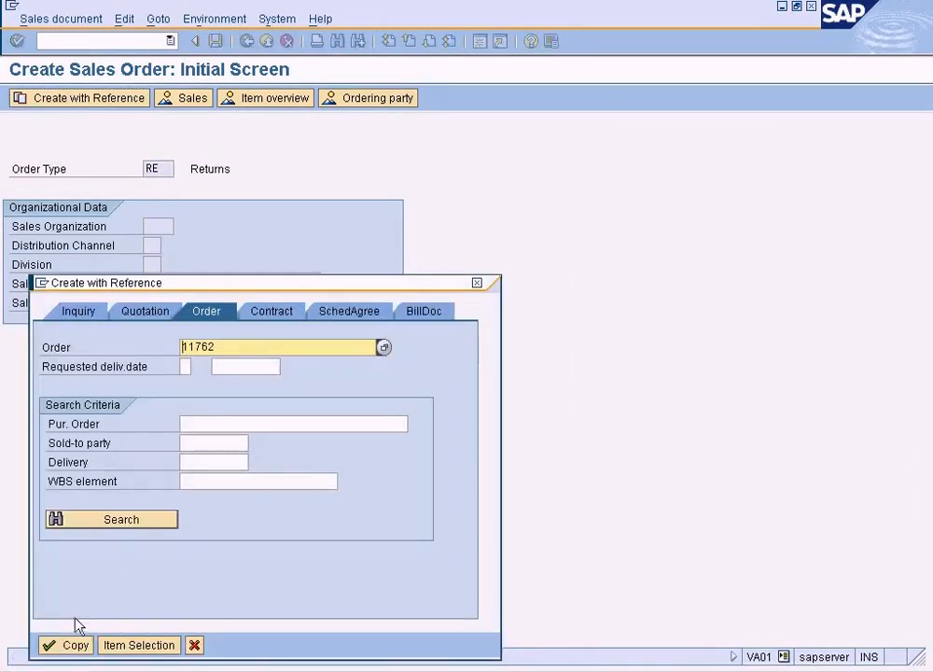
click(71, 645)
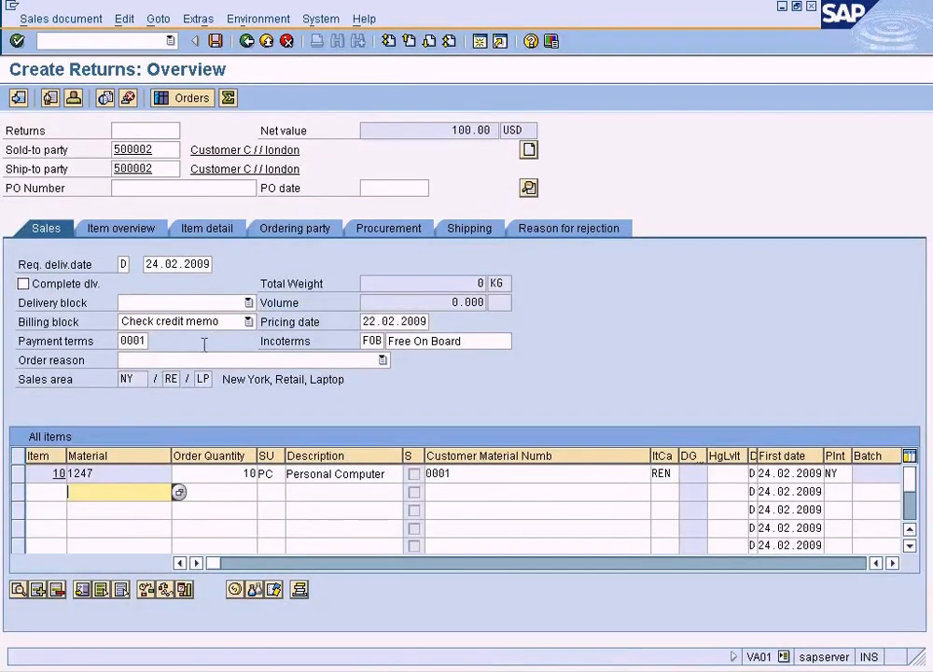
Step: Try to set the Personal Computer item's quantity to 2 and choose Damaged in transit as order reason
double_click(235, 477)
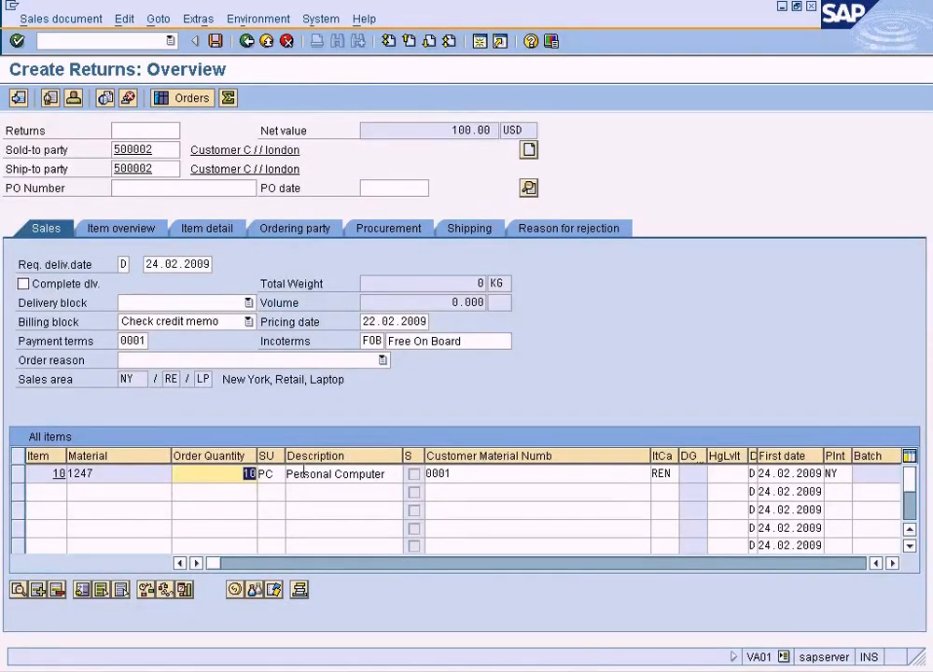
text(2)
key(Return)
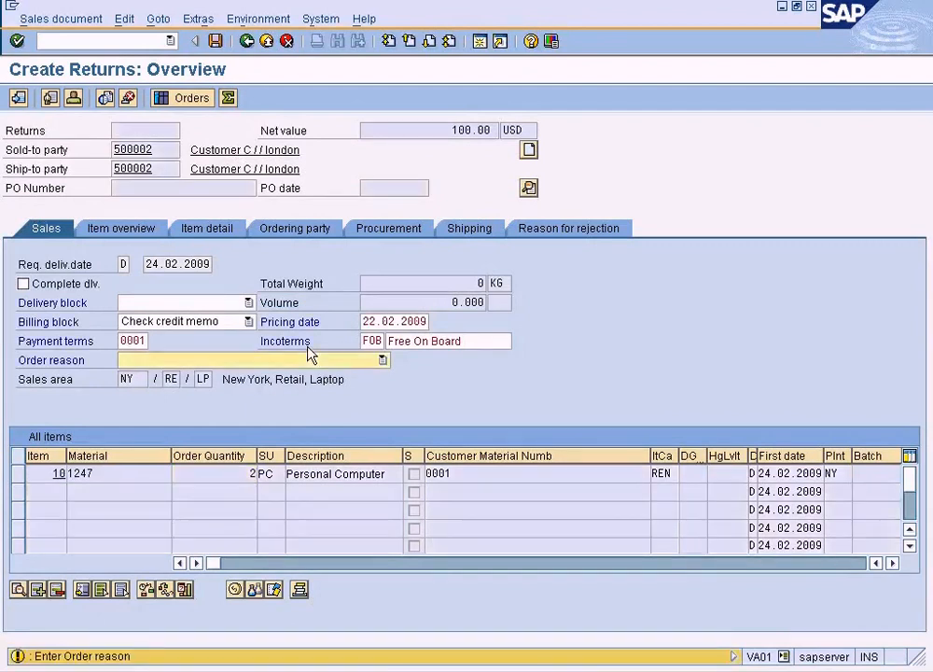
click(381, 359)
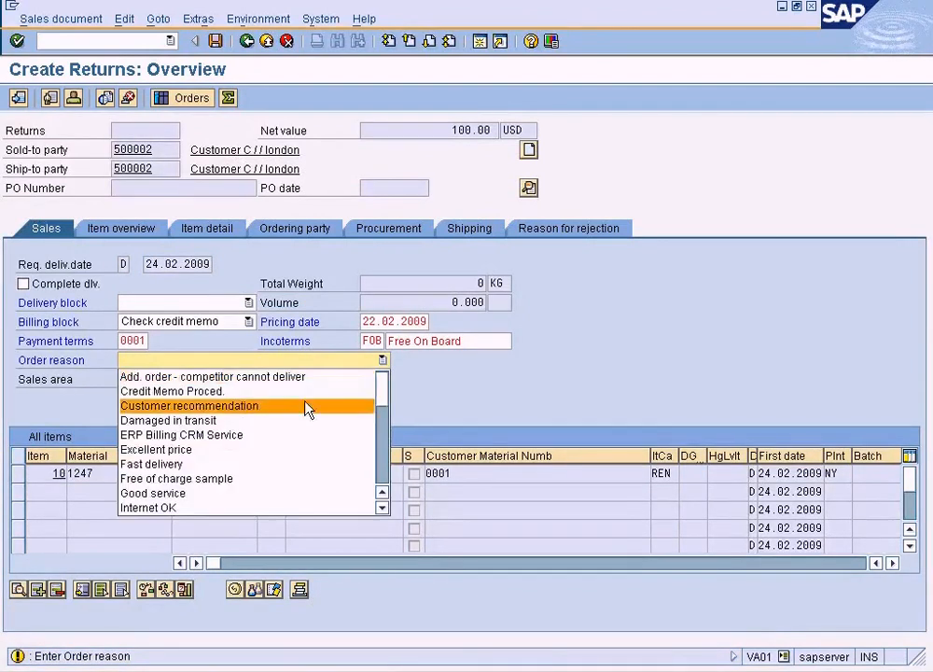
click(378, 454)
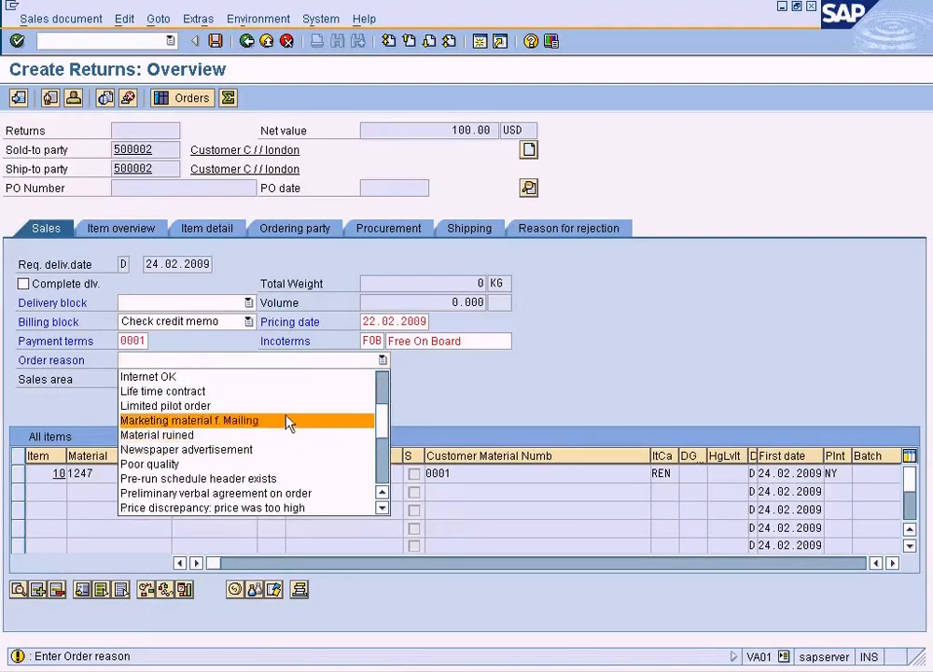
drag(380, 433, 381, 410)
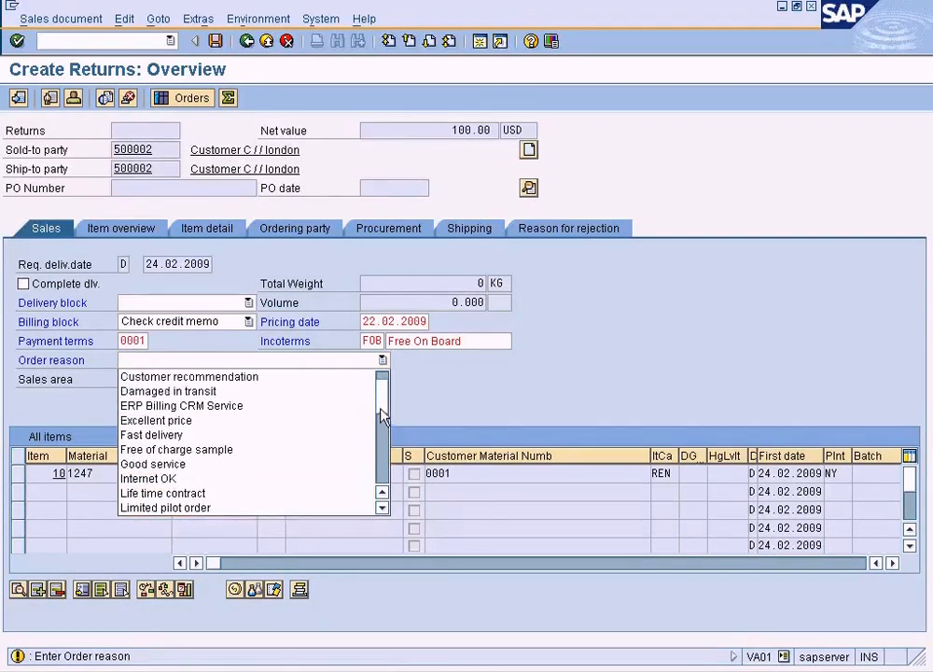
click(321, 392)
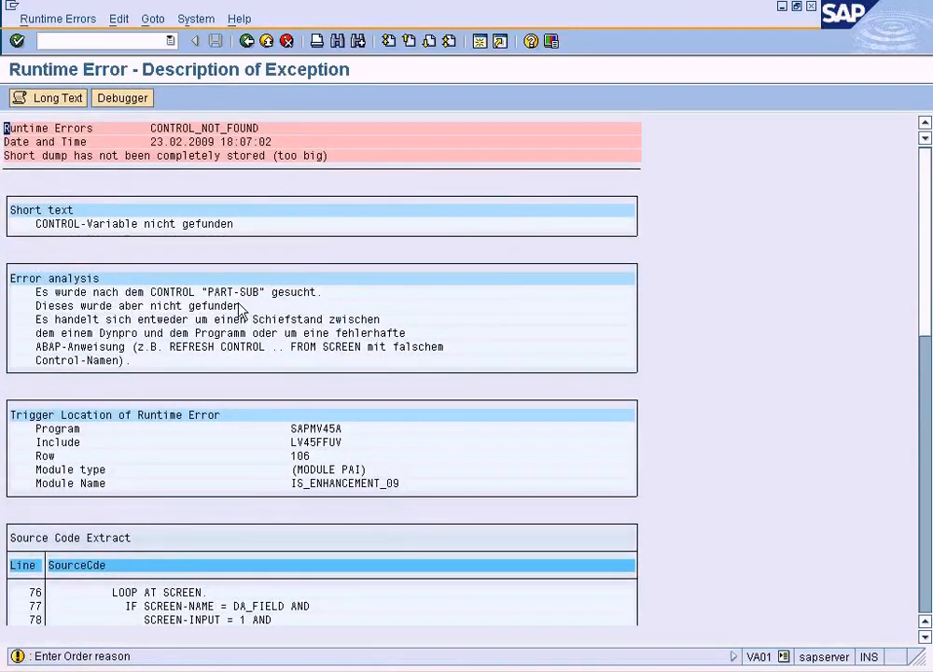
Step: Exit the runtime error, reopen Create Sales Order and start creating the RE return with reference
click(248, 42)
double_click(145, 262)
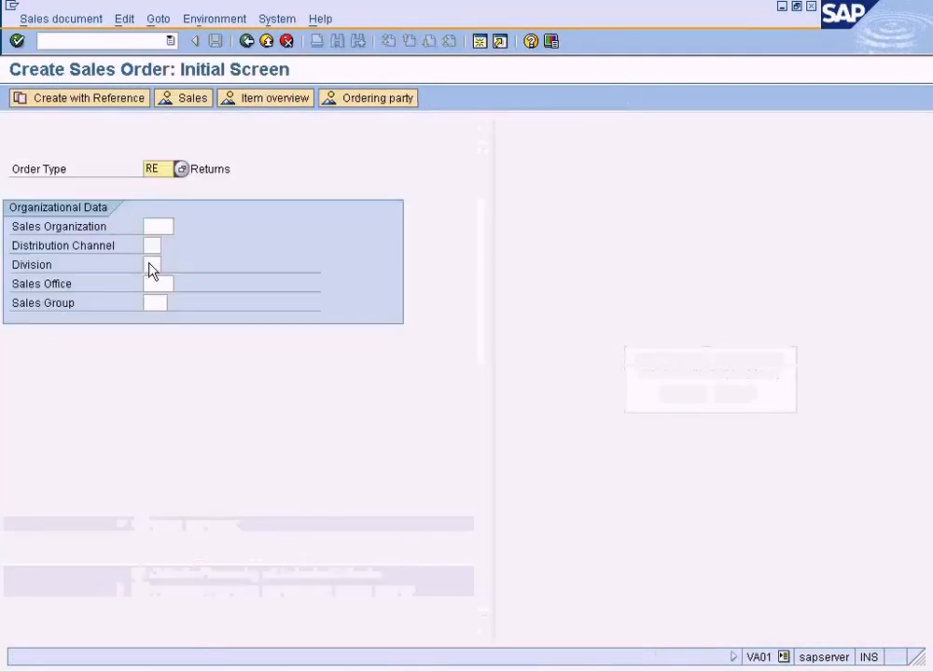
click(129, 101)
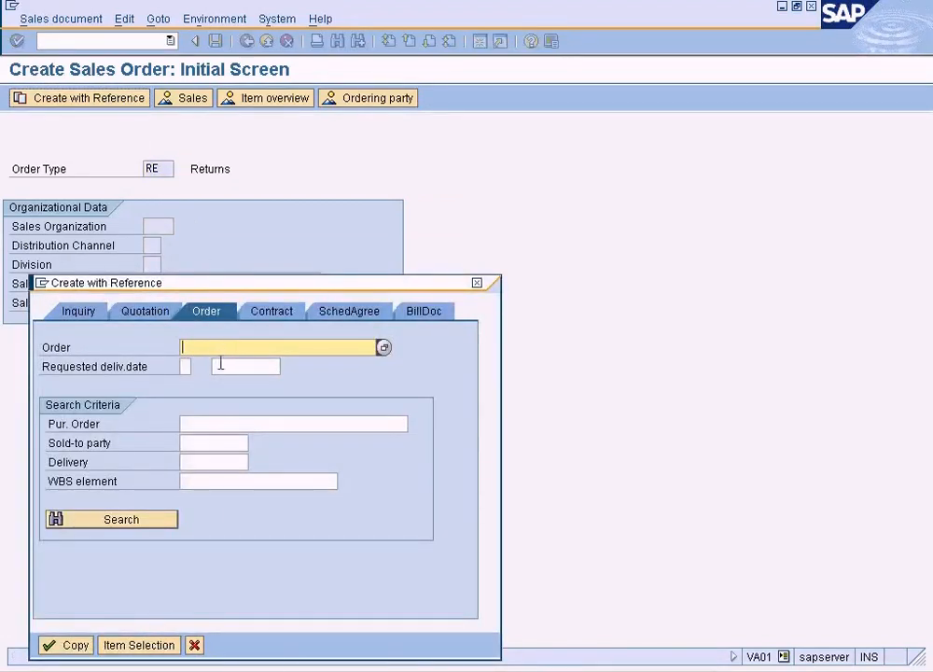
Step: Find the reference order by sales organization NY and copy it into the return
click(382, 348)
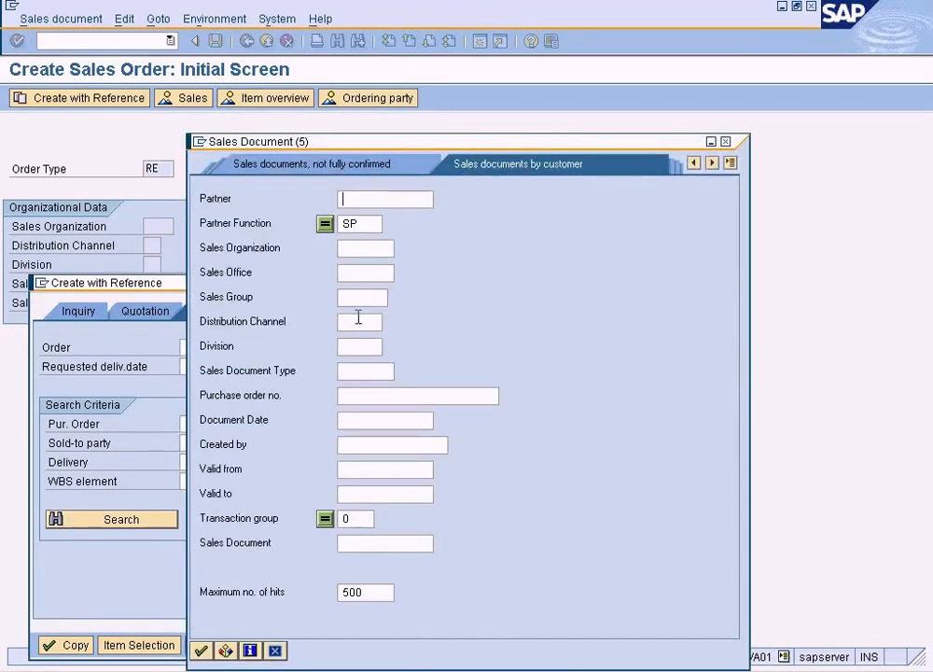
click(363, 249)
text(NY)
key(Return)
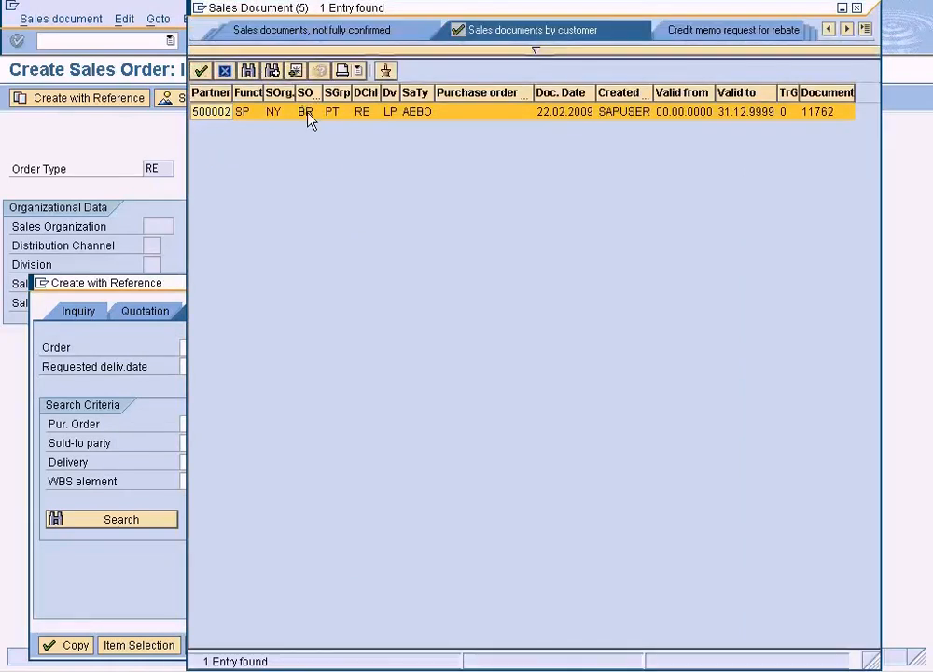
double_click(308, 112)
click(75, 645)
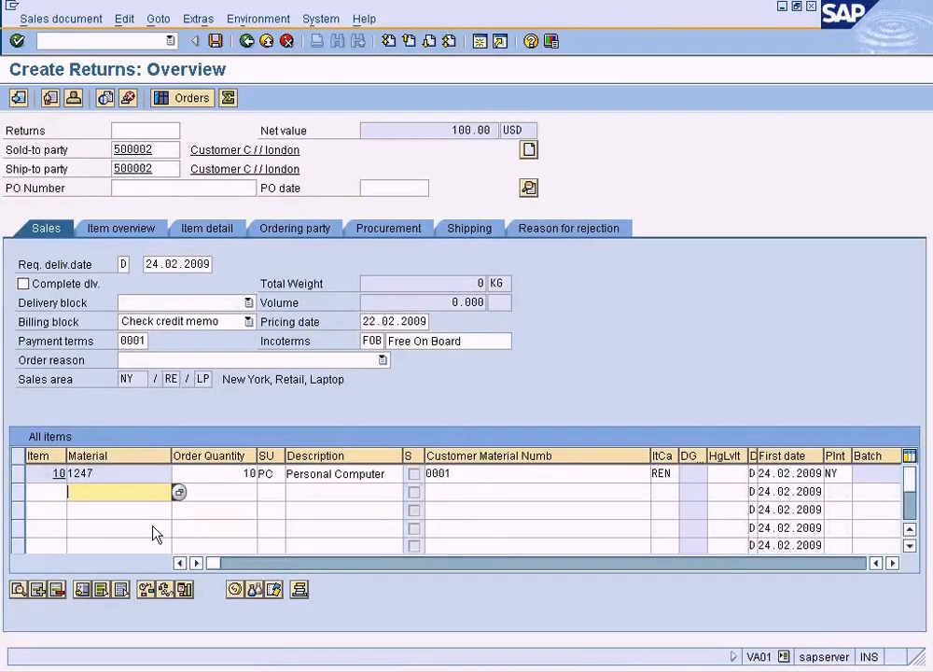
Step: Set the Personal Computer item's order quantity to 2 and the return's order reason to Damaged in transit
double_click(248, 473)
text(2)
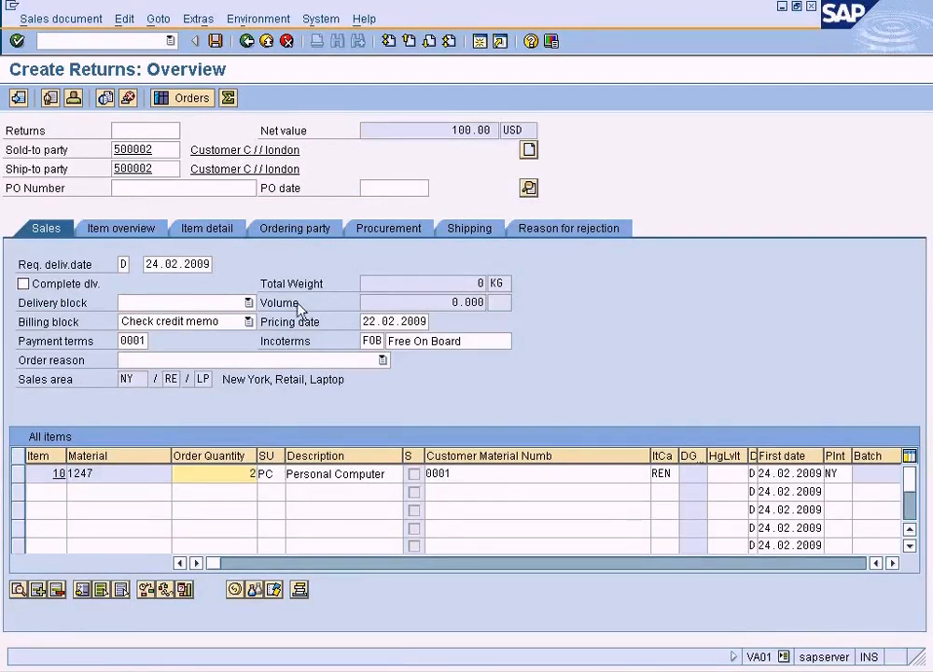
click(341, 361)
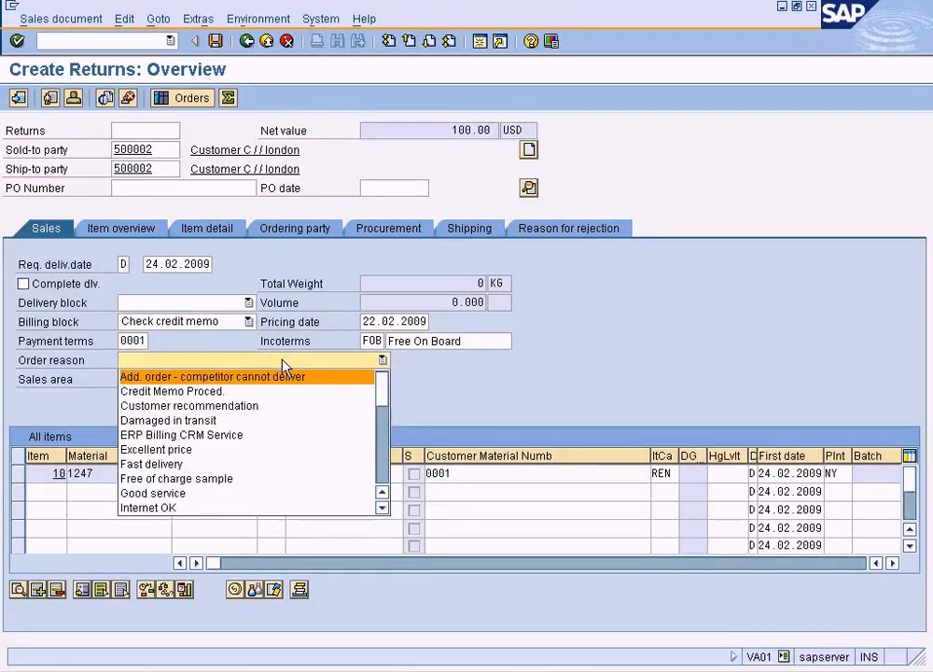
click(317, 422)
click(198, 264)
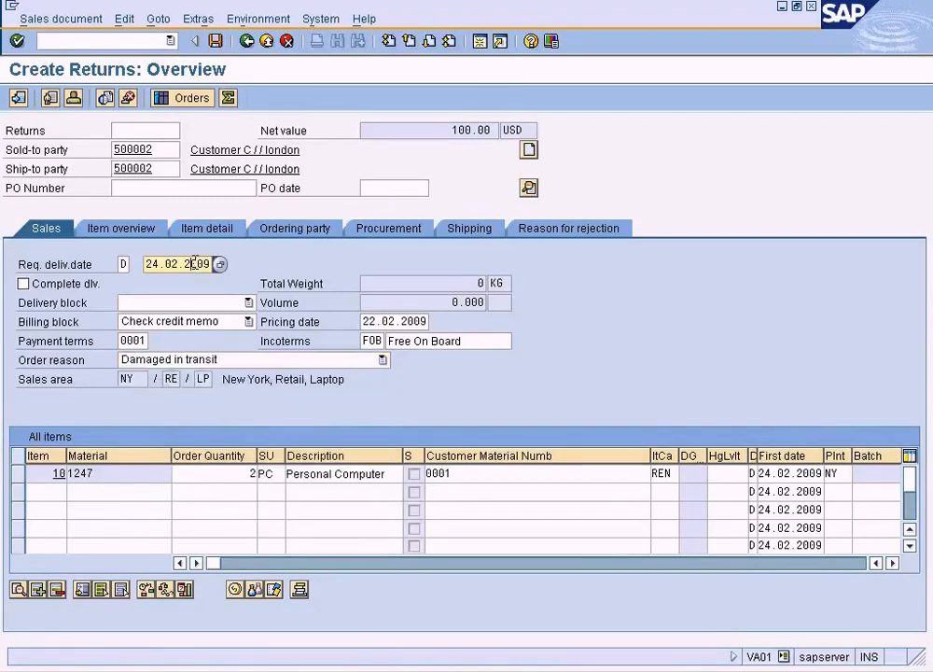
key(Return)
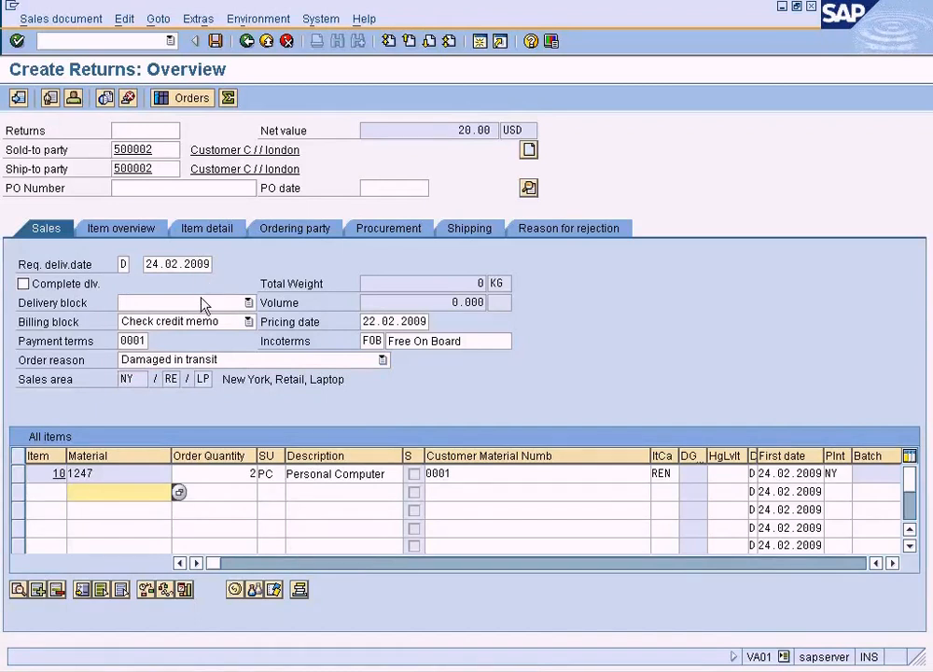
Step: Save the return and choose to edit the incomplete document, opening its incompletion log
click(308, 477)
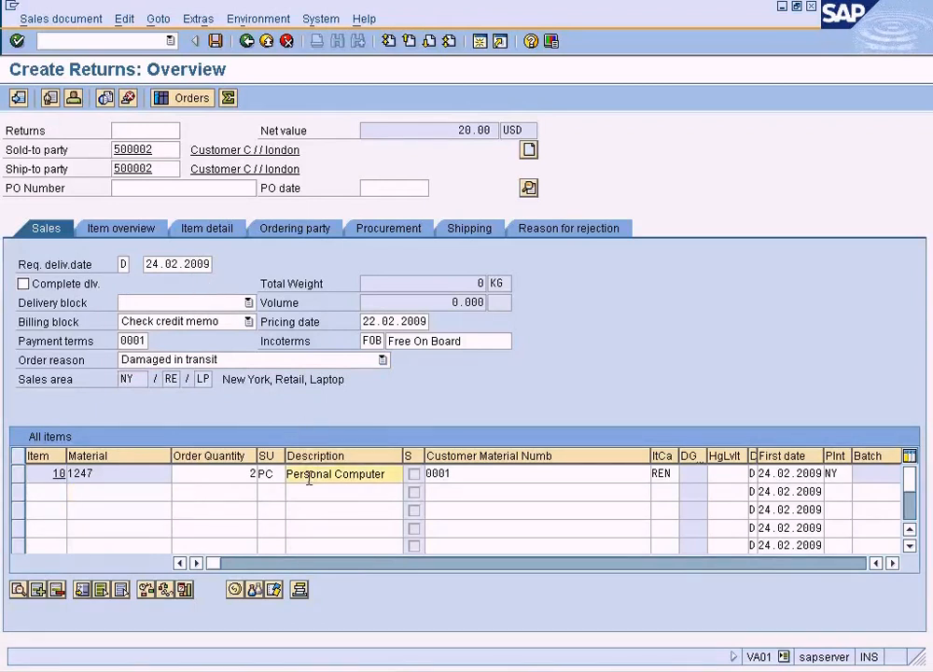
key(Return)
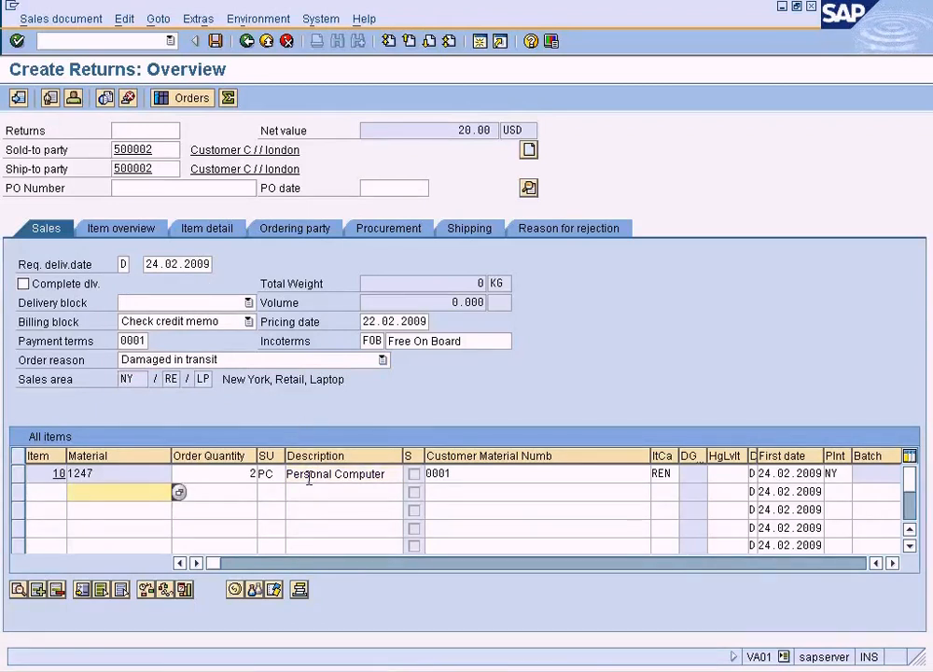
click(215, 43)
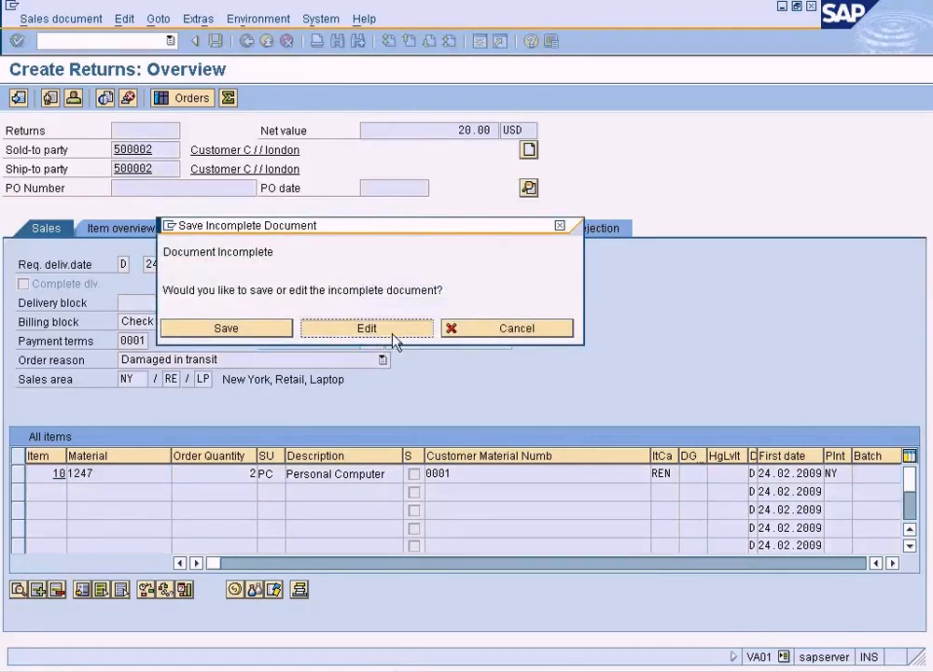
click(392, 332)
double_click(191, 240)
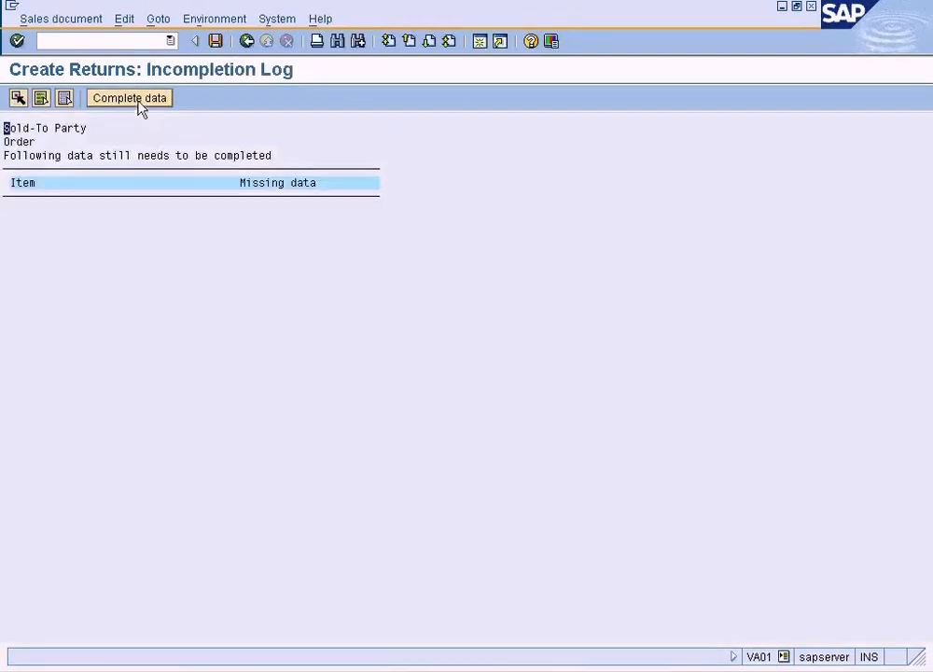
Step: Complete the Personal Computer item's missing shipping data with a gross weight of 10 KG and save the return
click(135, 101)
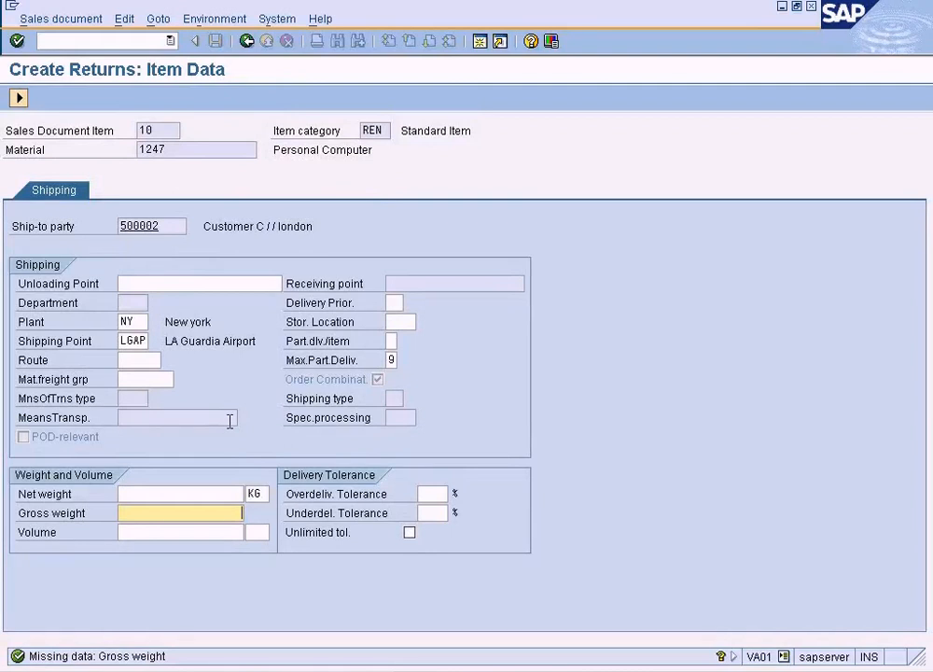
key(shift+Tab)
key(shift+Tab)
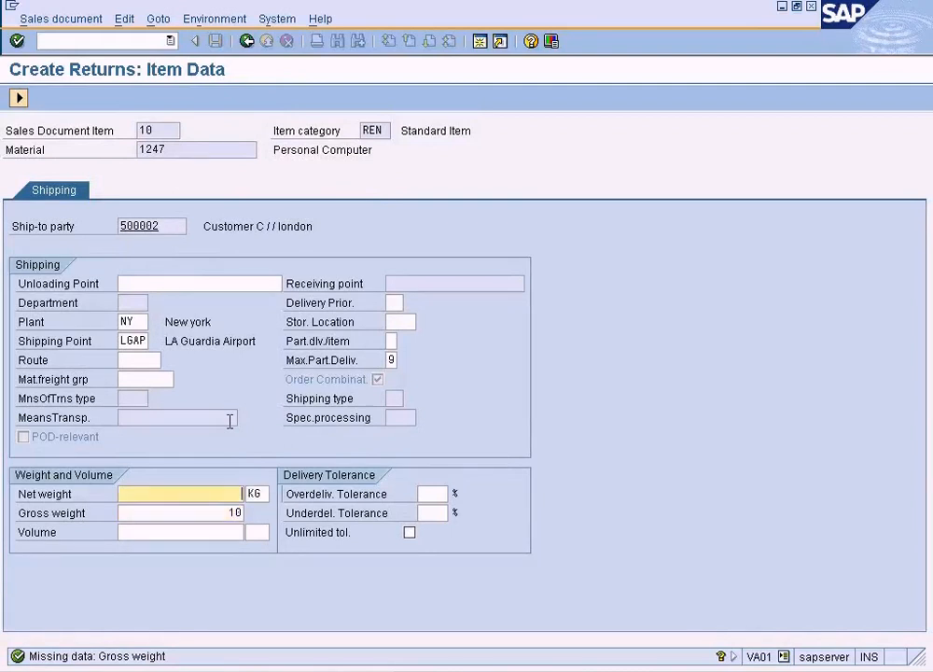
click(19, 98)
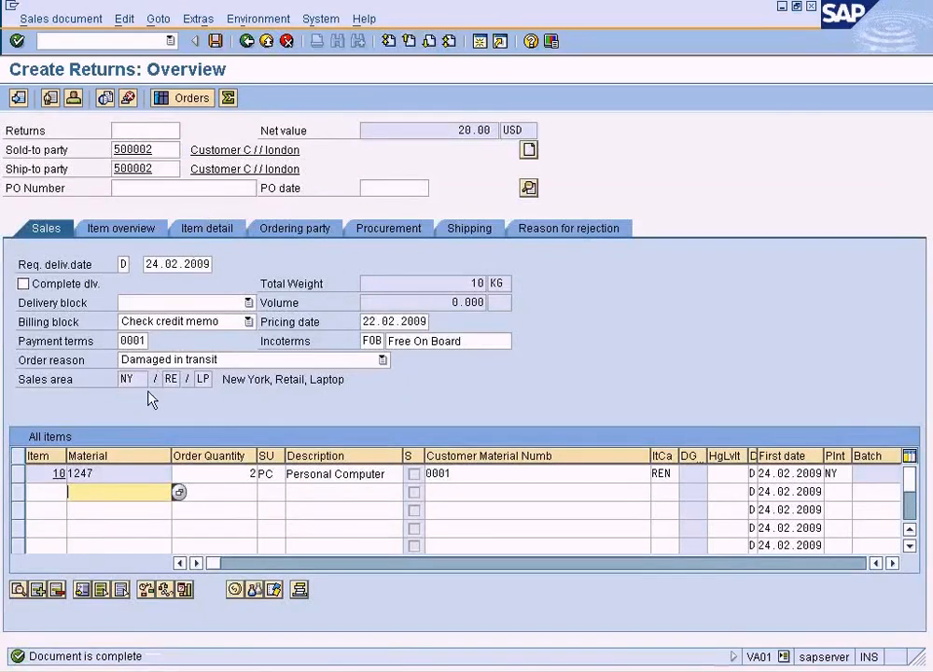
click(216, 42)
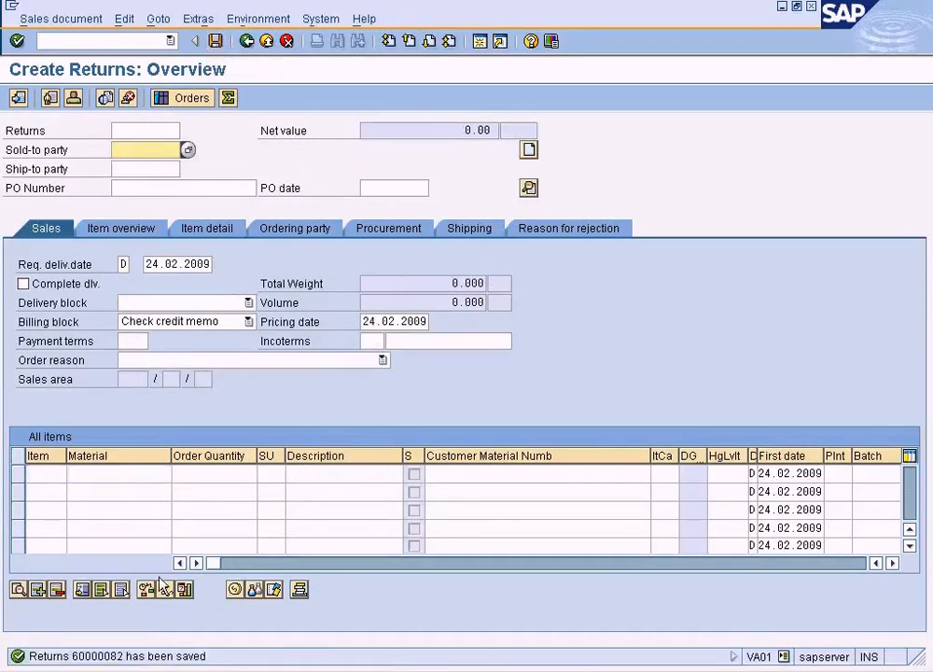
Step: View the save message's details, select the return's document number there, and exit order creation to SAP Easy Access
double_click(129, 657)
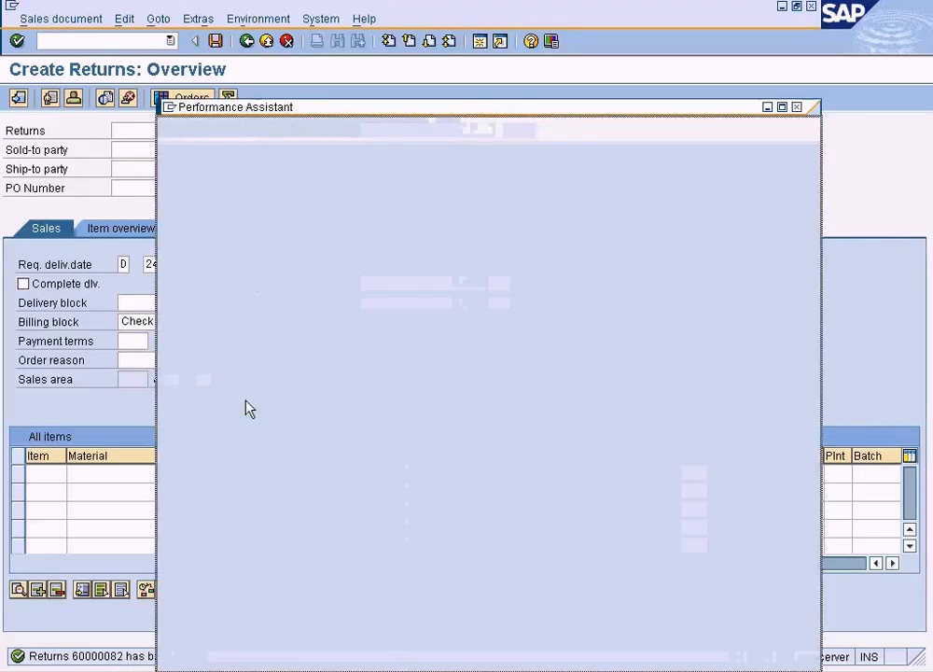
double_click(285, 170)
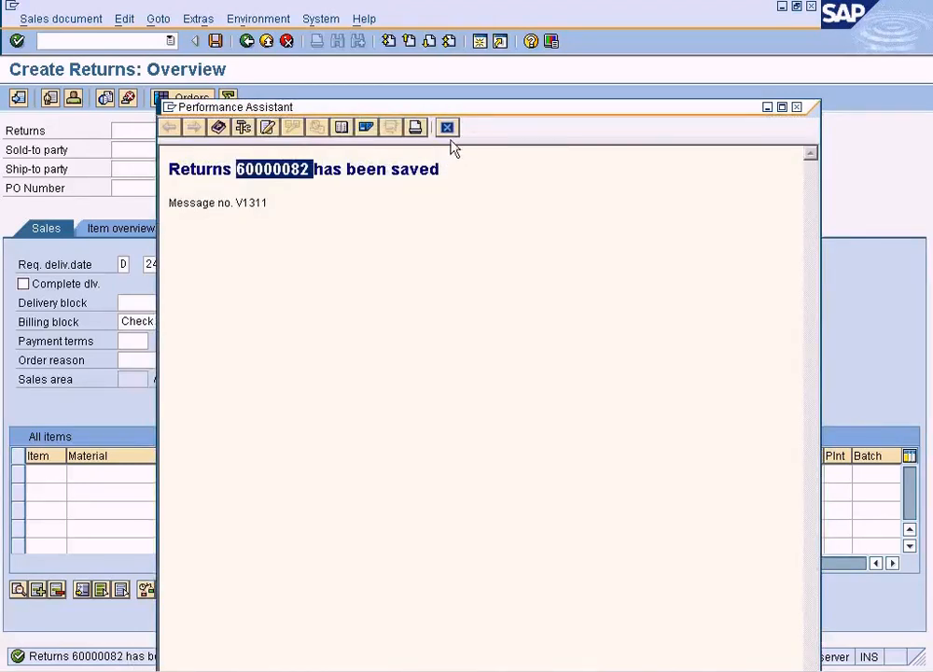
click(445, 129)
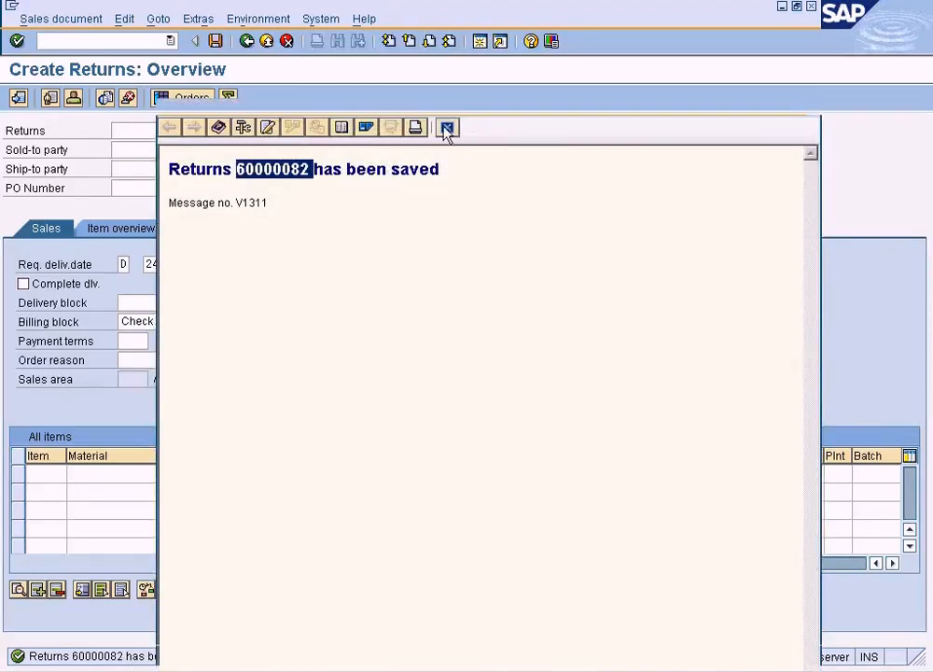
click(246, 43)
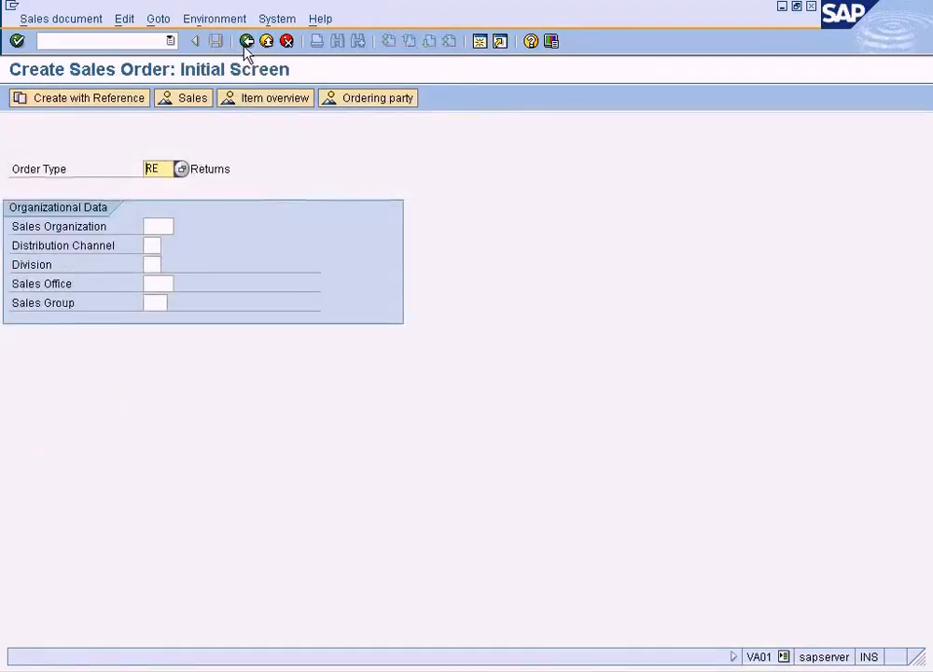
click(245, 43)
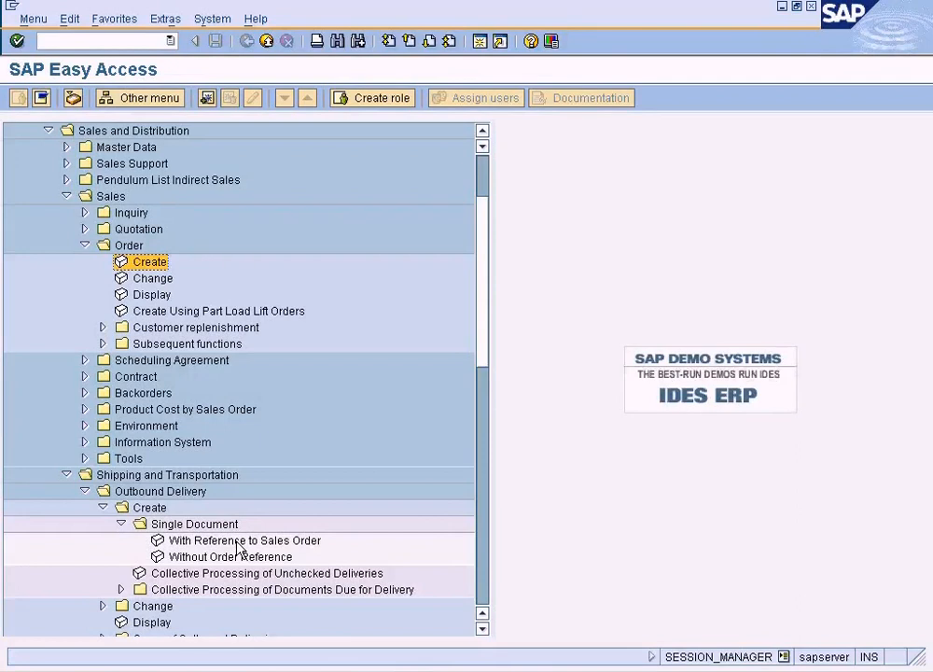
Step: Open transaction VA03 in a new session and display the document flow of the saved return
click(244, 670)
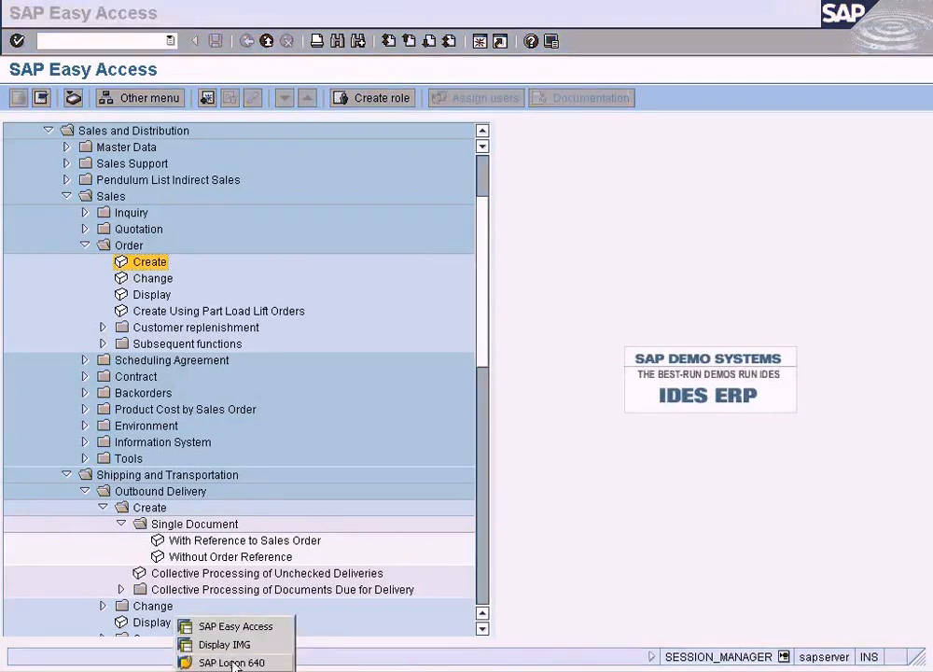
click(568, 338)
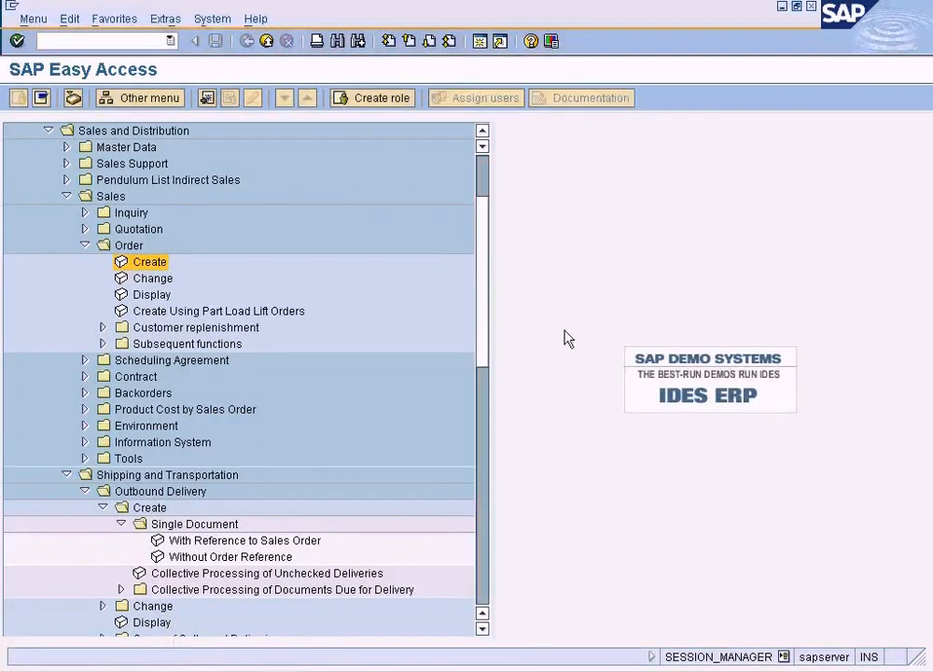
click(480, 42)
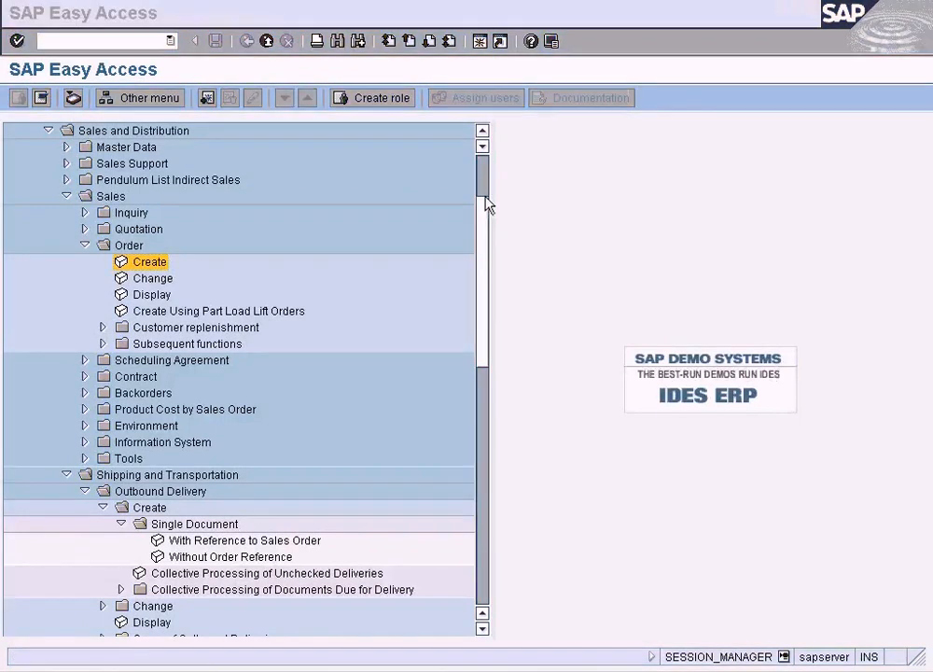
text(va03)
key(Return)
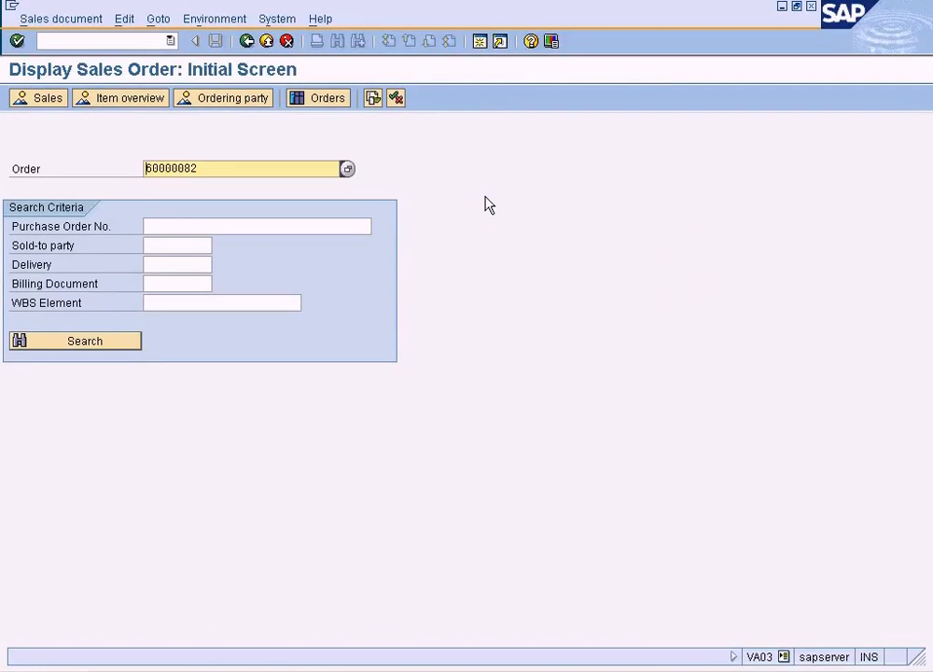
click(373, 98)
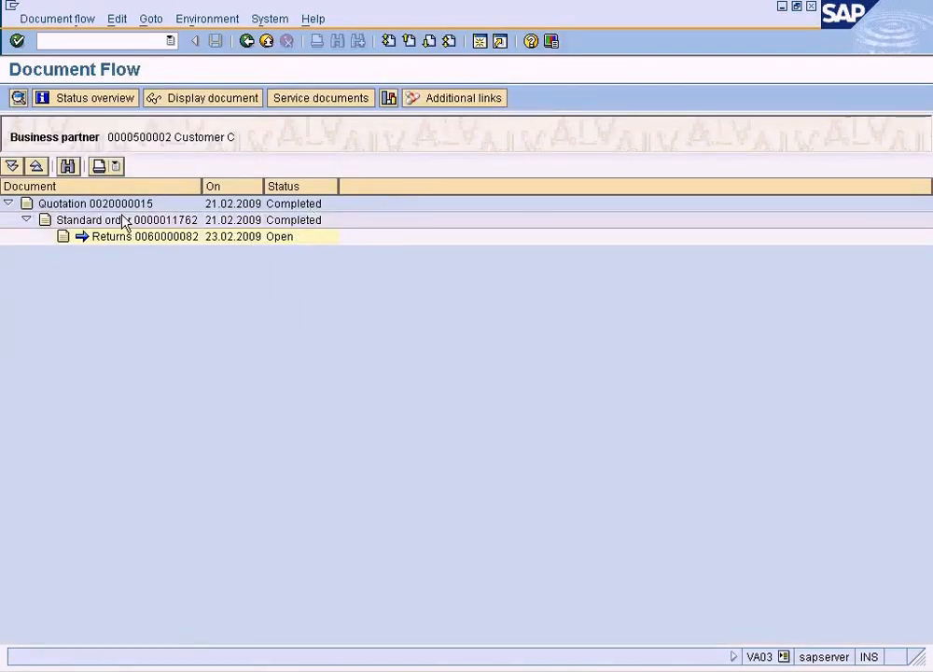
Step: Examine the quotation, standard order and return entries in the document flow, widening the Document column, and exit to SAP Easy Access
mouse_move(169, 243)
click(183, 222)
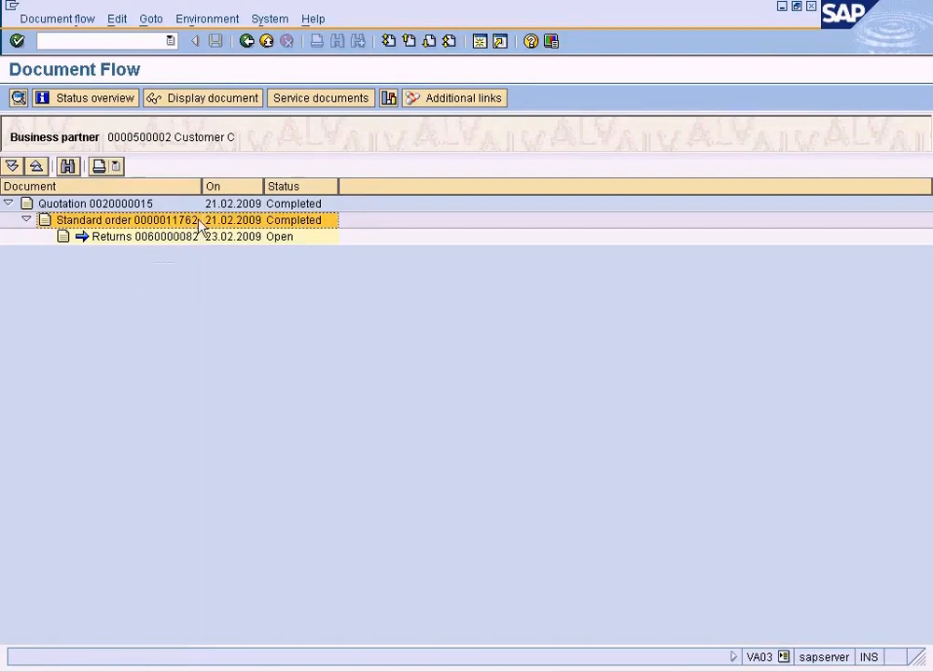
click(138, 207)
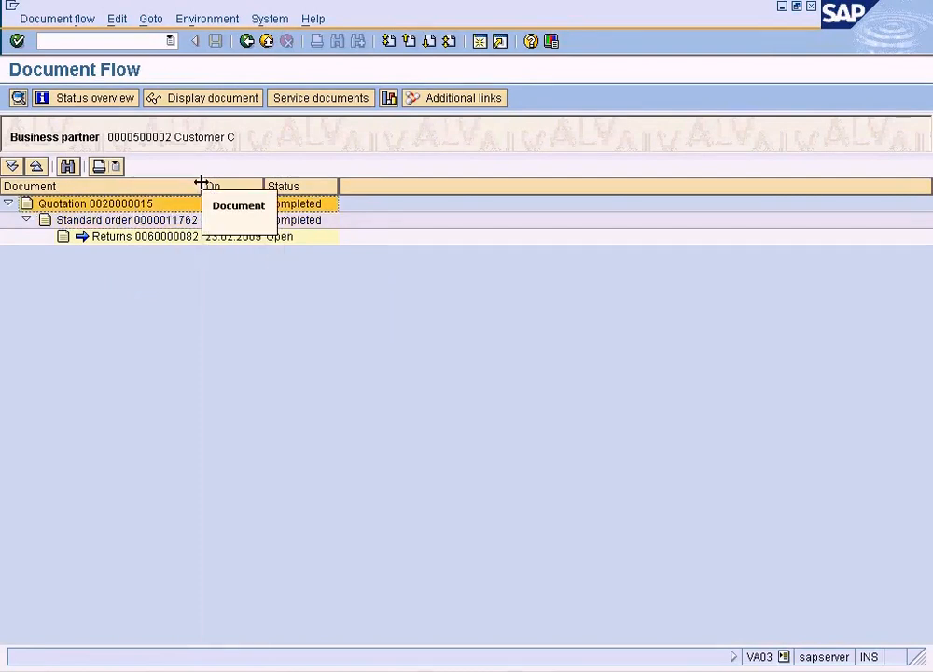
drag(202, 186, 229, 186)
click(177, 239)
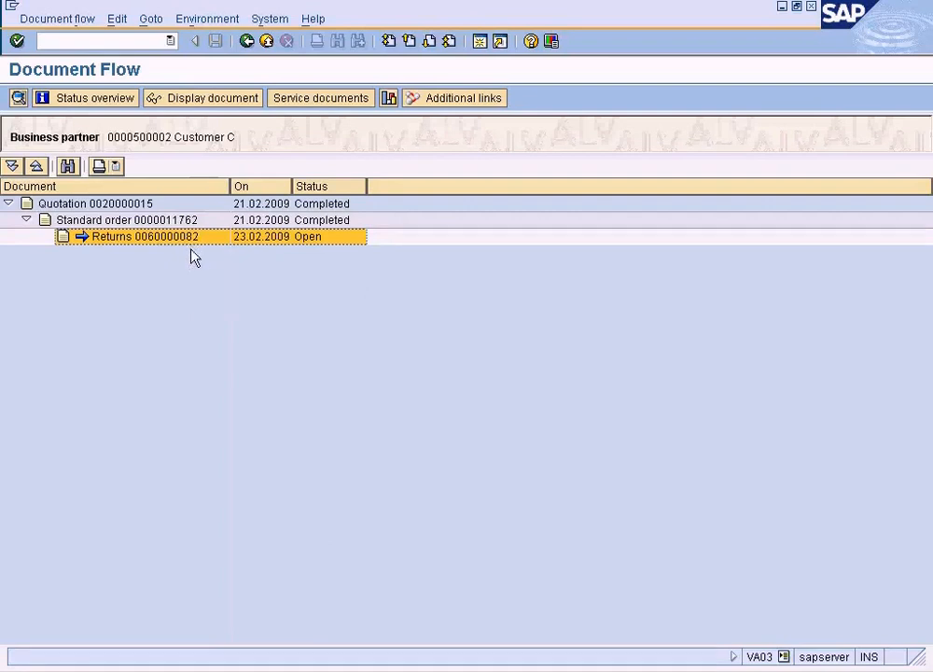
click(173, 224)
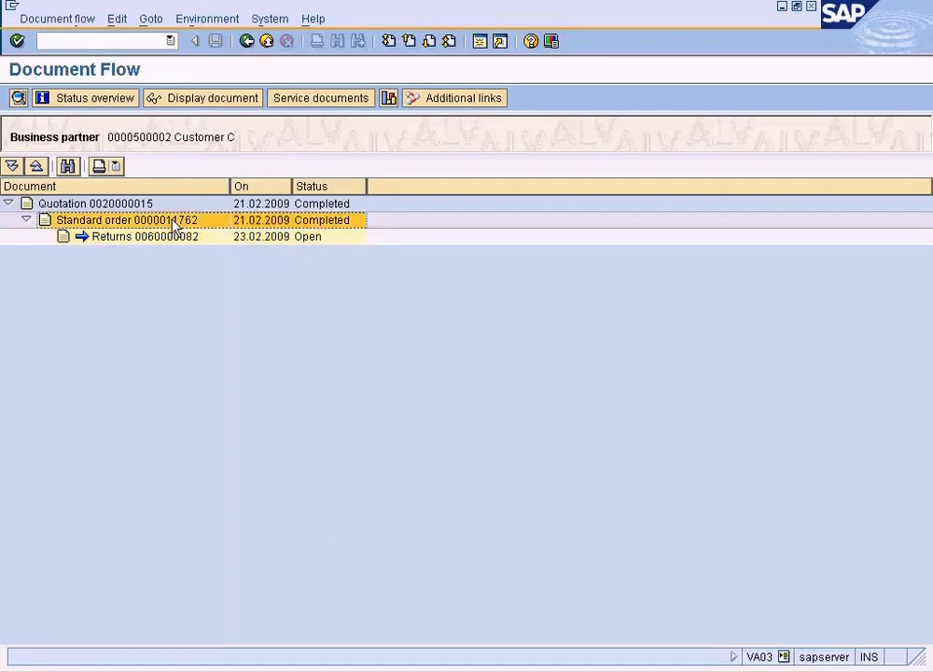
click(176, 243)
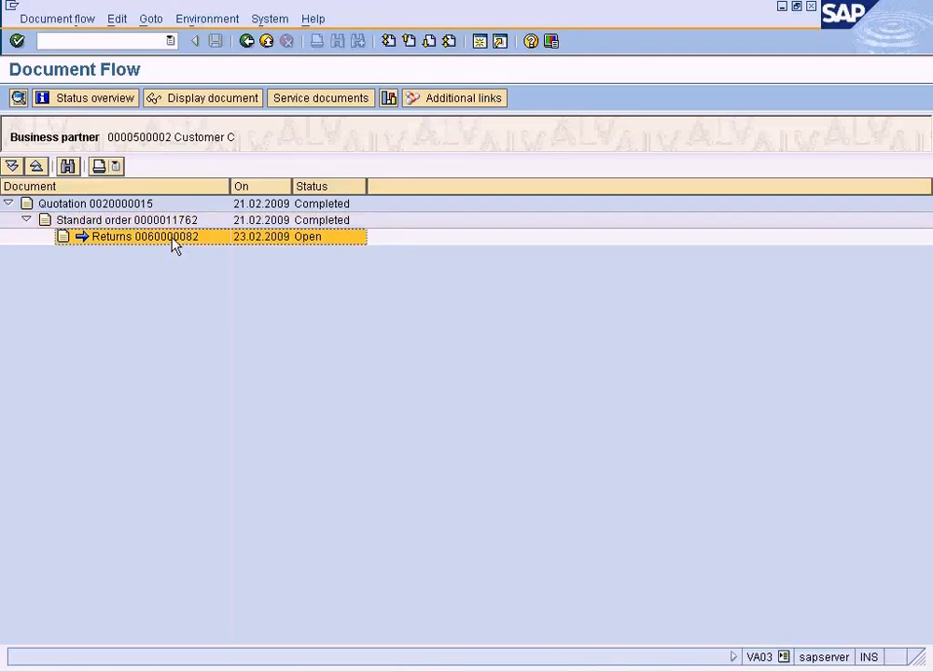
click(172, 224)
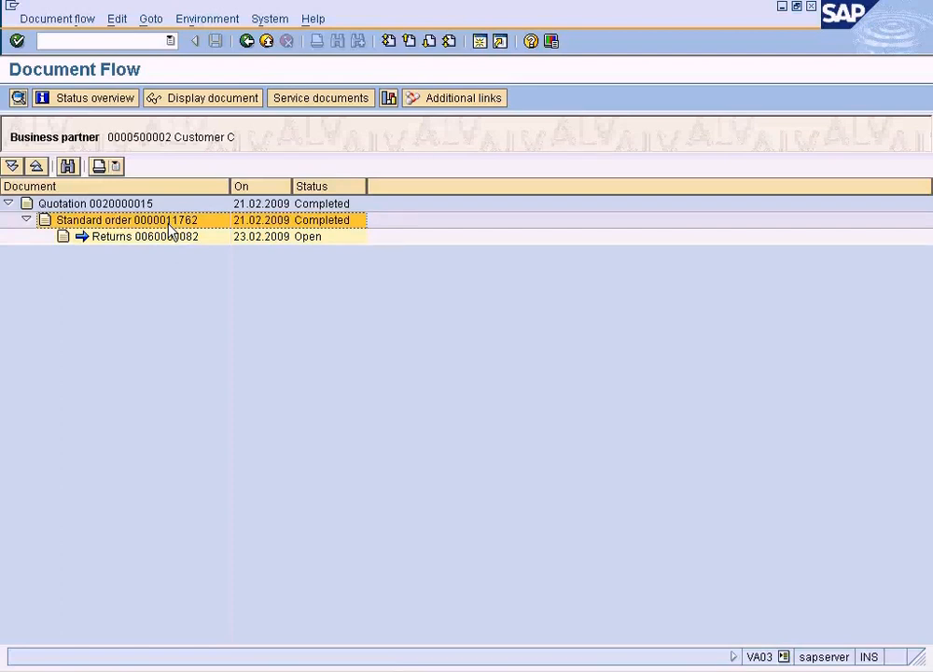
click(138, 212)
click(150, 239)
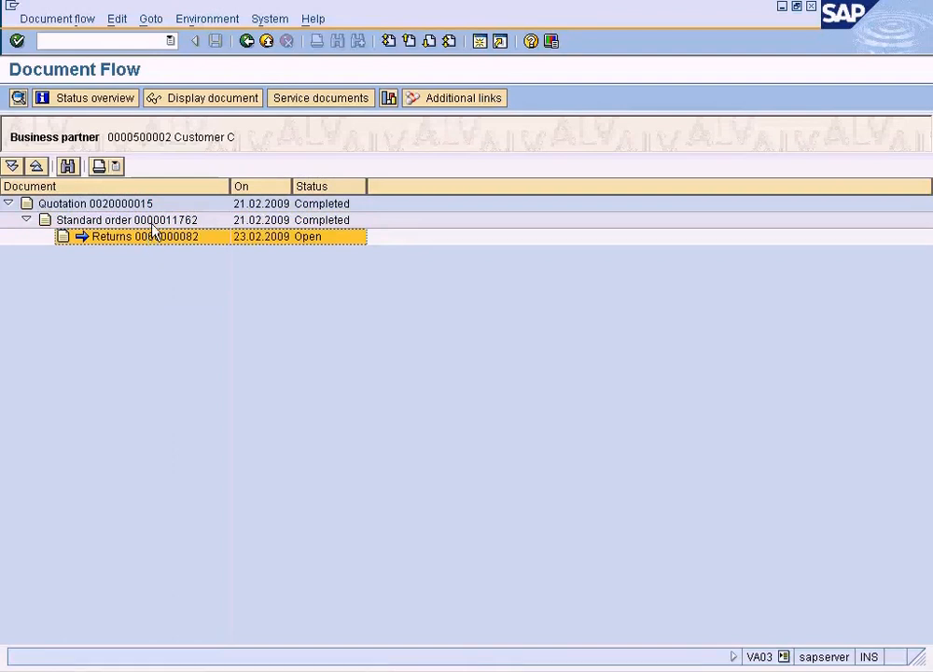
click(142, 221)
click(128, 206)
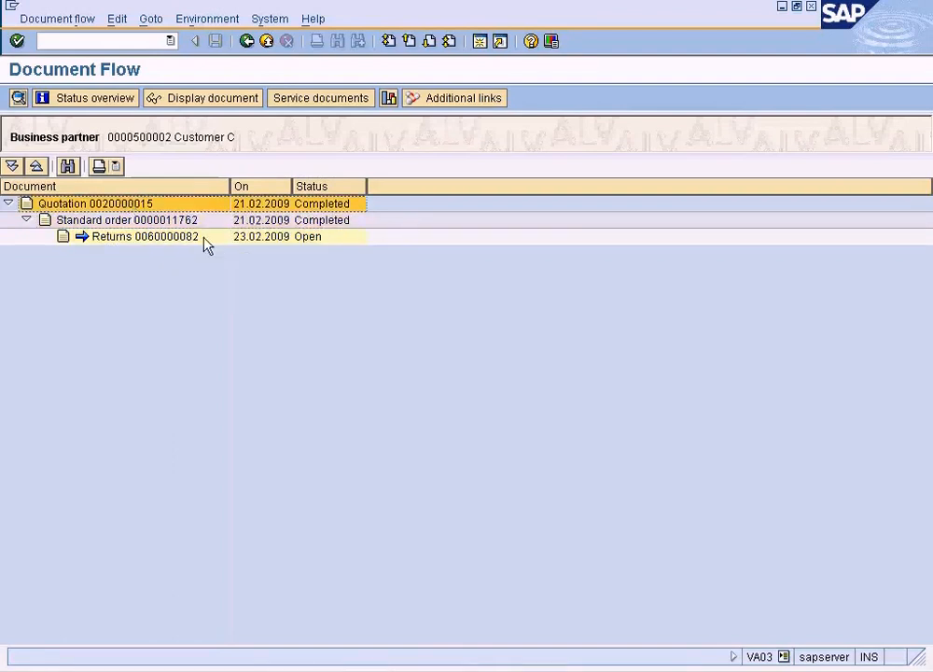
click(244, 47)
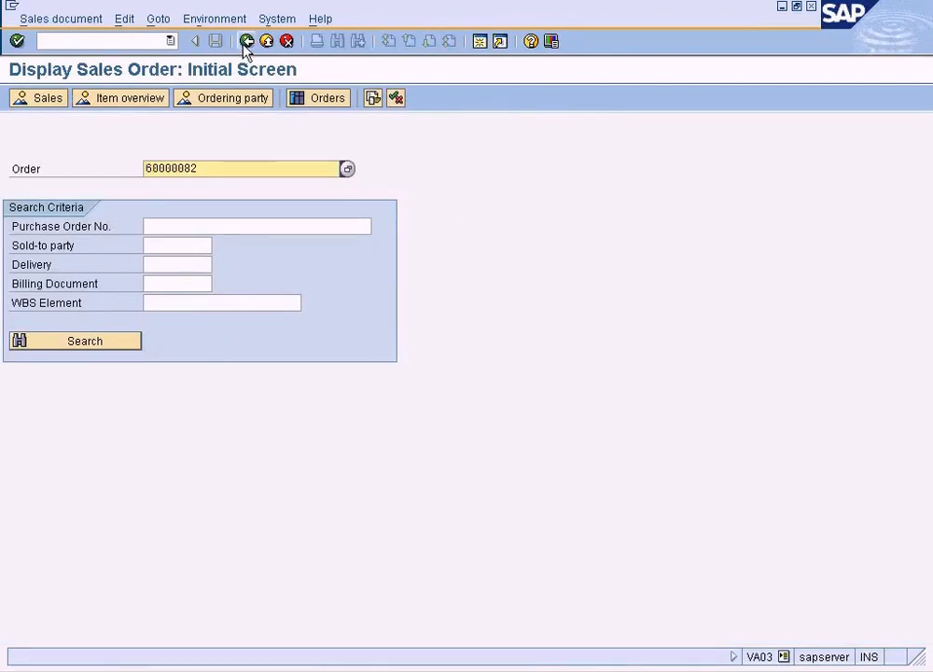
click(245, 43)
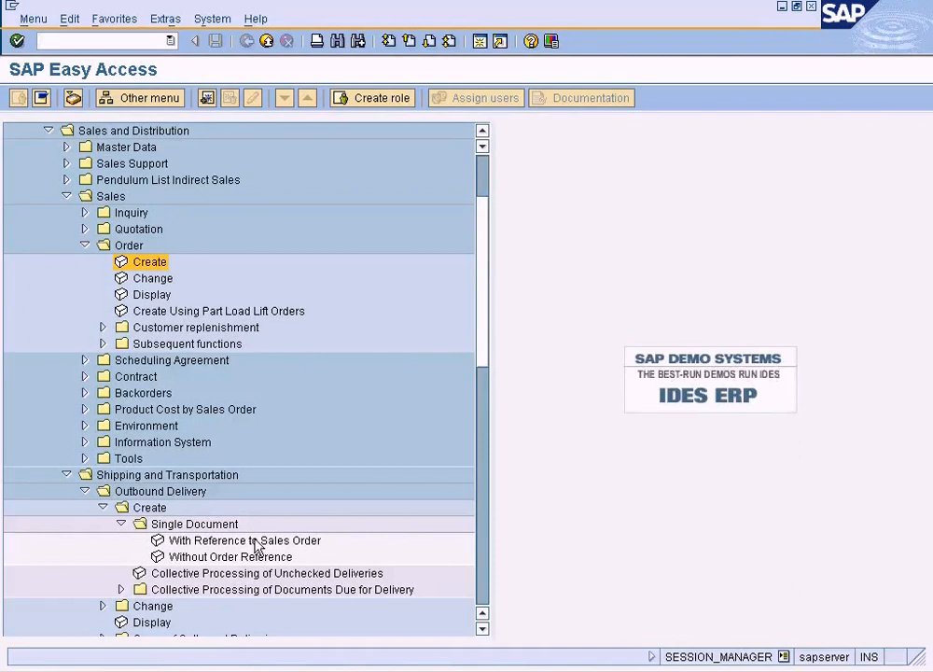
Step: Try to create an outbound delivery with reference to the saved return and leave the resulting log
click(154, 476)
click(152, 492)
click(151, 508)
click(228, 540)
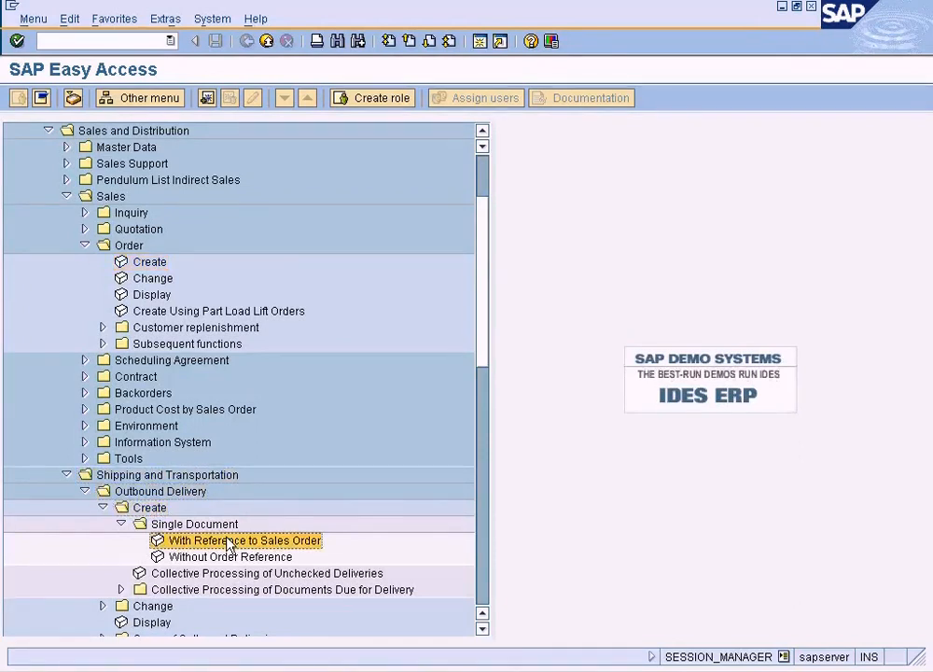
double_click(228, 540)
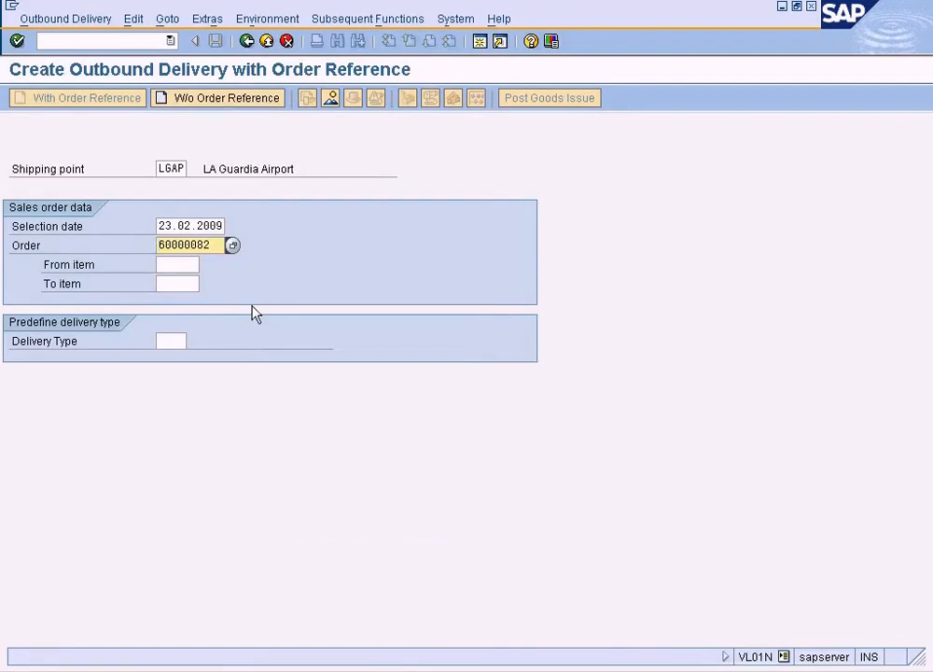
key(Return)
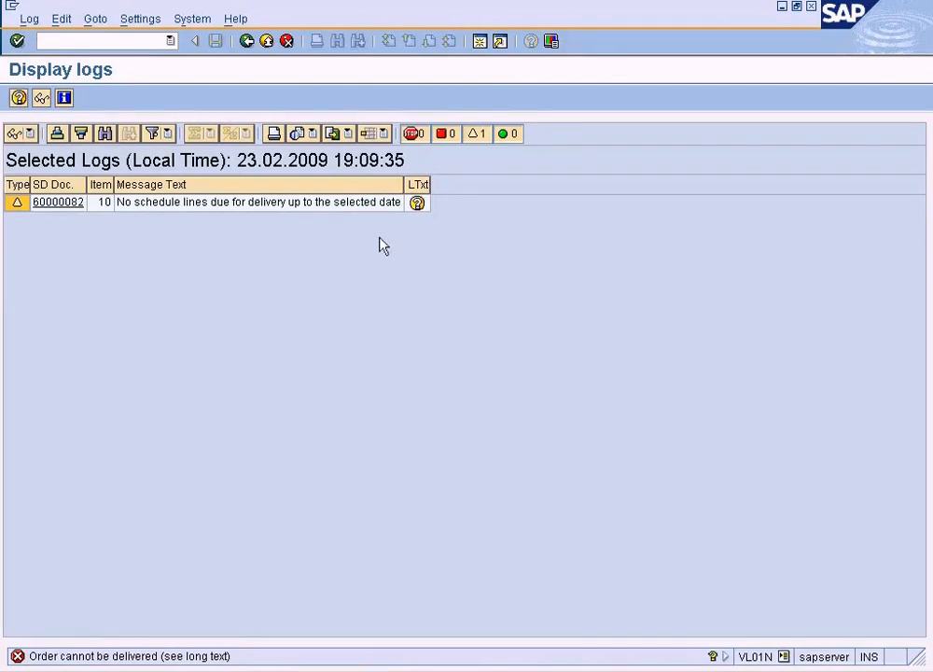
click(246, 41)
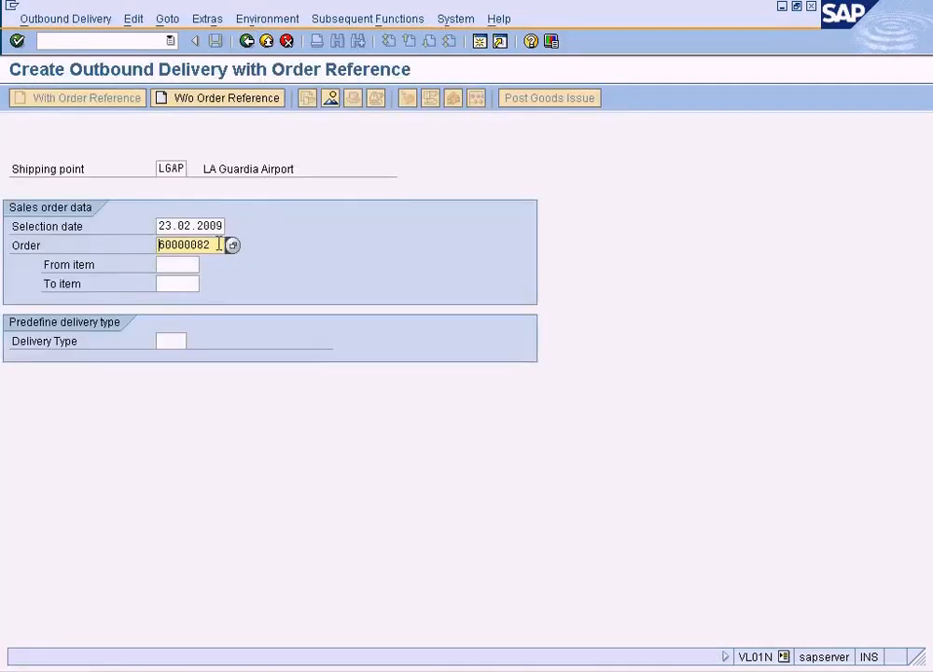
Step: Open transaction VA03 in a new session and display the saved return
click(417, 446)
click(233, 671)
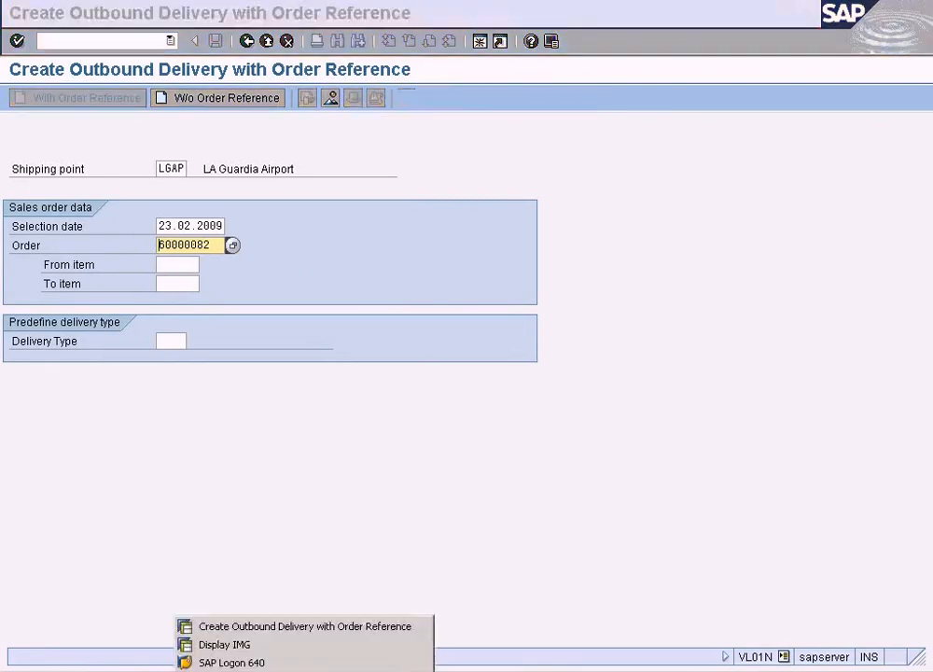
click(451, 403)
click(483, 42)
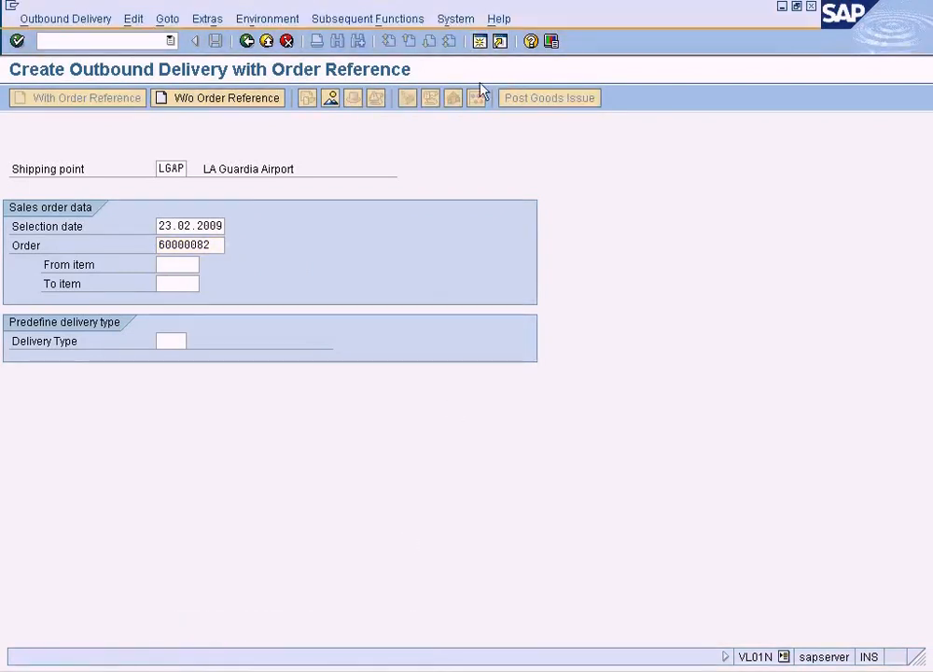
text(va)
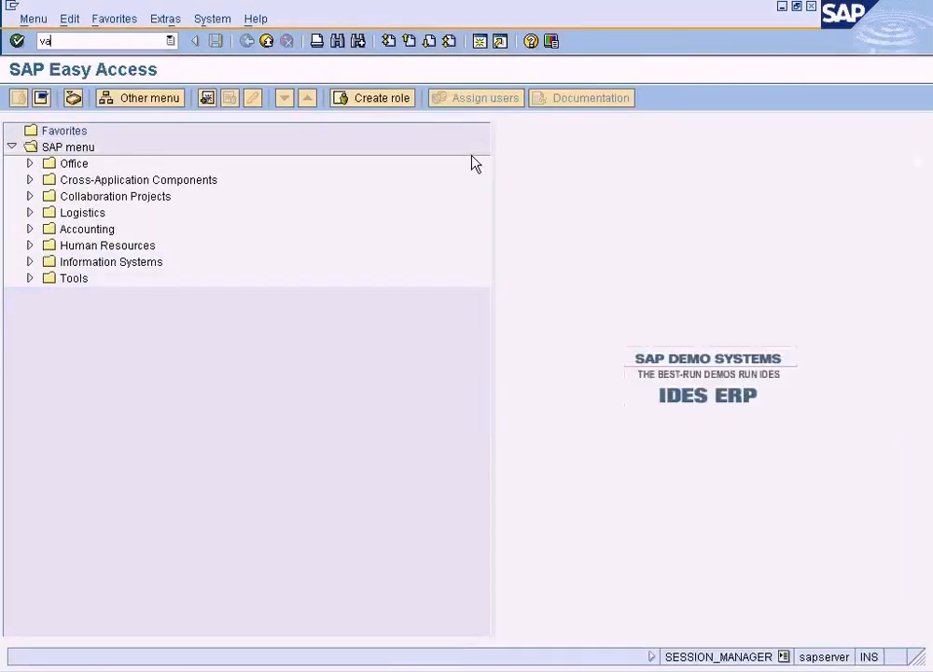
text(03)
key(Return)
key(Return)
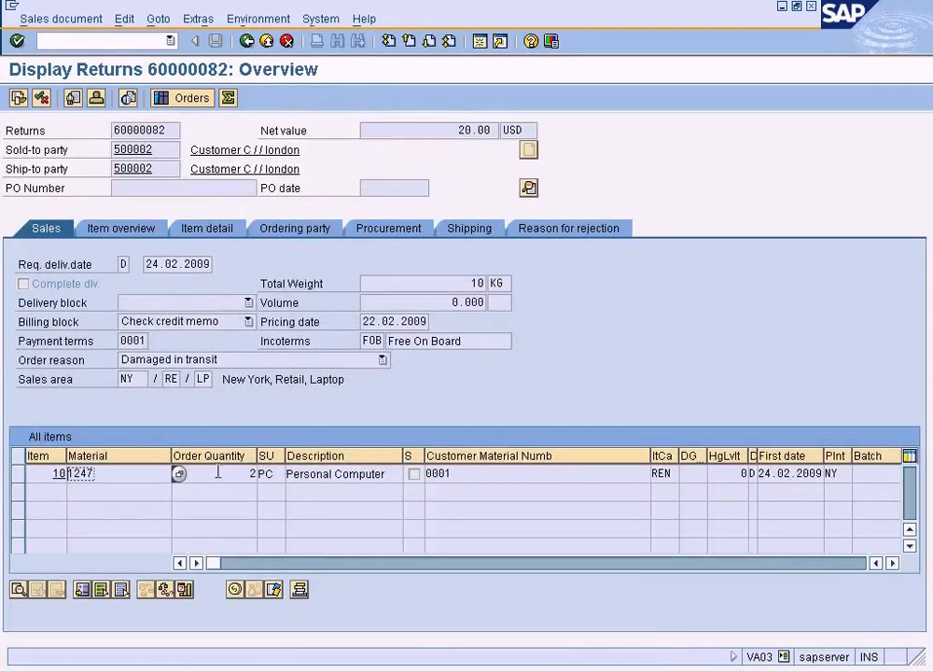
Step: Examine the schedule line of item 10 and its shipping data, and exit the return display to SAP Easy Access
double_click(228, 478)
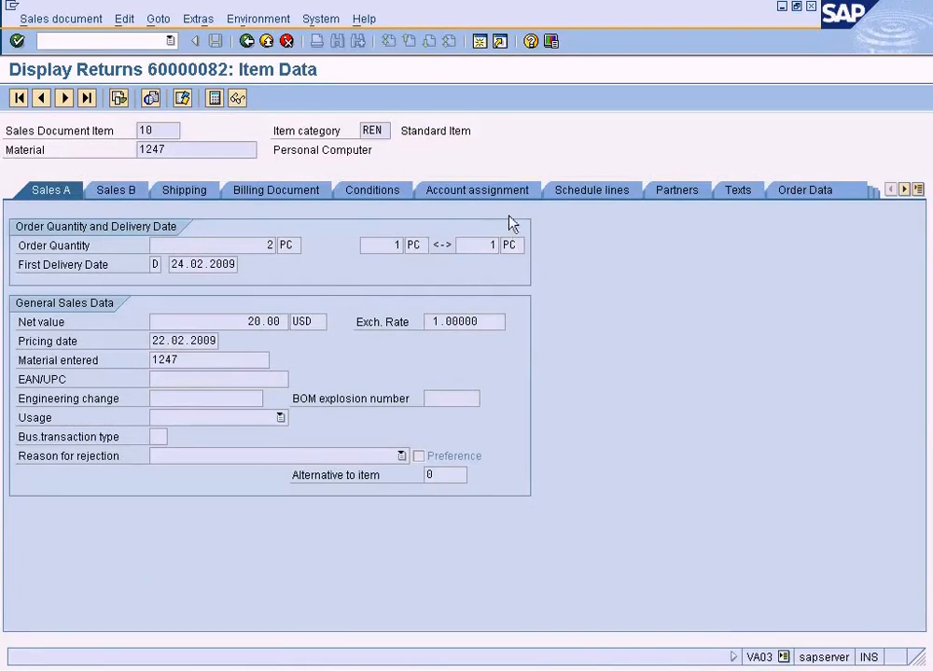
click(591, 191)
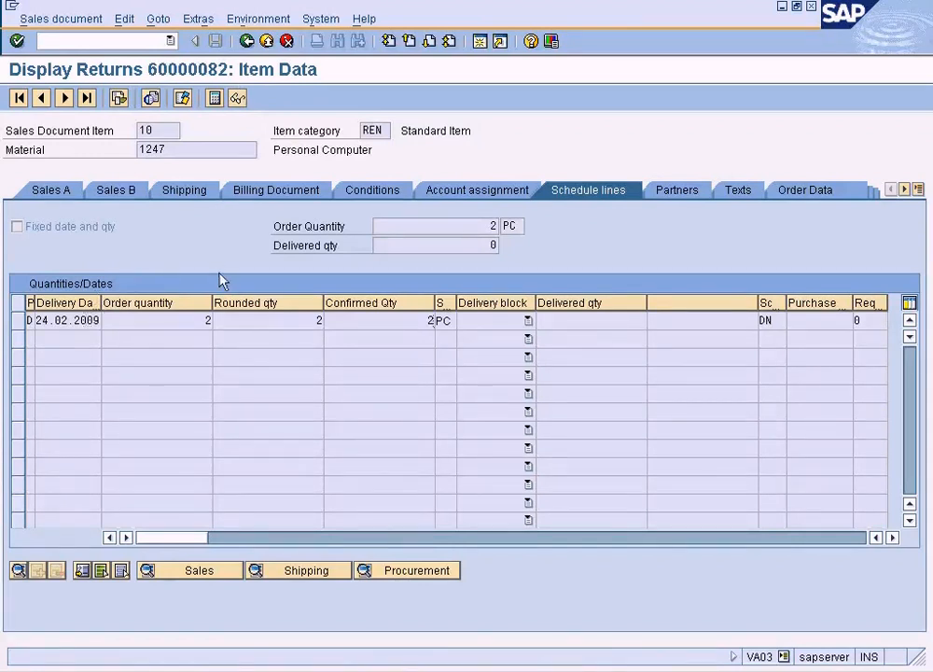
double_click(183, 320)
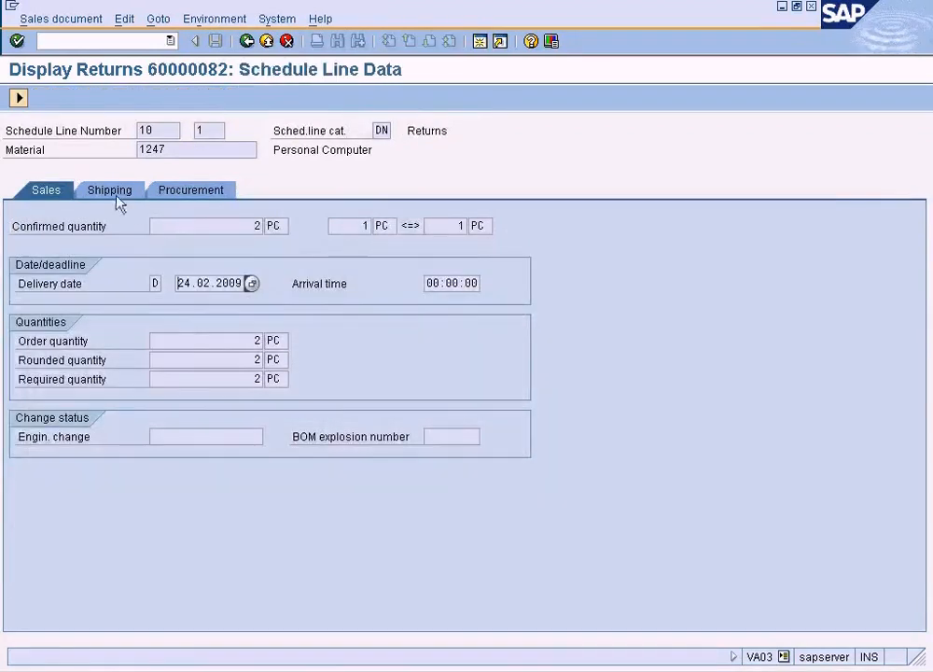
click(110, 191)
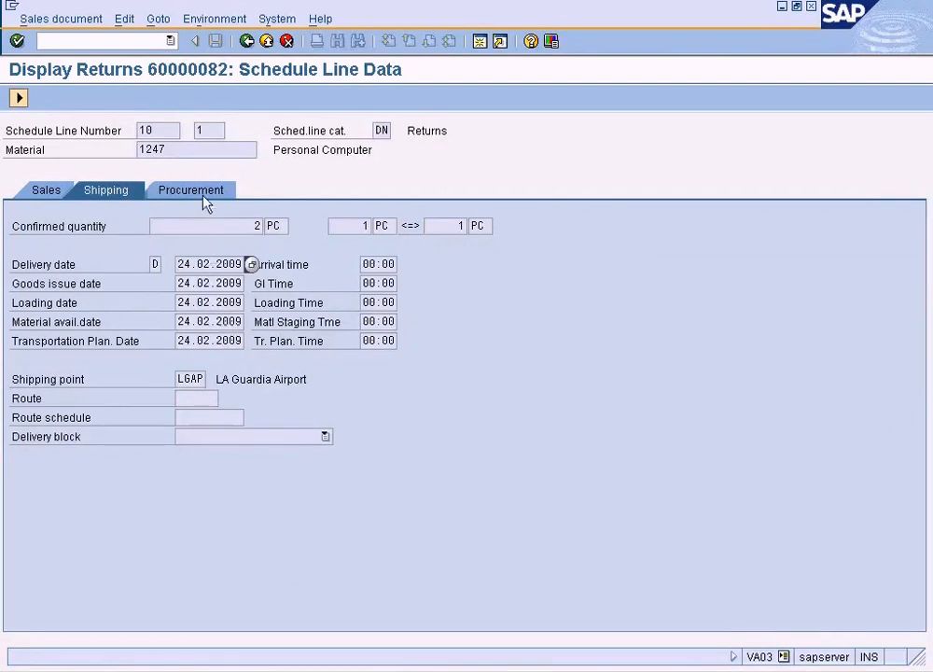
click(248, 42)
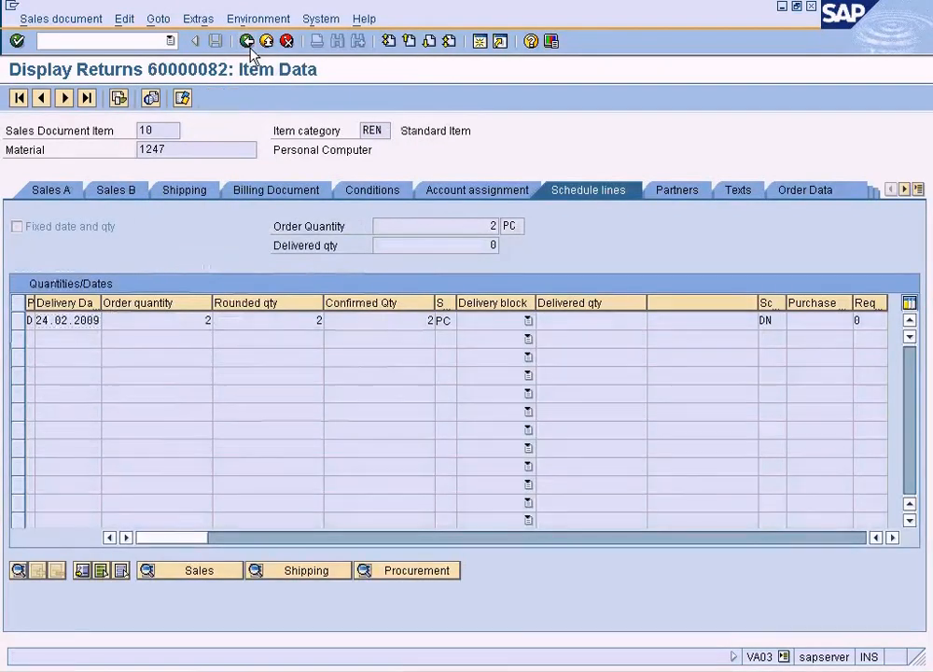
click(247, 42)
click(240, 669)
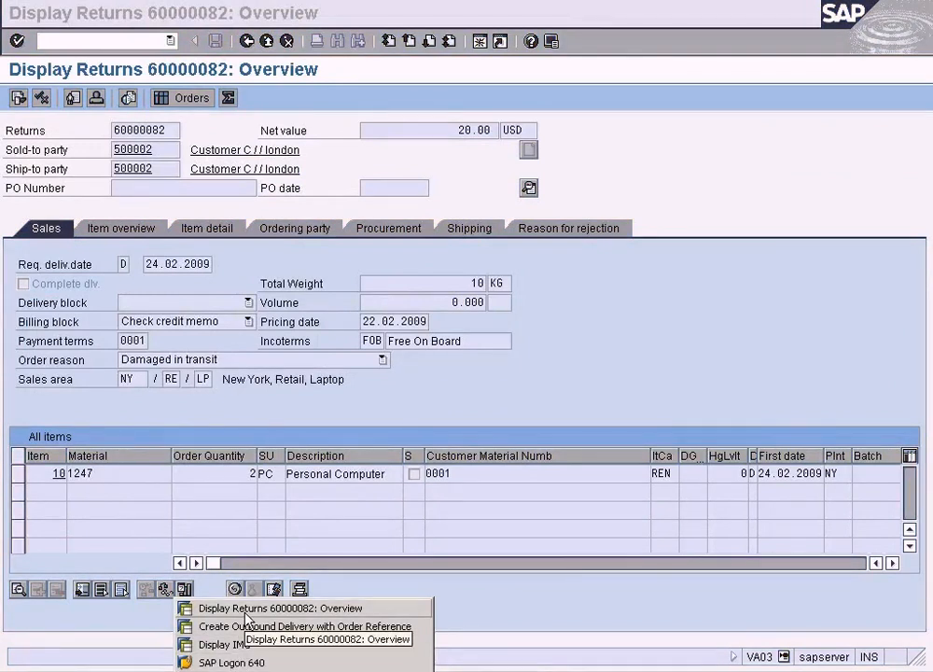
click(247, 609)
click(247, 42)
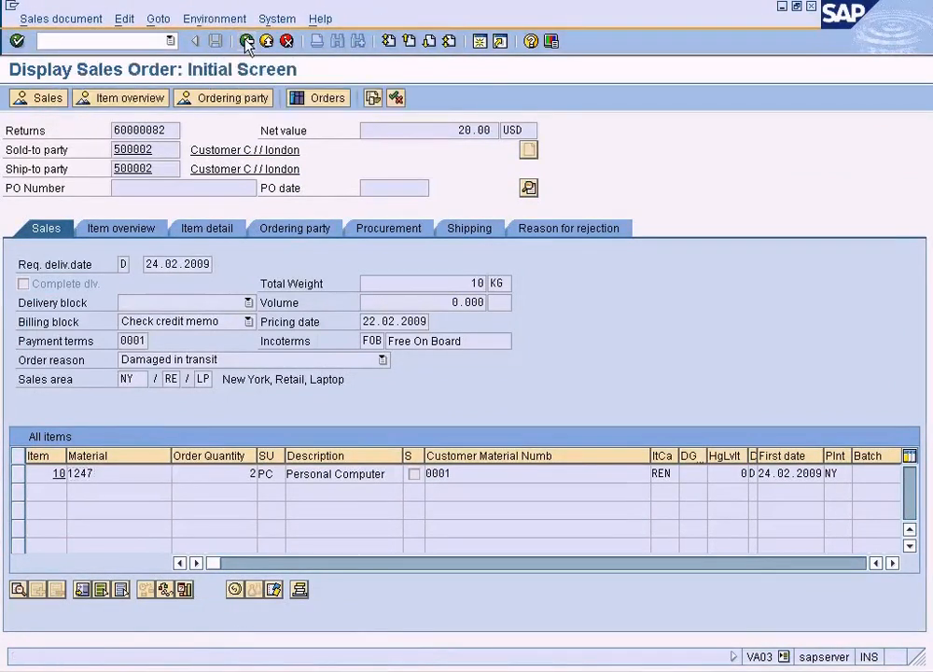
click(247, 42)
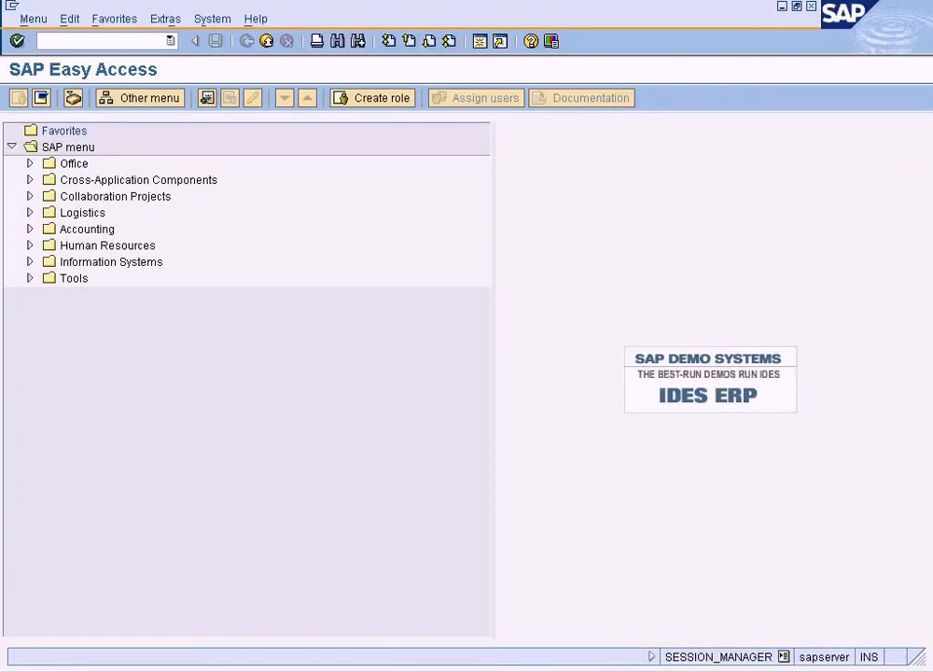
Step: Retry creating the outbound delivery from the return, read the log message's long text, and leave the log
click(240, 669)
click(228, 624)
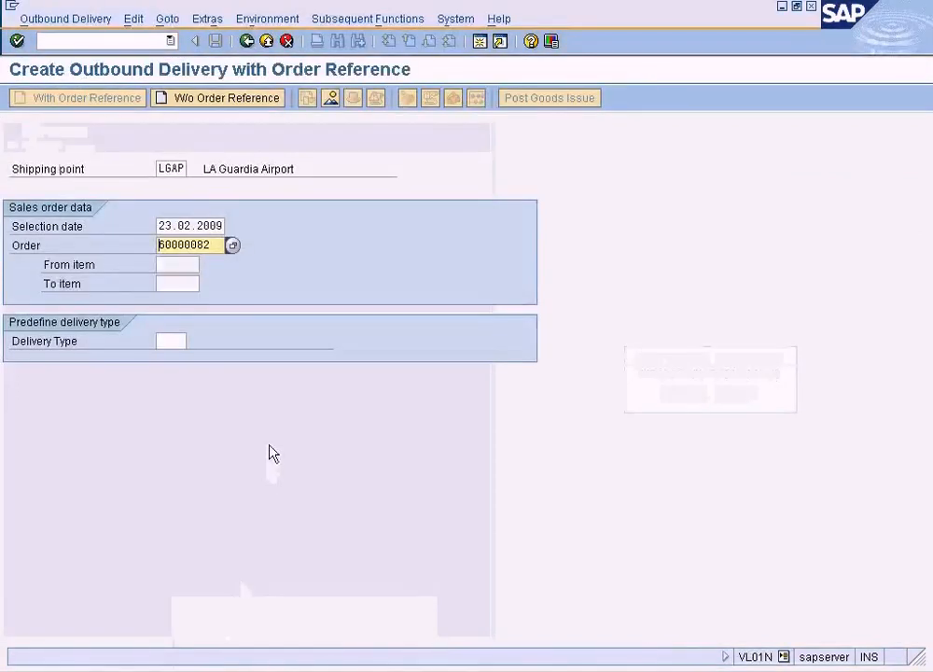
key(Return)
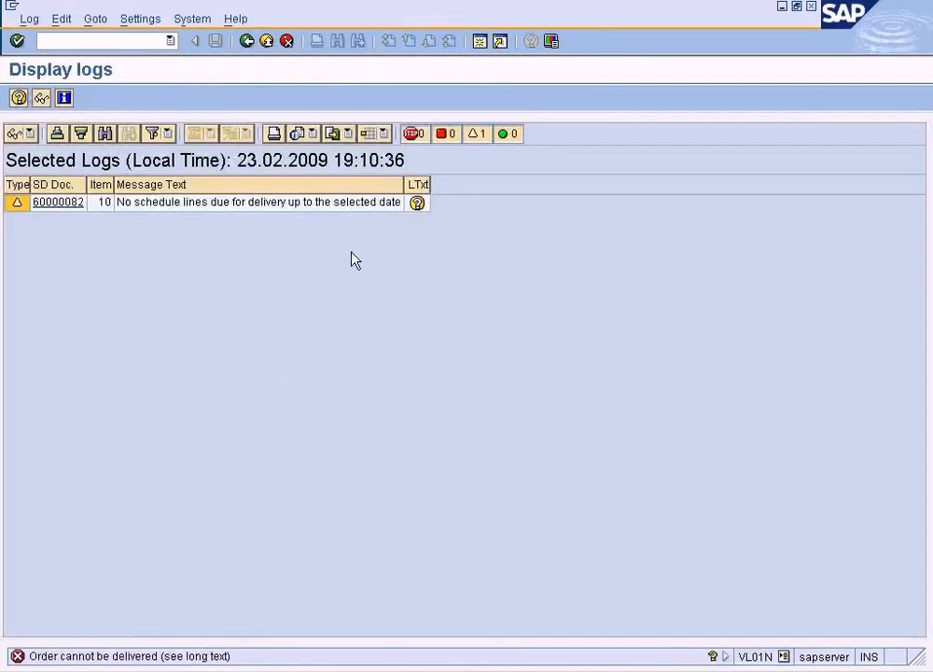
click(417, 202)
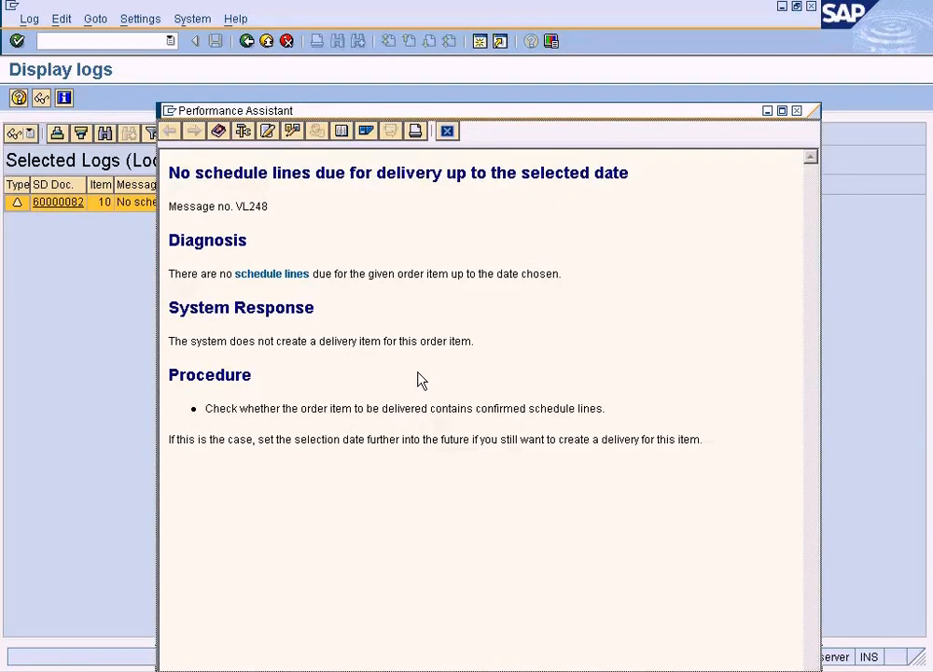
click(448, 132)
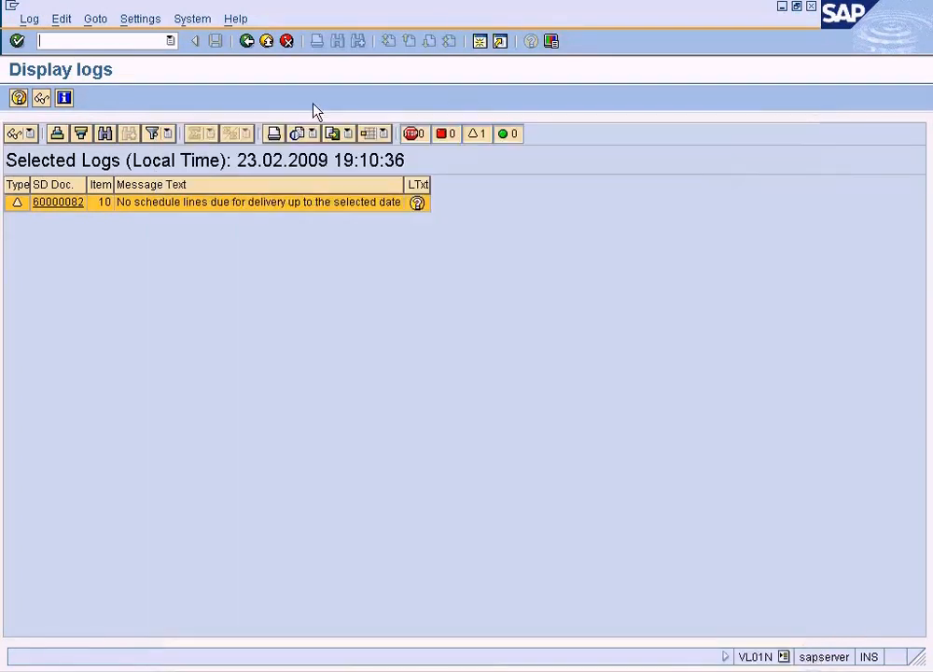
click(247, 41)
Step: Copy the return's number from the delivery screen and display the return with VA03 in a separate session
click(171, 226)
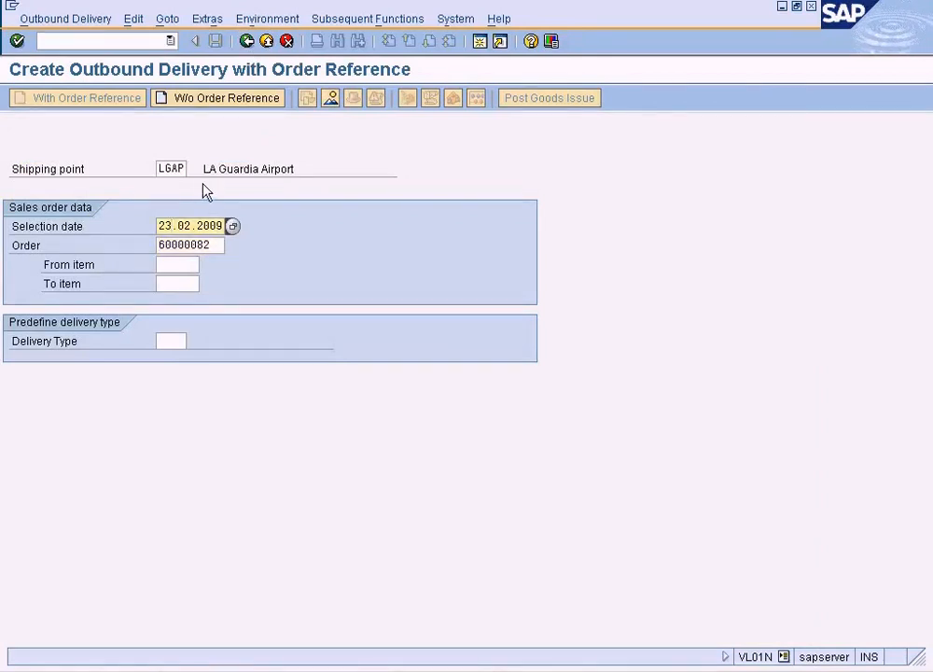
drag(215, 244, 111, 240)
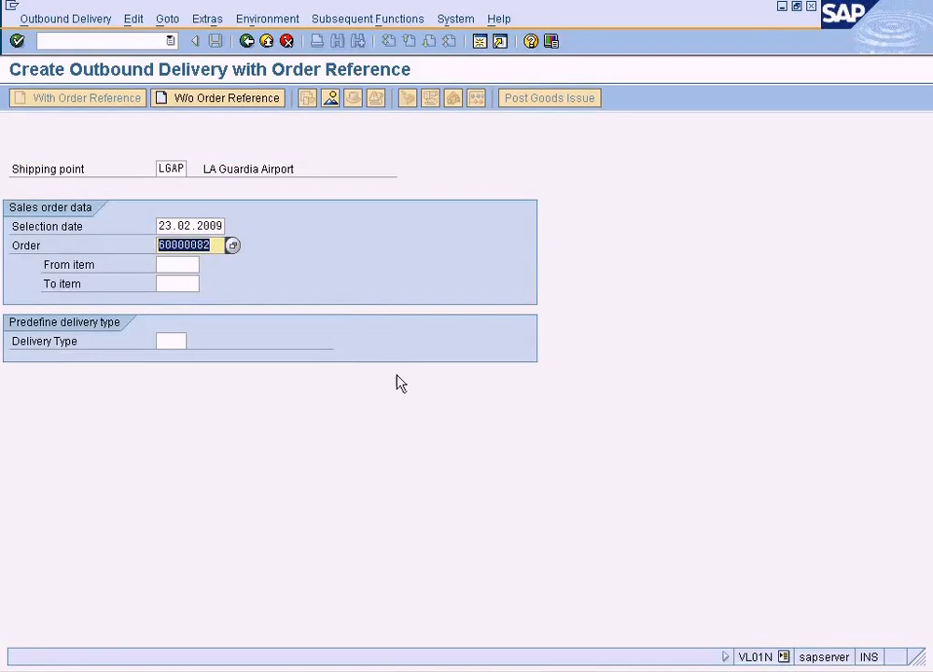
key(ctrl+c)
click(290, 670)
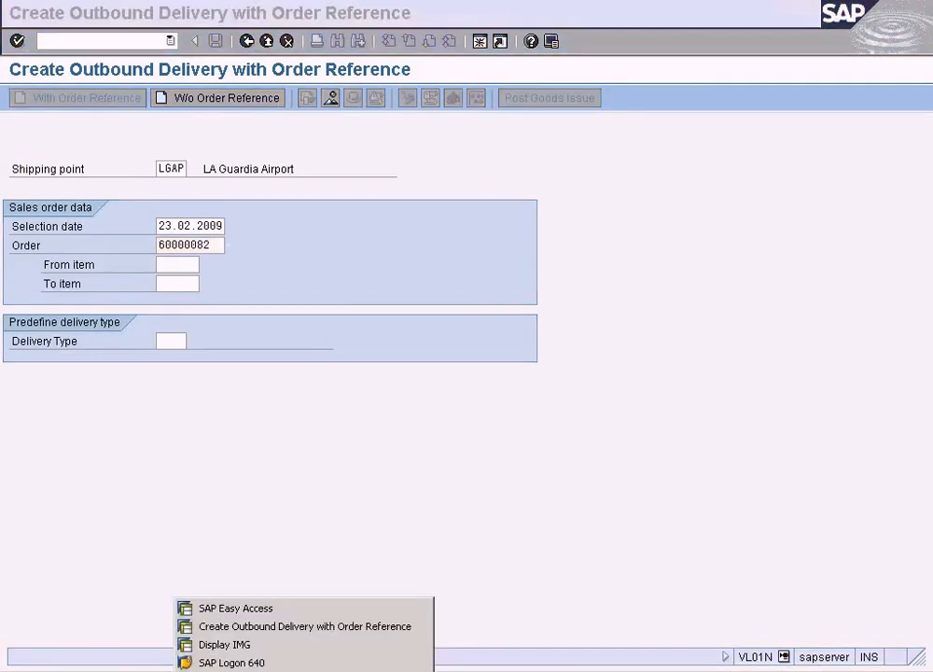
click(377, 510)
click(479, 42)
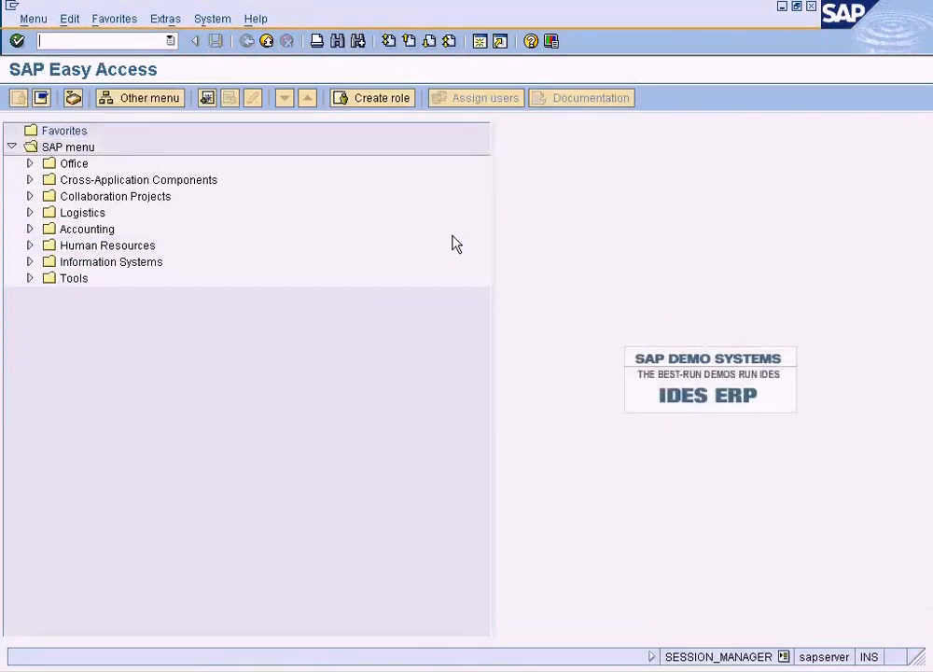
text(va03)
key(Return)
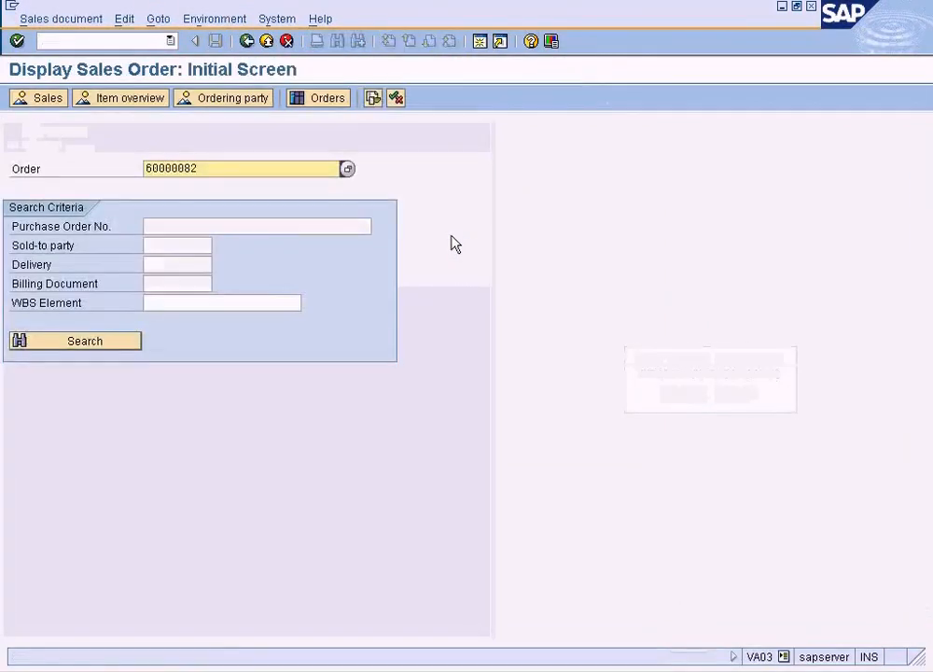
key(Return)
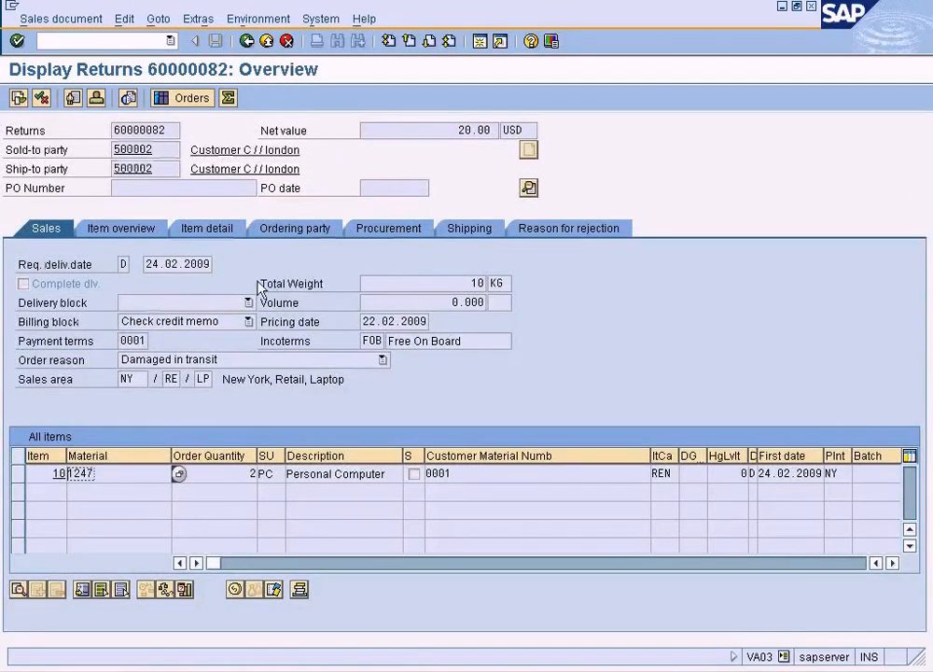
Step: Check the full delivery date in item 10's schedule lines, widening the Delivery Date column
double_click(137, 472)
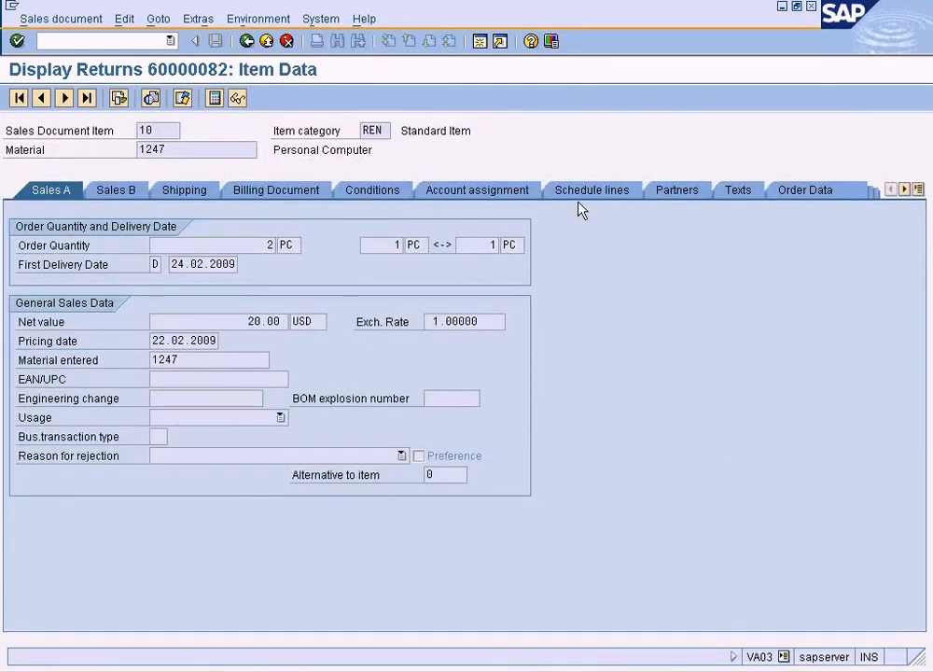
click(601, 192)
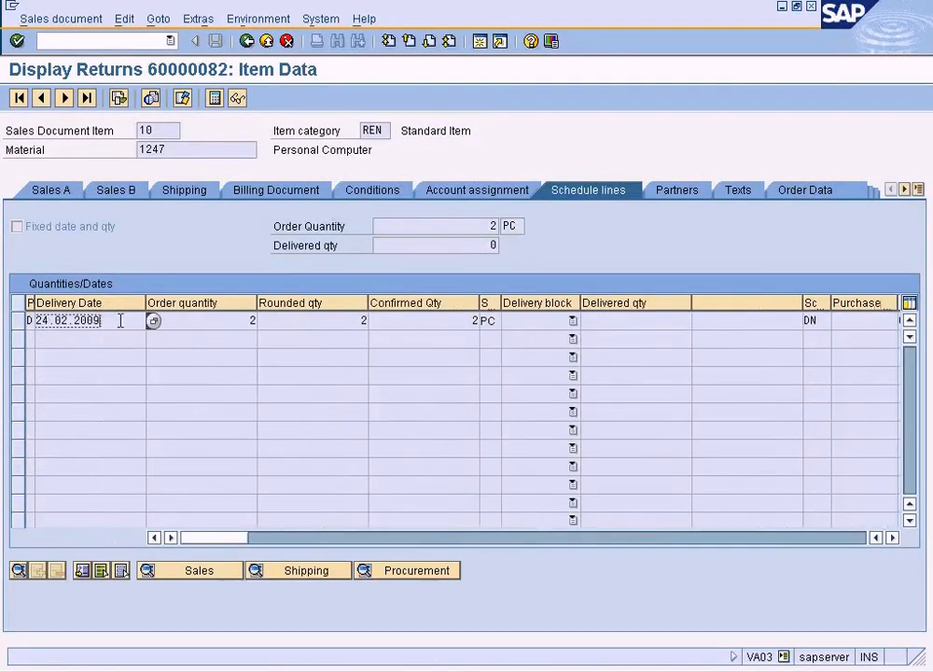
double_click(119, 317)
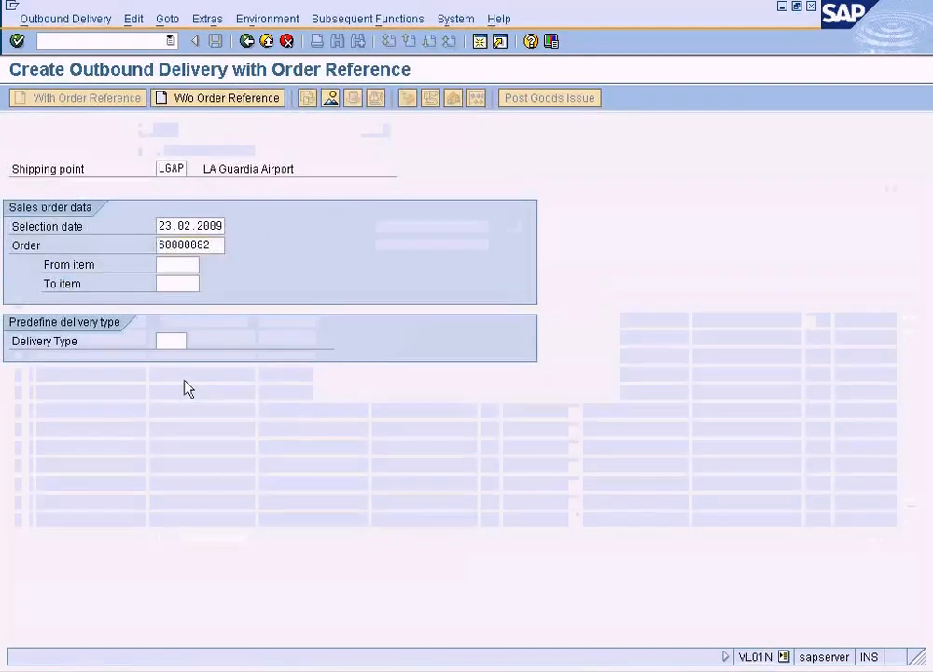
Step: Set the delivery's selection date to 24.02.2009 and create the returns delivery for the return
click(160, 226)
key(Delete)
text(4)
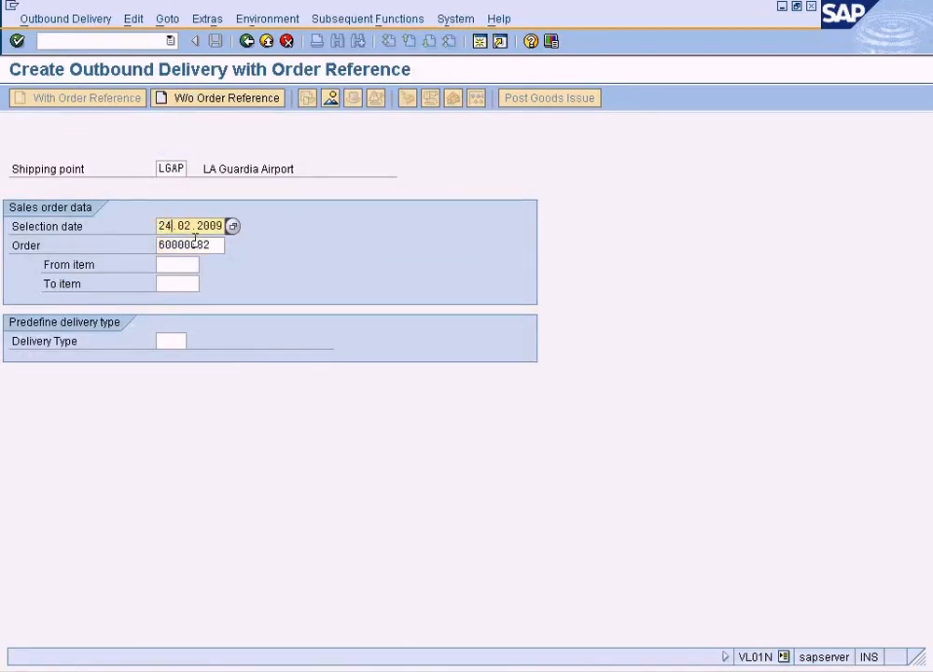
key(Return)
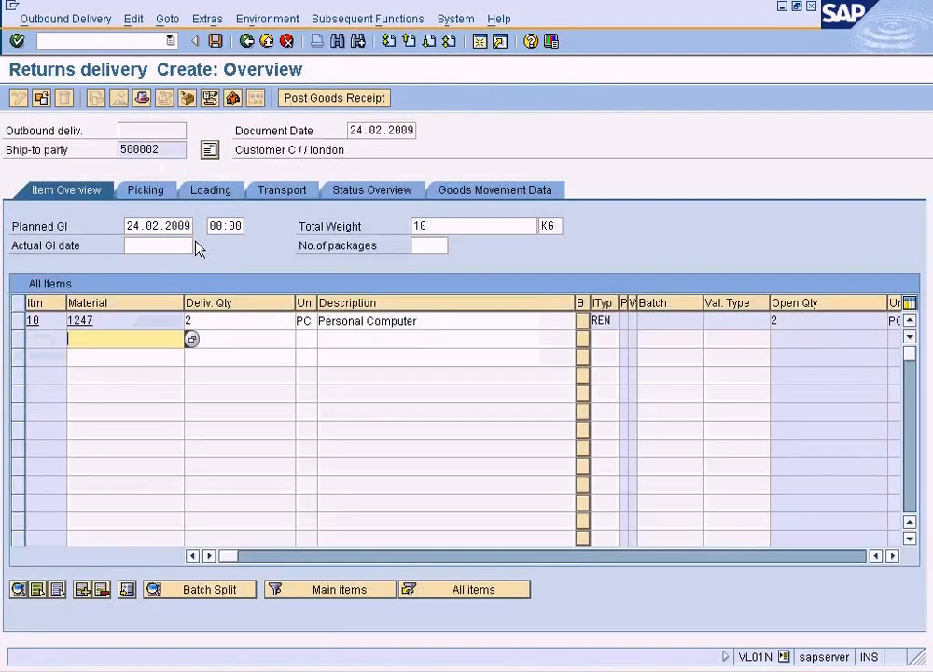
Step: Set the returns delivery's actual GI date to 24.05.2006 and try to post the goods receipt
click(221, 320)
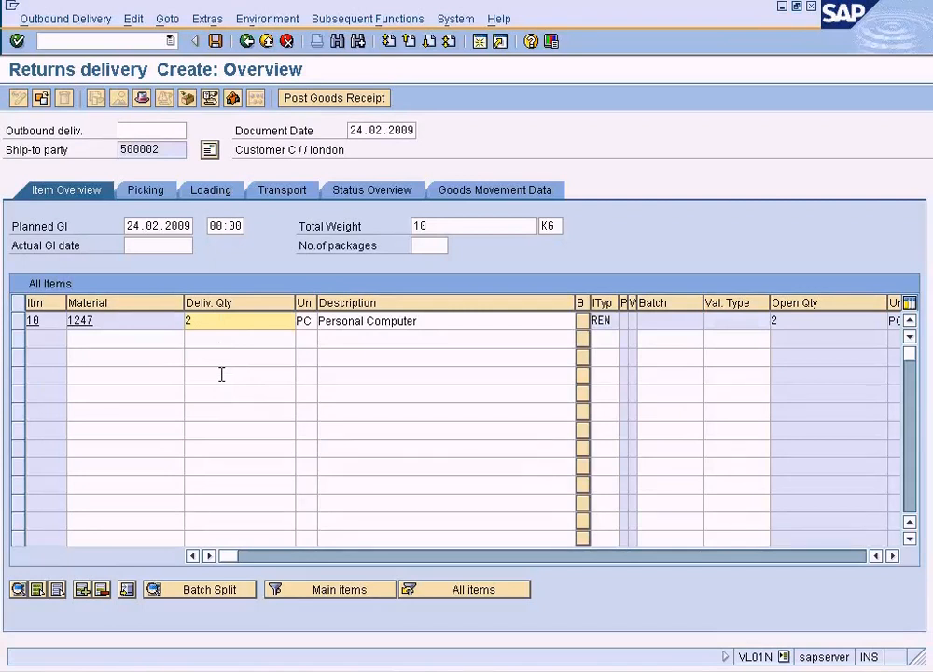
click(176, 247)
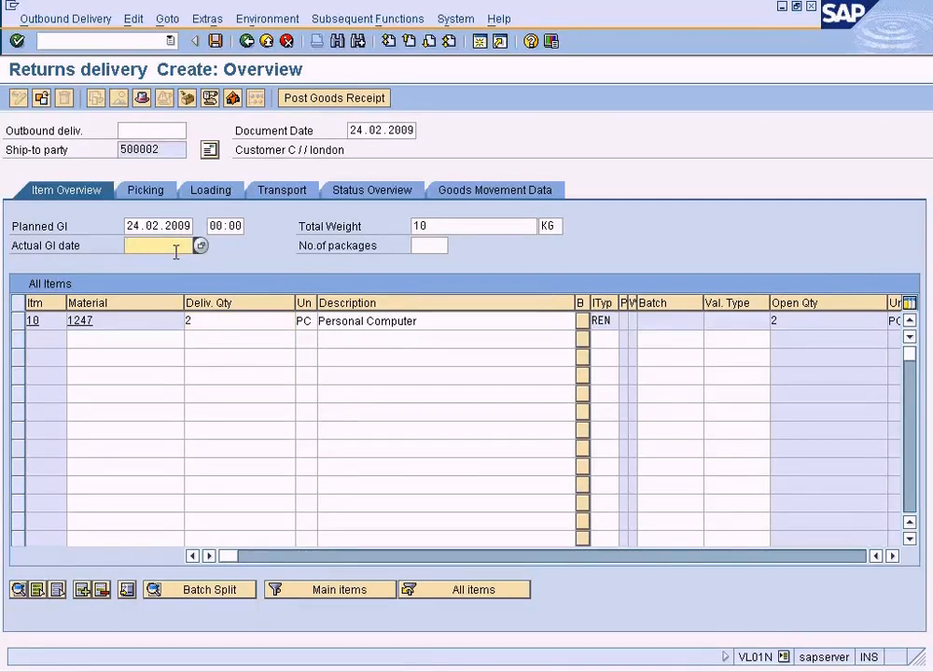
text(24.05.2006)
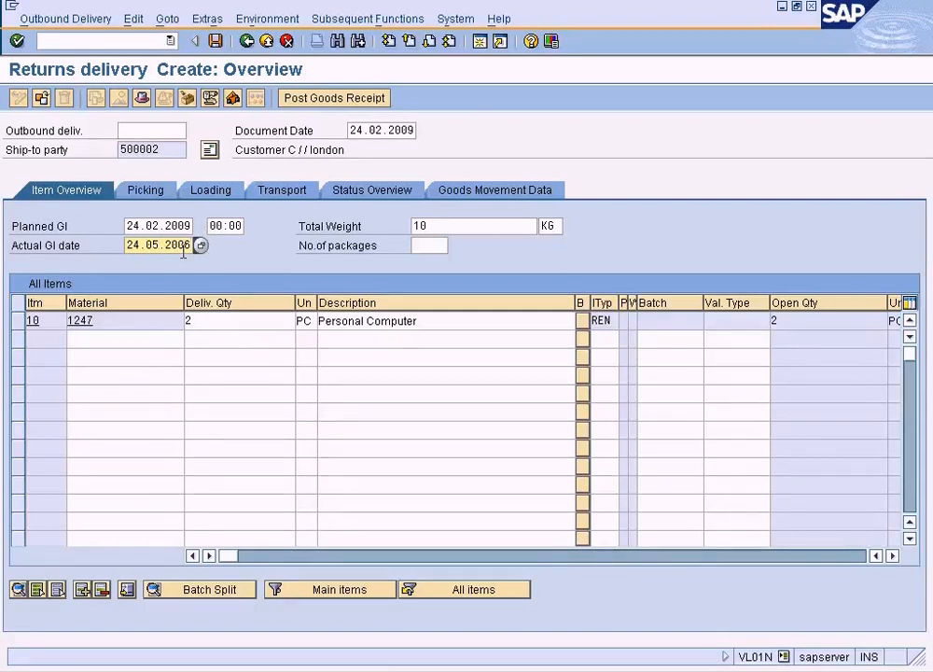
click(322, 99)
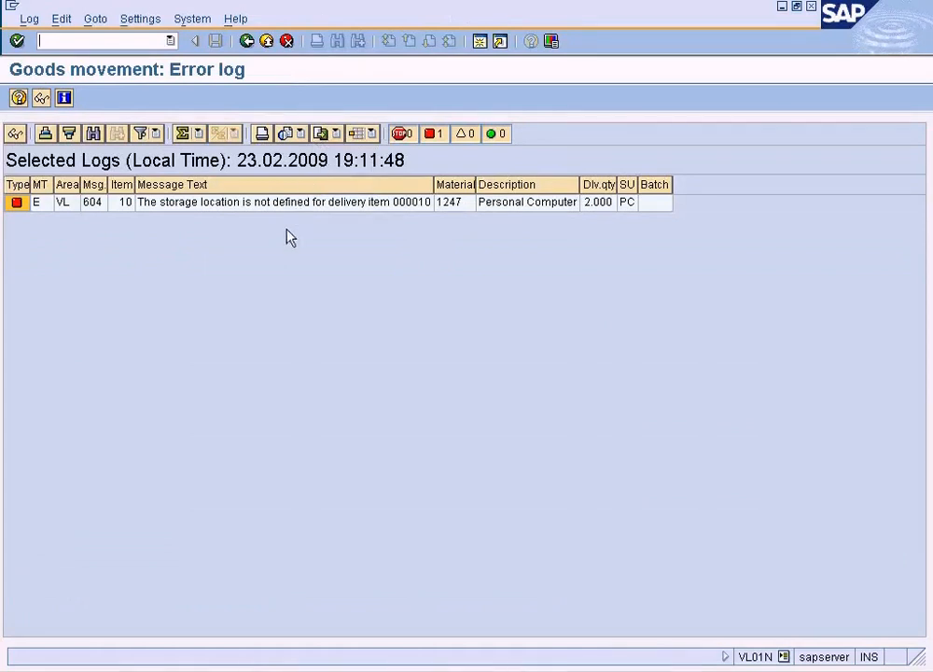
Step: Read the goods movement error log with the Message Text column widened, and return to the delivery overview
drag(434, 184, 468, 183)
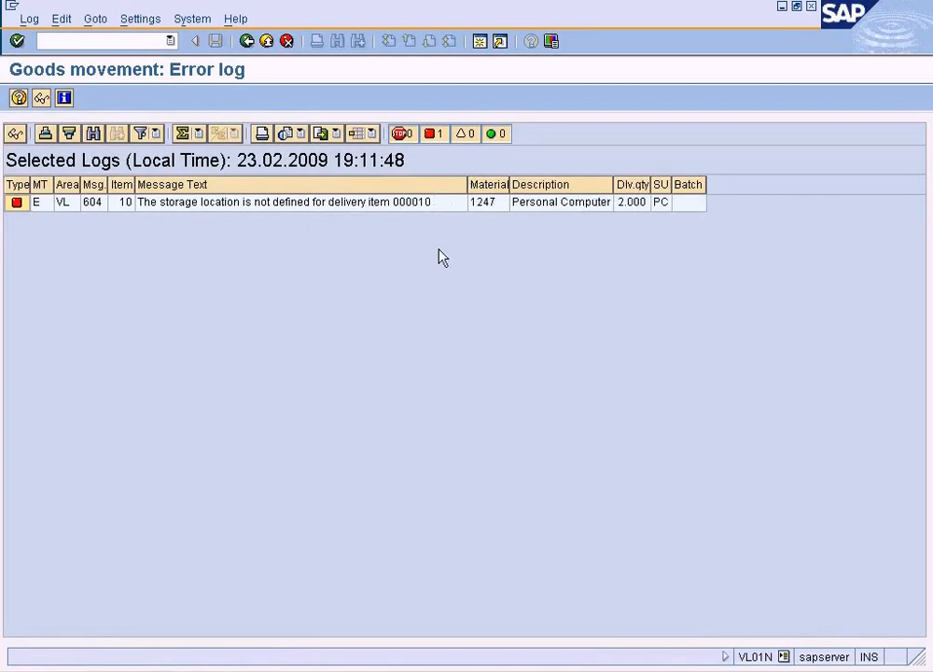
click(390, 204)
click(246, 41)
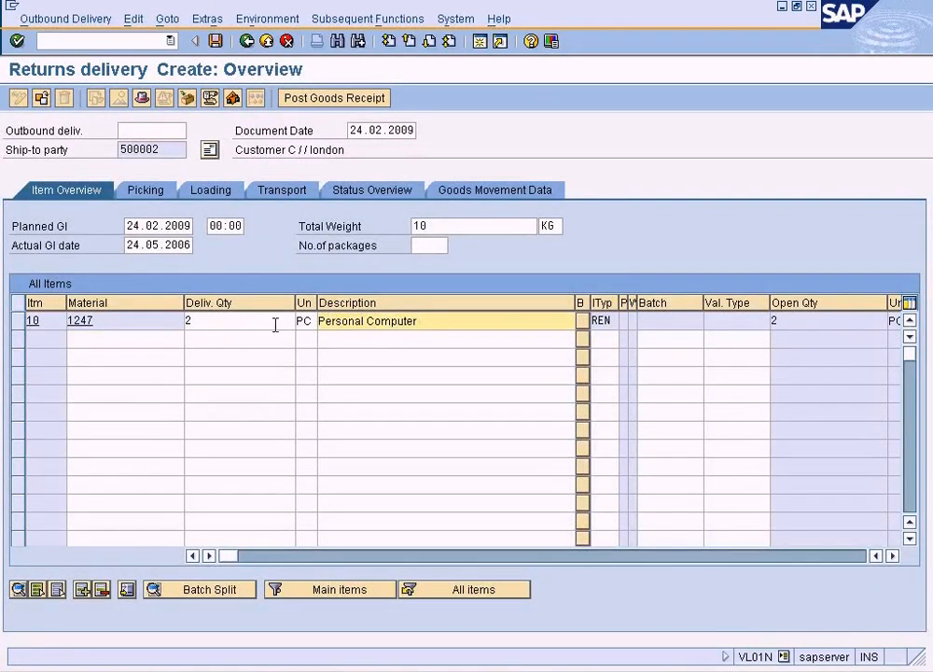
Step: Look through item 10's material, loading and shipment, and foreign trade details, and return to the delivery overview
double_click(224, 324)
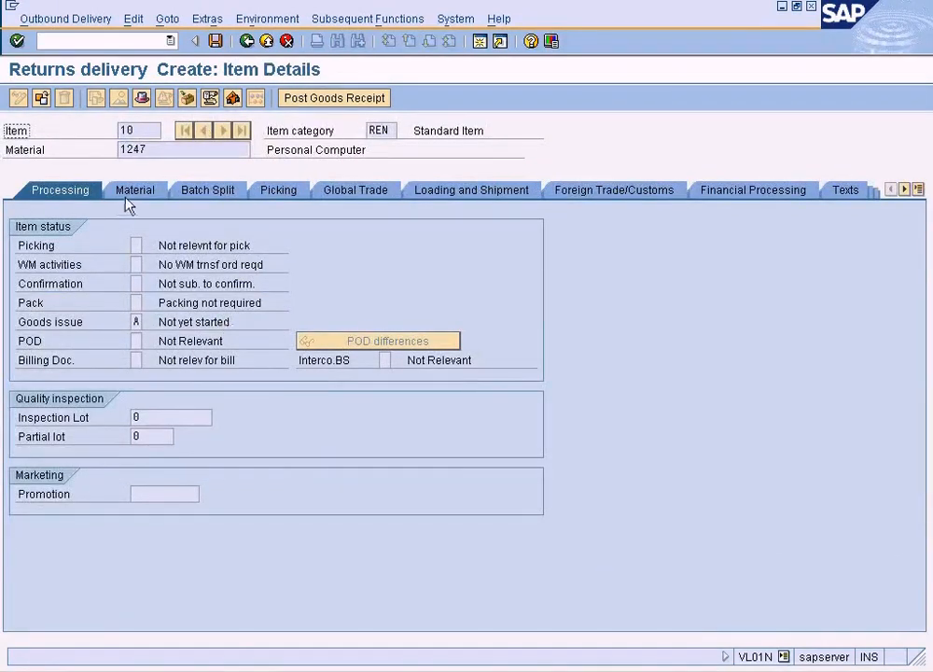
click(132, 192)
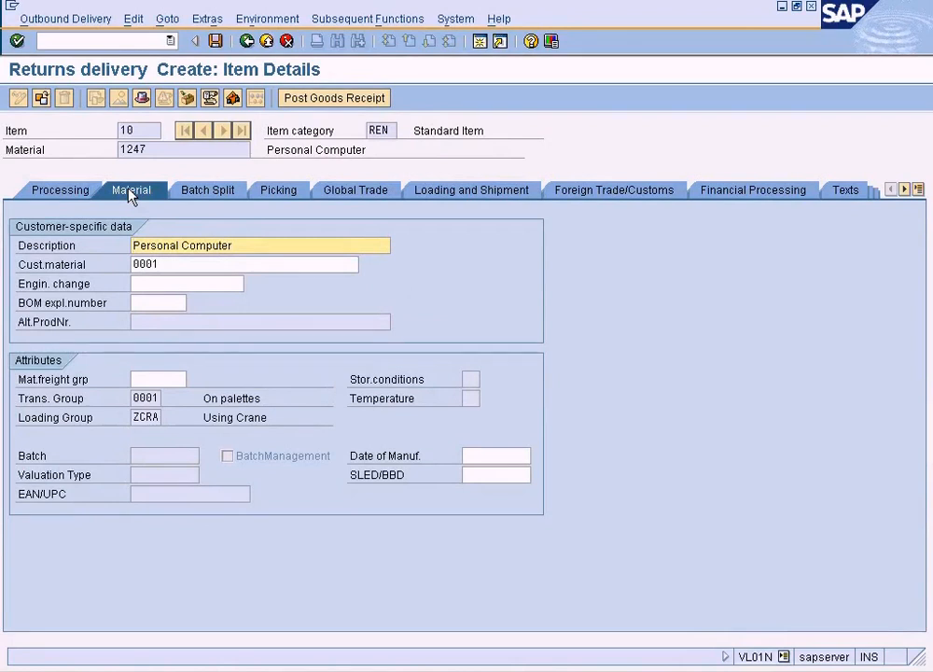
click(475, 379)
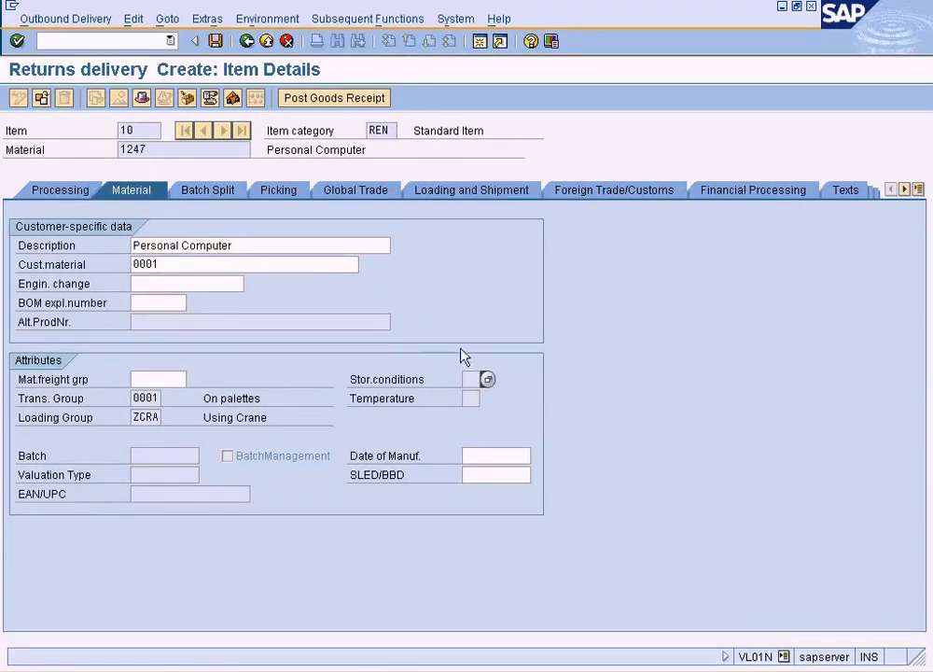
click(494, 193)
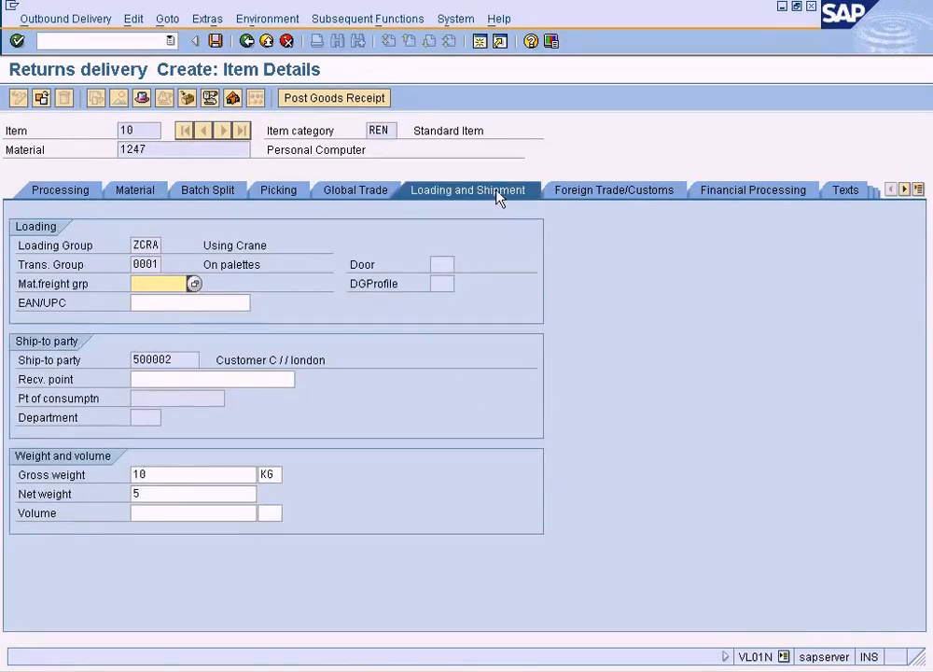
click(593, 196)
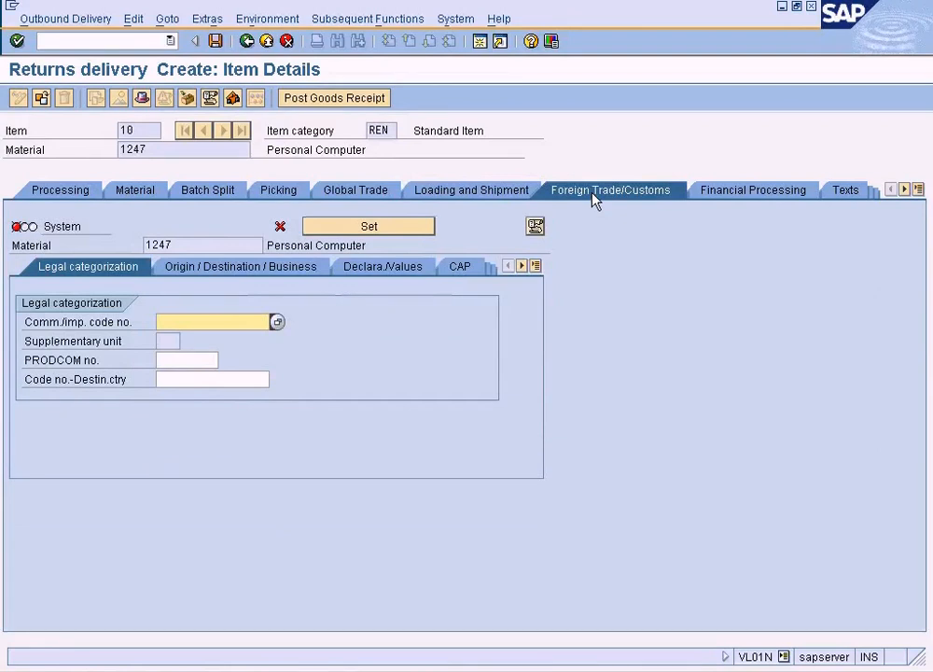
click(247, 42)
Step: Set item 10's storage location to BR (Brooklyn) from the permitted storage locations, widening the SLoc column
click(246, 318)
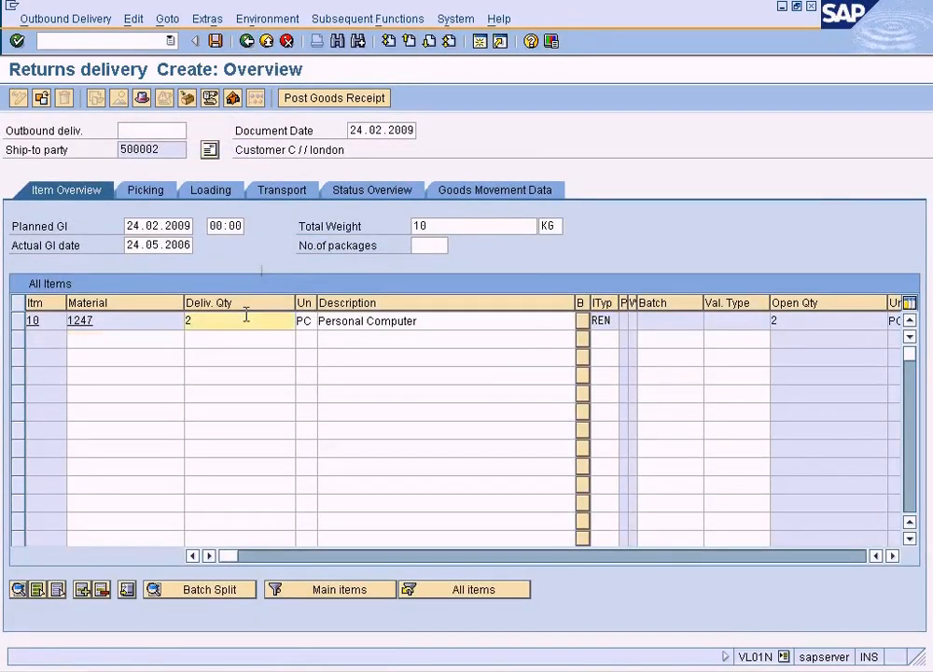
click(892, 556)
click(893, 557)
click(892, 557)
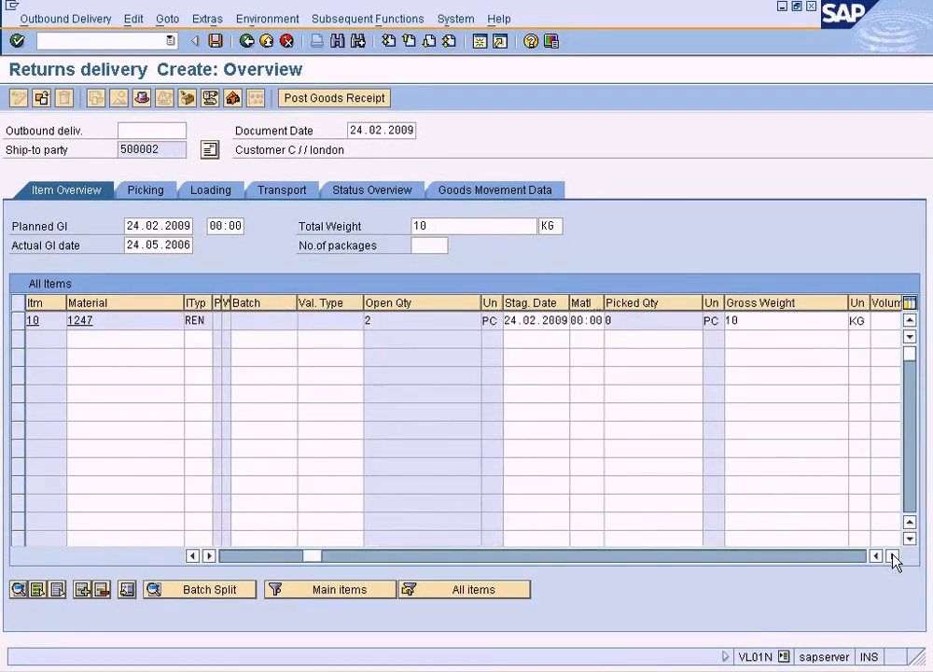
click(892, 556)
click(893, 557)
click(892, 557)
click(893, 557)
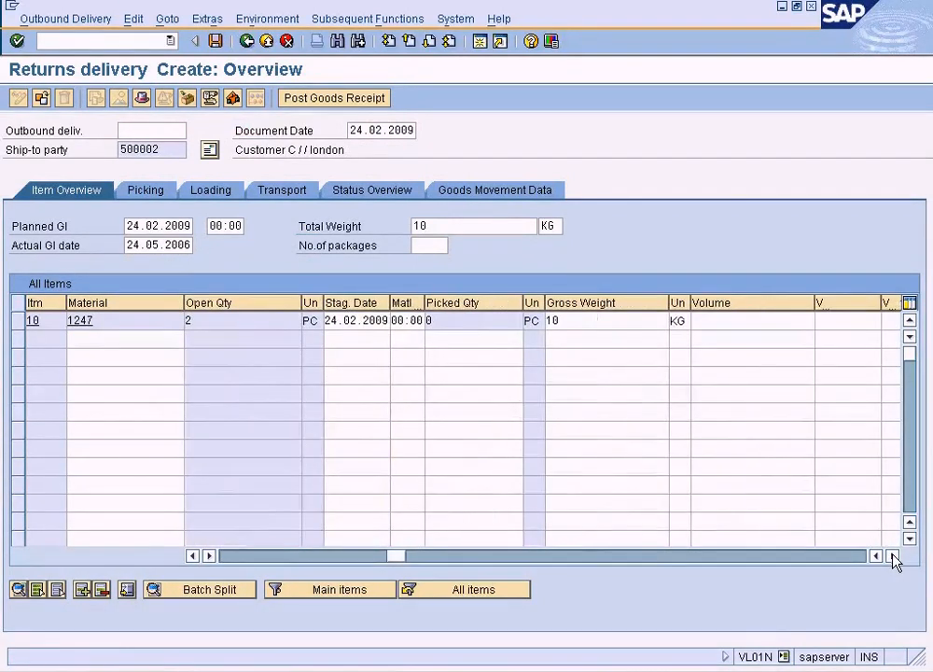
click(893, 557)
click(893, 557)
click(893, 557)
click(893, 557)
click(893, 557)
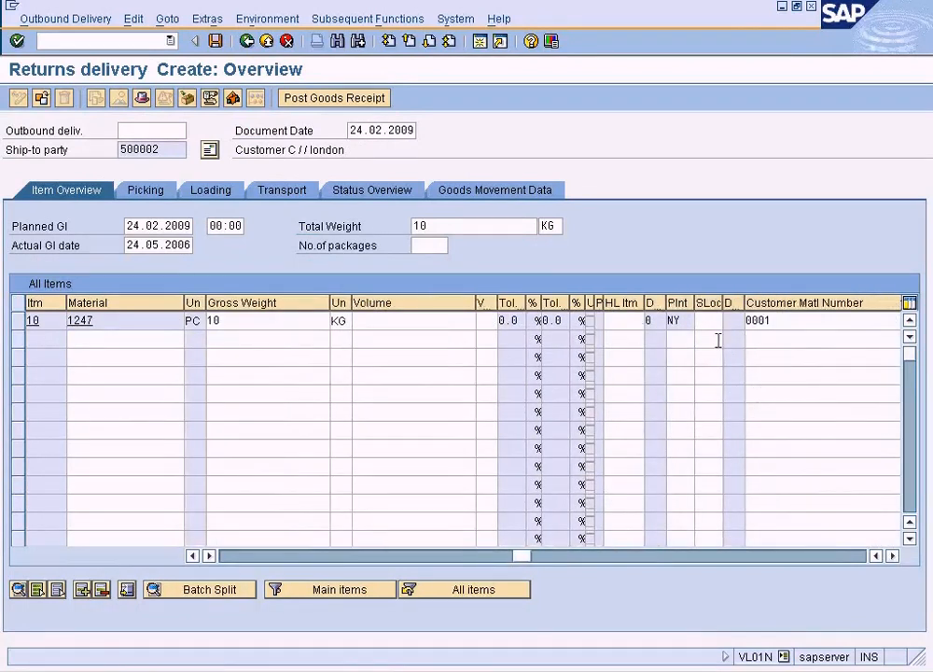
drag(721, 303, 767, 302)
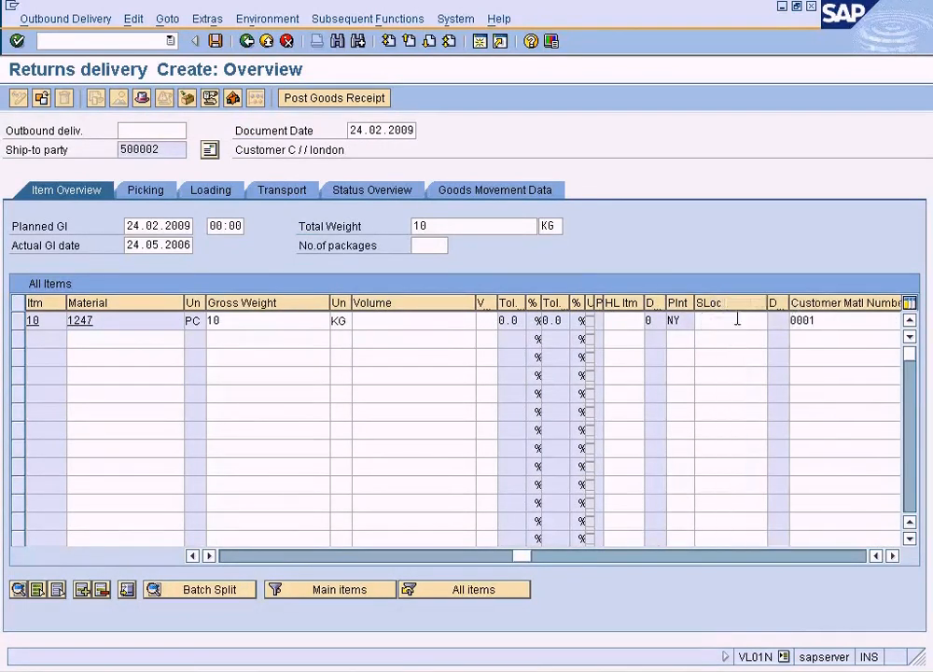
key(F4)
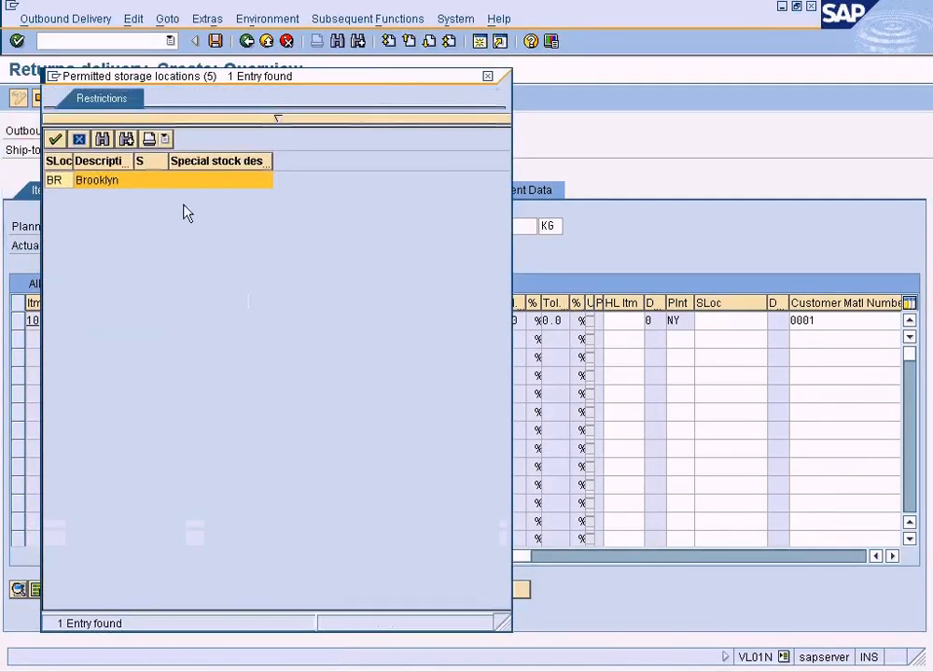
double_click(119, 179)
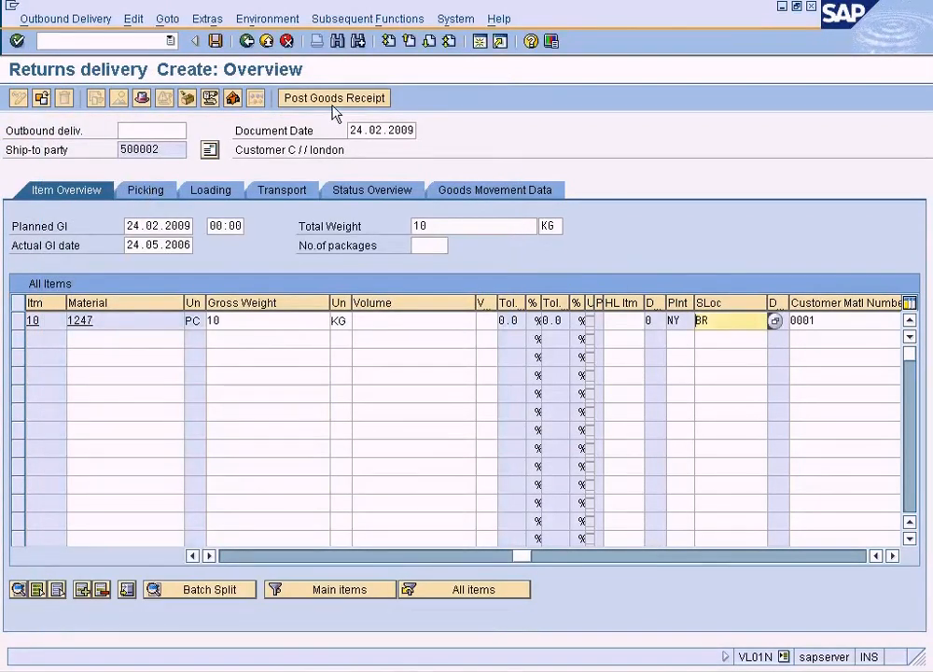
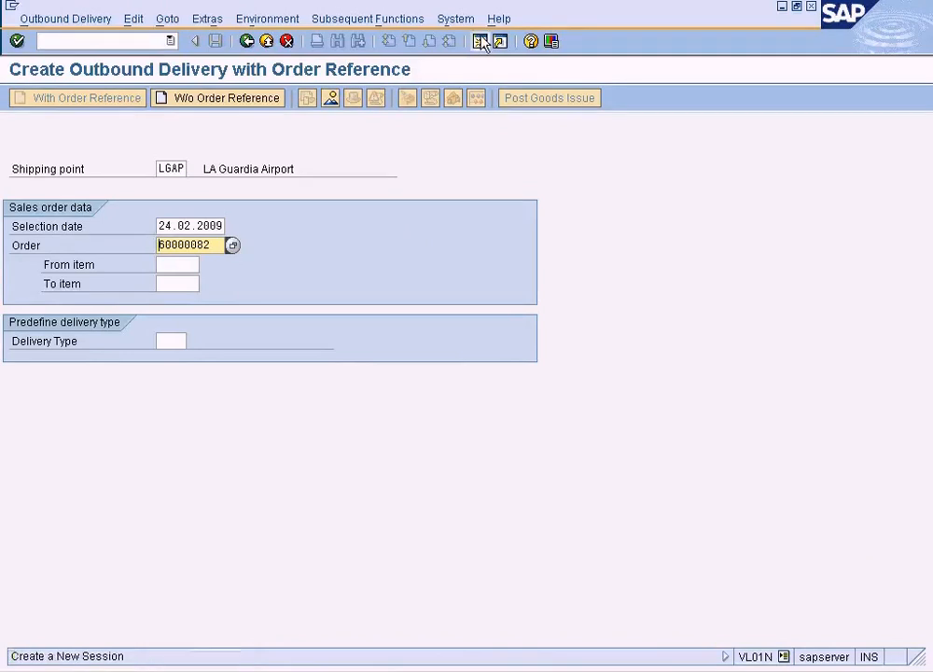
Step: Display the return with transaction VA03 and open its document flow
text(va03)
key(Return)
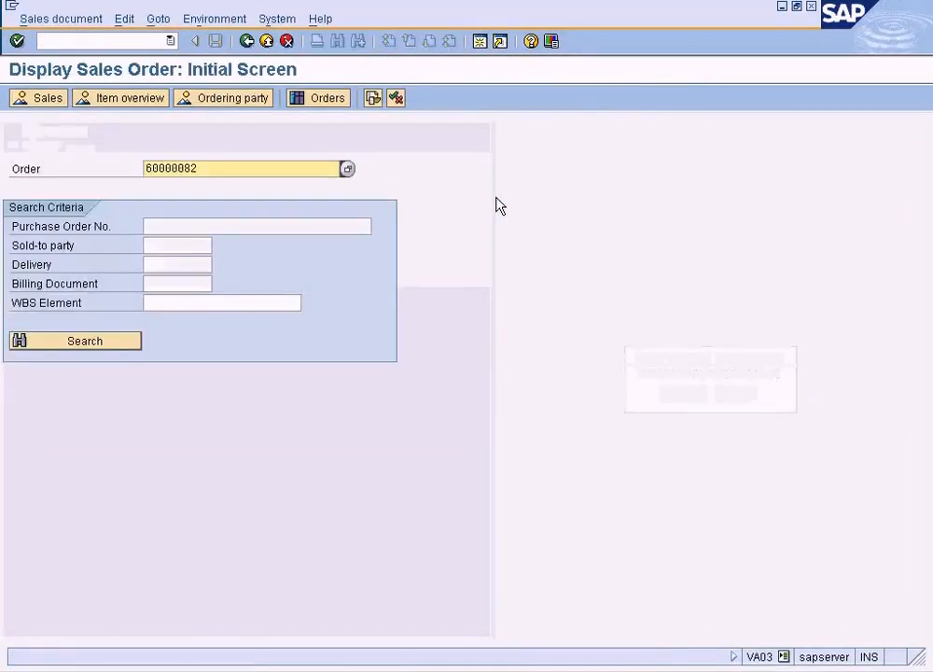
key(Return)
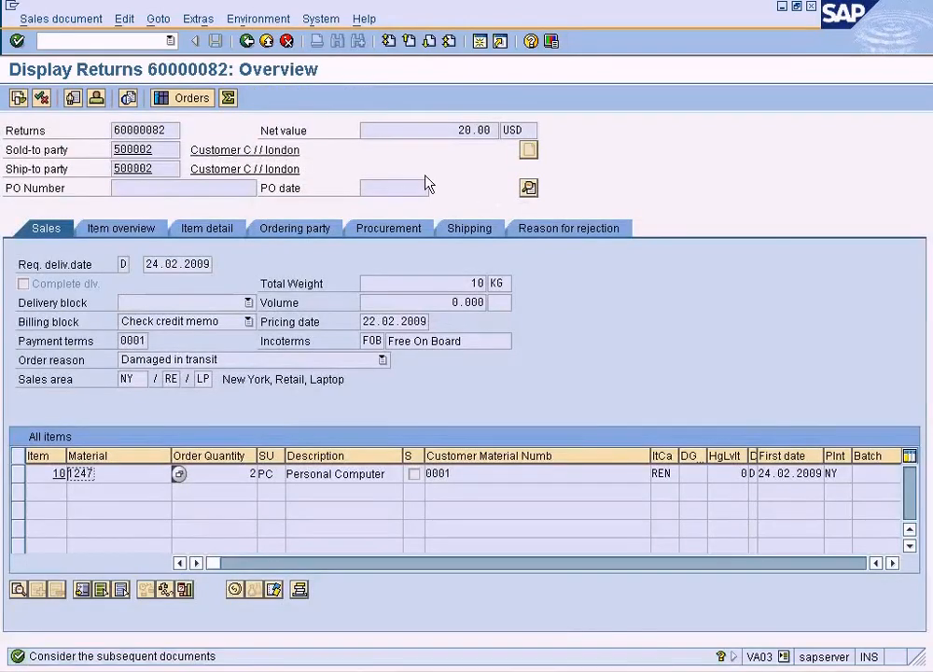
click(247, 41)
key(F5)
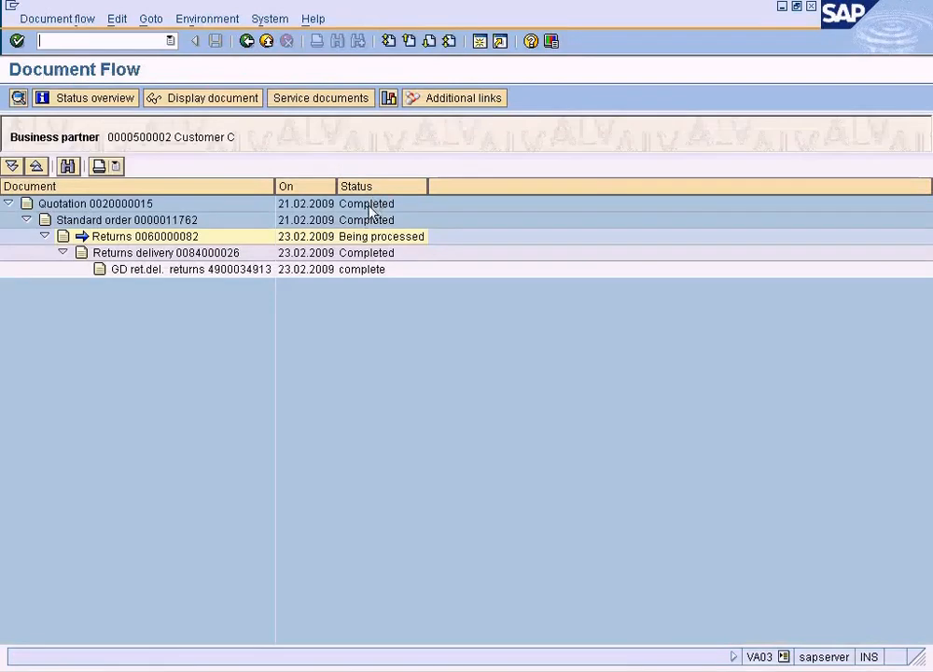
Step: Display the material document of the GD ret.del. returns entry in the document flow
click(180, 273)
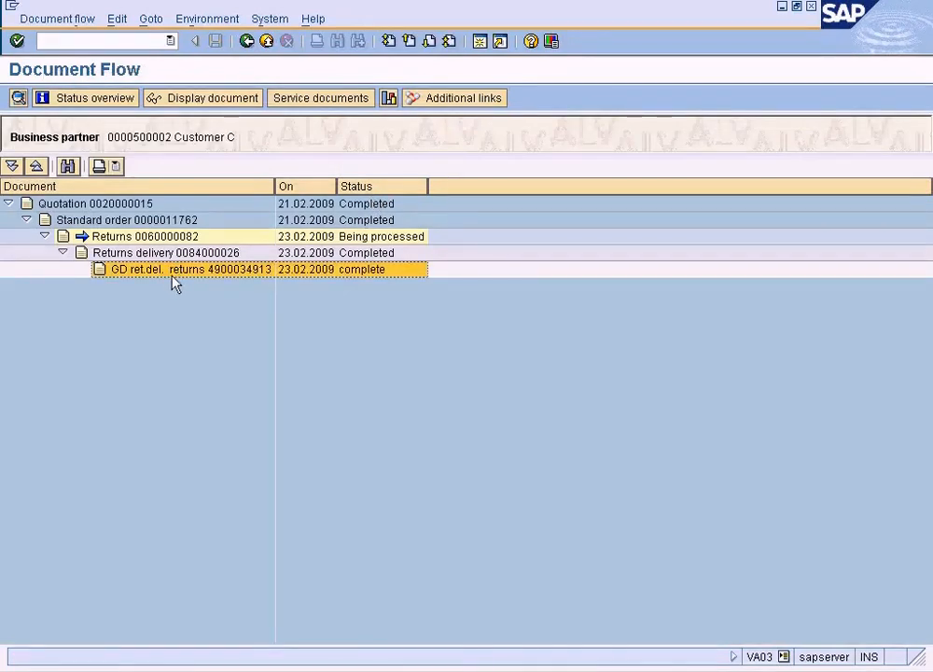
double_click(174, 277)
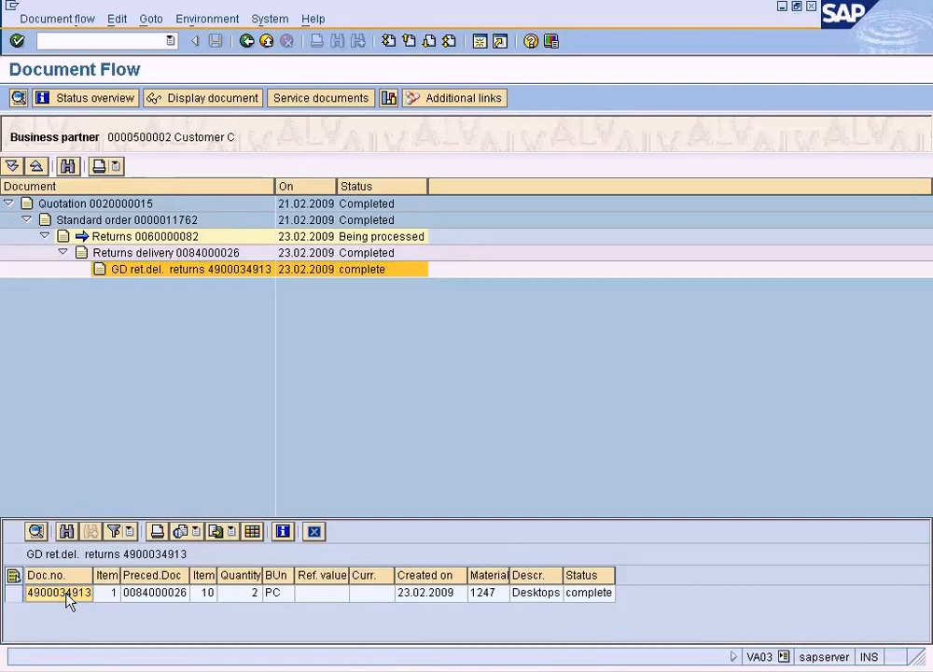
click(231, 98)
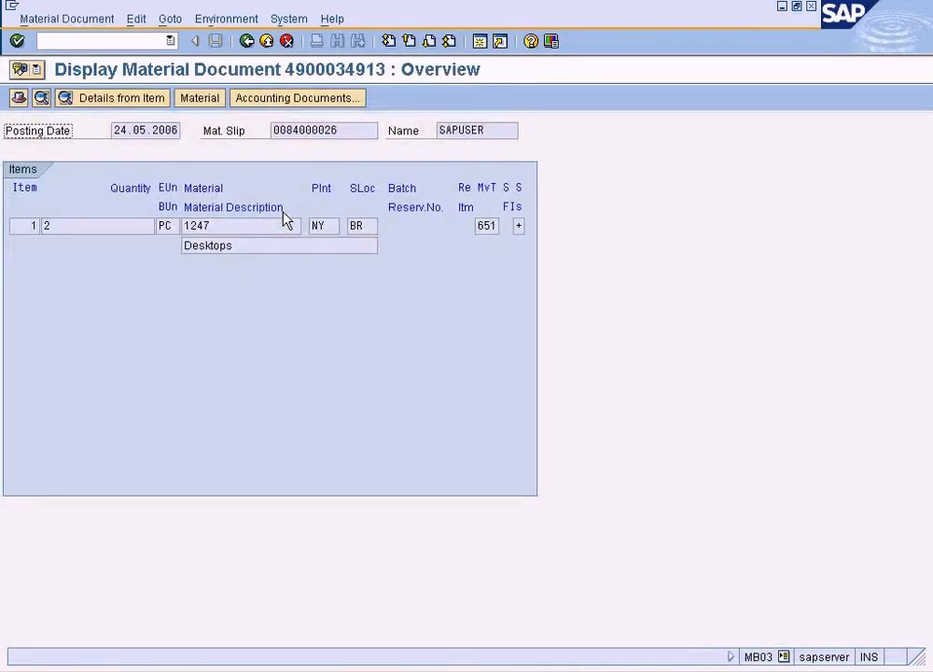
Step: Check the material document's accounting documents, including the message's long text, and view the Desktops item's details
click(320, 100)
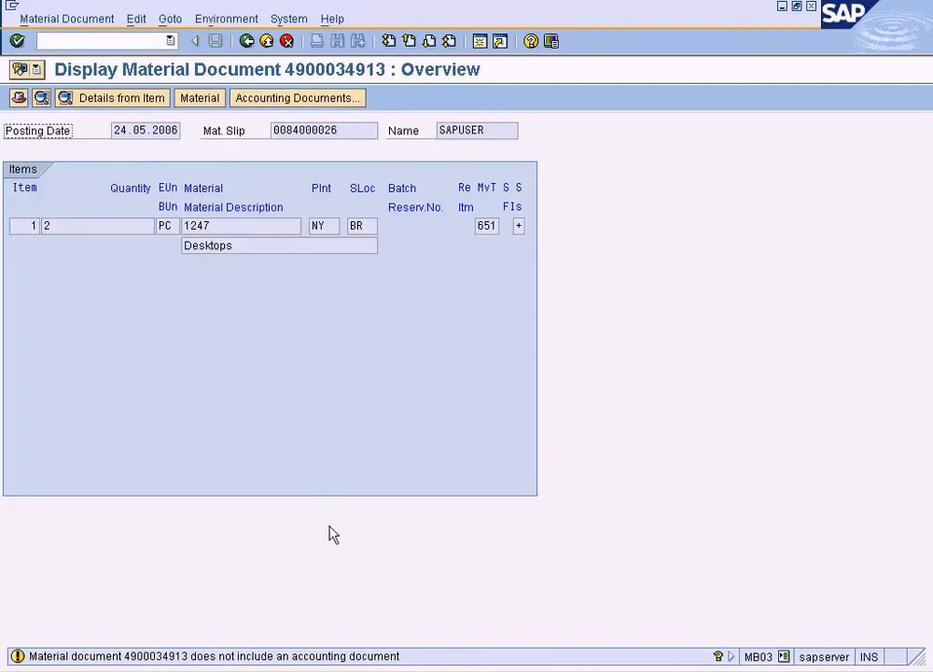
double_click(327, 655)
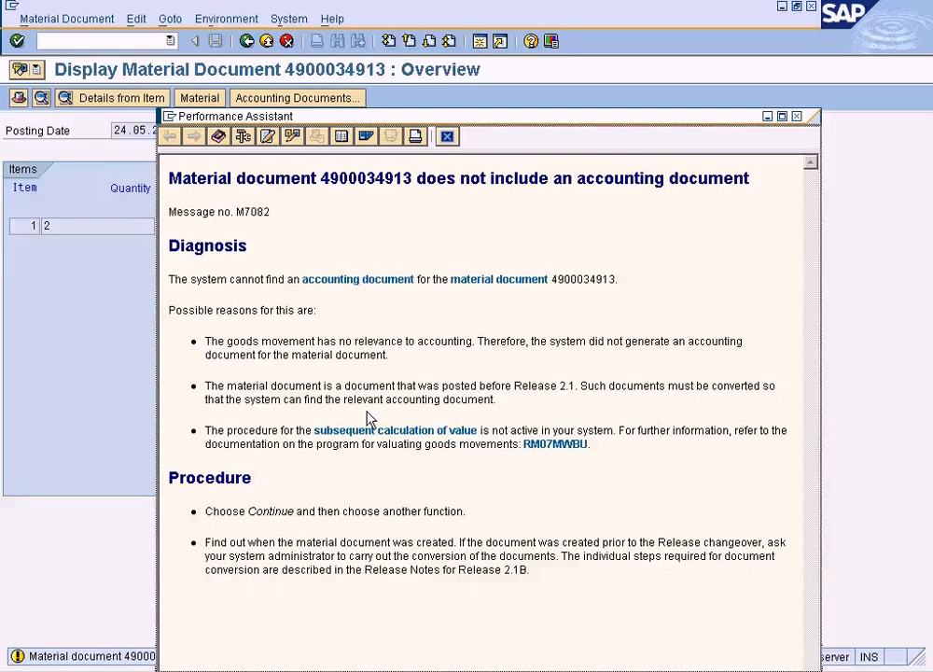
click(453, 136)
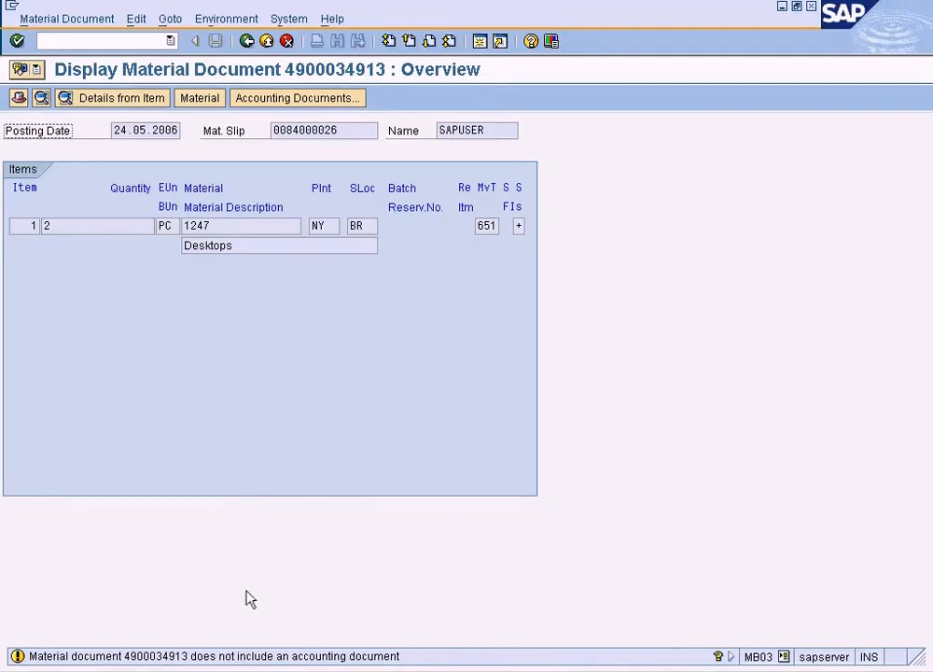
double_click(208, 241)
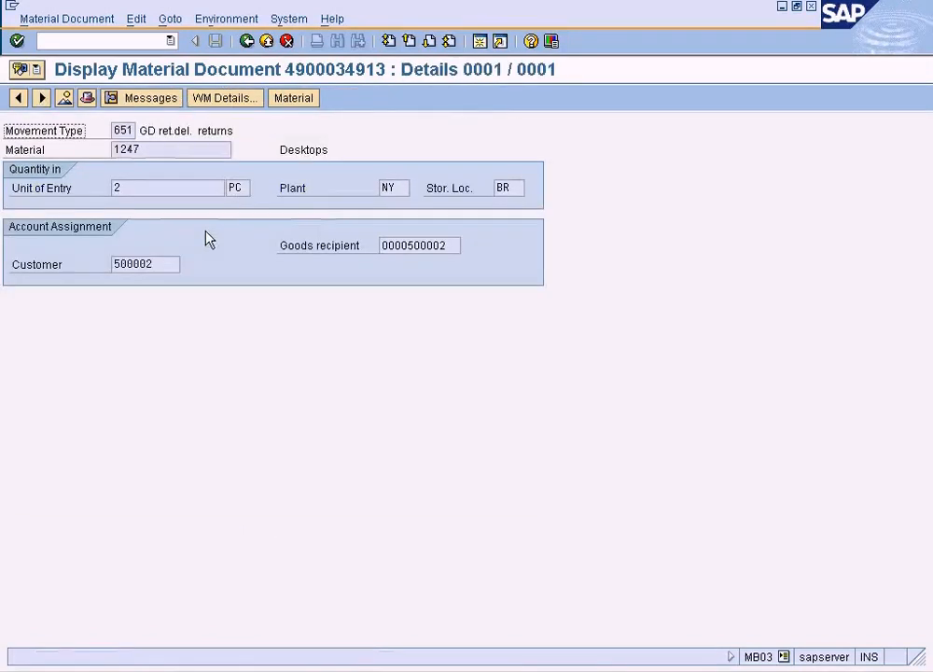
click(246, 41)
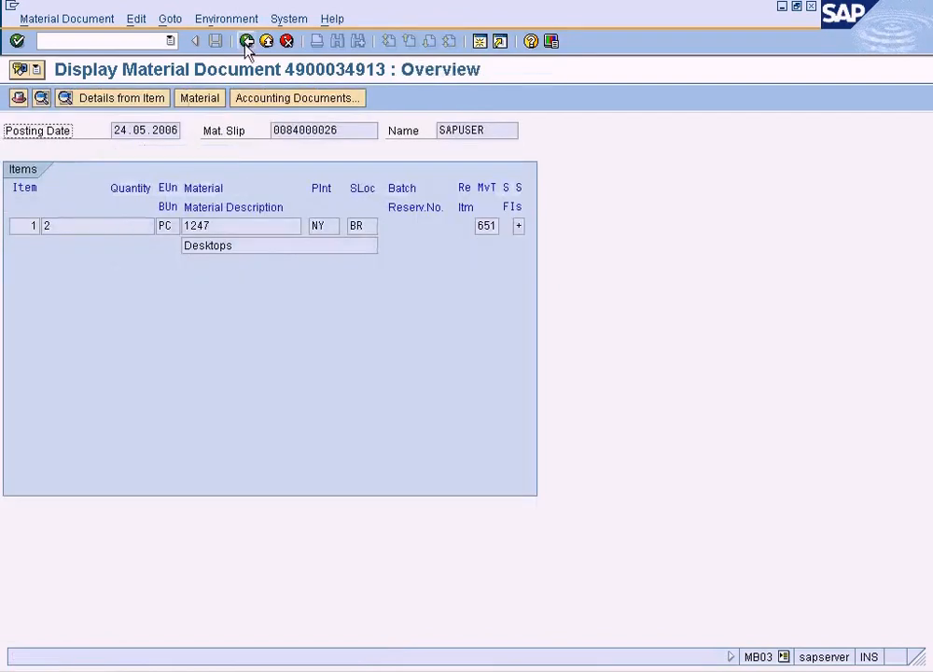
Step: Switch to the SAP Easy Access session and start transaction MM03 to display a material
click(270, 670)
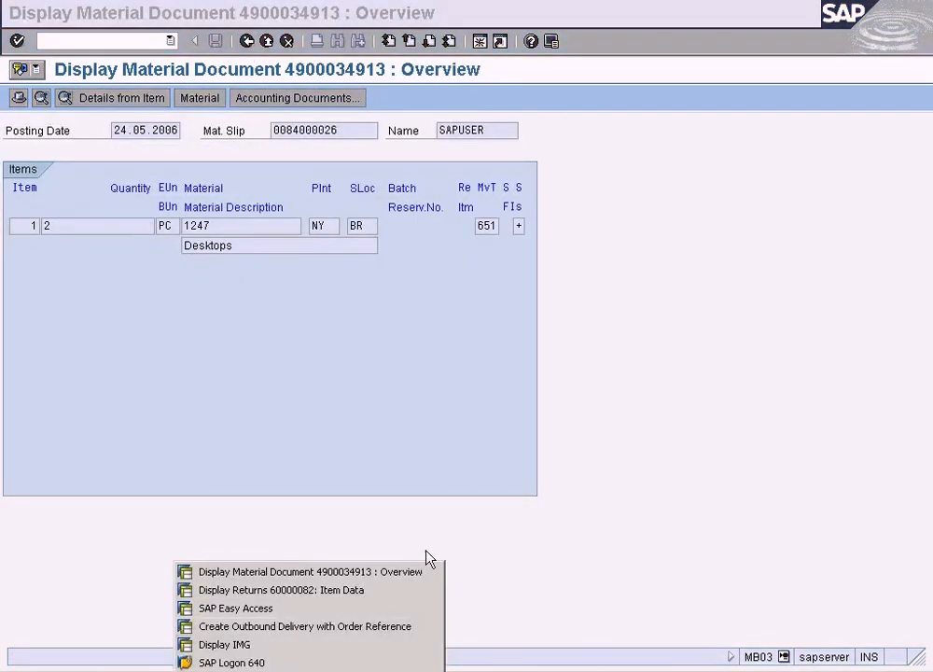
click(308, 623)
click(271, 670)
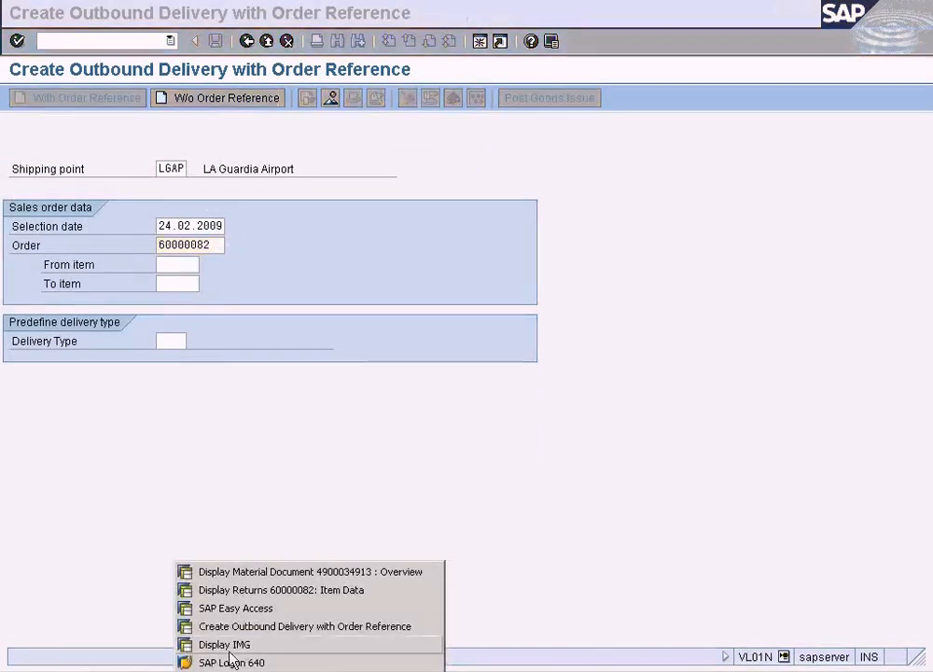
click(235, 618)
text(mm03)
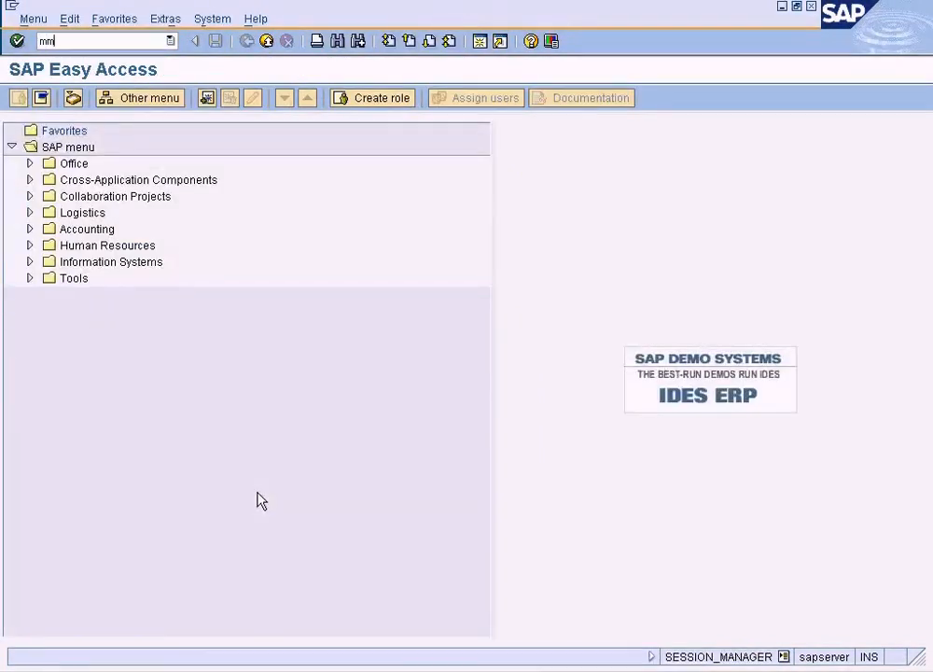
key(Return)
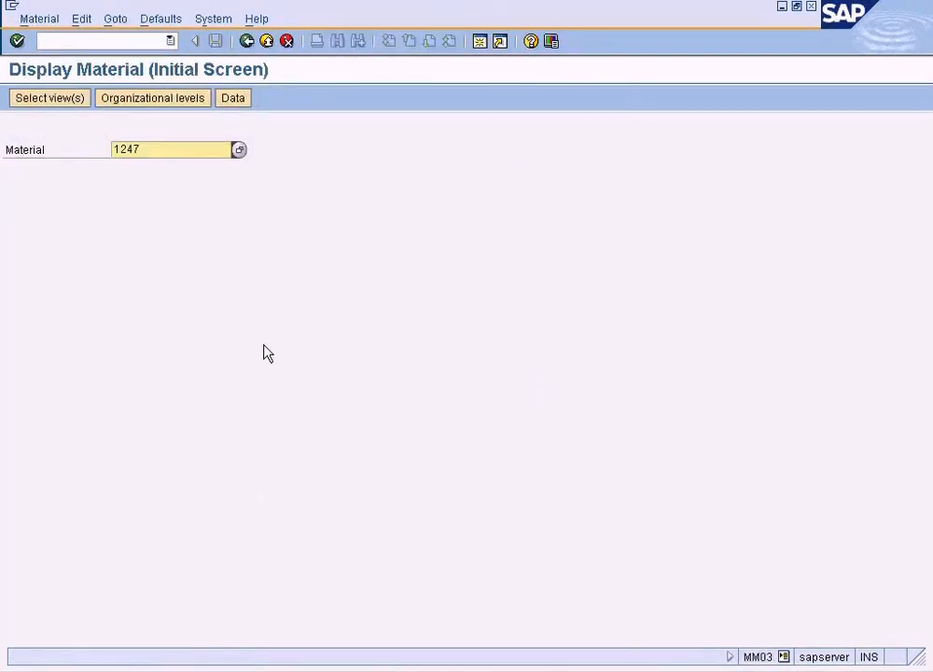
Step: Display the Plant Stock view of material 1247 for plant NY
key(Return)
click(520, 392)
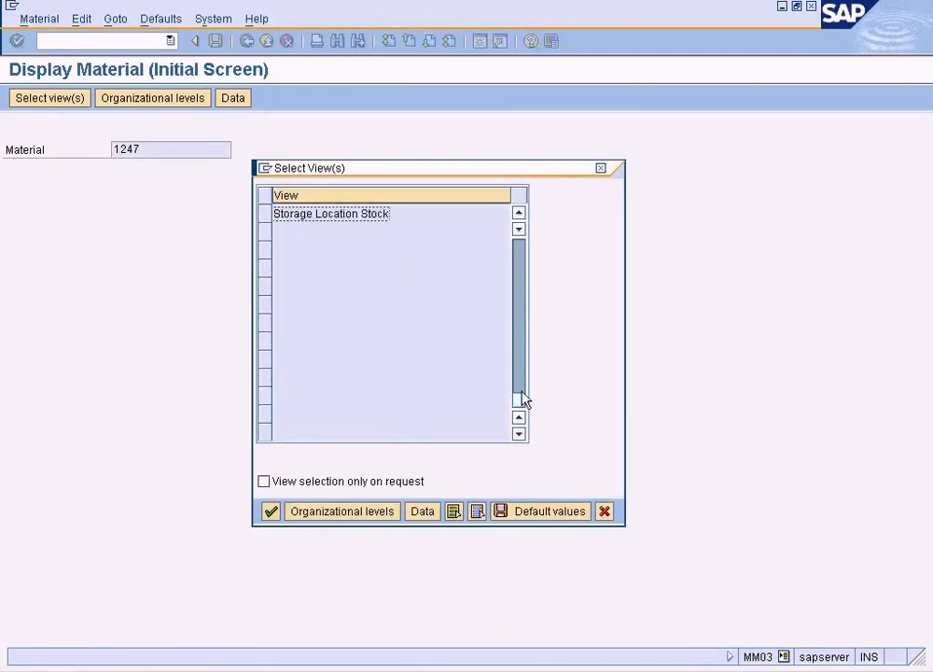
click(519, 213)
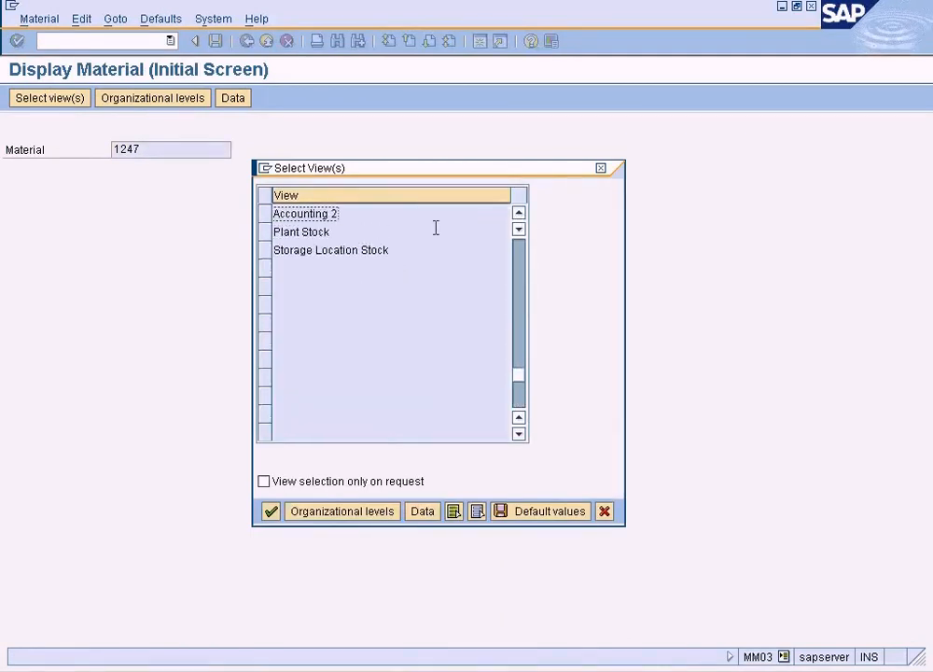
click(266, 232)
click(271, 513)
text(ny)
key(Return)
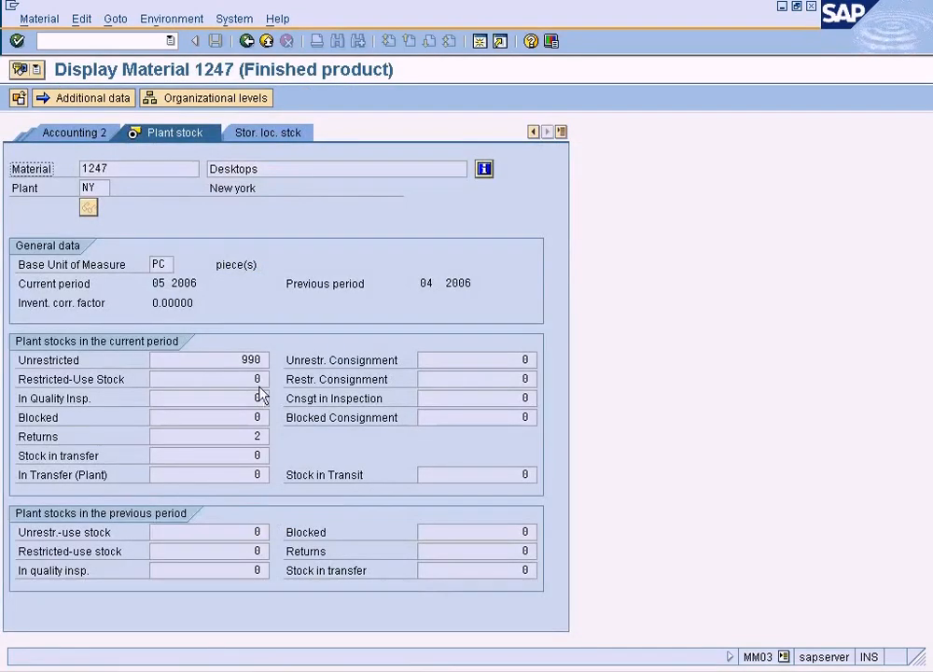
Step: Examine the Returns and Unrestricted stock quantities in the plant's current period
double_click(245, 438)
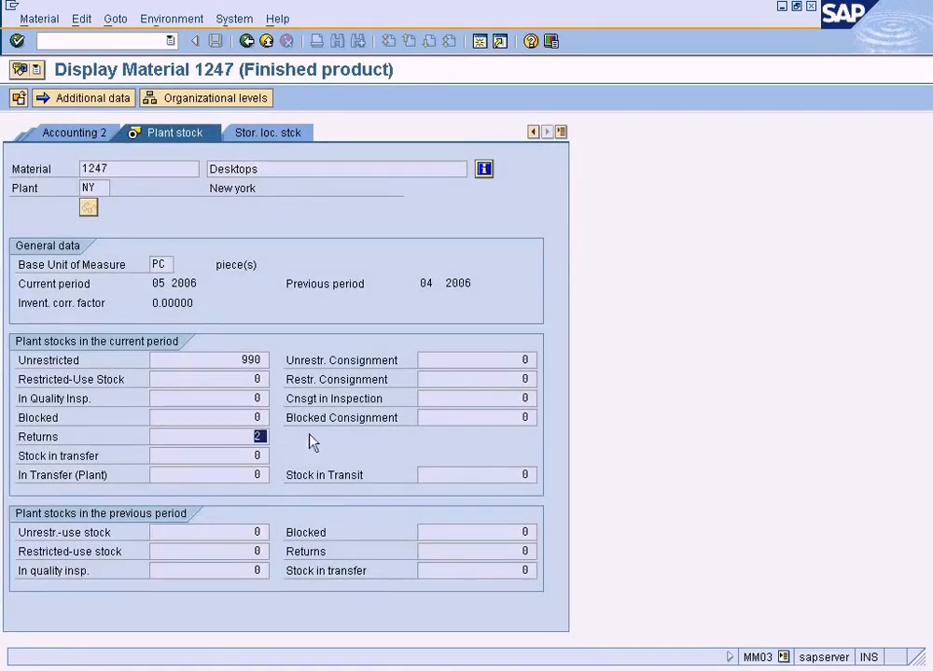
click(251, 436)
drag(249, 436, 265, 436)
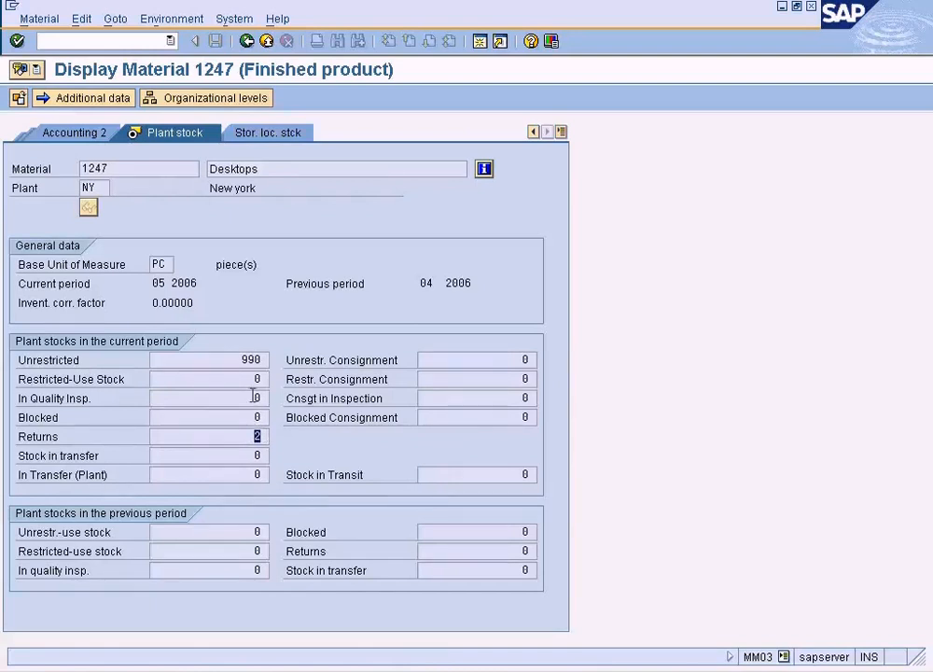
click(381, 669)
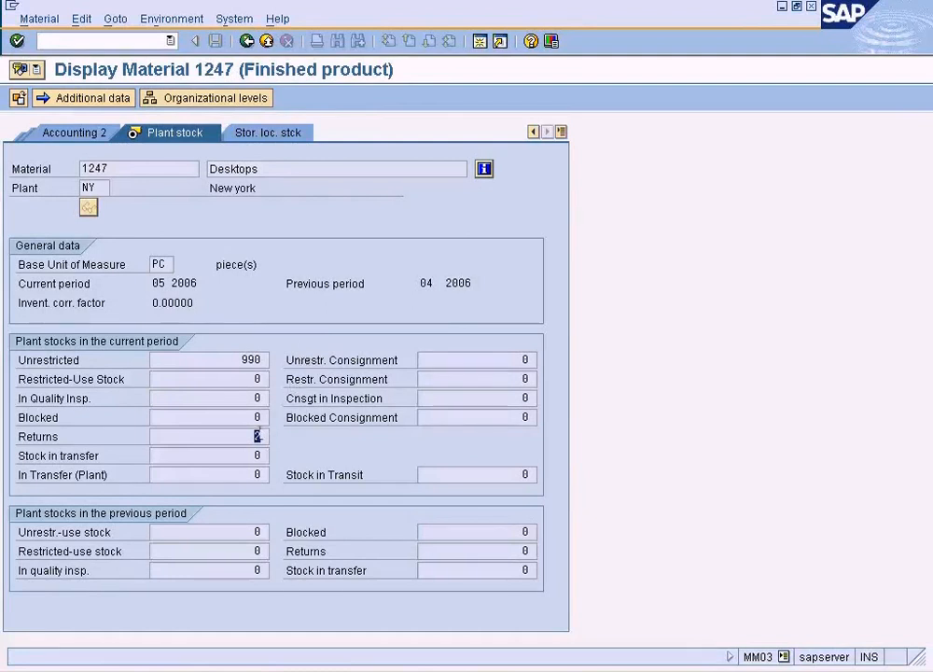
double_click(237, 360)
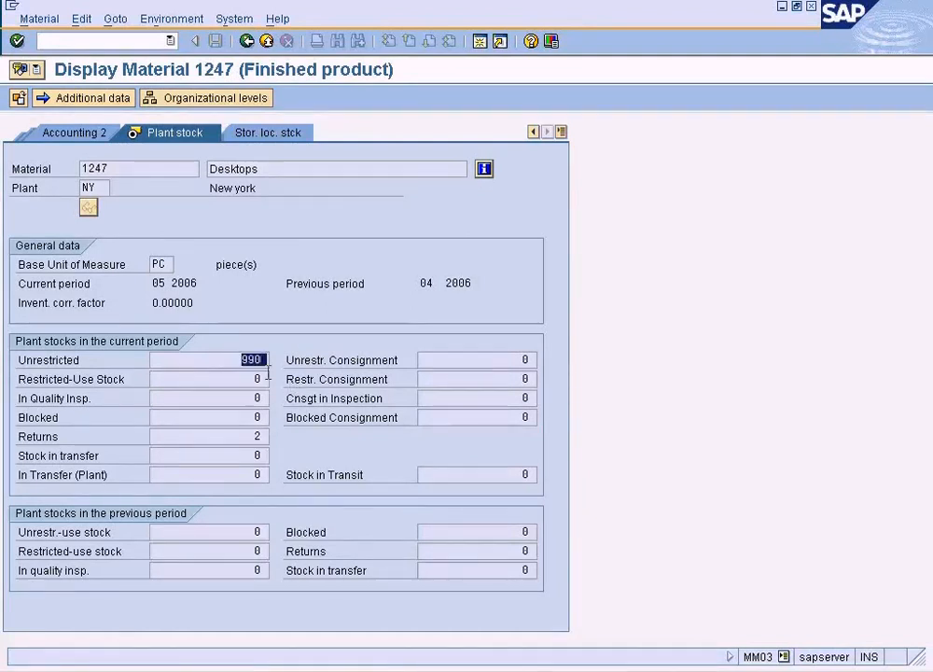
Step: Compare the Returns stock of material 1247 with its Unrestricted stock in the current period
double_click(256, 435)
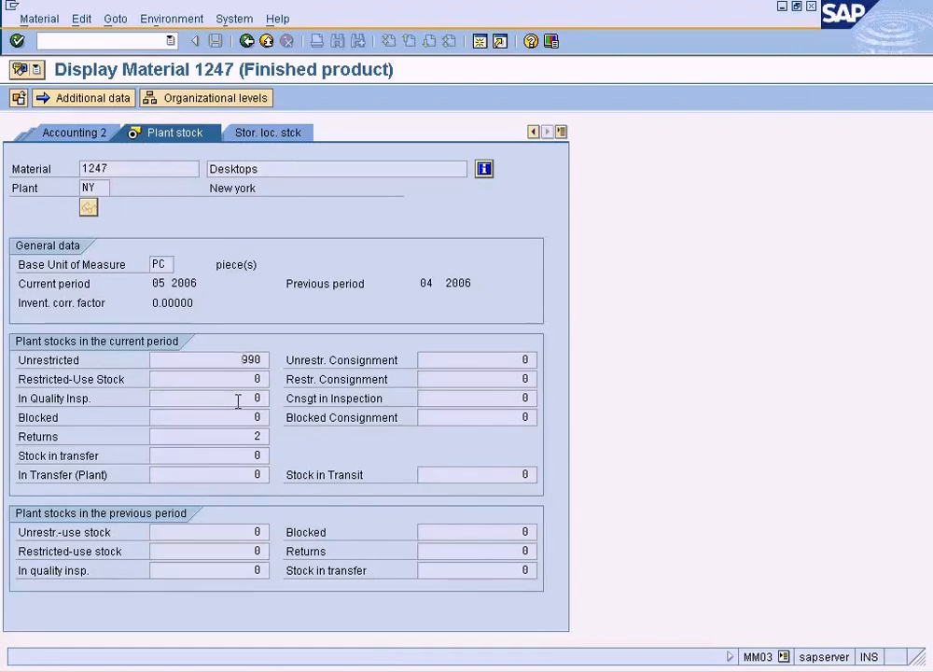
double_click(270, 437)
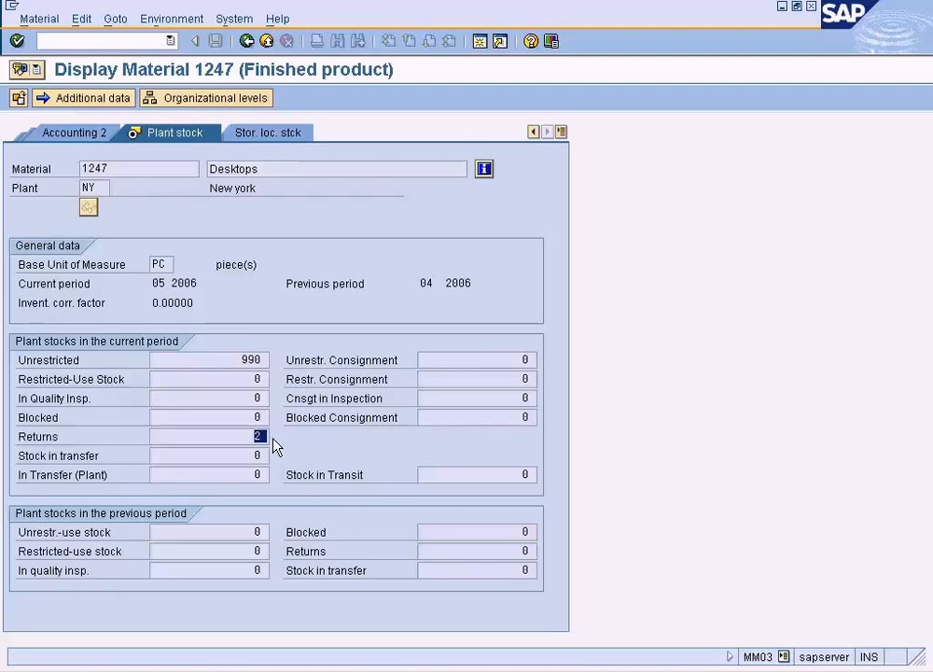
click(230, 355)
drag(231, 354, 255, 359)
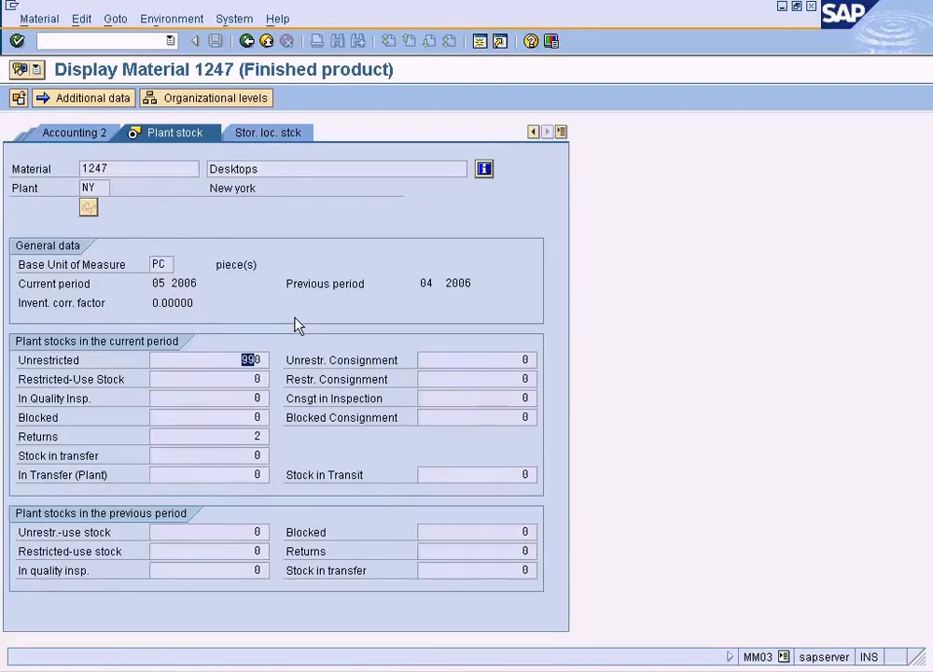
click(256, 436)
drag(252, 435, 285, 441)
click(241, 359)
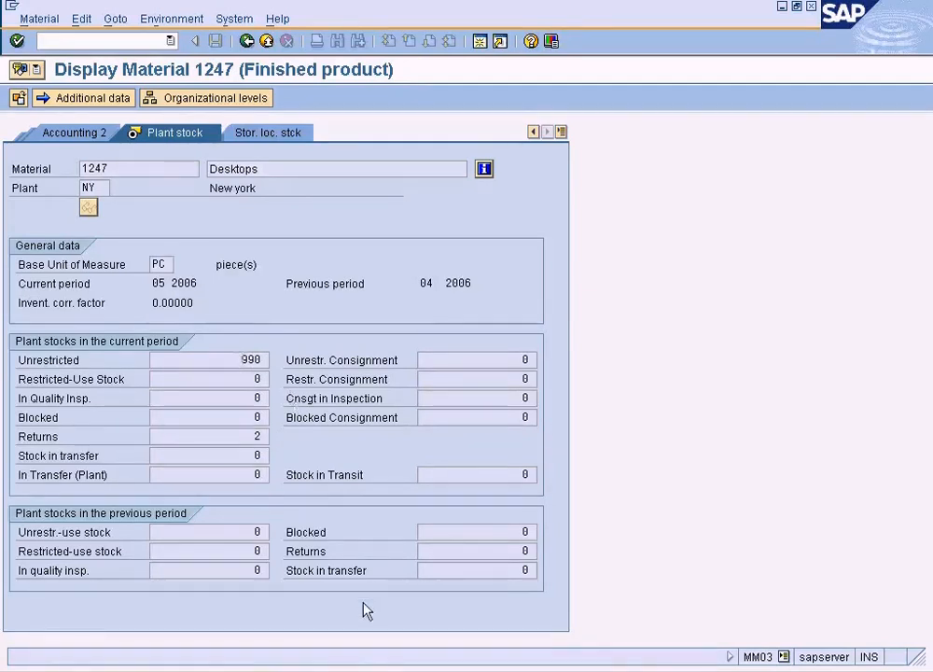
Step: Leave the material display and start transaction MIGO with Transfer Posting as the action
click(266, 40)
text(migo)
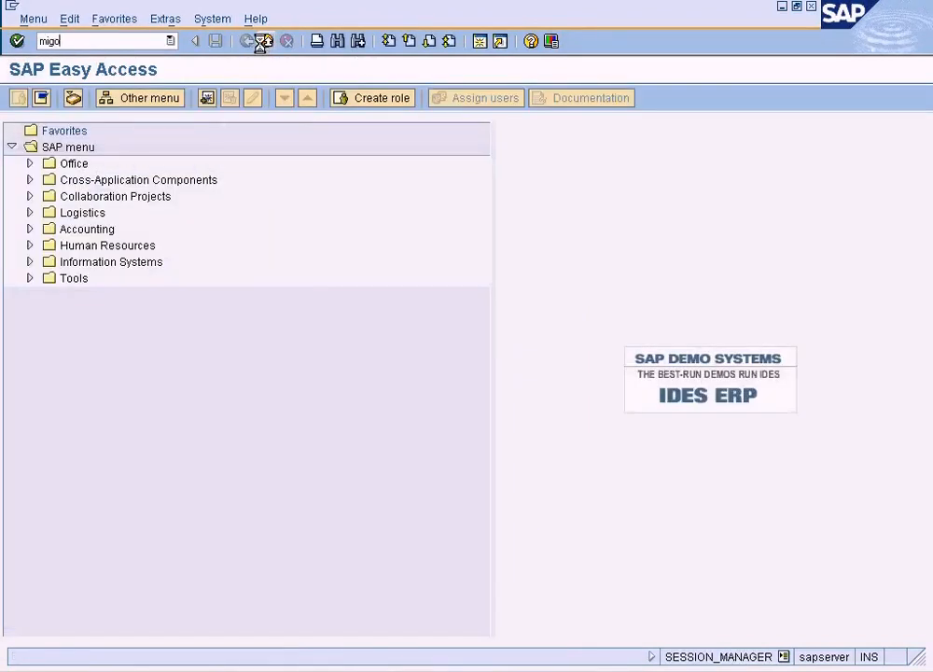
key(Return)
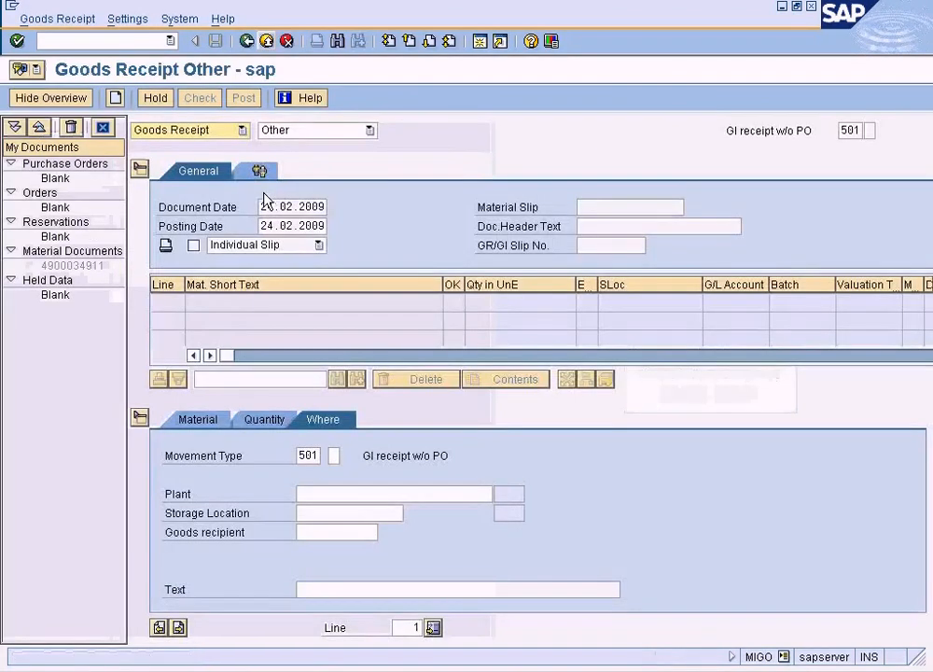
click(242, 130)
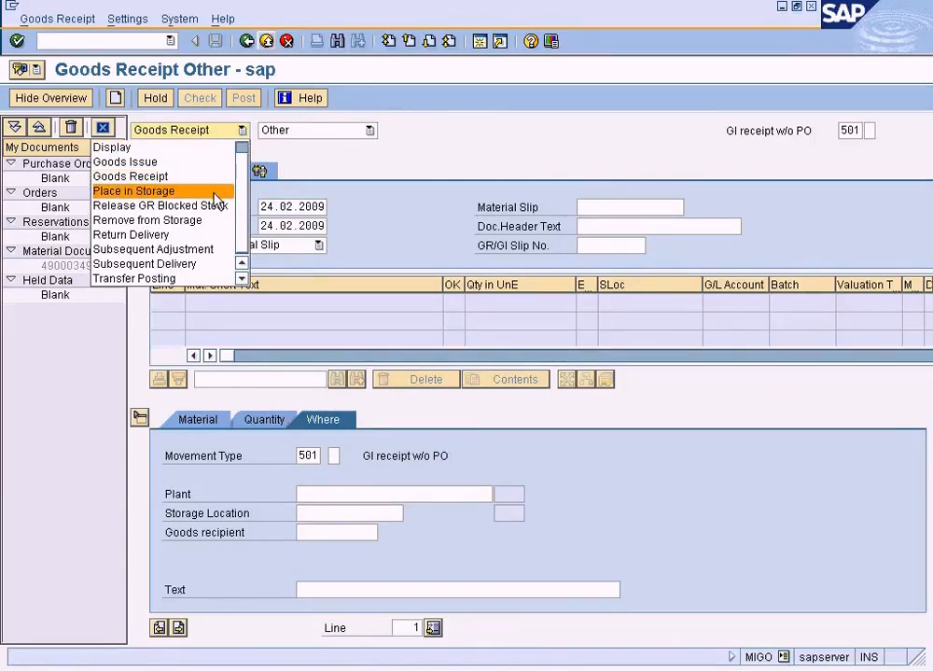
click(210, 278)
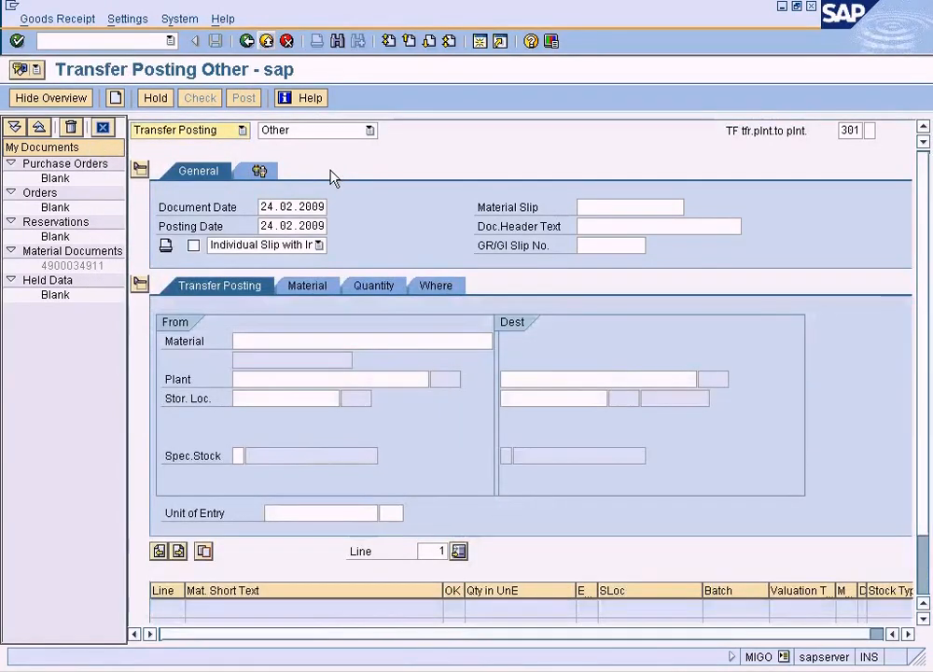
click(351, 133)
click(468, 133)
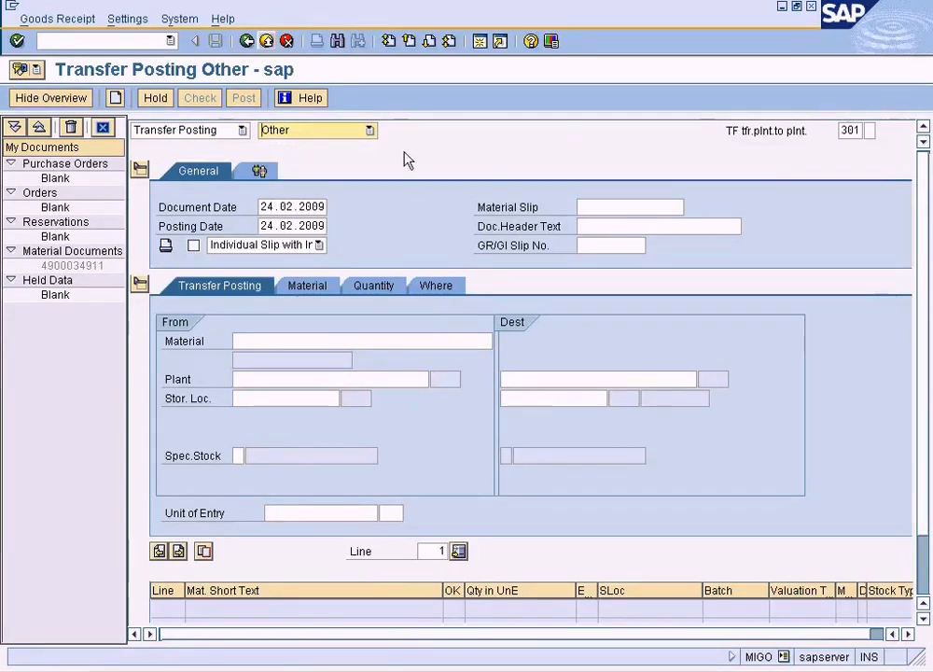
Step: Try the Remove from Storage action with material 1247, looking up a storage location for it
click(243, 131)
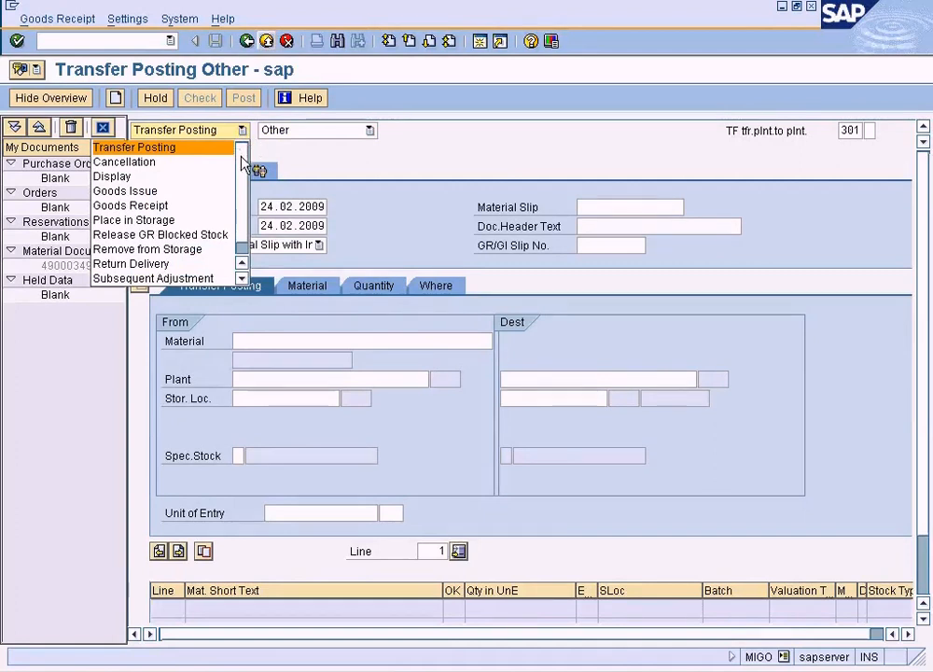
scroll(243, 173, down, 1)
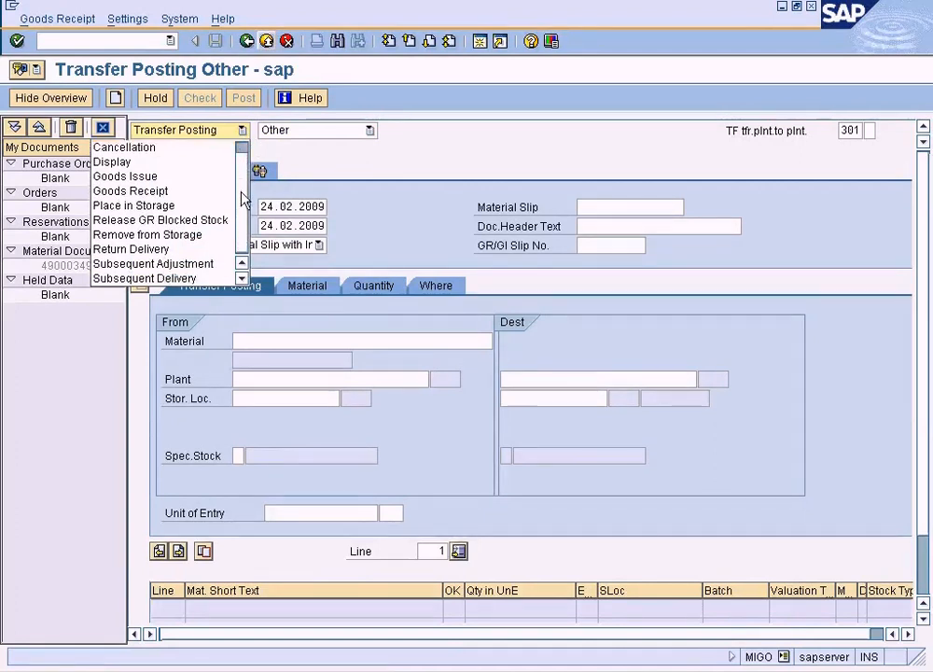
scroll(243, 173, up, 1)
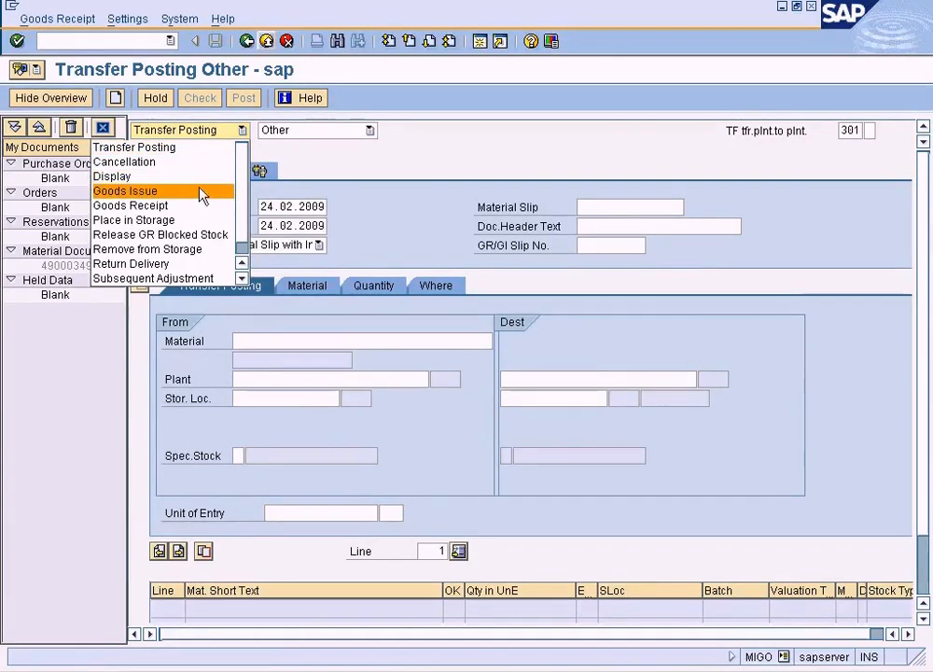
click(182, 249)
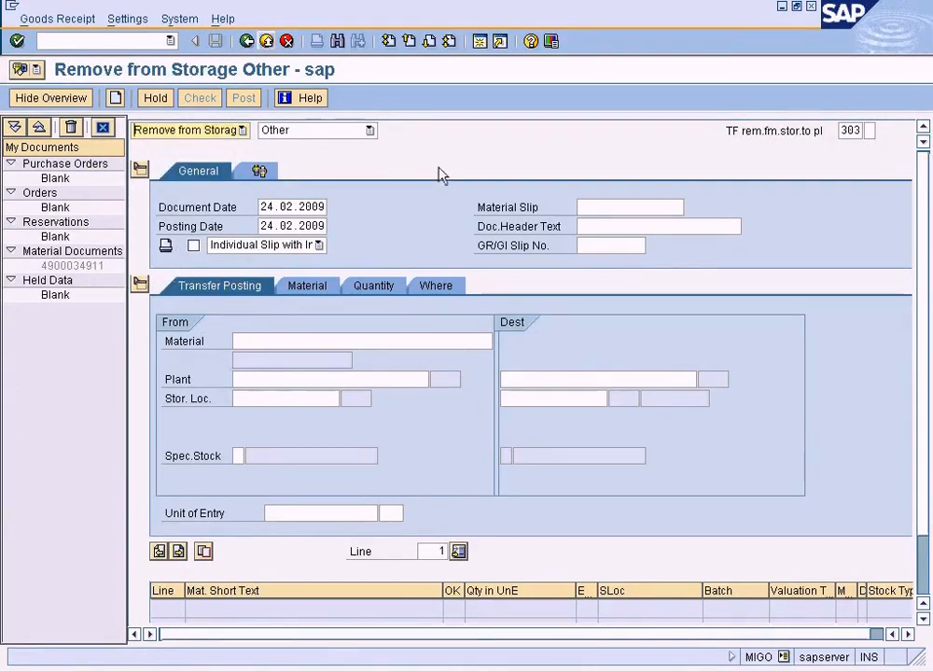
click(244, 340)
text(1247)
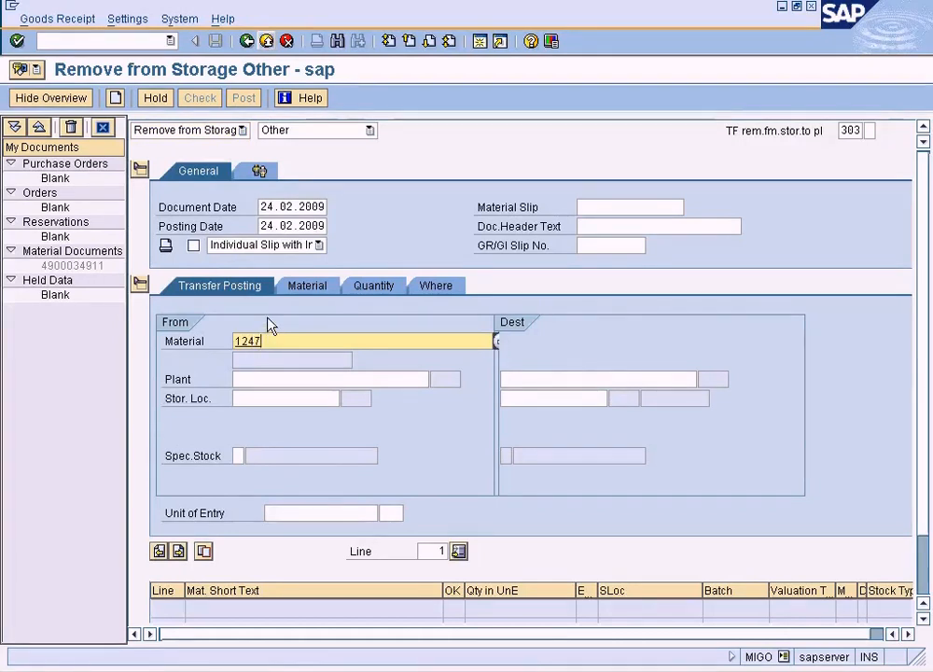
click(253, 399)
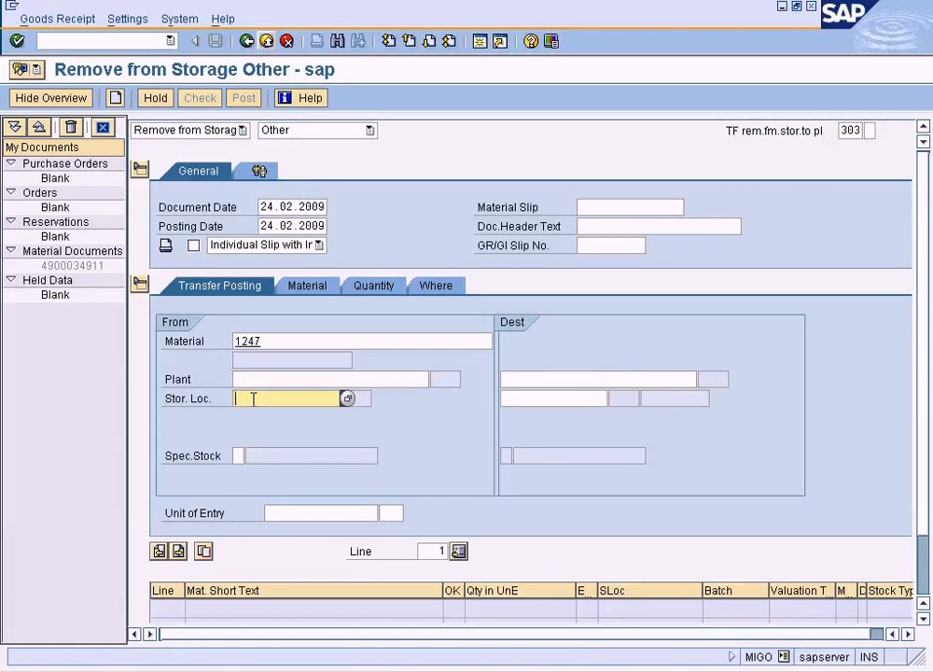
click(347, 399)
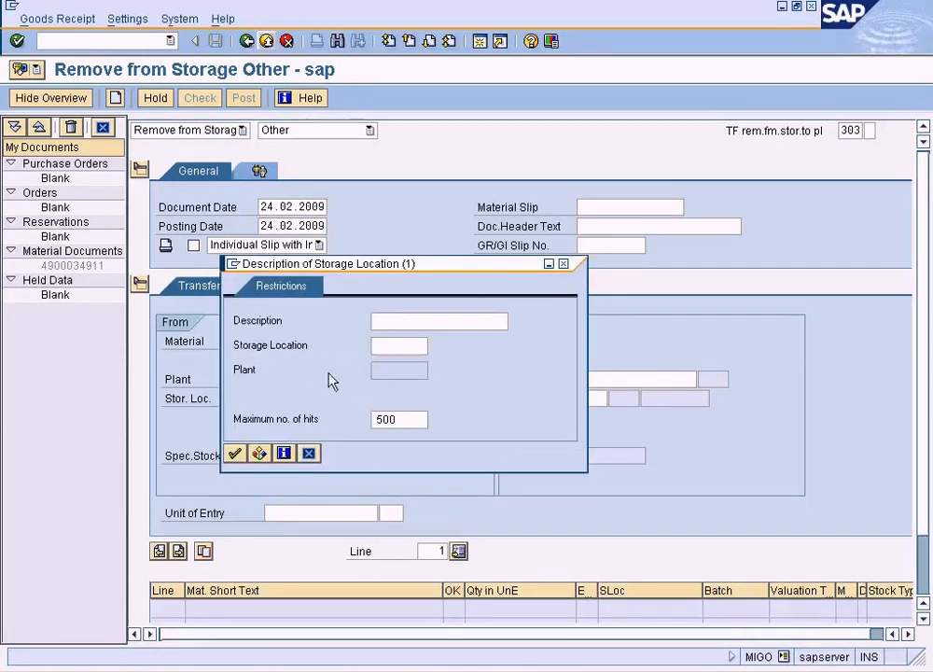
click(307, 453)
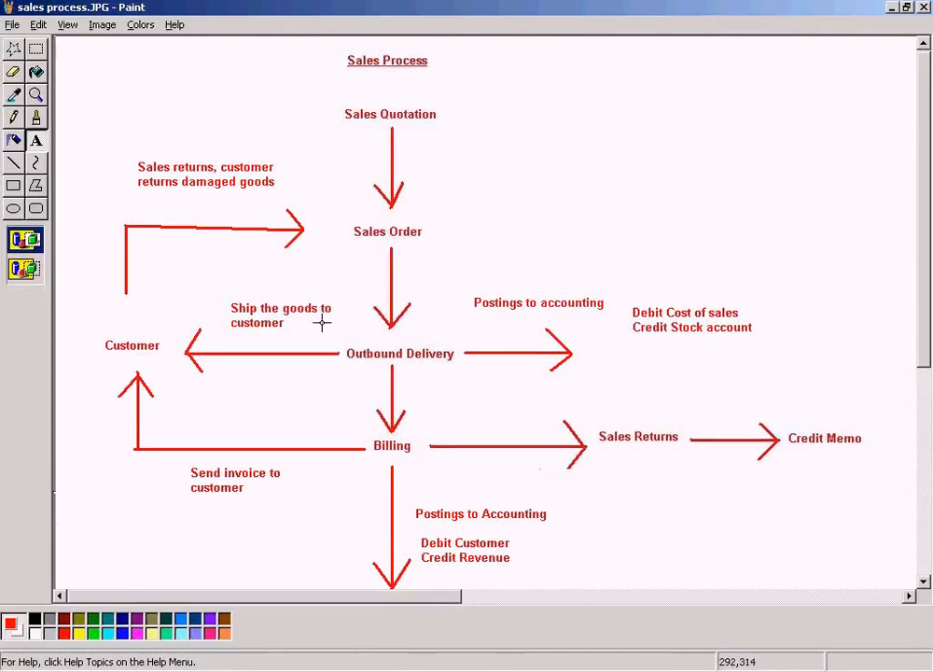
Step: Switch to the Create Outbound Delivery session and start transaction MM03 for material 1247
click(259, 670)
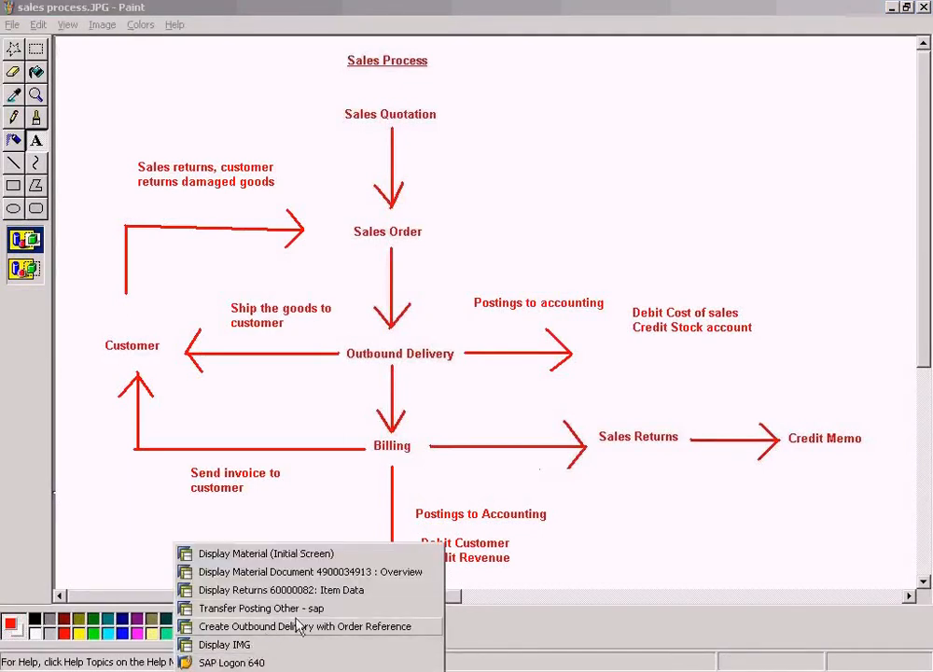
click(366, 626)
click(138, 41)
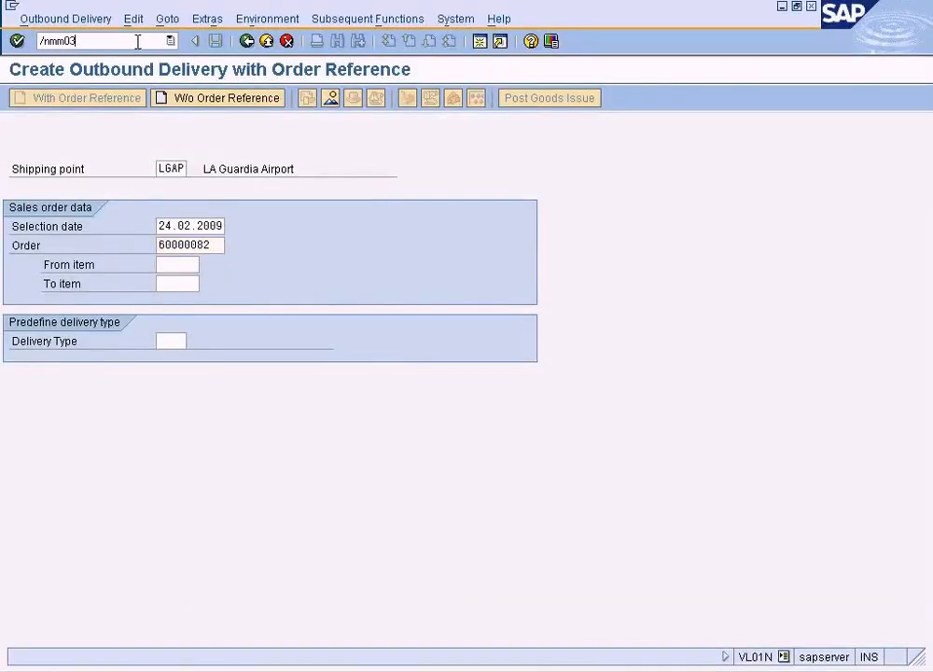
key(Return)
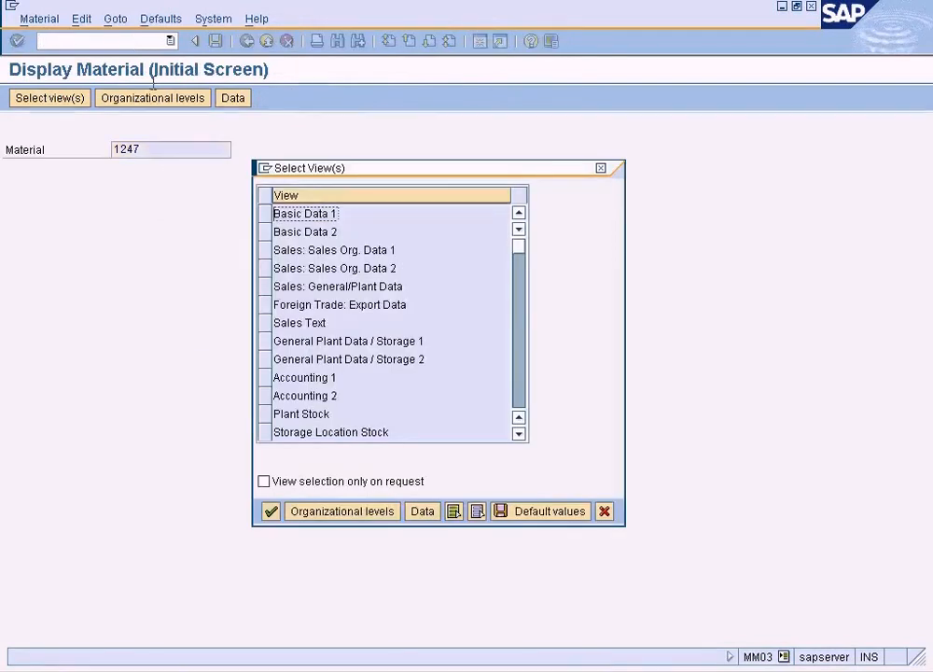
Step: Display the Plant Stock view for plant NY and check the Returns and Unrestricted stock quantities
click(518, 385)
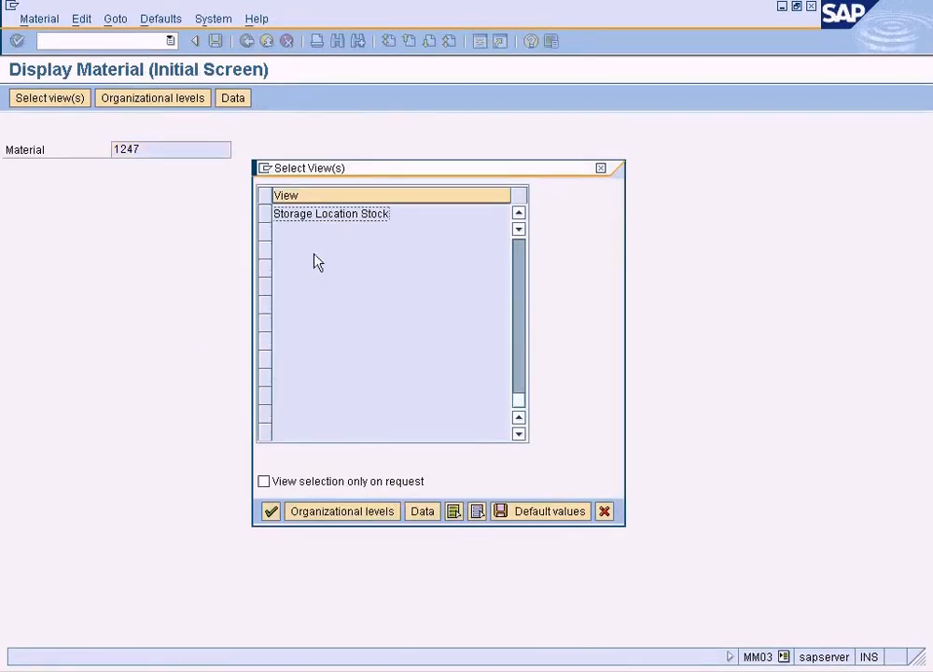
click(519, 214)
click(519, 214)
click(268, 235)
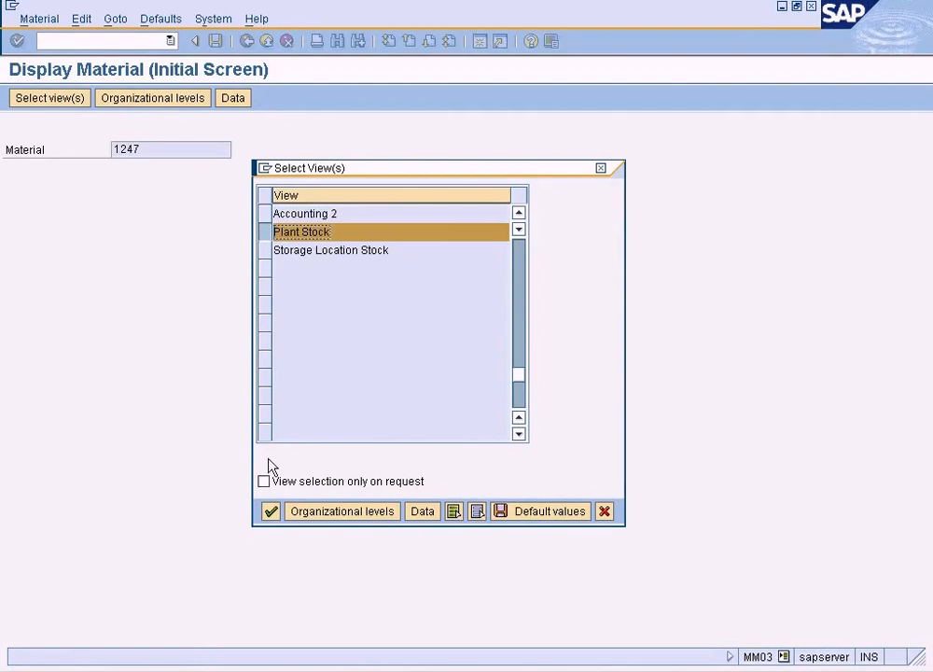
click(271, 511)
text(ny)
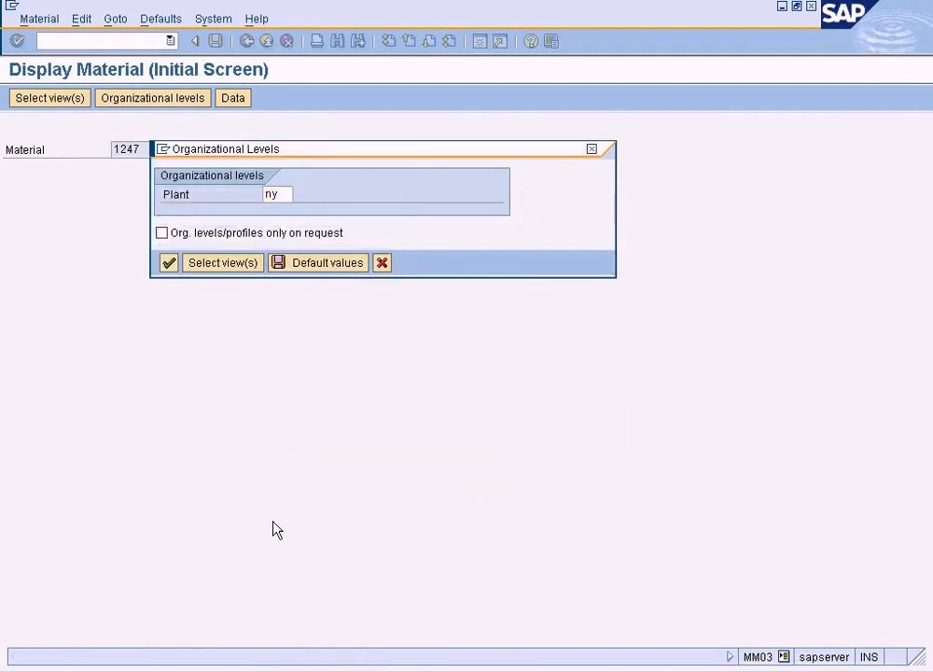
key(Return)
double_click(257, 436)
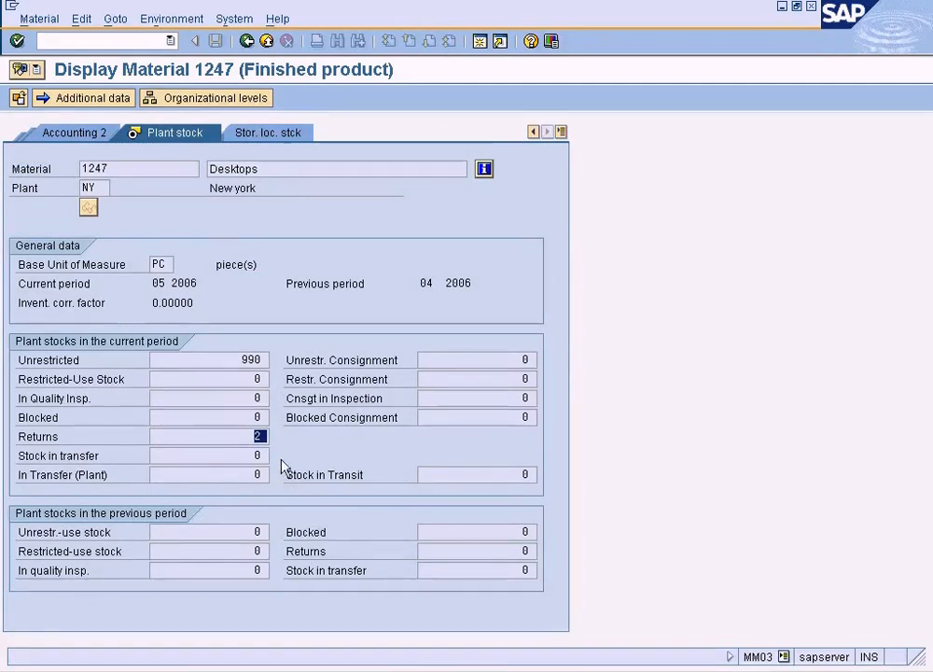
click(256, 359)
Step: Start transaction MIGO in the Display Material Document session with Transfer Posting as the action
key(alt+Tab)
key(alt+Tab)
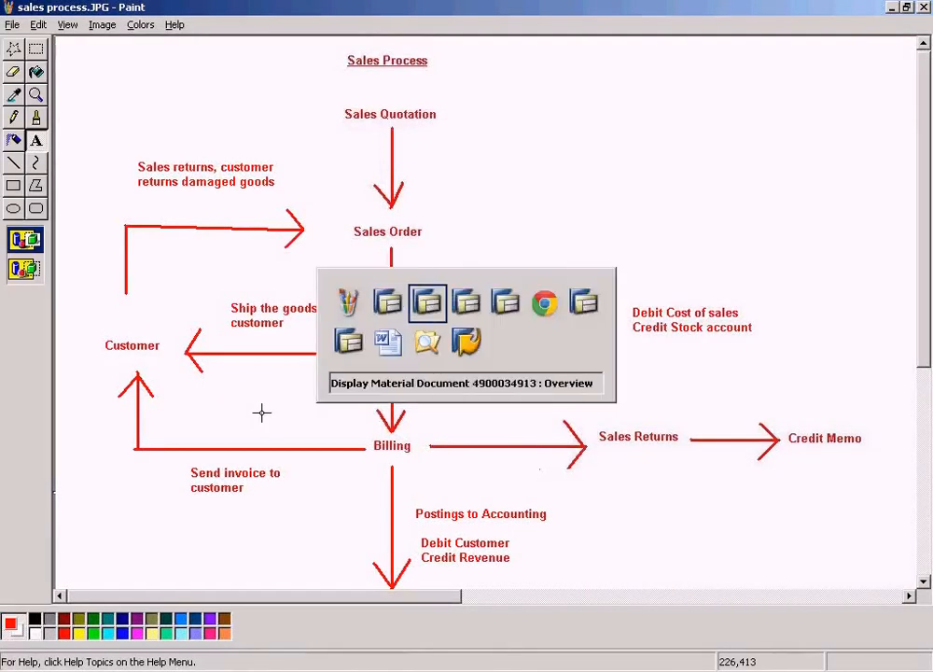
click(115, 41)
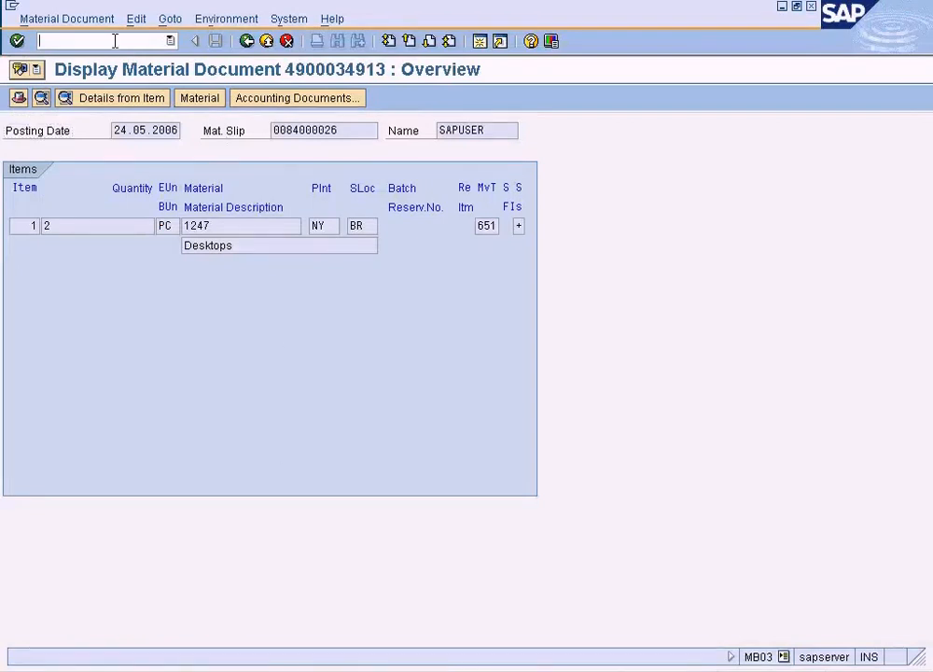
key(Return)
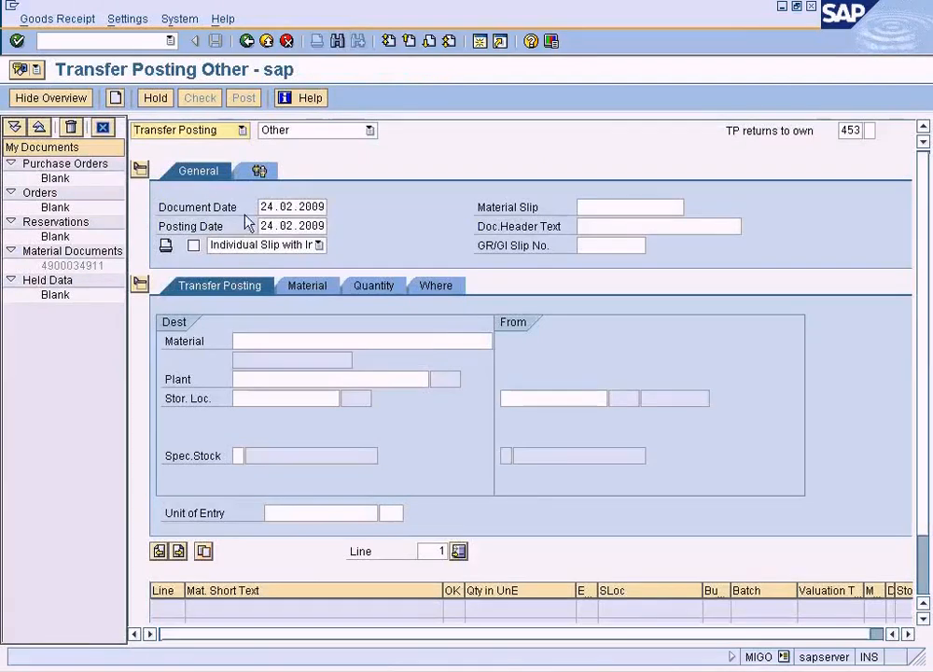
click(240, 131)
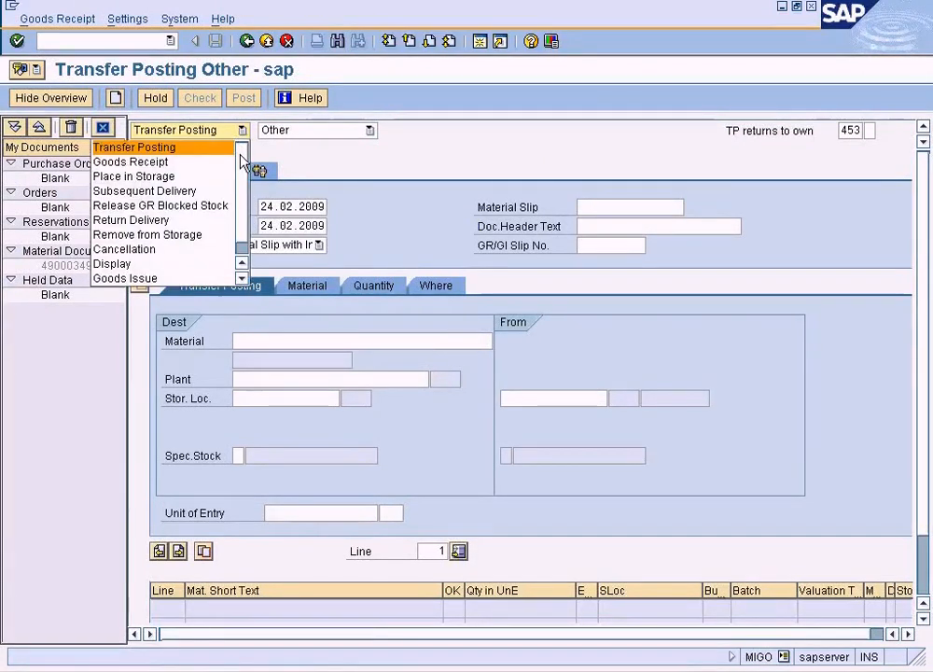
click(222, 148)
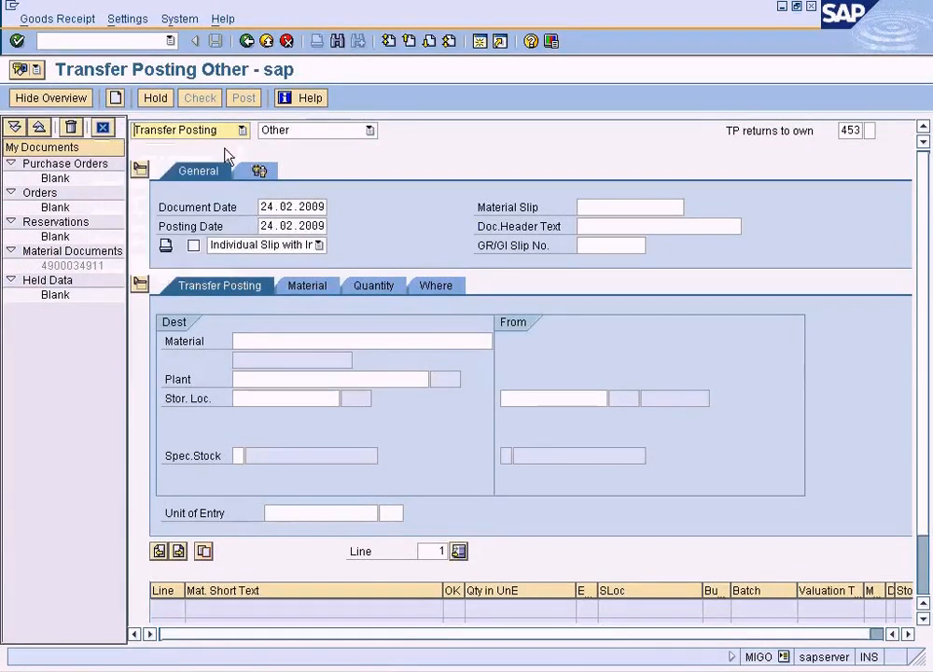
Step: Choose movement type 453, Transfer posting to own stock from returns from customer
click(857, 132)
click(870, 130)
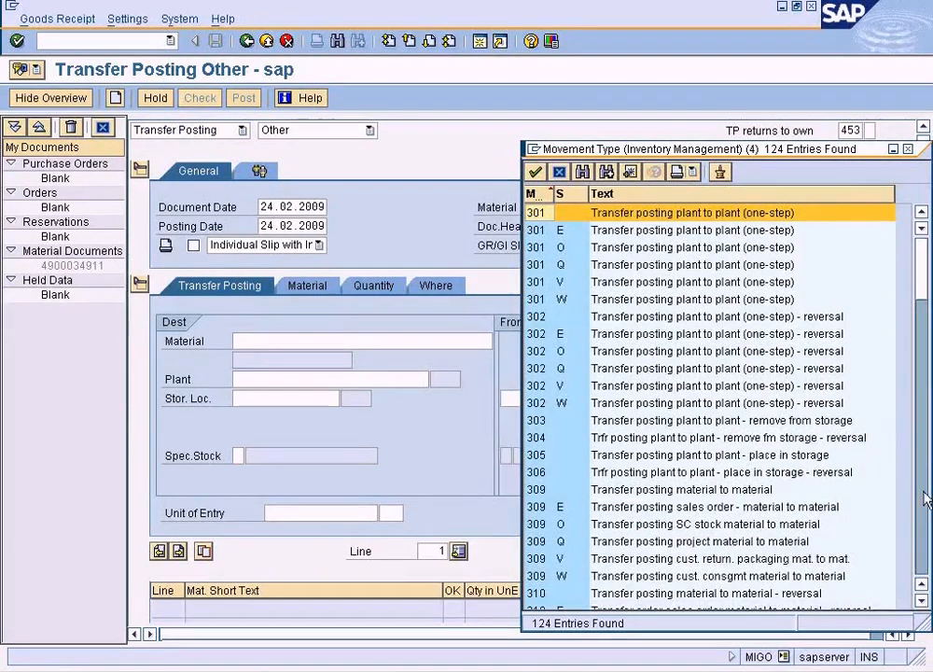
click(924, 494)
click(924, 494)
click(924, 494)
click(923, 529)
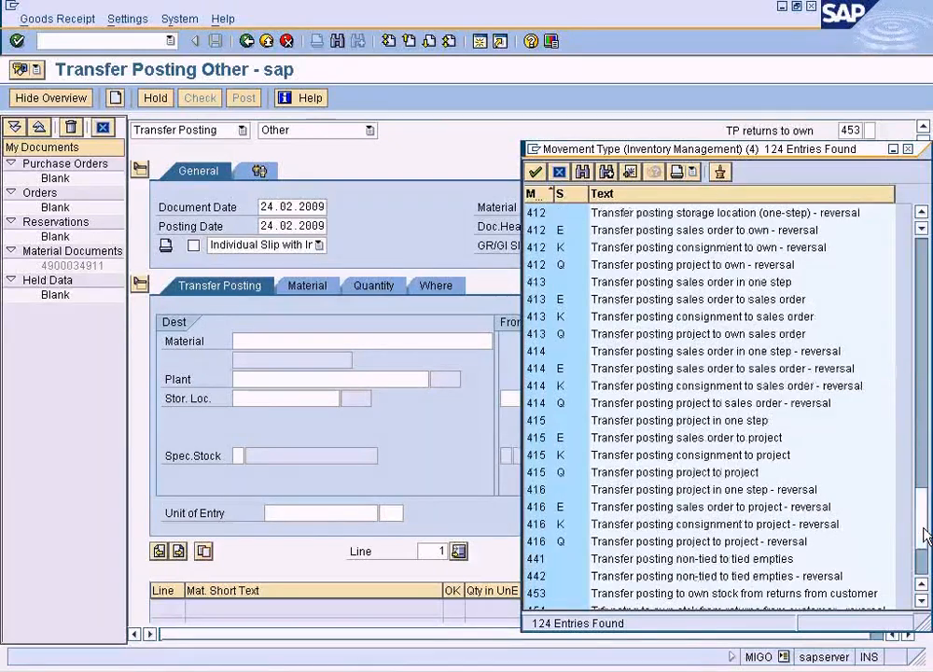
click(923, 563)
click(674, 446)
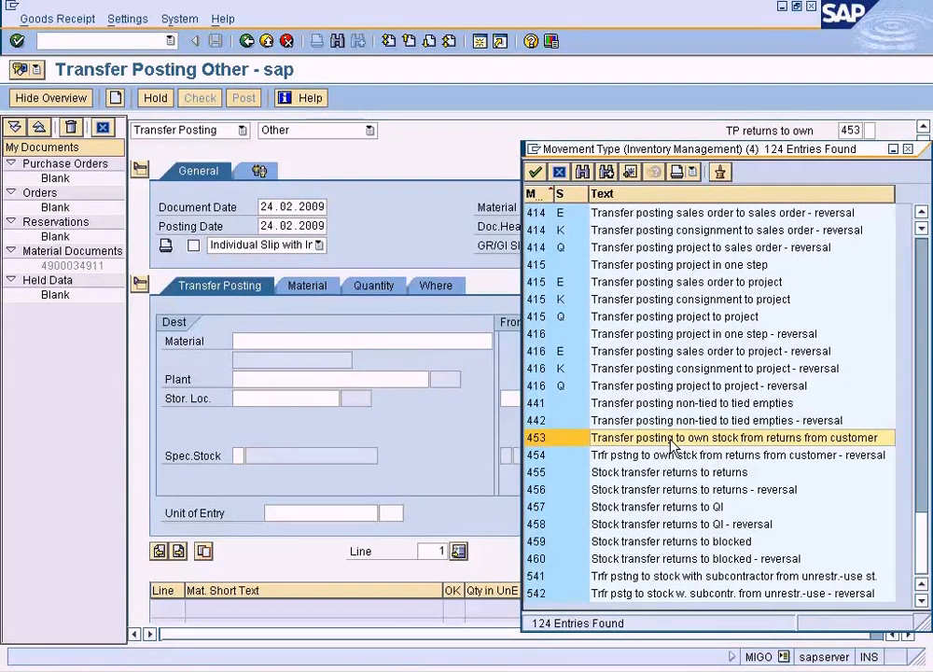
double_click(659, 440)
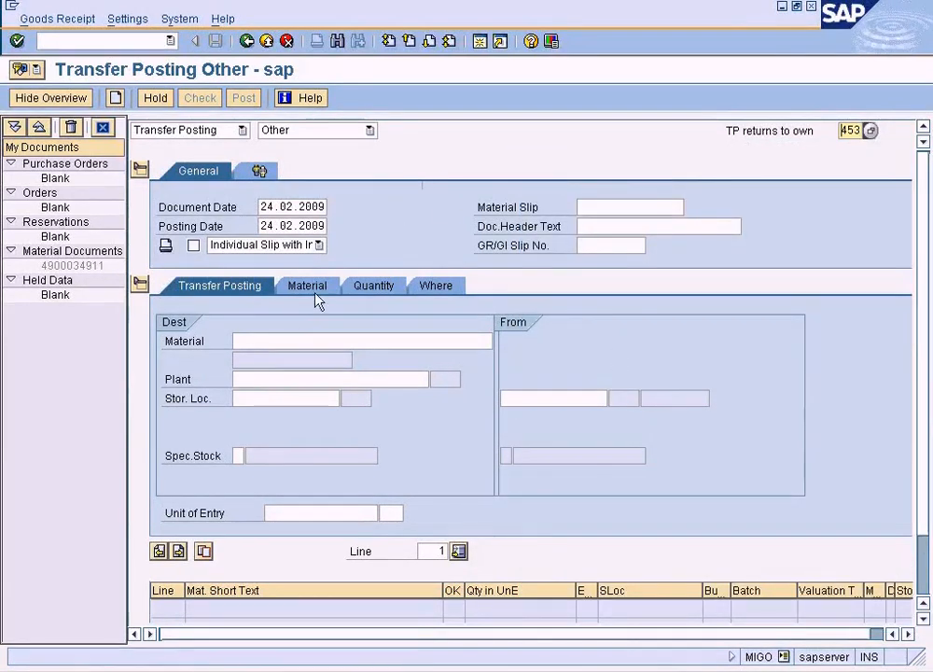
Step: Enter material 1247, plant NY and storage location BR as the destination of the transfer posting
click(259, 340)
text(1247)
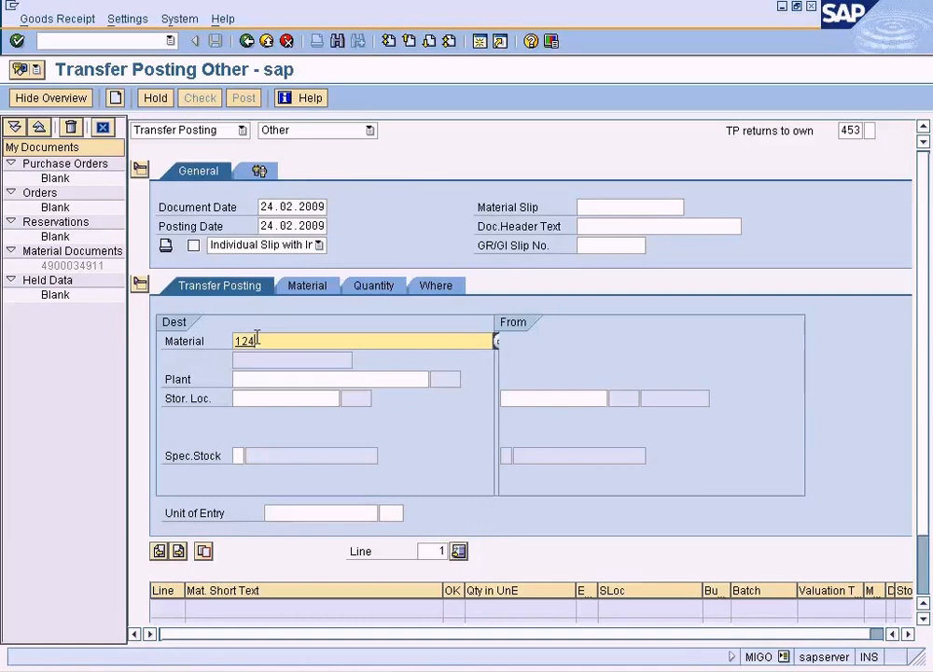
click(258, 377)
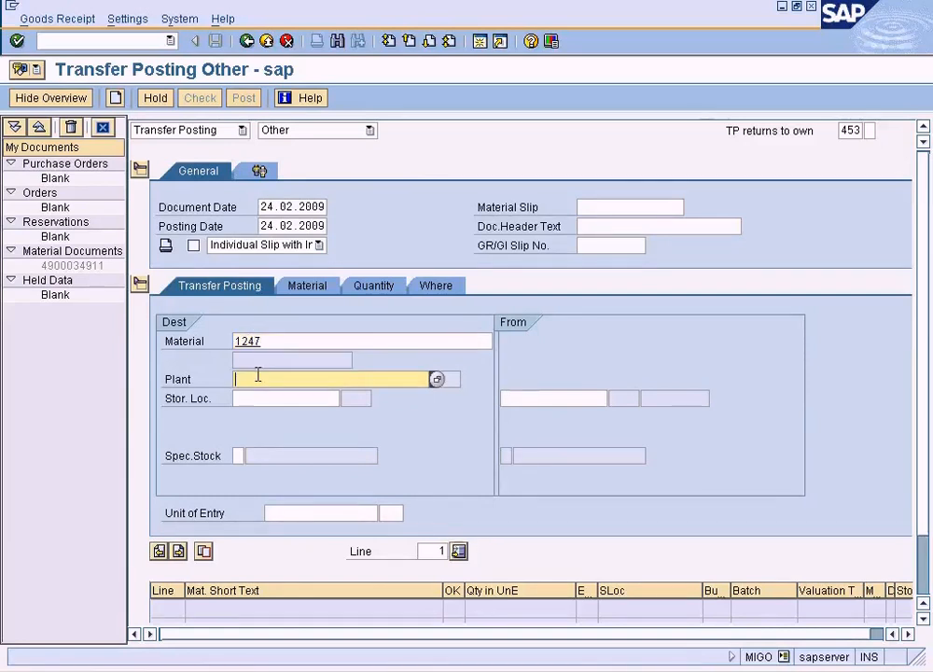
text(NY)
key(Tab)
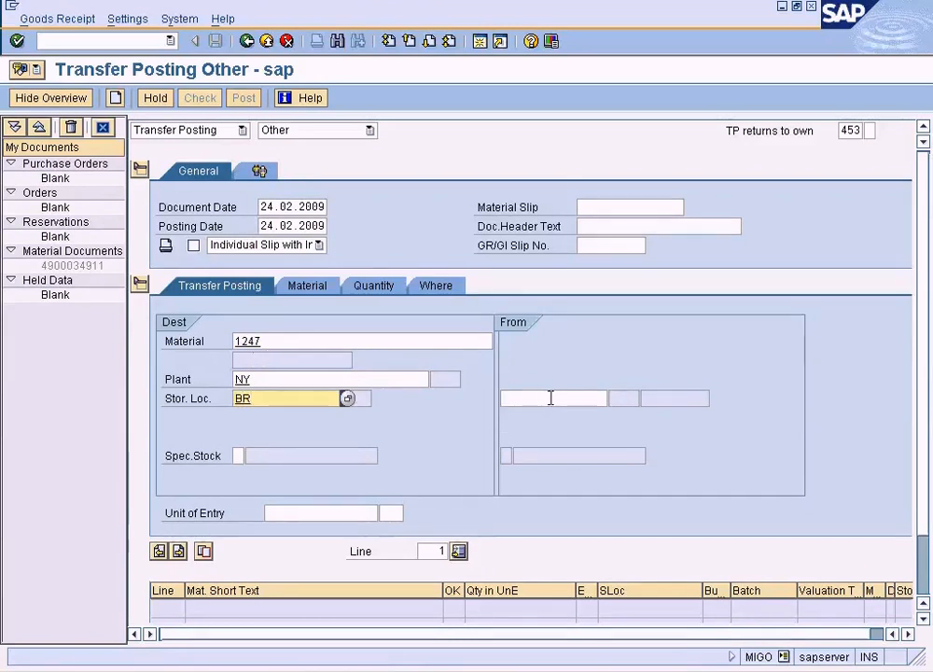
Step: Set the From storage location to BR (Brooklyn) in plant NY and hide the document overview
click(550, 397)
text(1247)
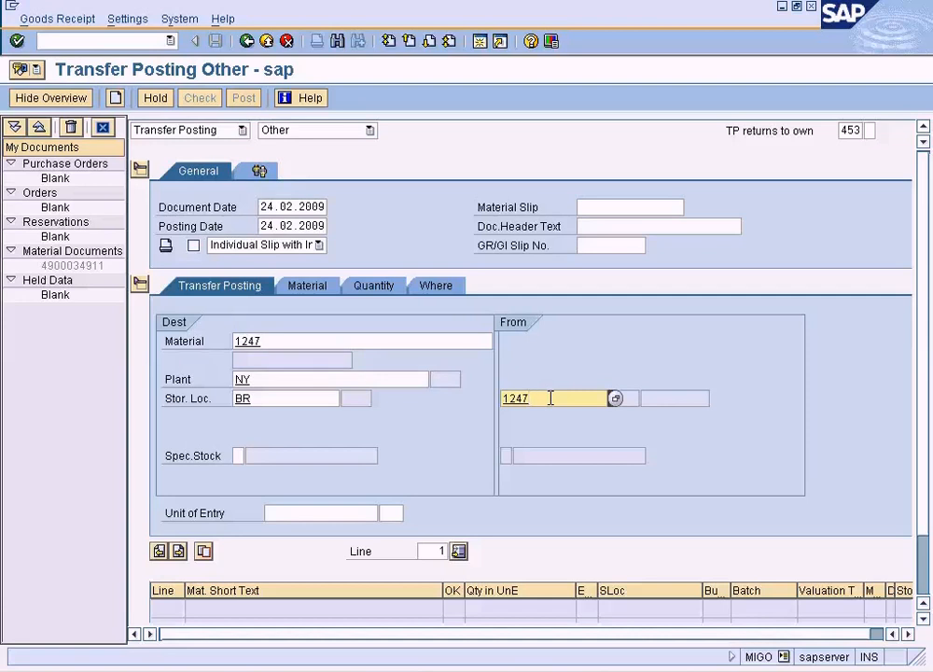
click(264, 377)
click(263, 341)
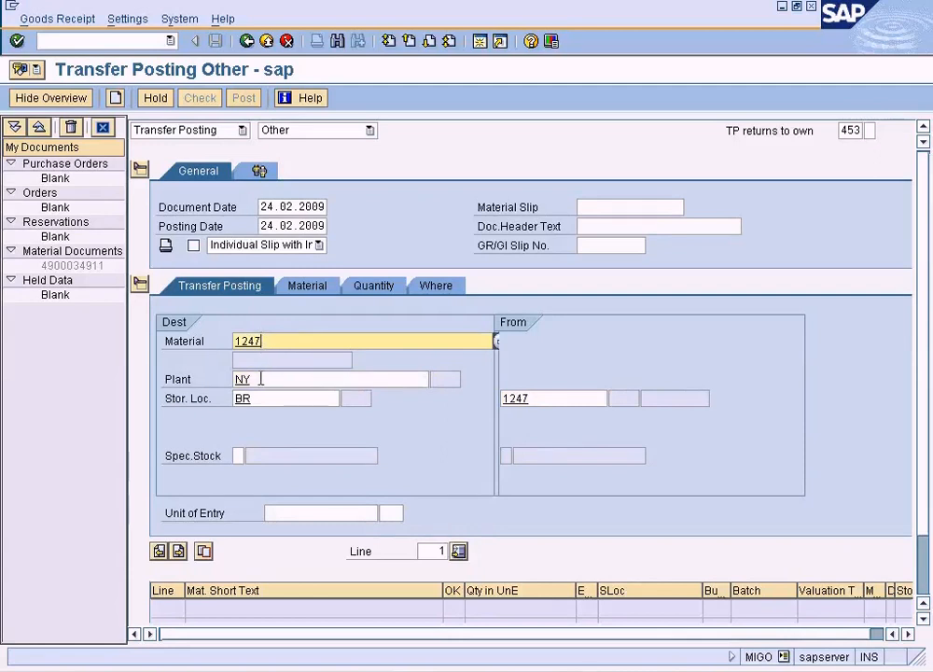
click(261, 379)
click(259, 396)
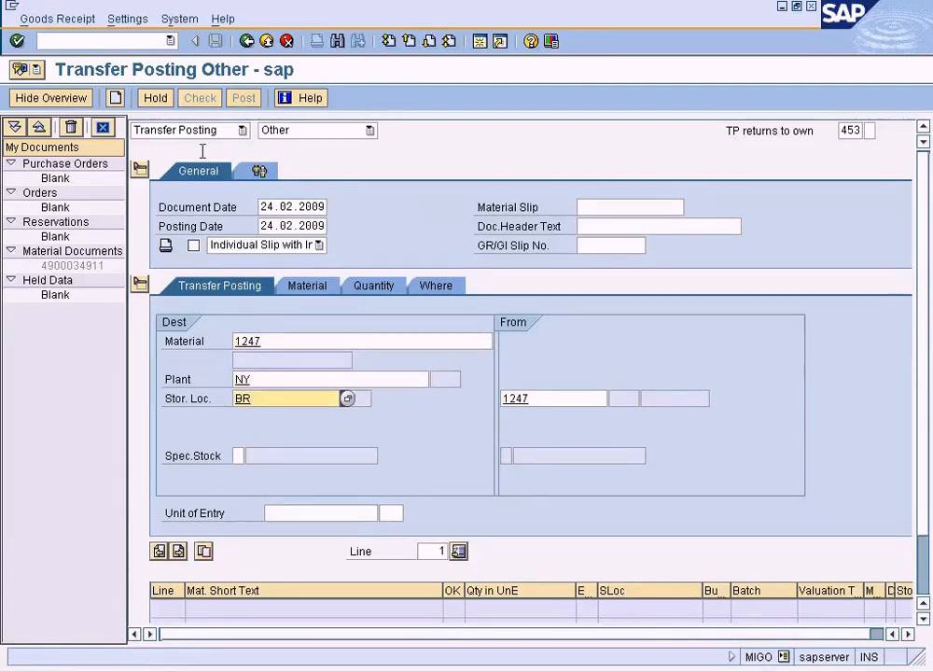
click(71, 98)
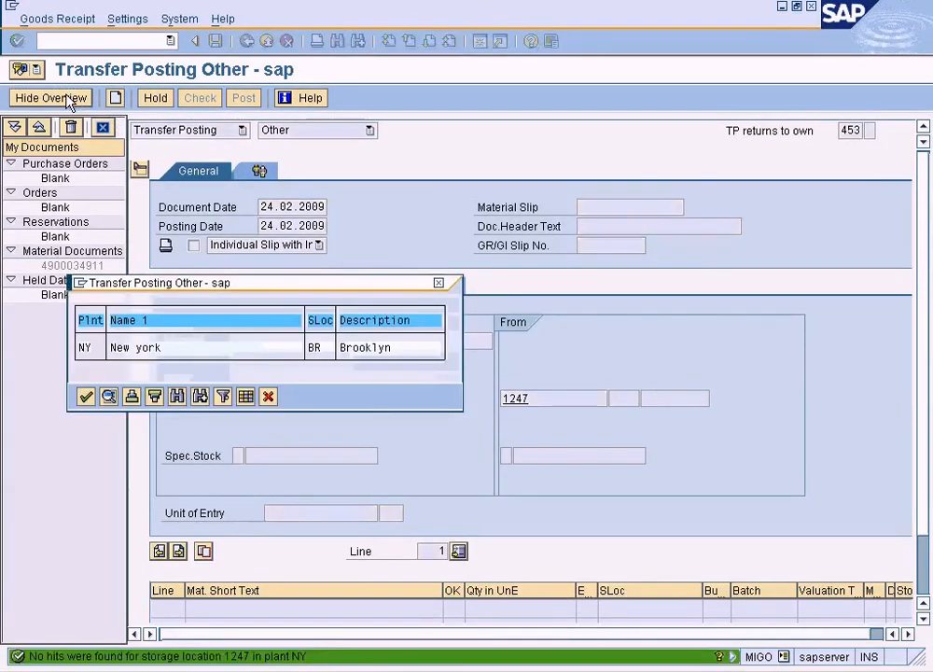
double_click(154, 350)
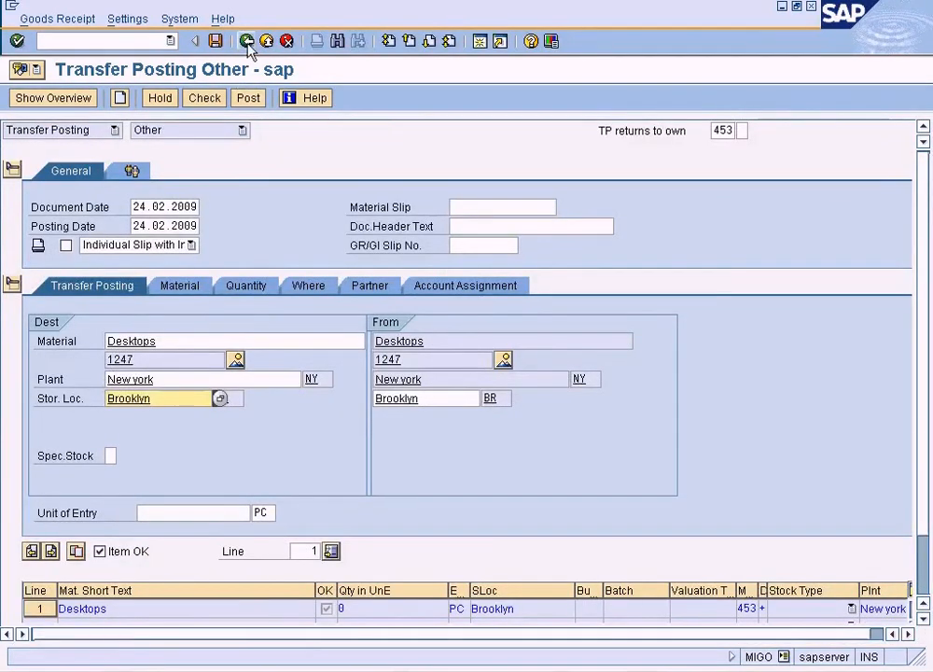
Step: Check the transfer posting for errors and review the messages in the log
click(202, 99)
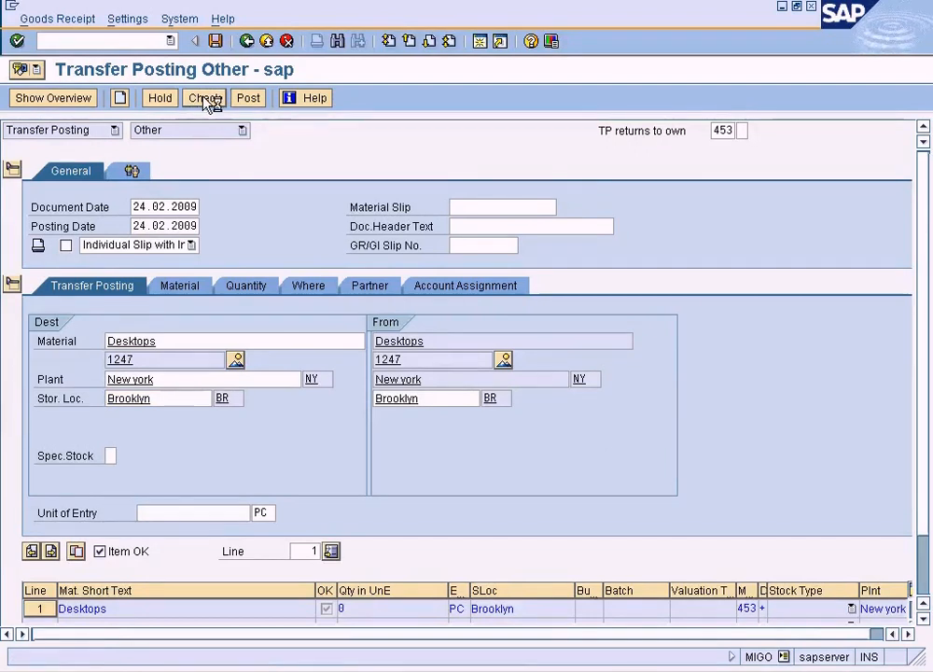
click(205, 99)
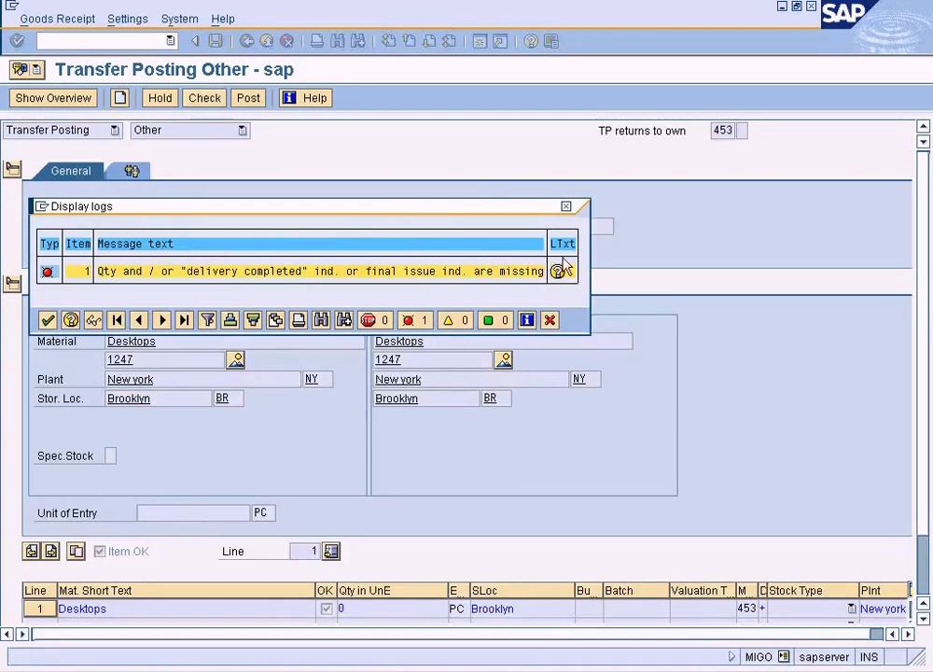
click(47, 320)
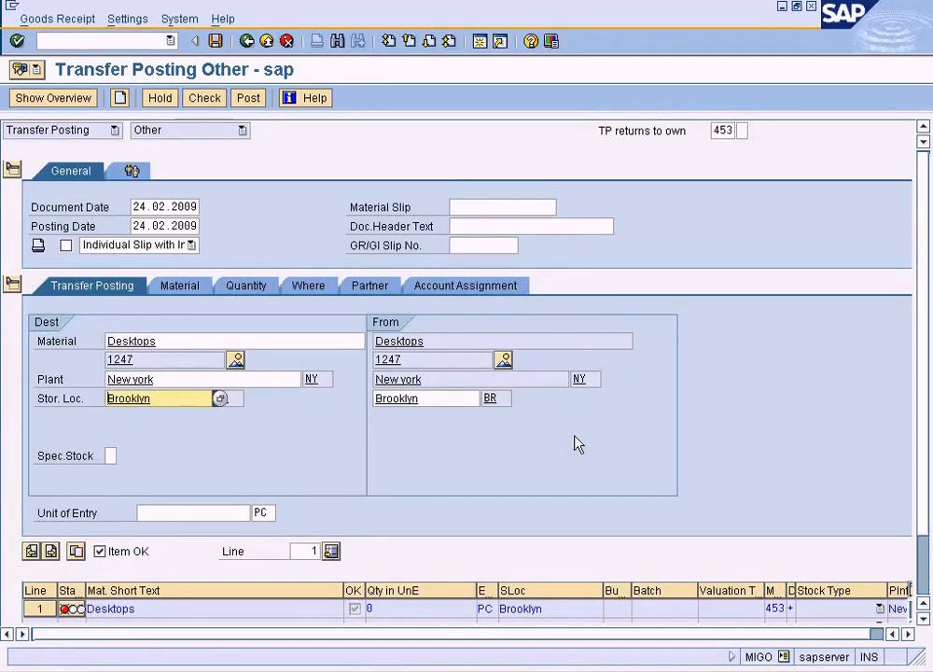
click(203, 98)
click(51, 321)
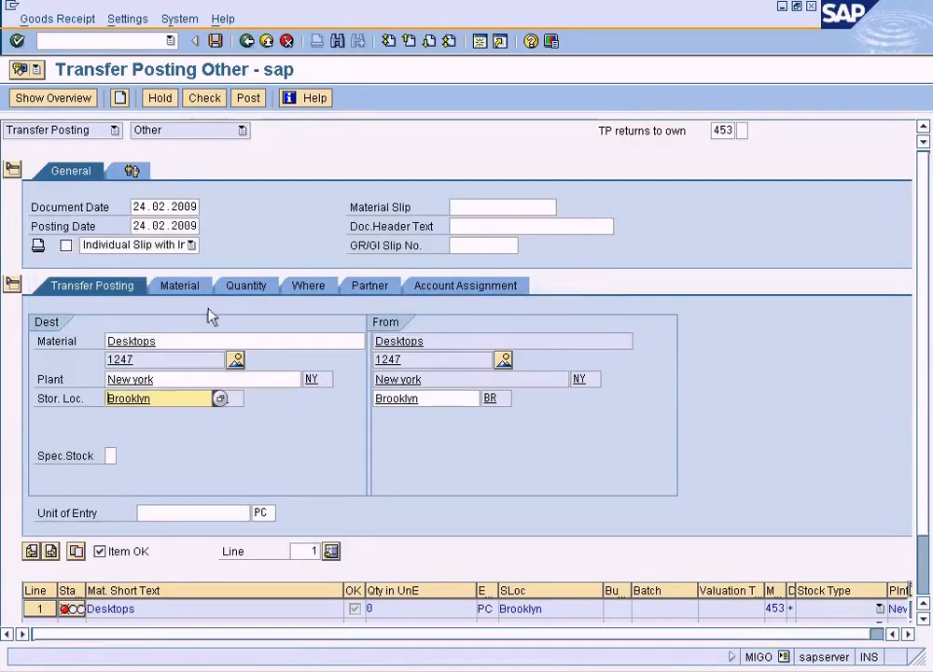
Step: Set the item's quantity in unit of entry to 2 PC and check the document
click(244, 320)
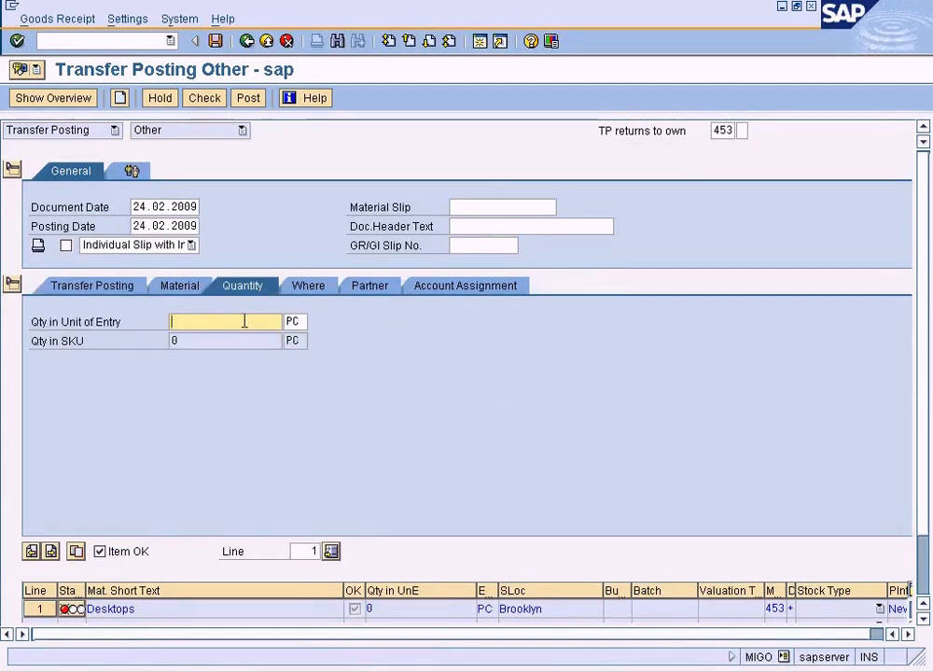
text(2)
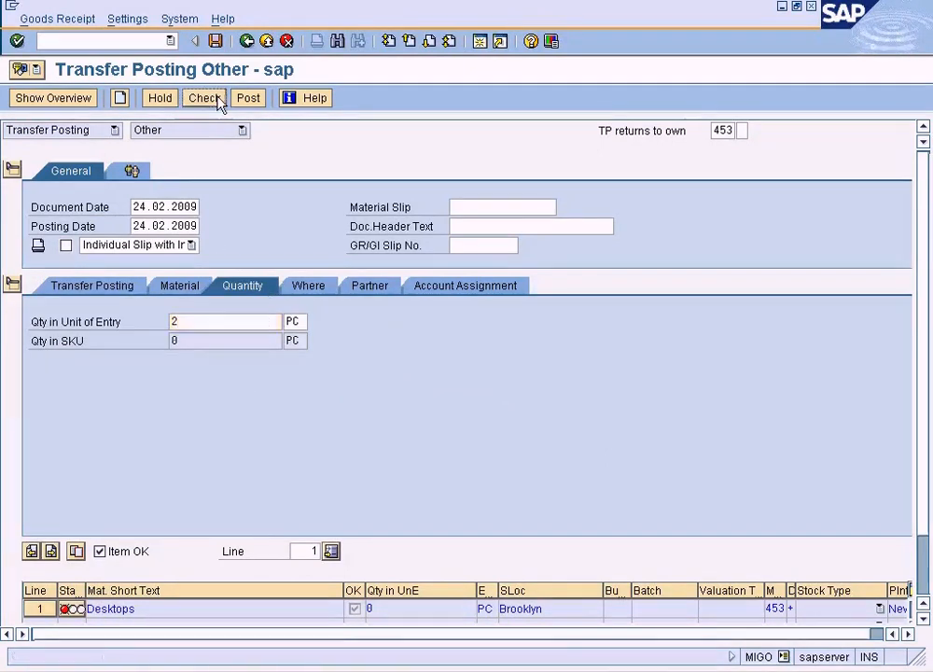
click(204, 98)
click(47, 320)
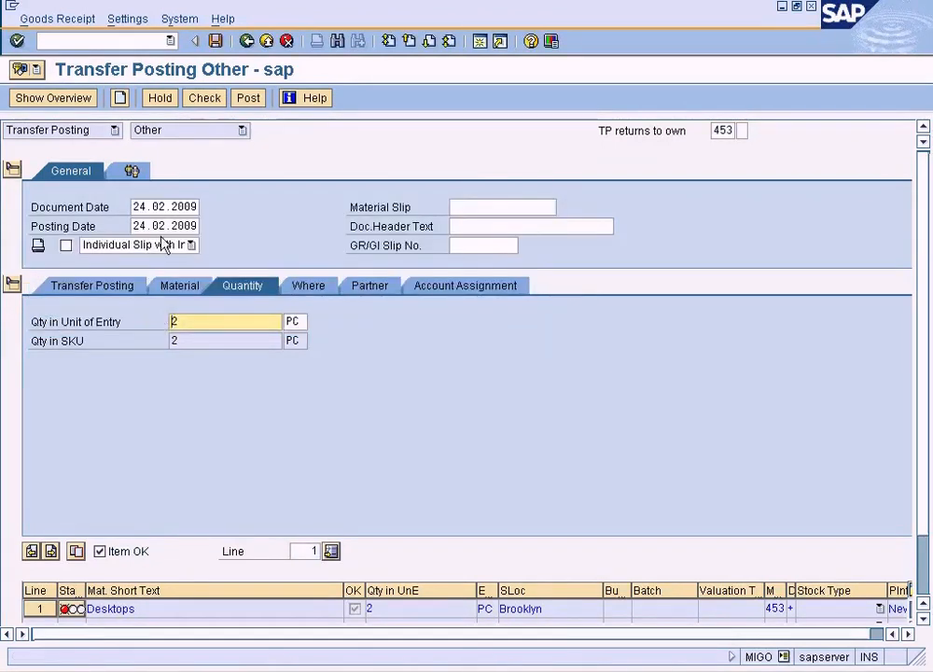
Step: Change the posting date to 24.05.2006 and check the transfer posting again
drag(132, 225, 258, 226)
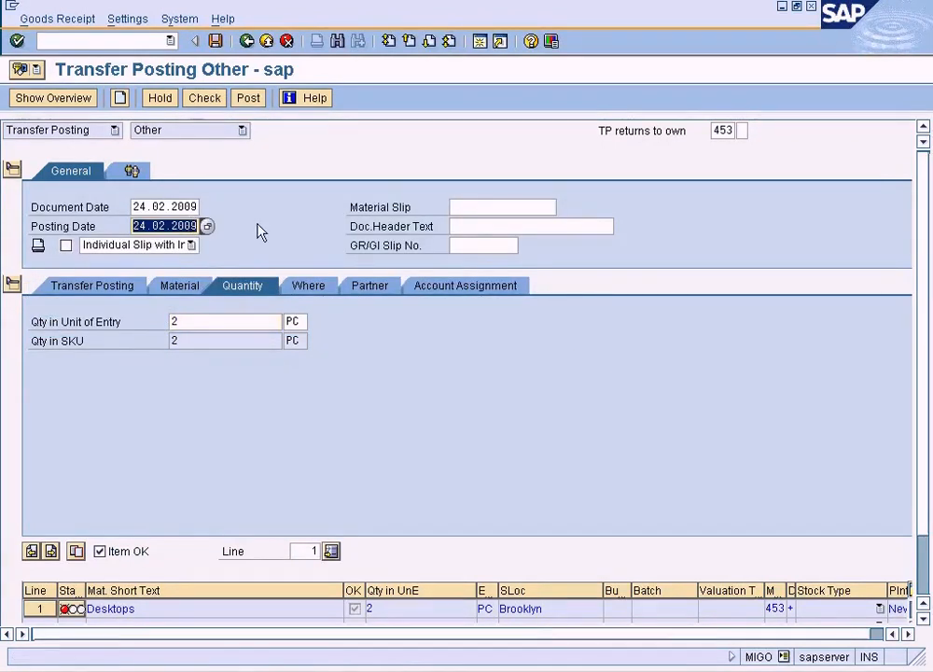
key(End)
key(BackSpace)
key(BackSpace)
key(BackSpace)
key(BackSpace)
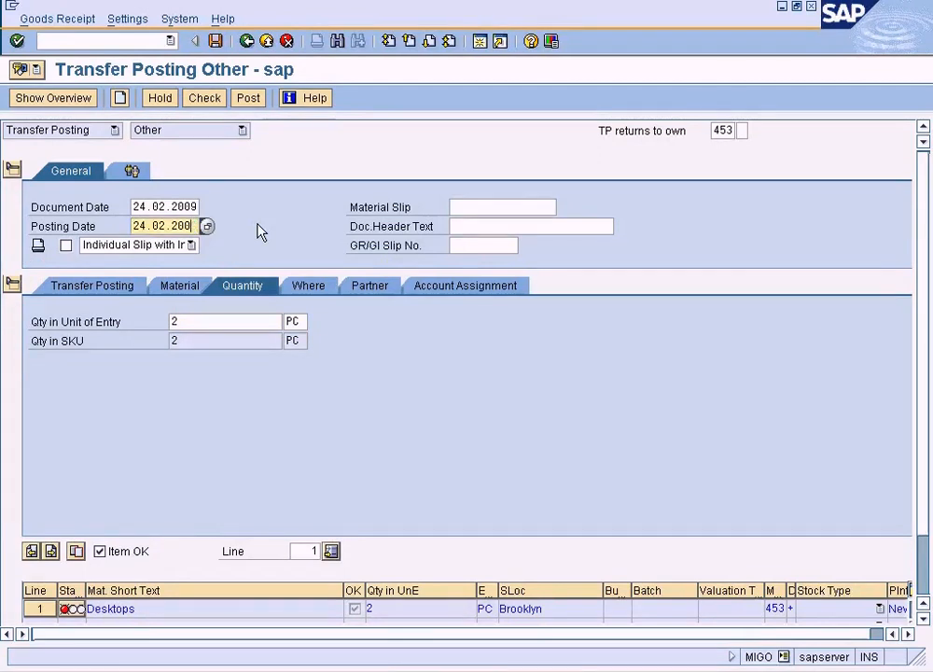
key(BackSpace)
key(BackSpace)
text(5)
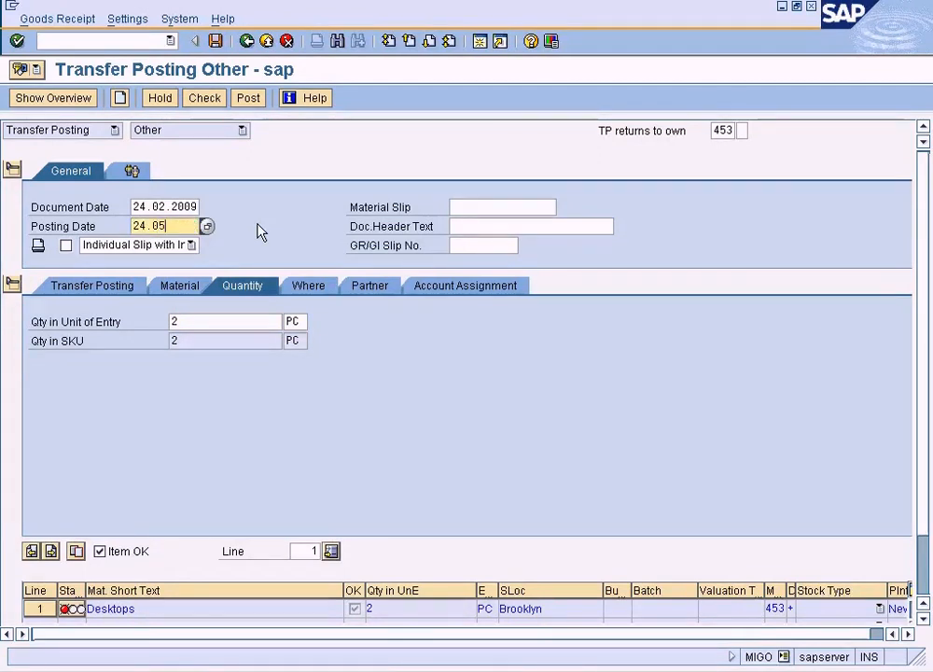
text(.2006)
click(216, 99)
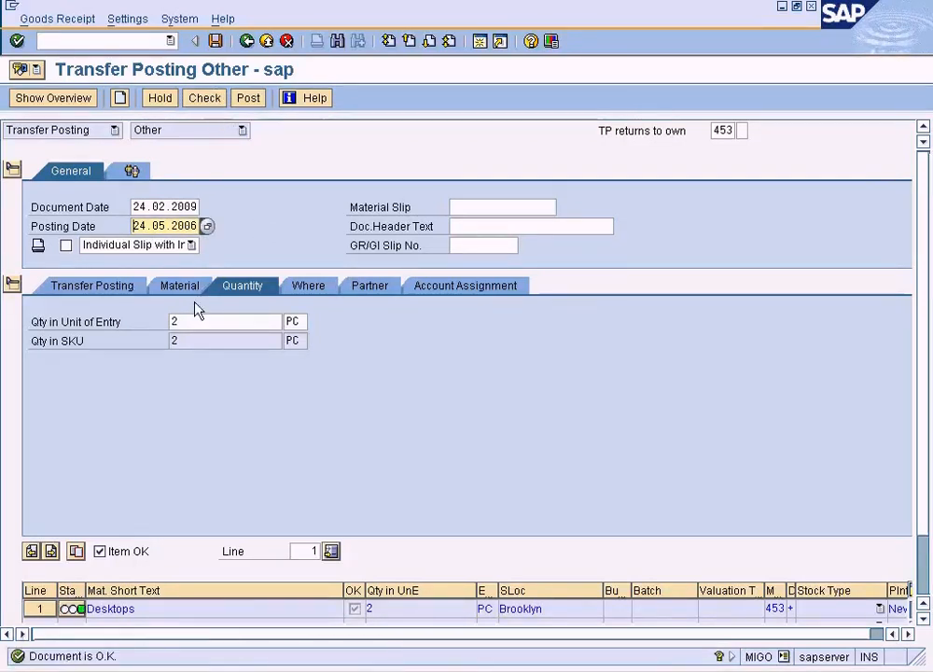
Step: Post the transfer posting and select the material document number in the details of the posting message
click(248, 99)
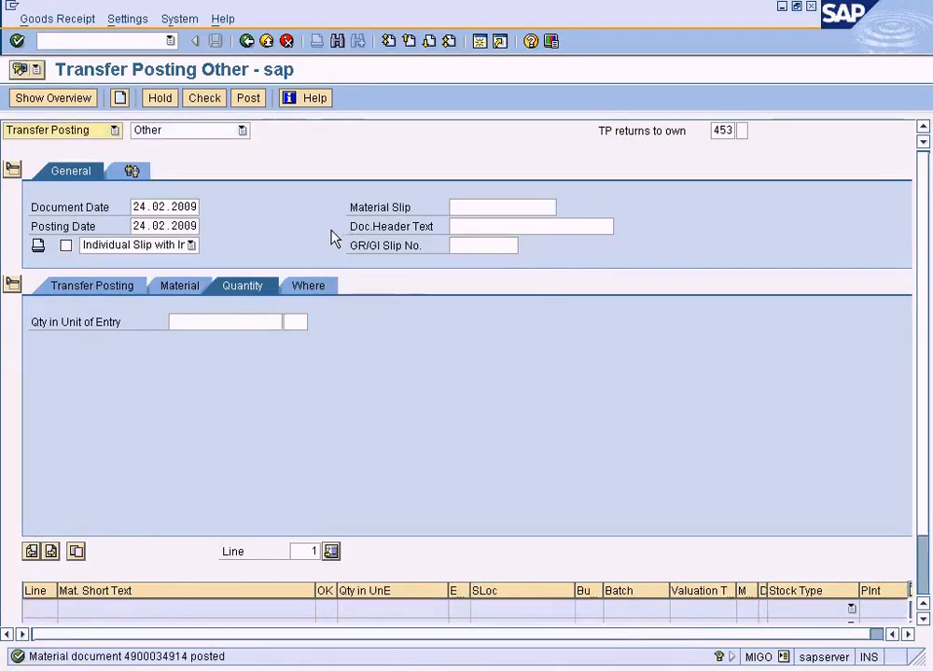
double_click(191, 655)
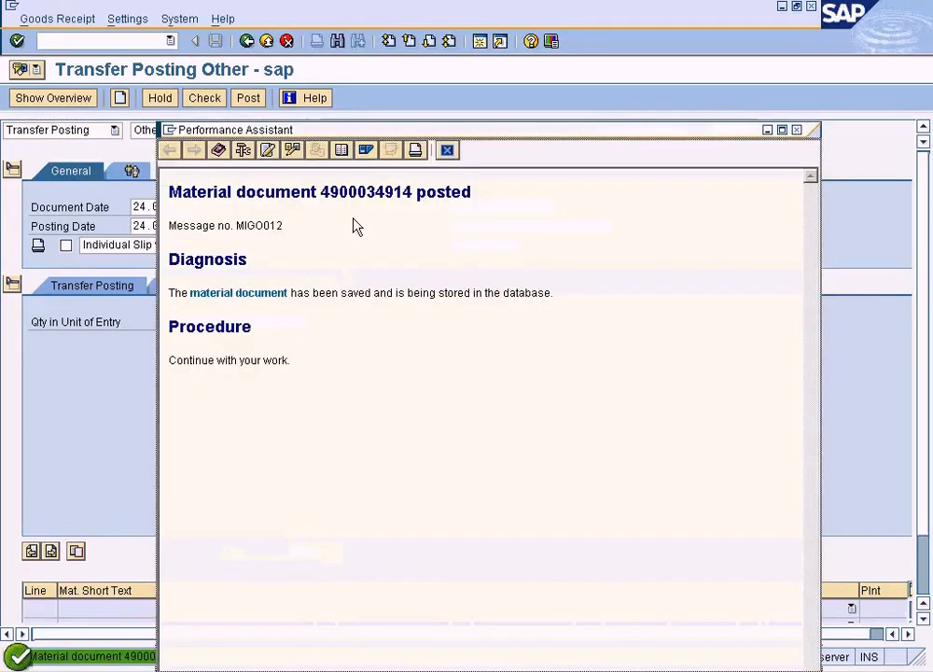
double_click(365, 191)
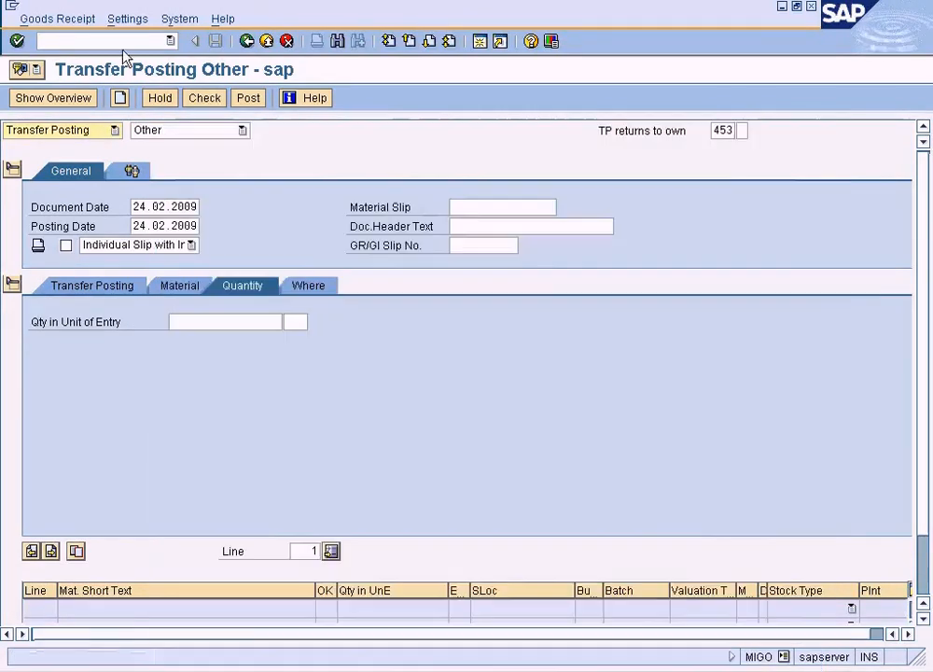
click(122, 44)
text(/nmm03)
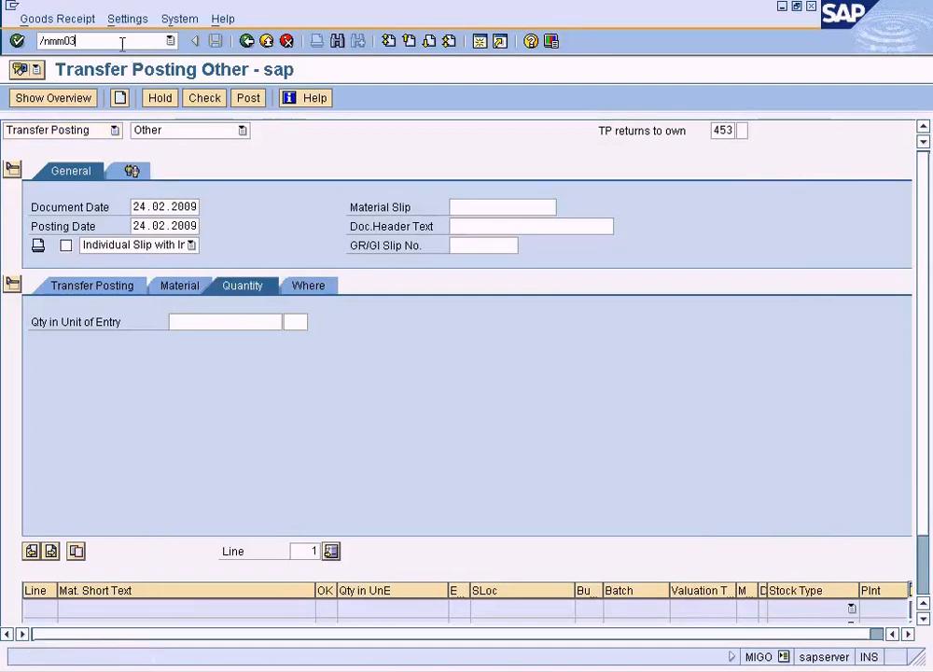
key(Return)
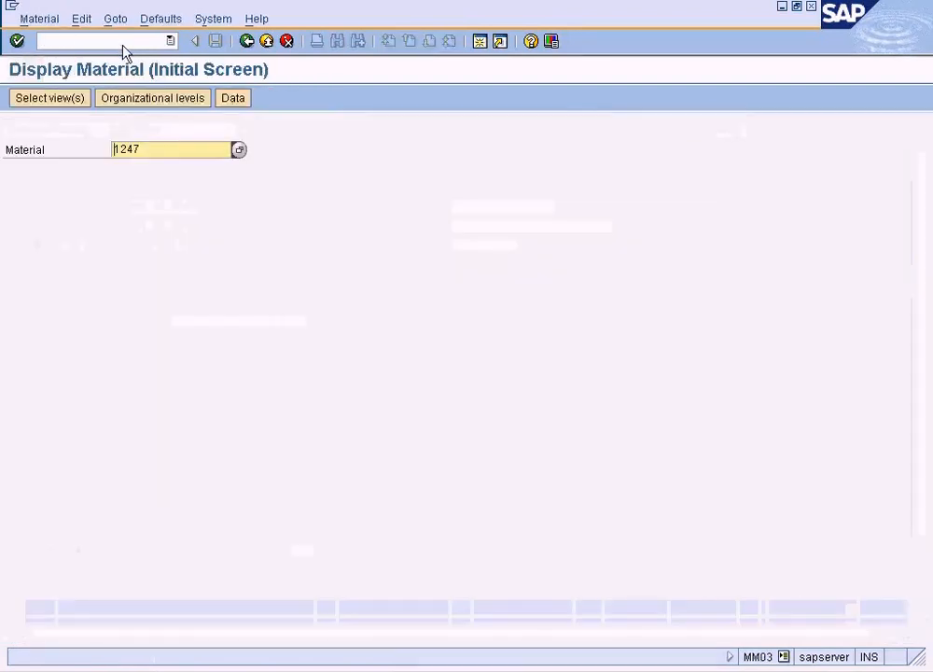
click(247, 43)
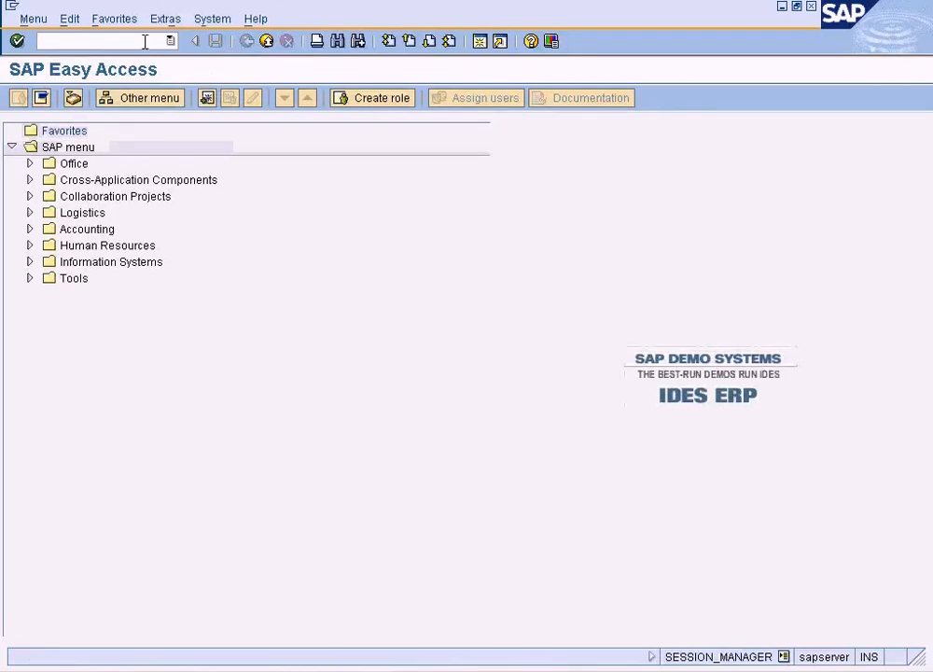
Step: Display the posted material document in transaction MB03 and examine the Stocks line of its accounting document
text(mb03)
key(Return)
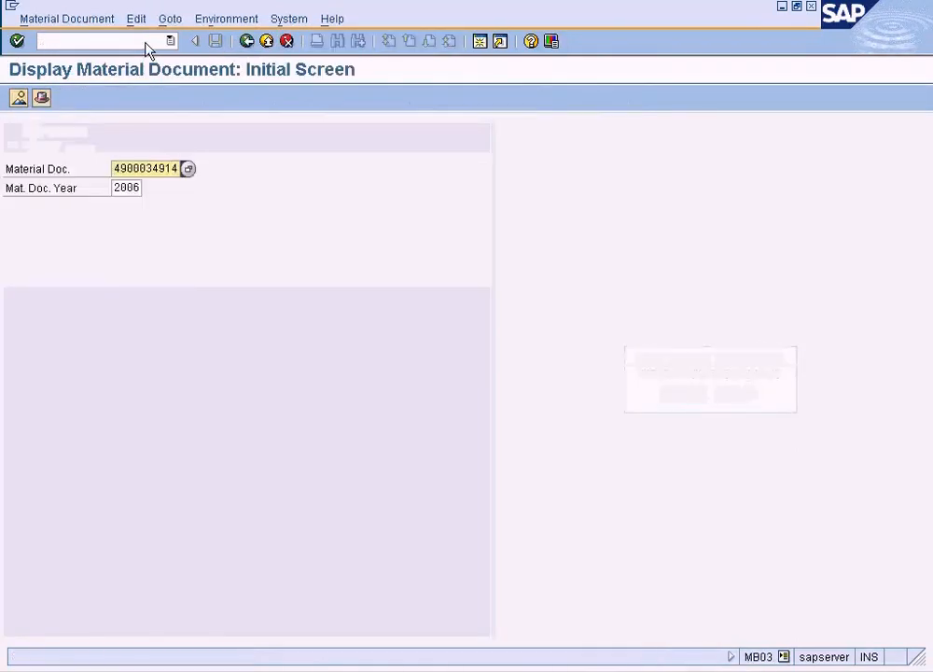
key(Return)
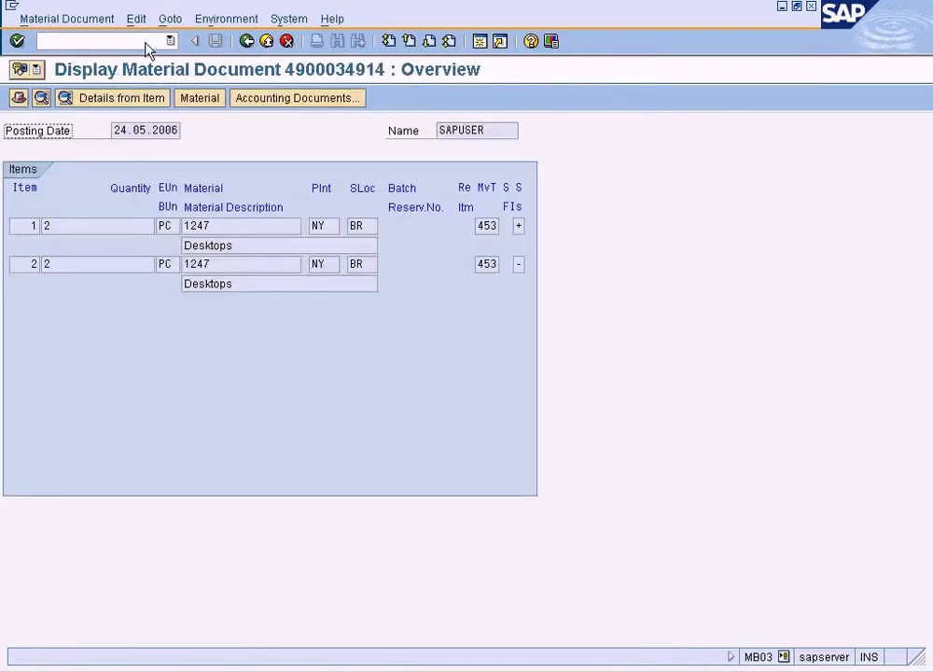
click(278, 99)
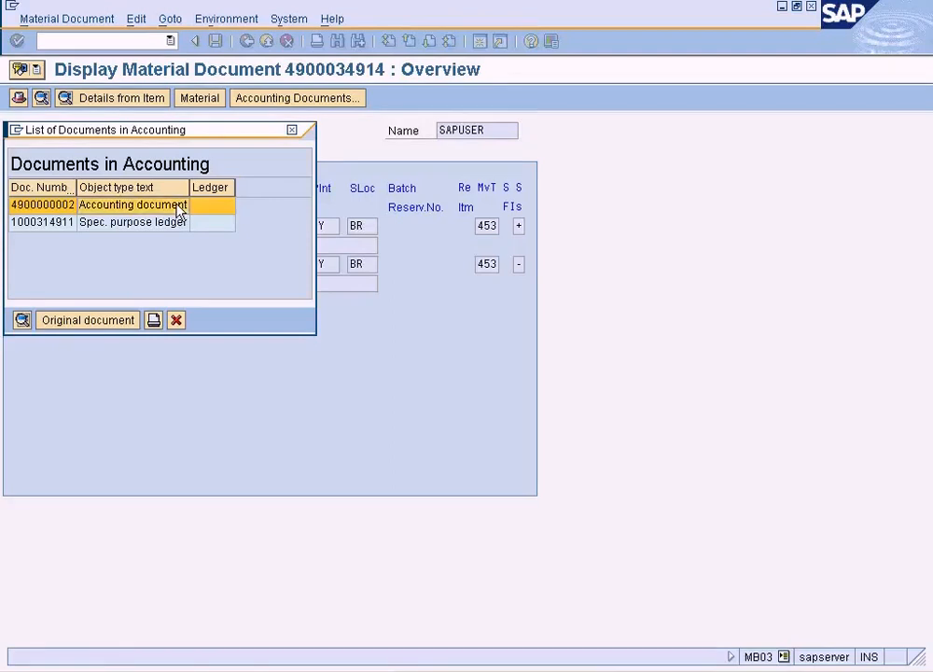
double_click(180, 211)
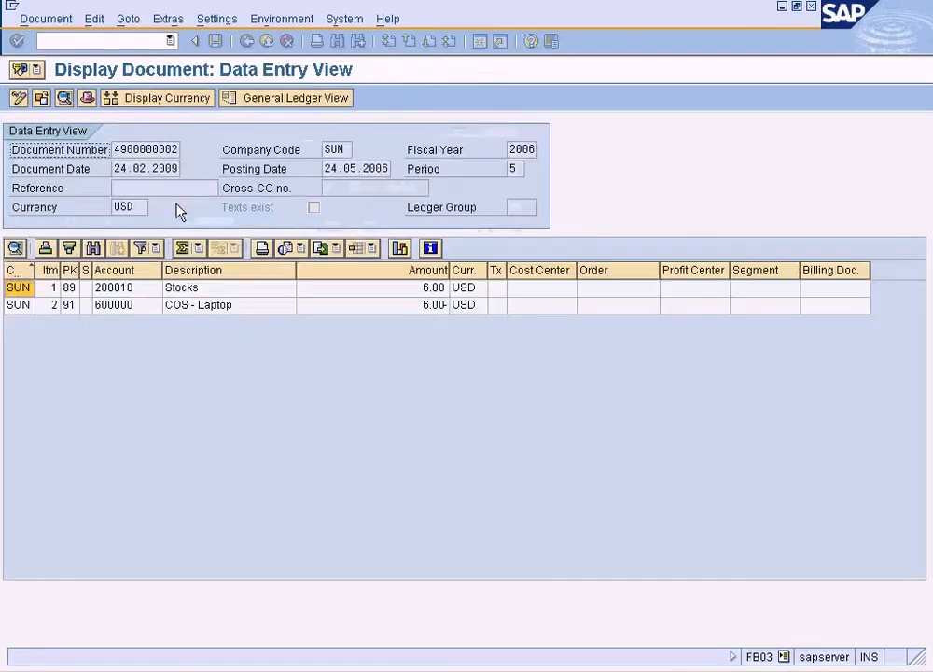
click(405, 292)
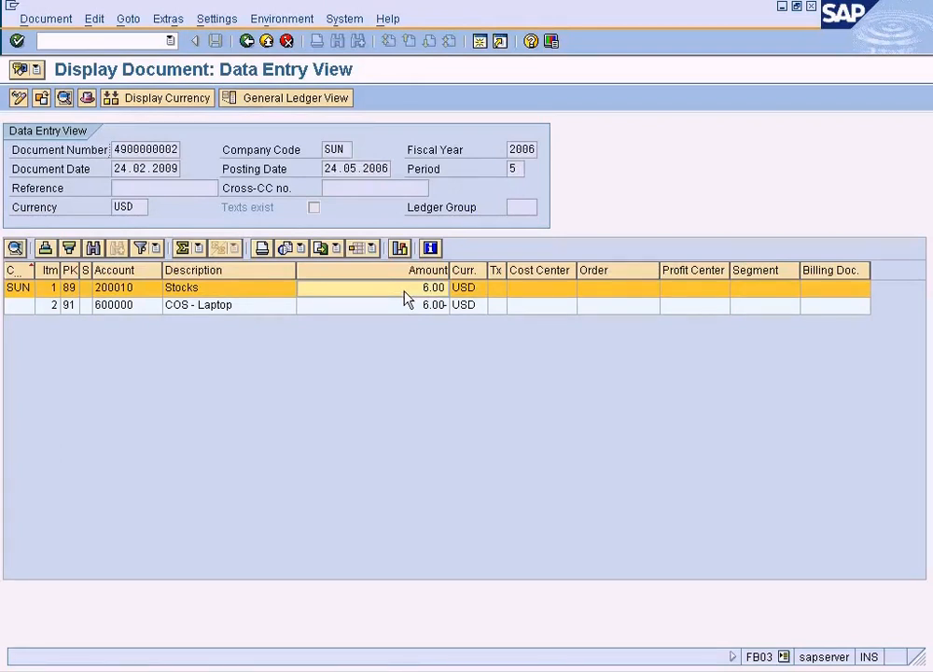
Step: Open the accounting document's line item layout for changing and search the available columns for "quantity"
click(370, 247)
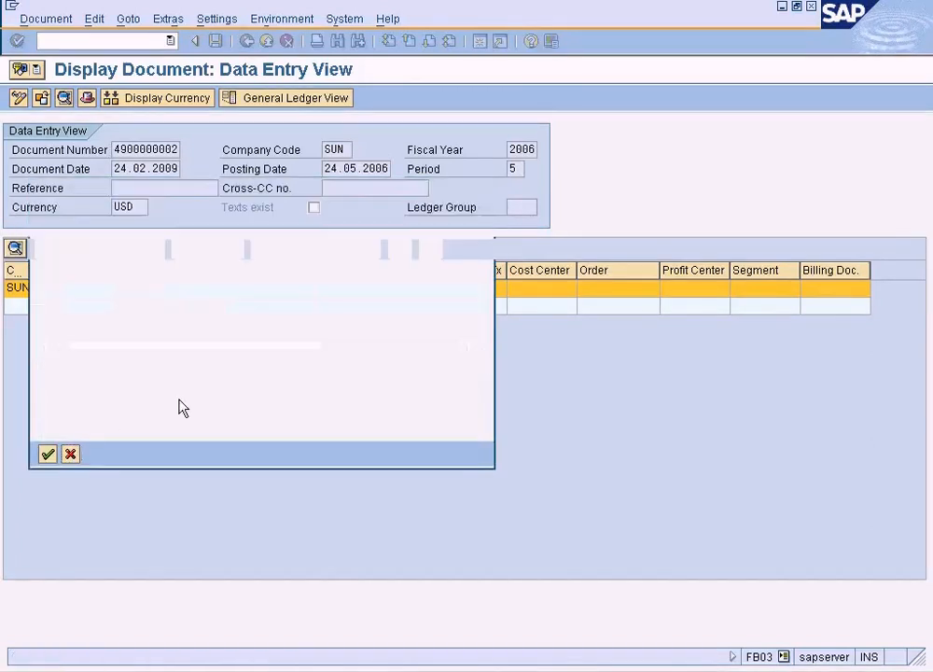
click(371, 247)
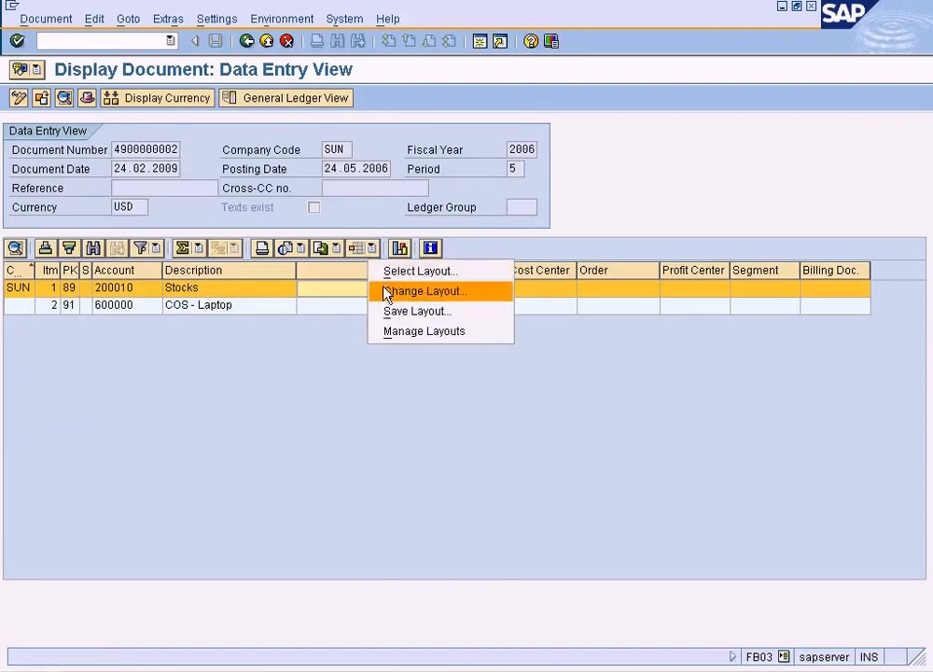
click(420, 291)
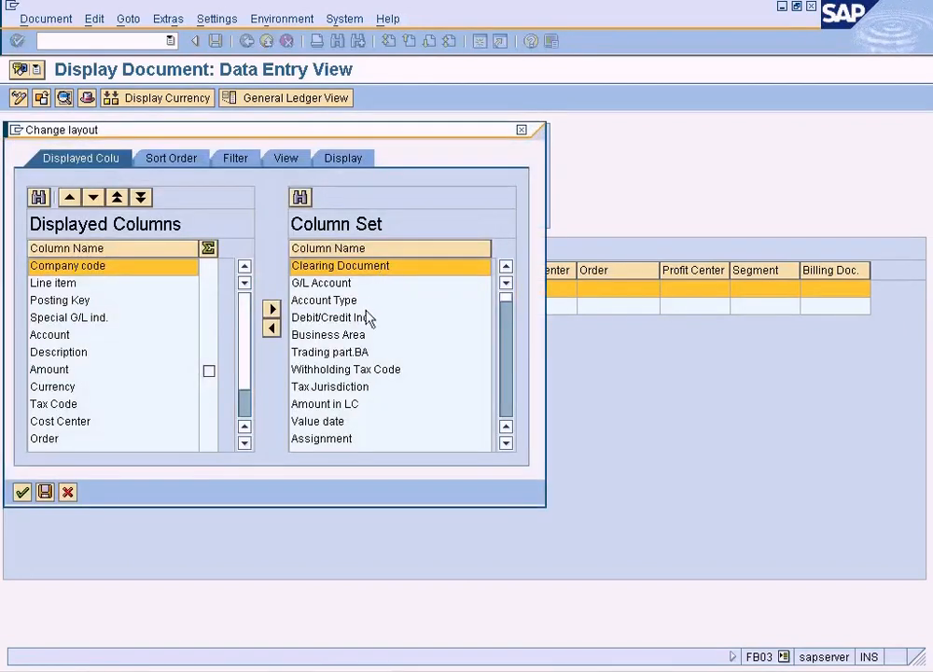
click(359, 302)
click(302, 202)
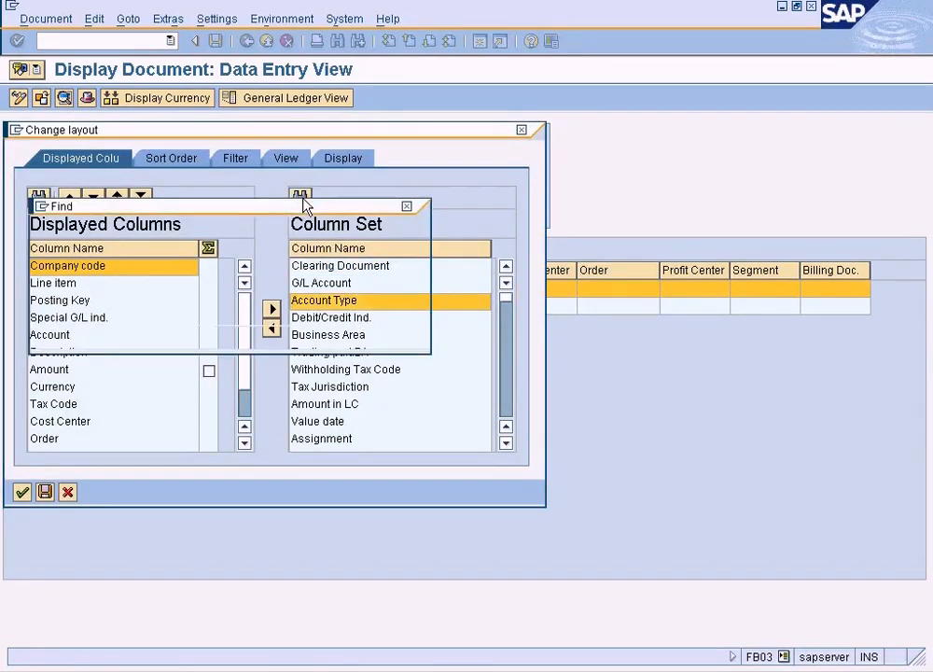
key(Delete)
key(Delete)
key(Delete)
key(Delete)
key(Delete)
key(Delete)
key(Delete)
key(Delete)
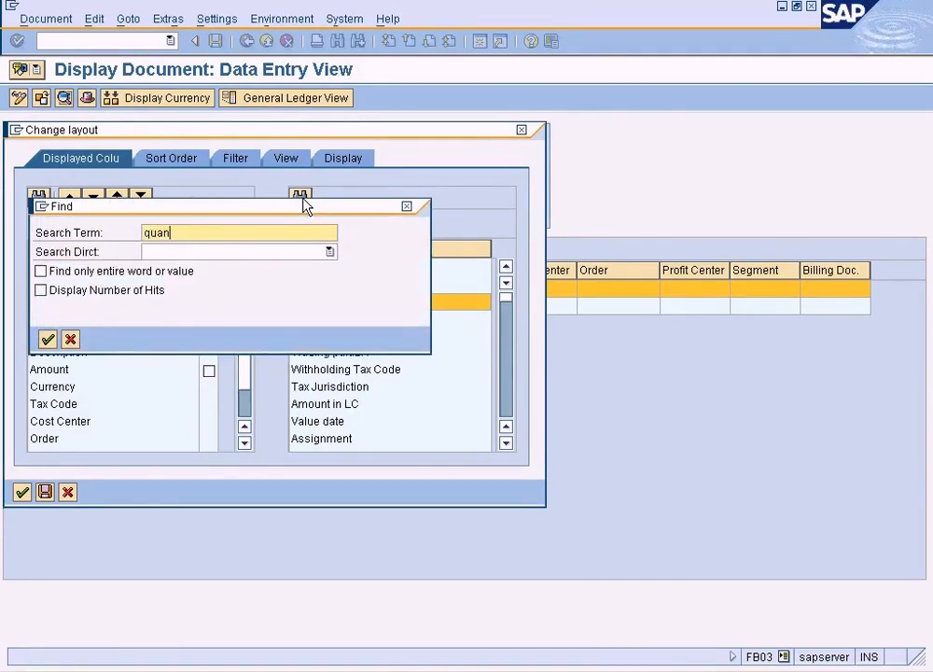
text(quantity)
key(Return)
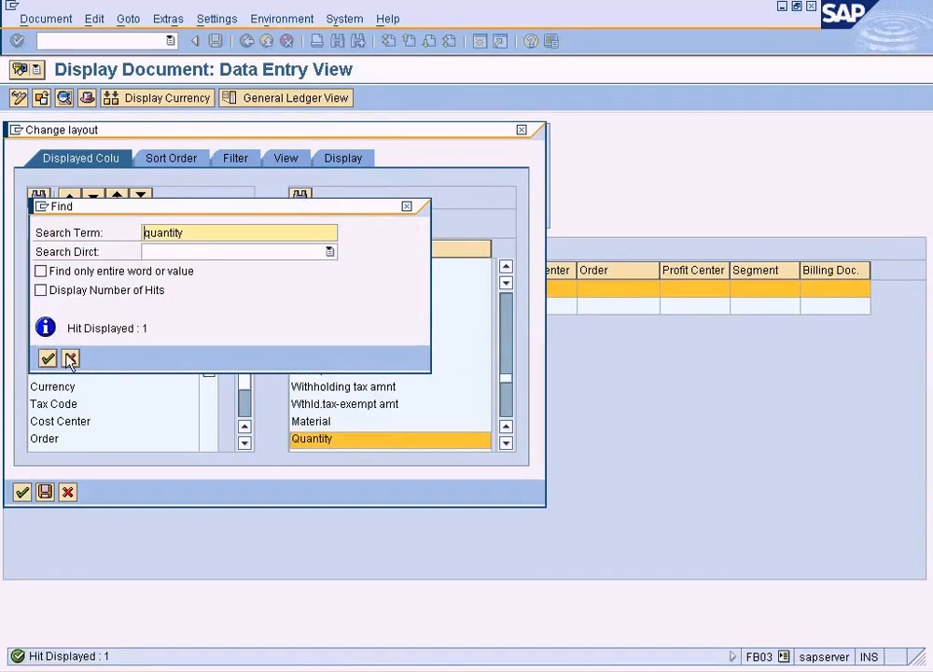
click(70, 359)
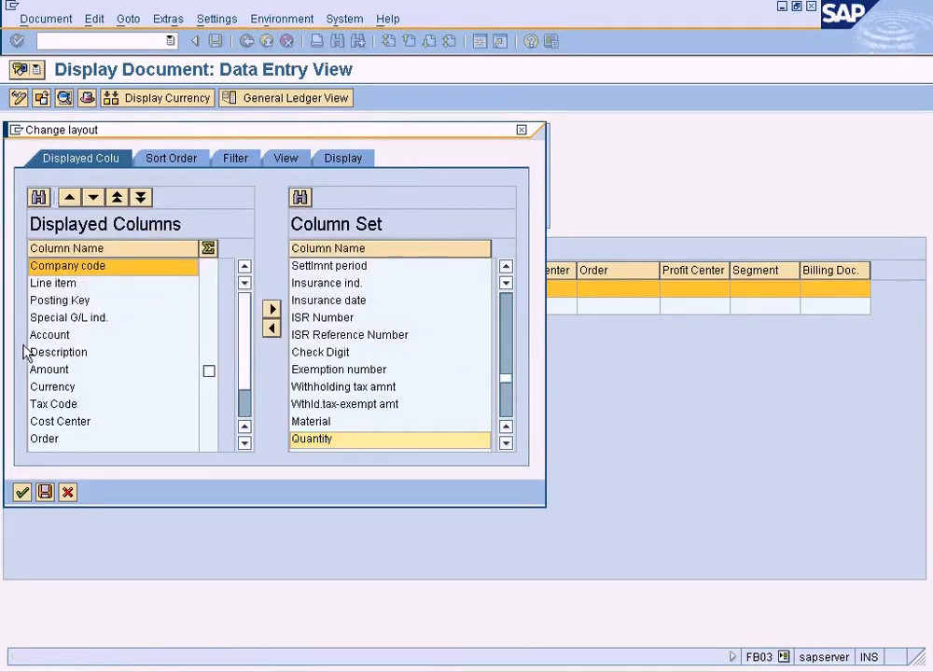
Step: Insert the Account Type column before Amount in the displayed columns and apply the layout
click(35, 373)
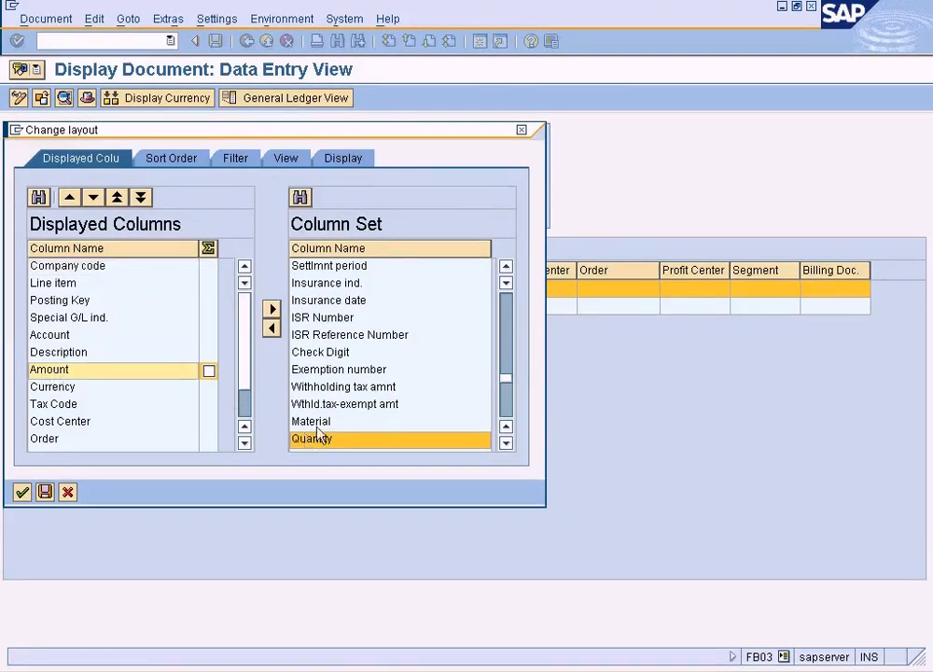
click(272, 327)
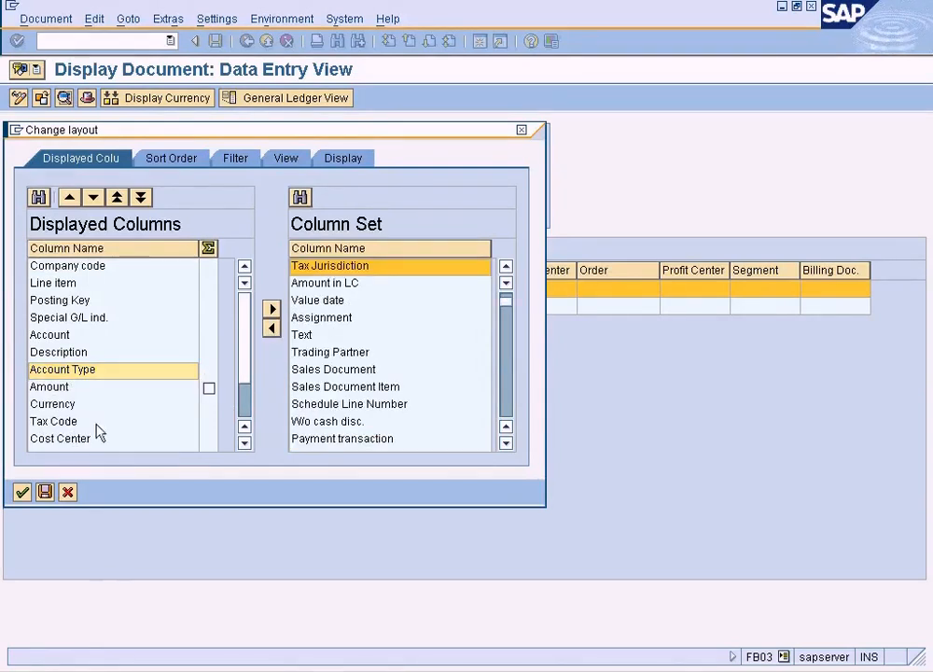
click(248, 407)
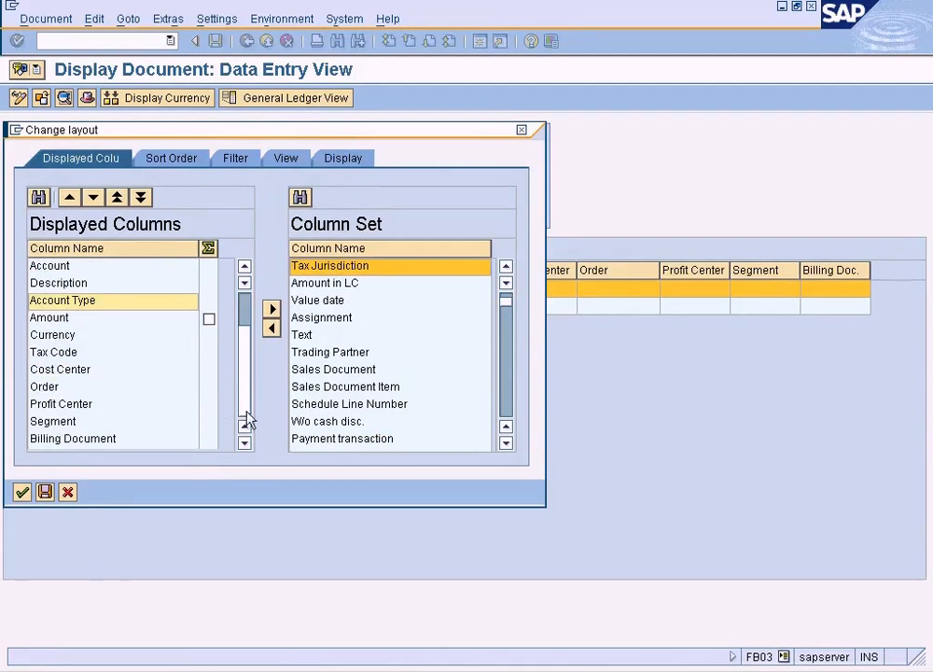
click(246, 322)
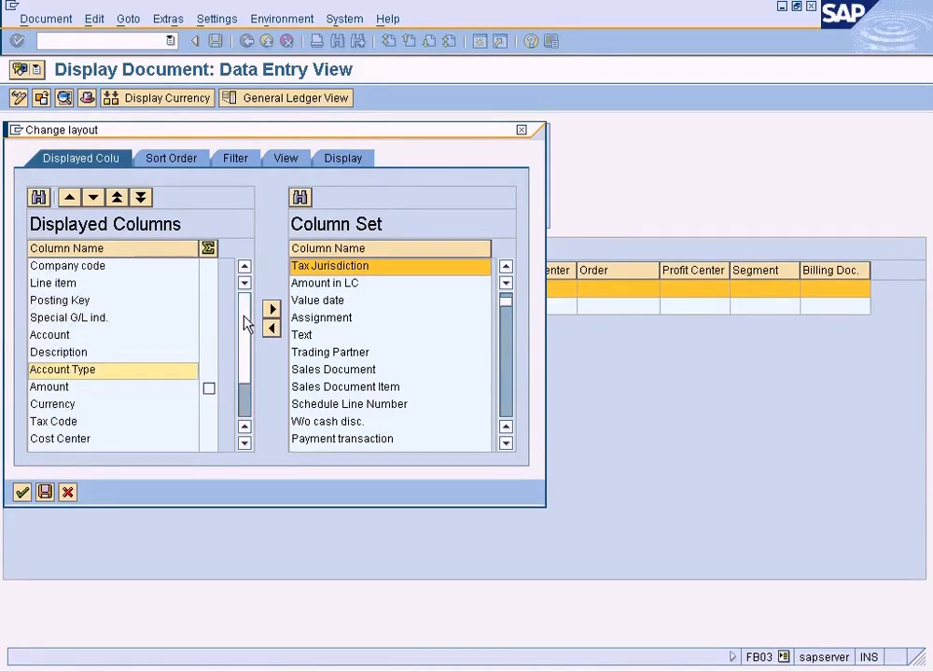
click(20, 492)
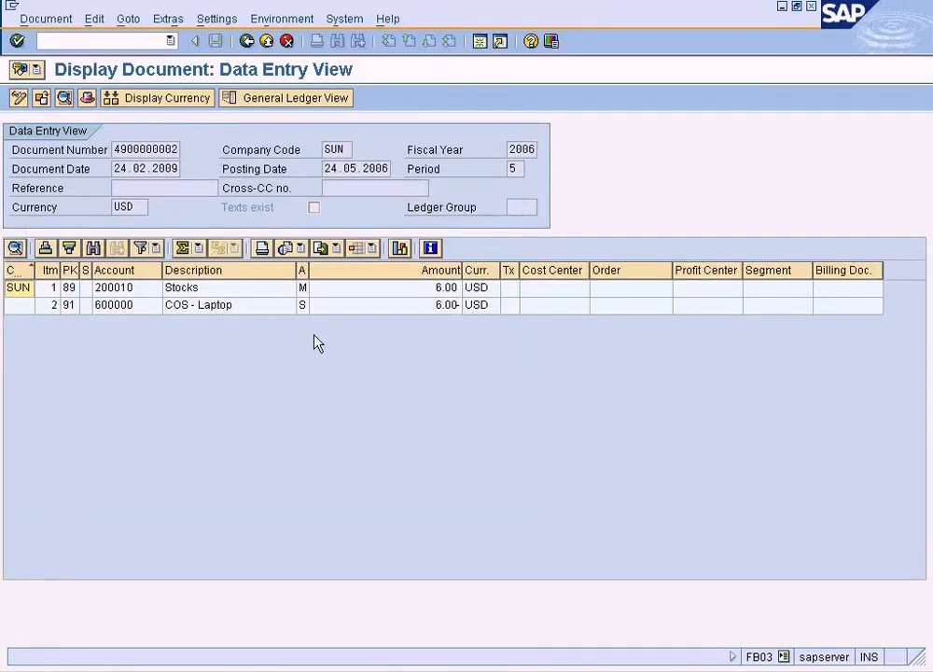
Step: Reopen the line item layout settings and find the Quantity column in the column set
click(371, 250)
click(389, 290)
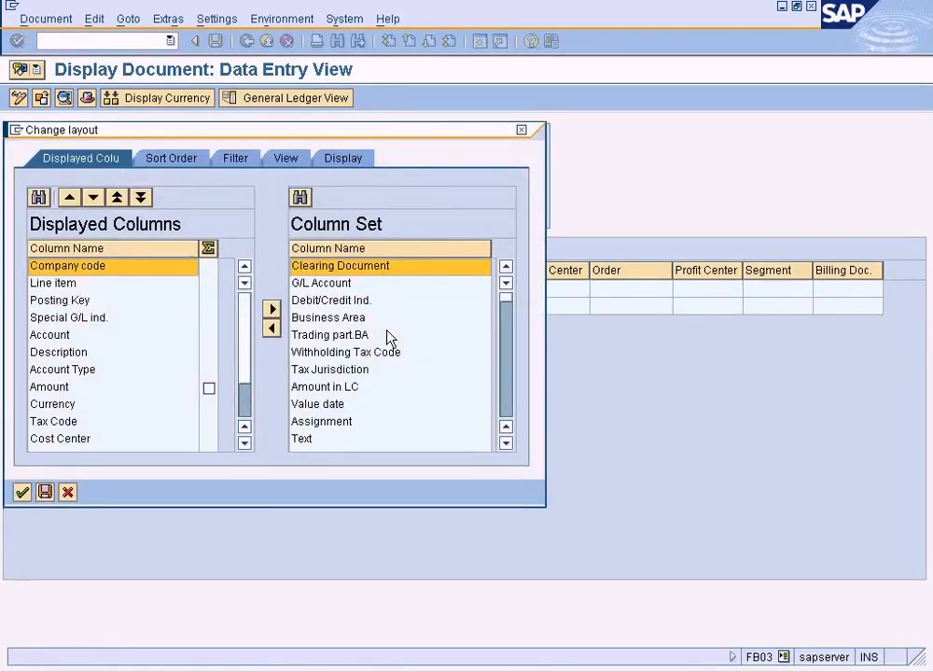
drag(390, 340, 374, 318)
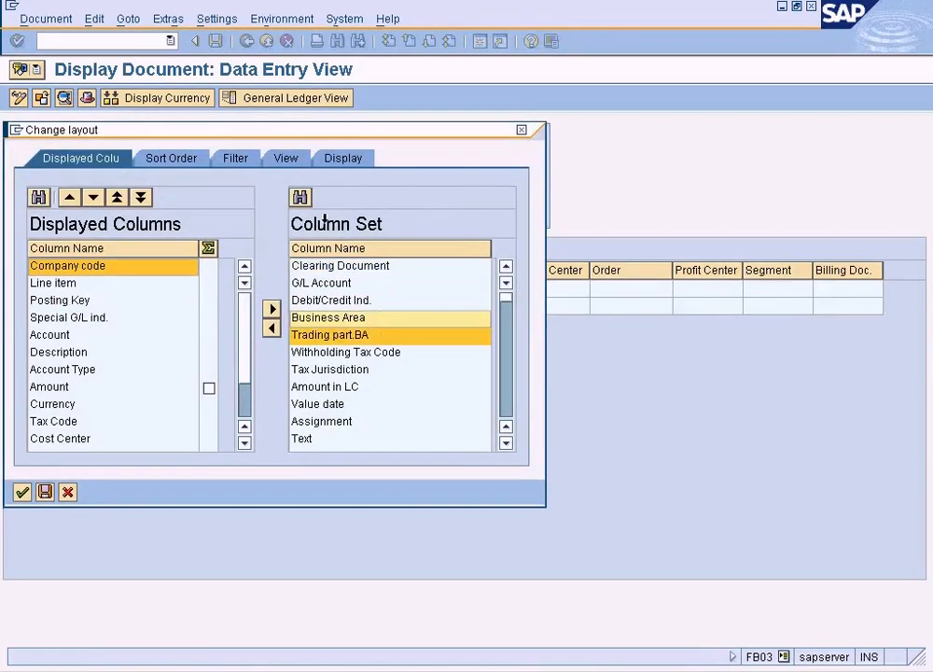
click(336, 299)
click(299, 198)
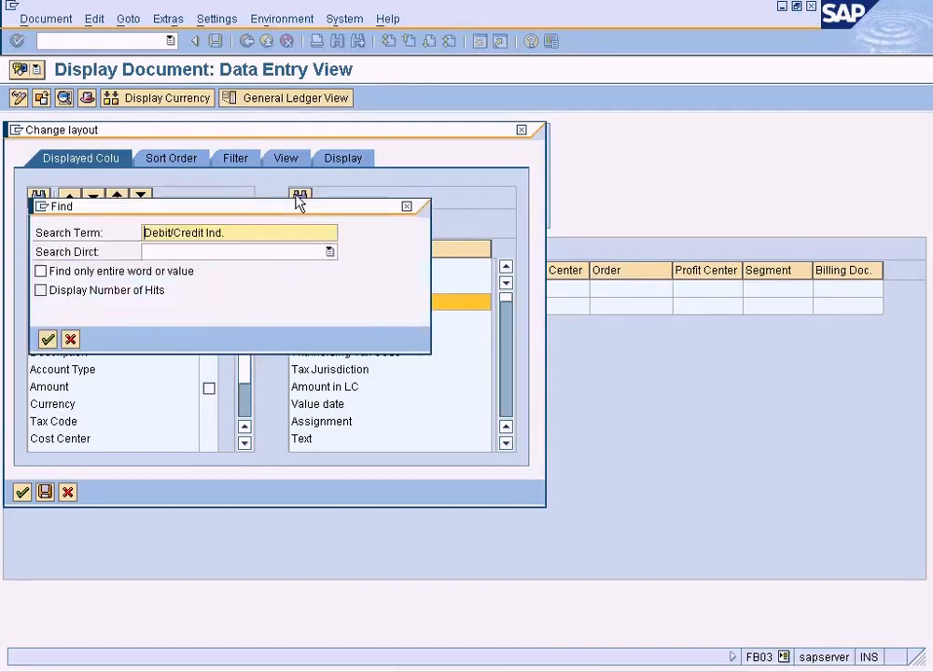
key(Delete)
text(quantity)
key(Return)
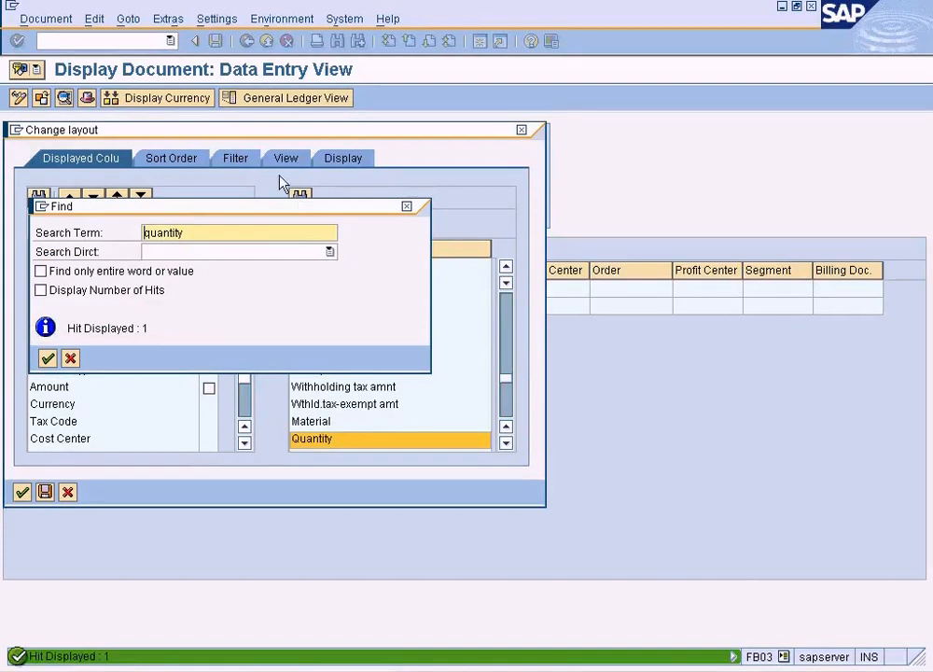
click(72, 359)
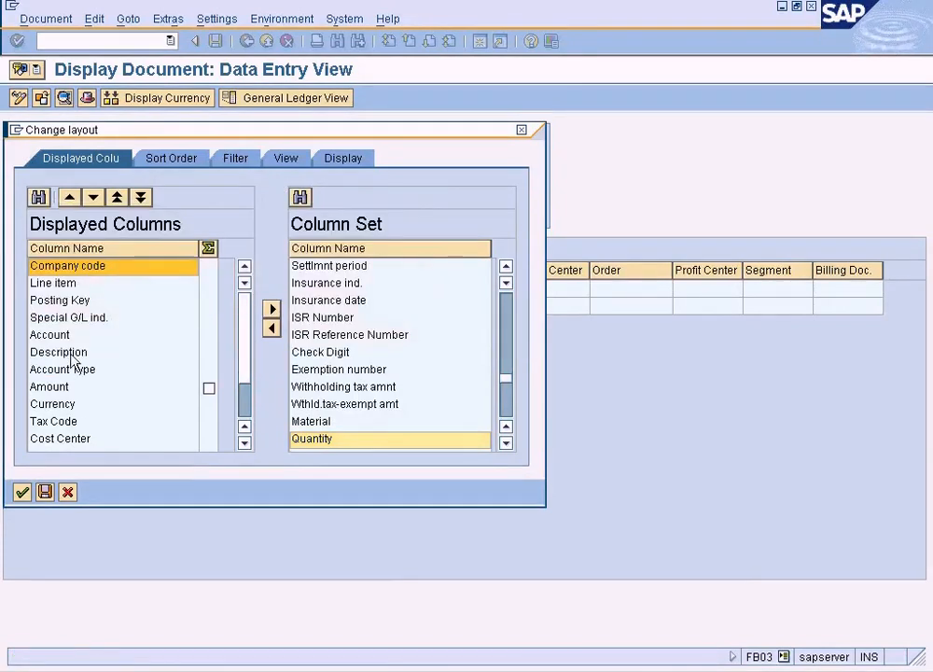
Step: Insert the Quantity column before Amount in the displayed columns and apply the layout
click(63, 388)
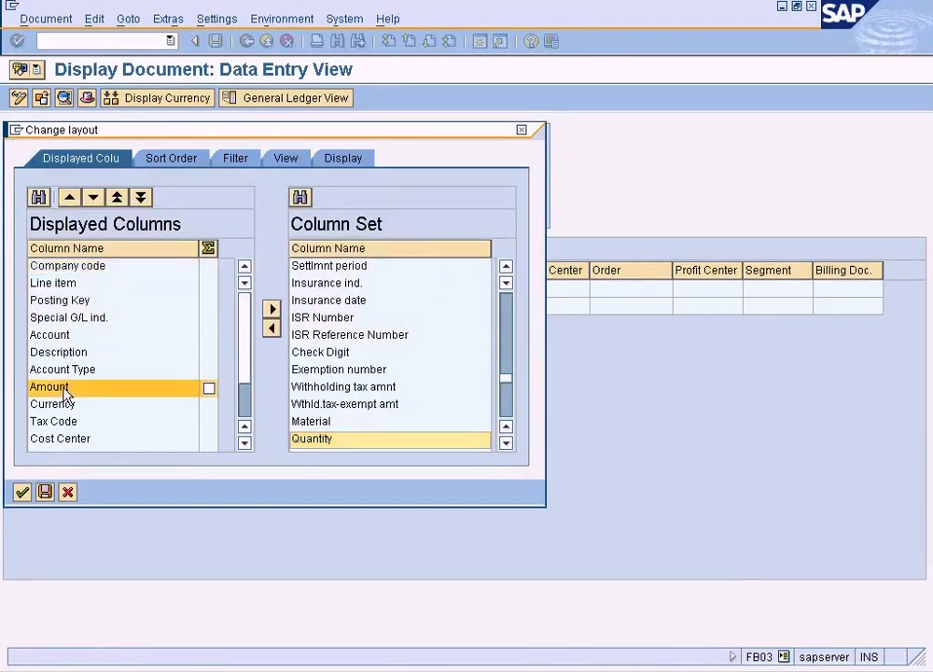
click(322, 440)
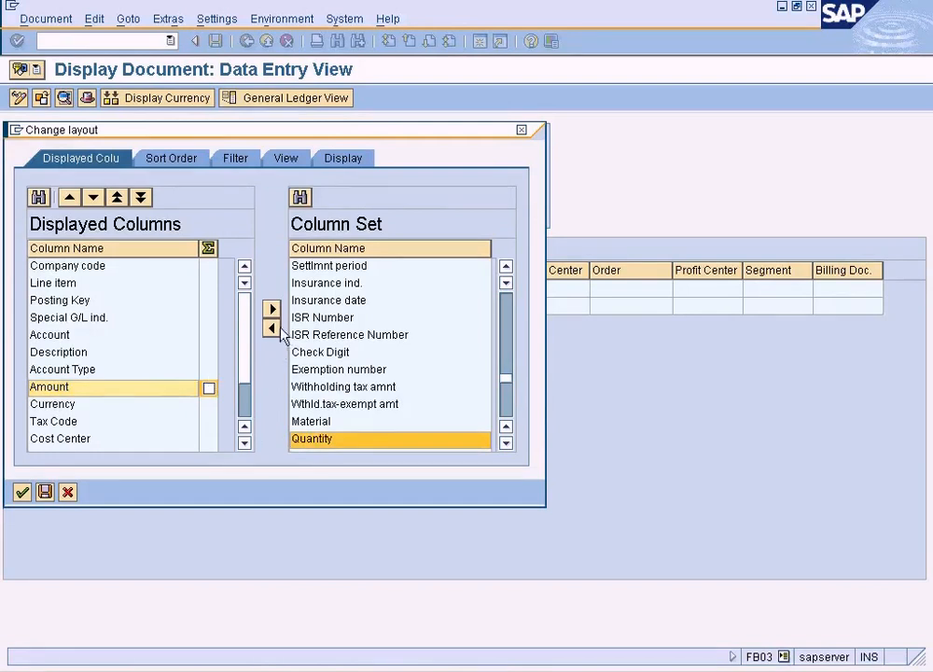
click(278, 329)
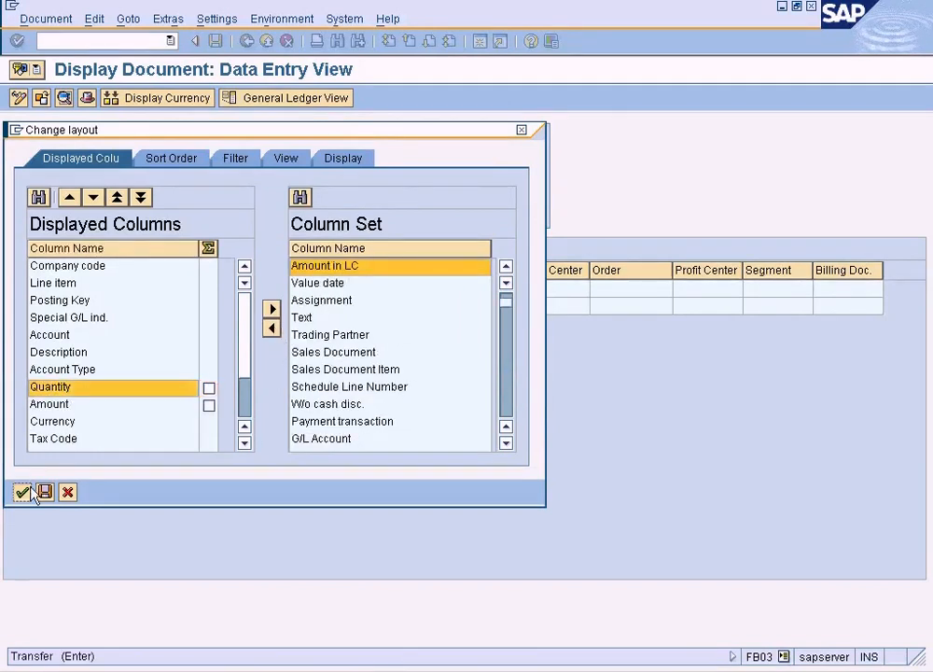
click(22, 492)
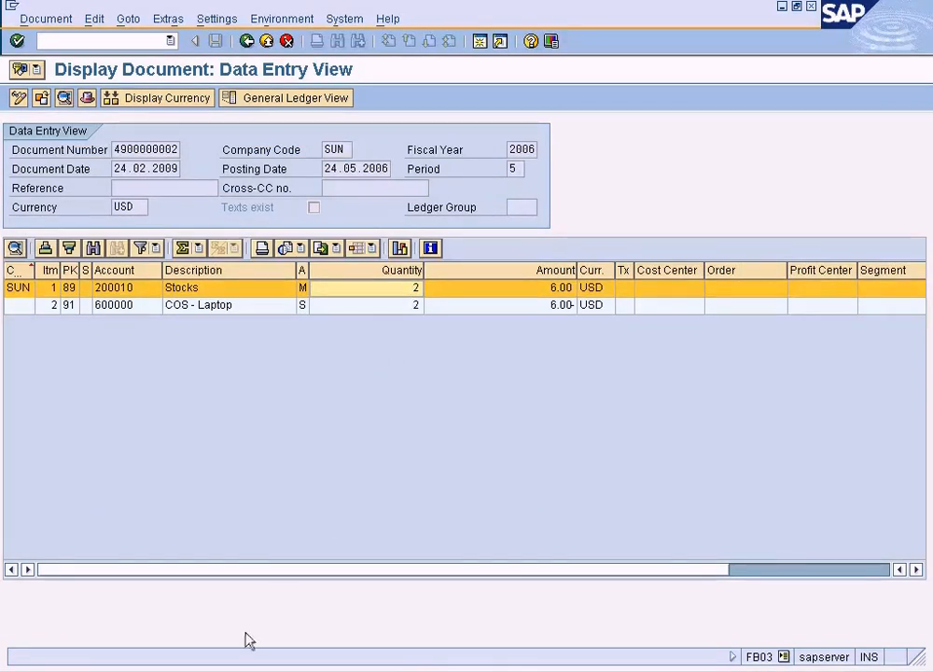
Step: Switch to the session displaying material 1247 and examine the Returns plant stock for the current period
click(224, 670)
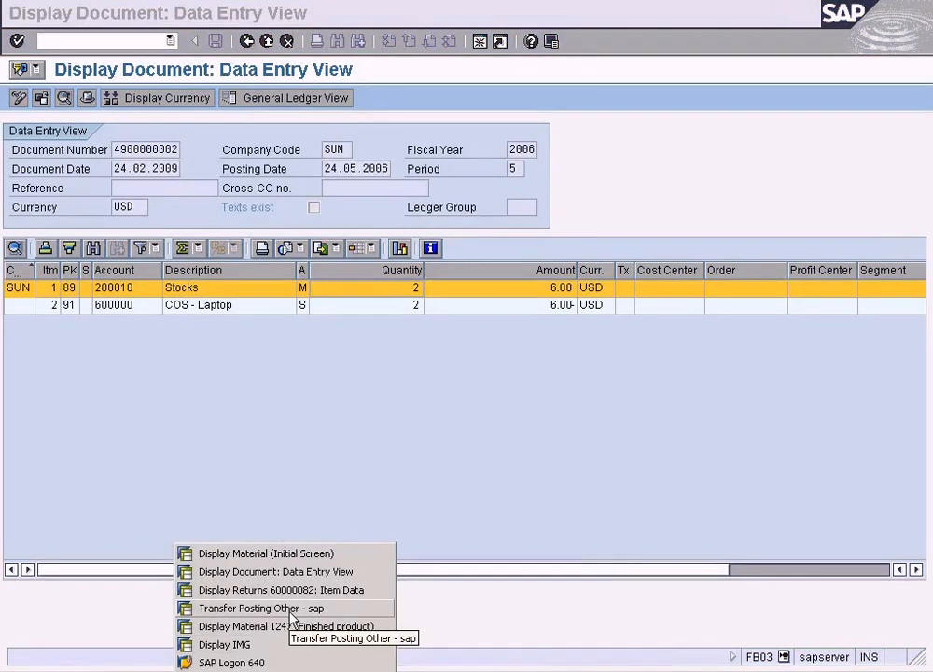
click(290, 626)
drag(243, 439, 284, 436)
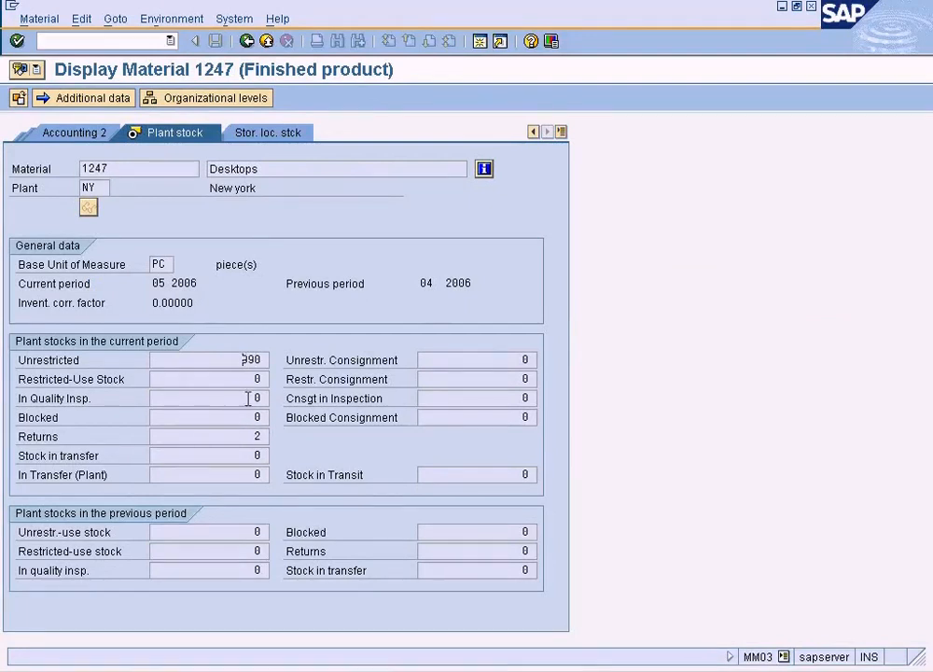
Step: Redisplay the Plant Stock view of material 1247 for plant NY and examine the Unrestricted stock
click(247, 41)
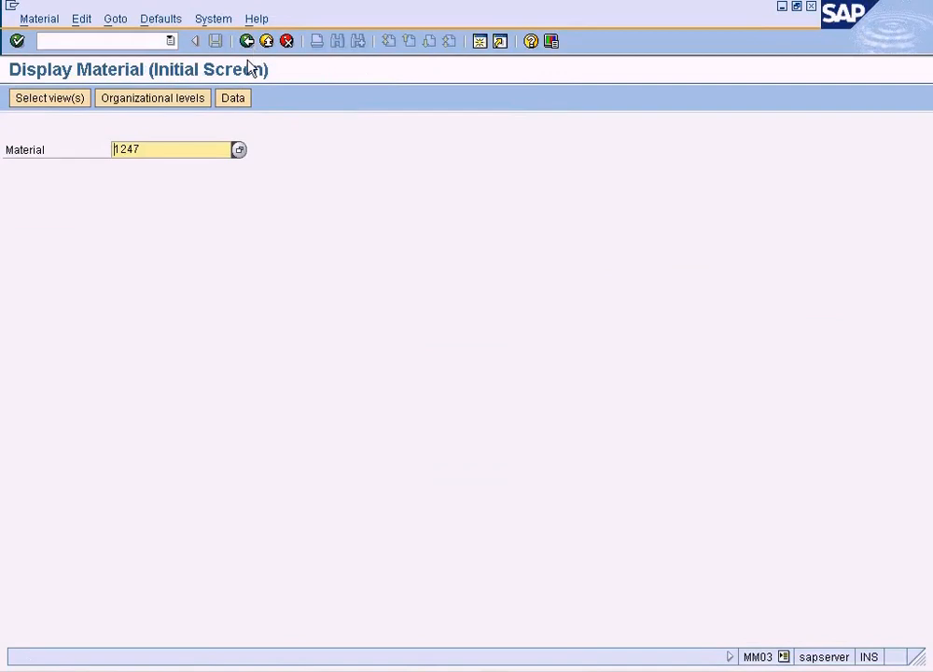
key(Return)
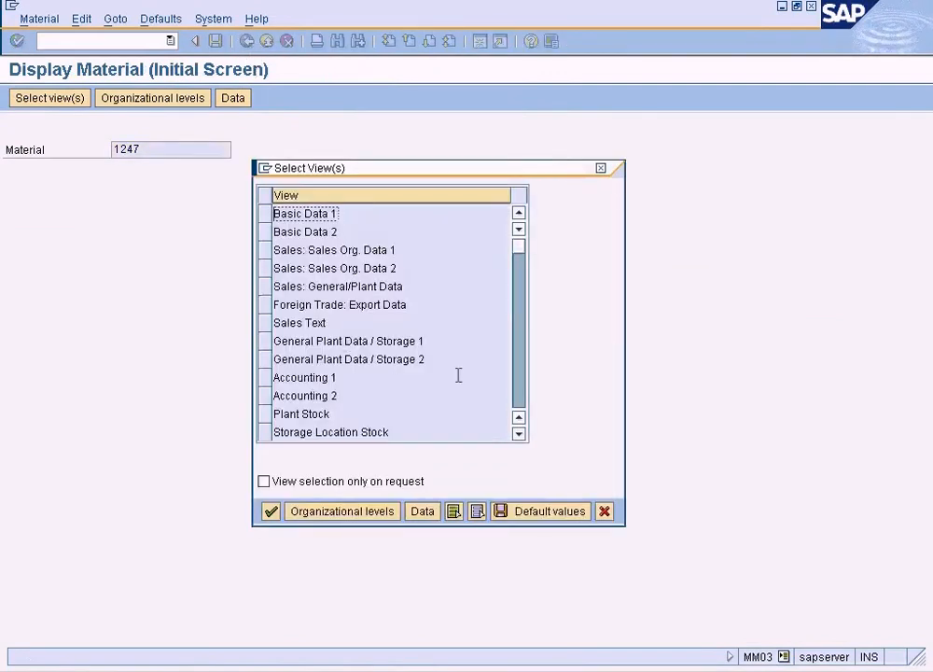
click(521, 396)
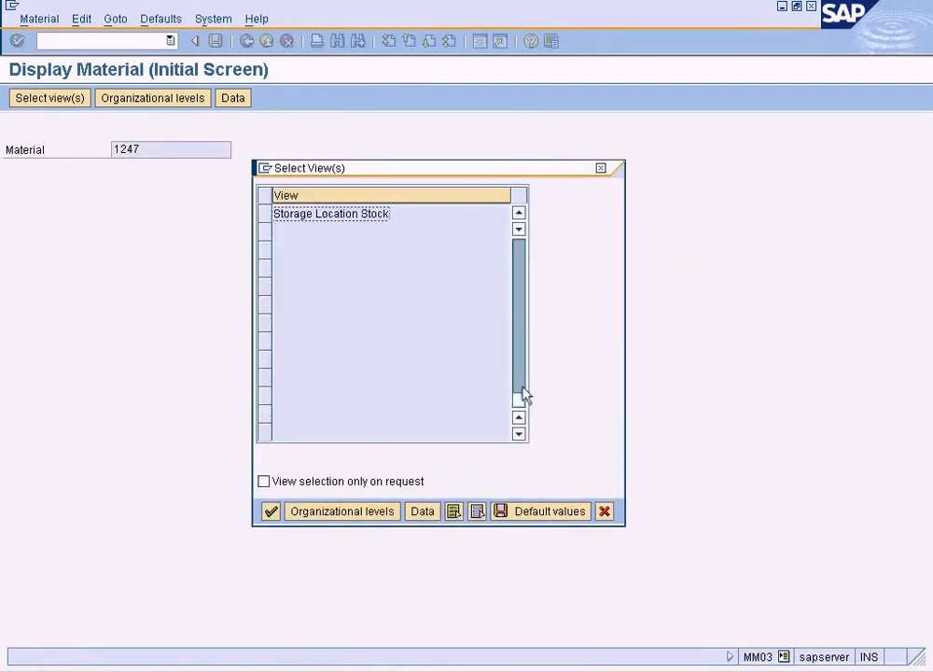
click(518, 214)
click(264, 217)
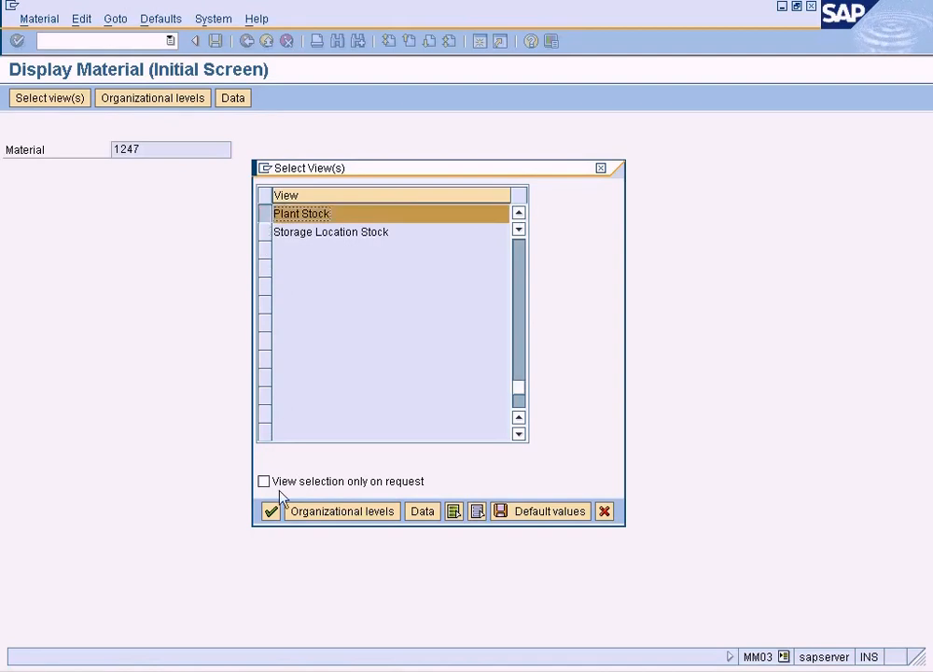
click(272, 513)
text(ny)
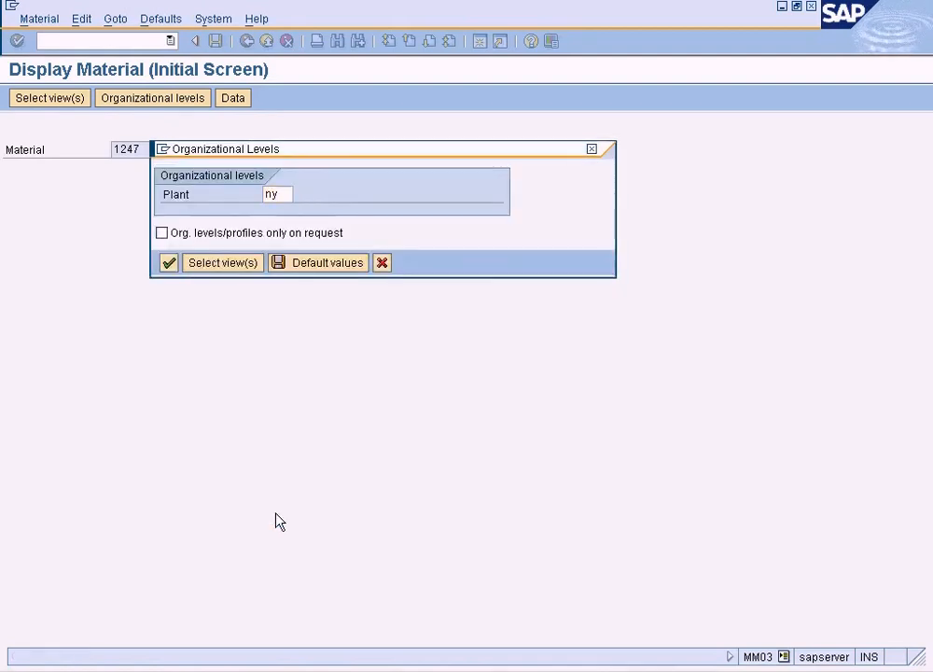
key(Return)
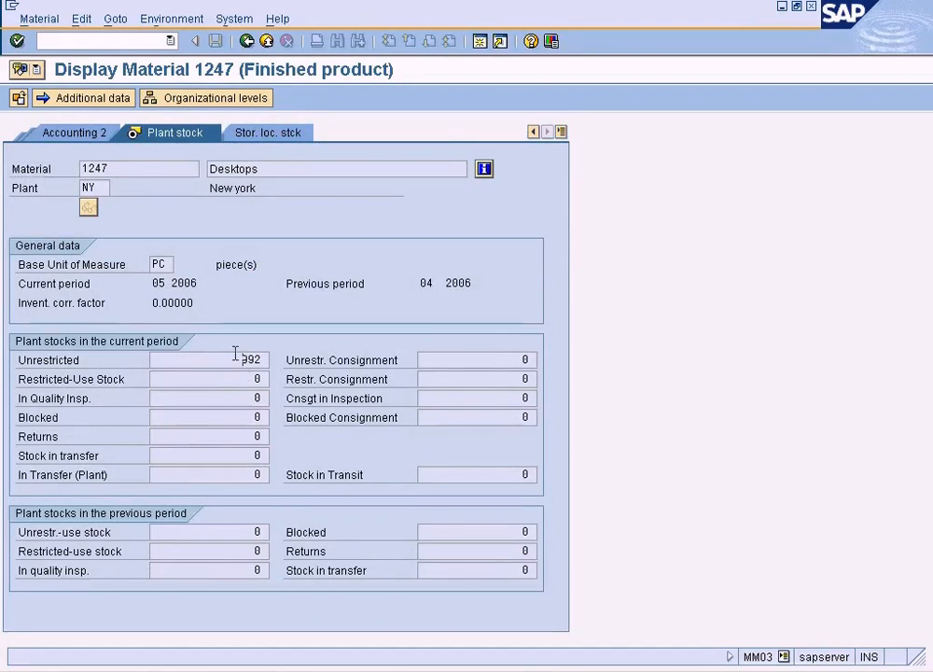
drag(235, 355, 279, 355)
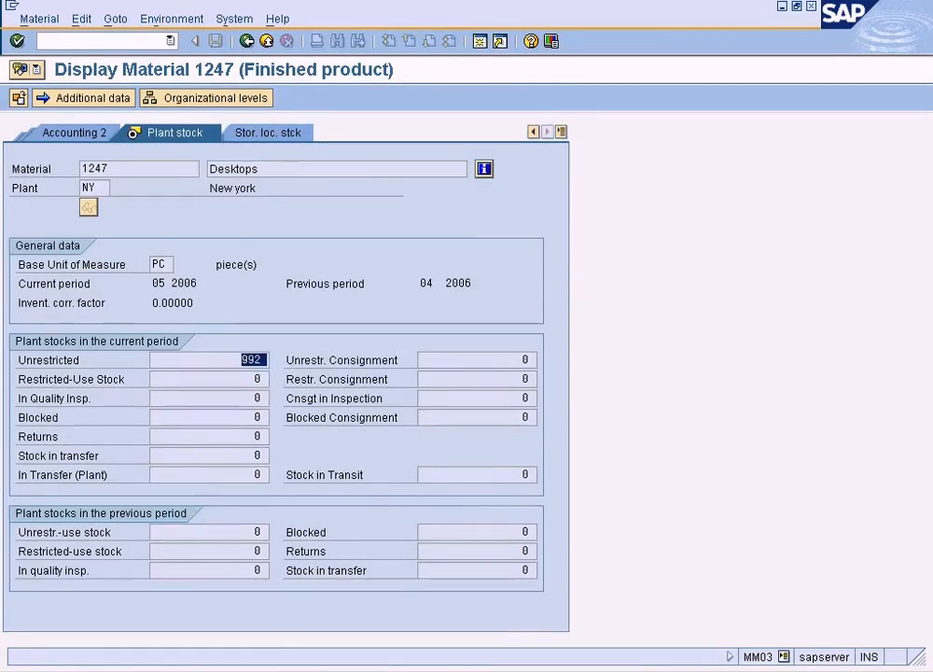
Step: Close the accounting document session and switch to SAP SD Training.doc in Microsoft Word
click(279, 664)
click(299, 553)
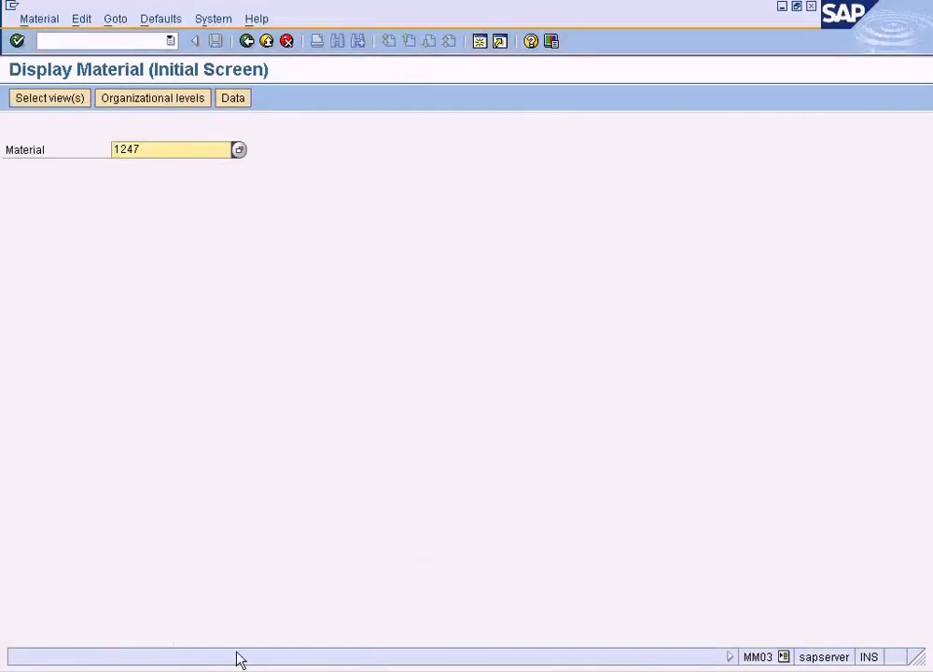
click(237, 662)
click(268, 573)
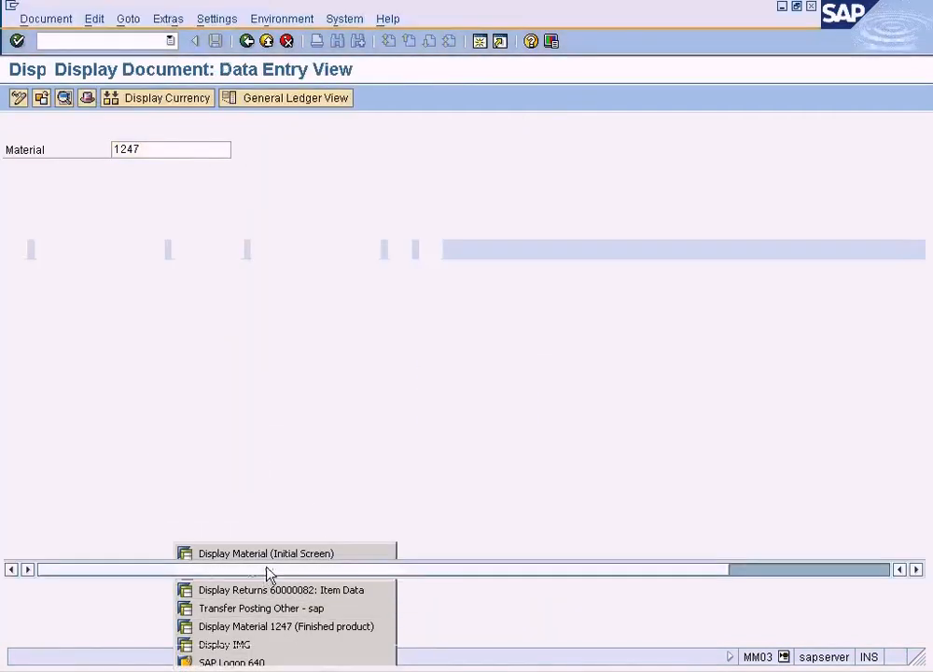
click(812, 7)
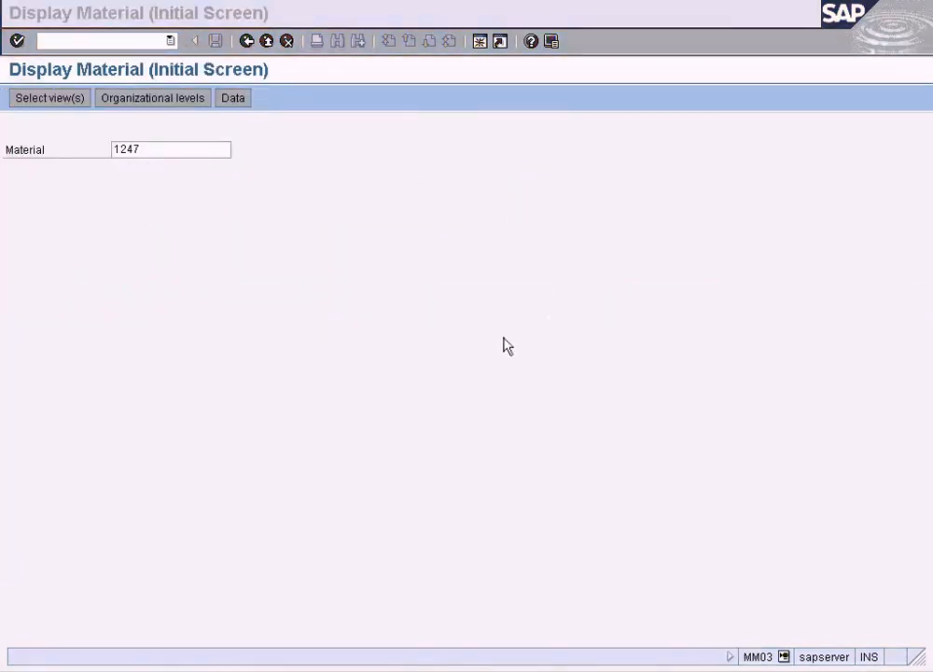
key(Return)
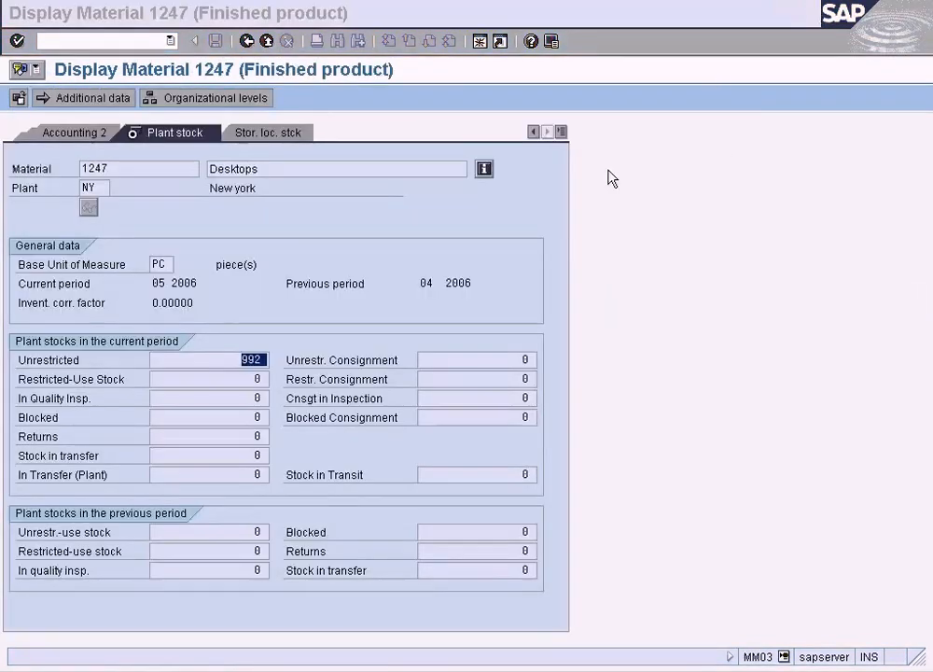
click(296, 671)
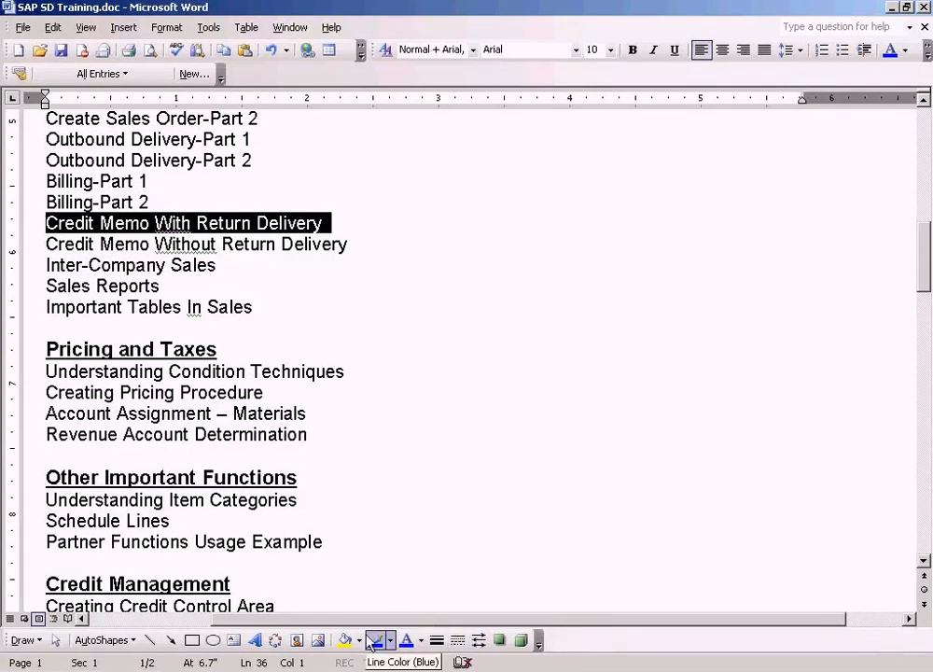
Step: Switch to sales process.JPG in Paint and move the sales returns label and horizontal arrow upward, level with the arrow below Sales Quotation
click(410, 670)
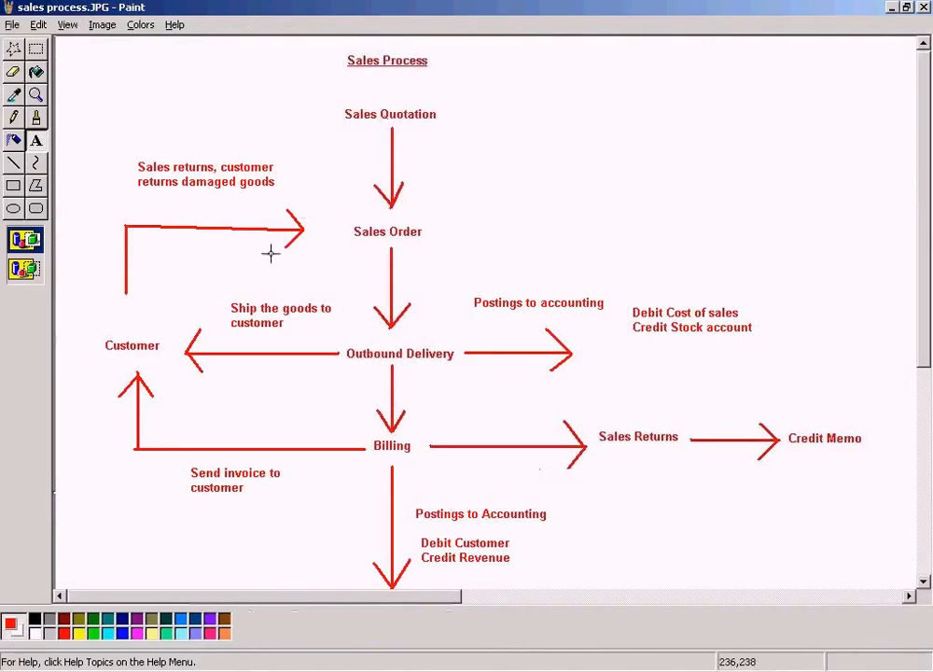
click(13, 162)
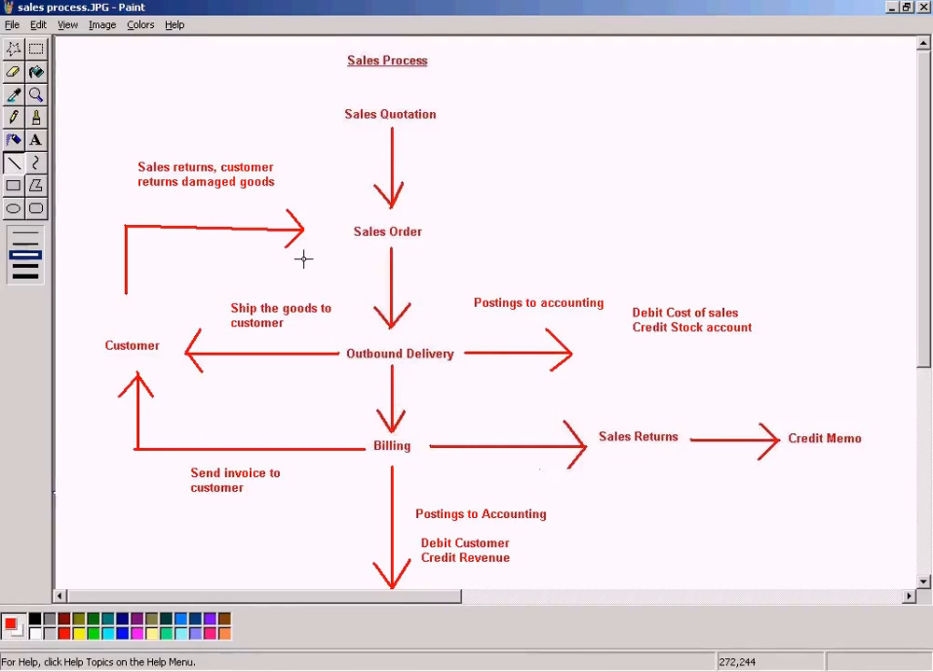
click(36, 49)
drag(99, 143, 309, 251)
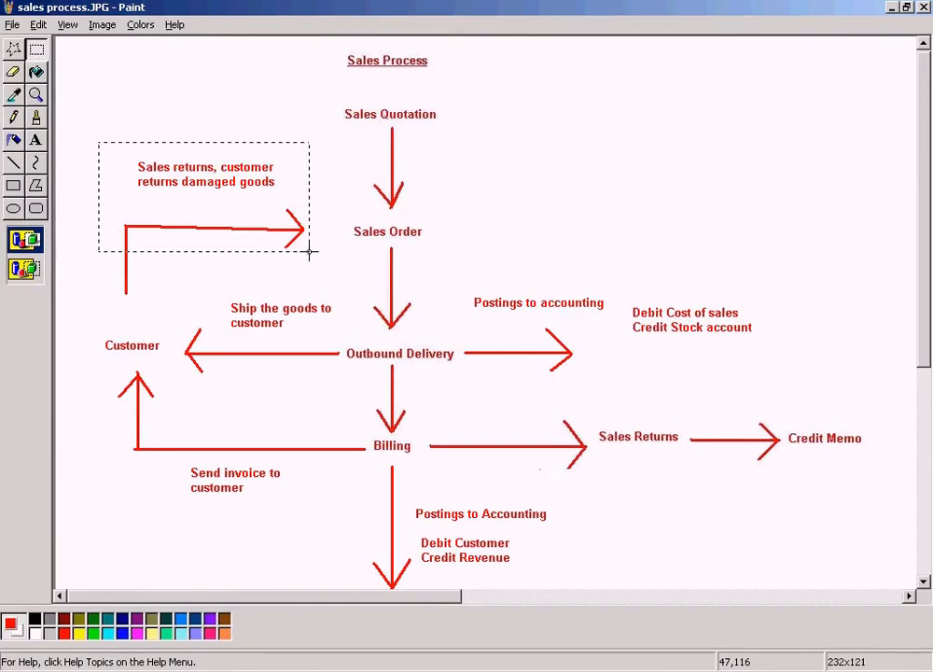
drag(264, 224, 264, 169)
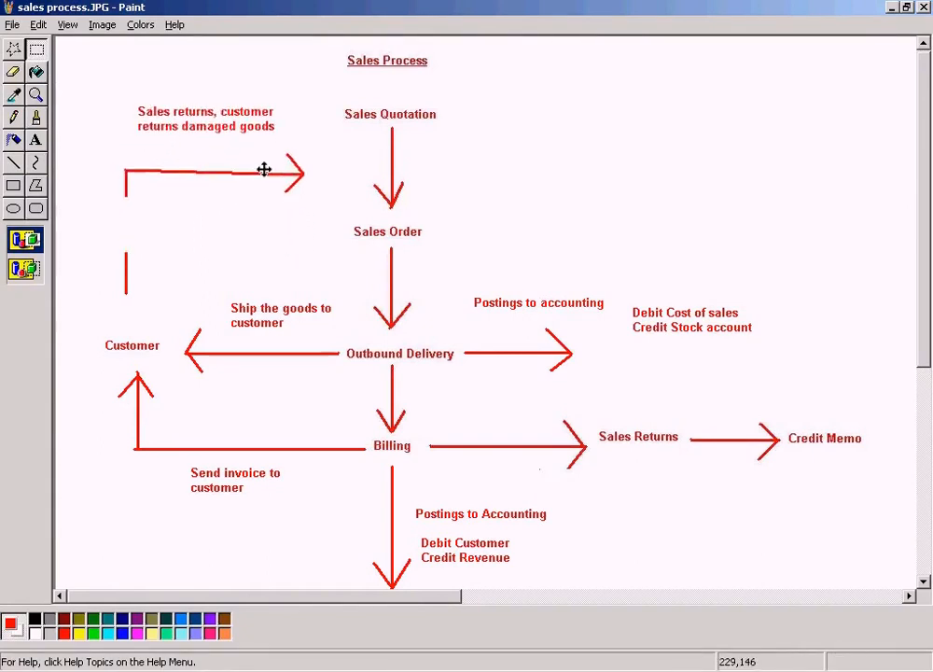
Step: Close the gap in the returns line and draw an angled arrow from Sales Order down to Customer
click(14, 162)
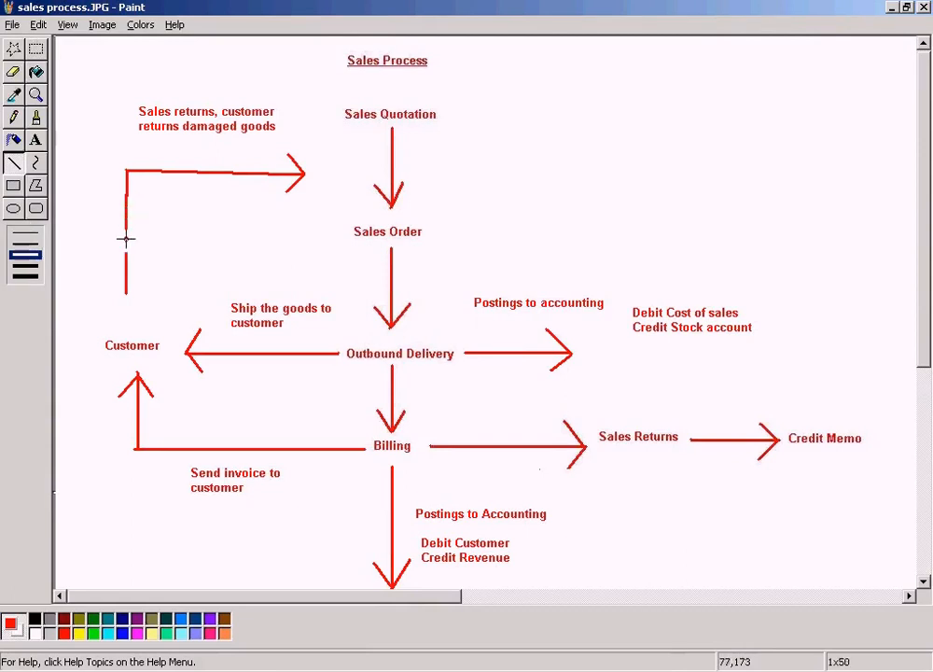
drag(318, 213, 153, 213)
drag(153, 213, 147, 309)
drag(146, 310, 159, 294)
Step: Label the new arrow "Send Credit Memo" just beneath its horizontal part and save the drawing
click(36, 141)
drag(206, 226, 322, 234)
text(Send Credit Memo)
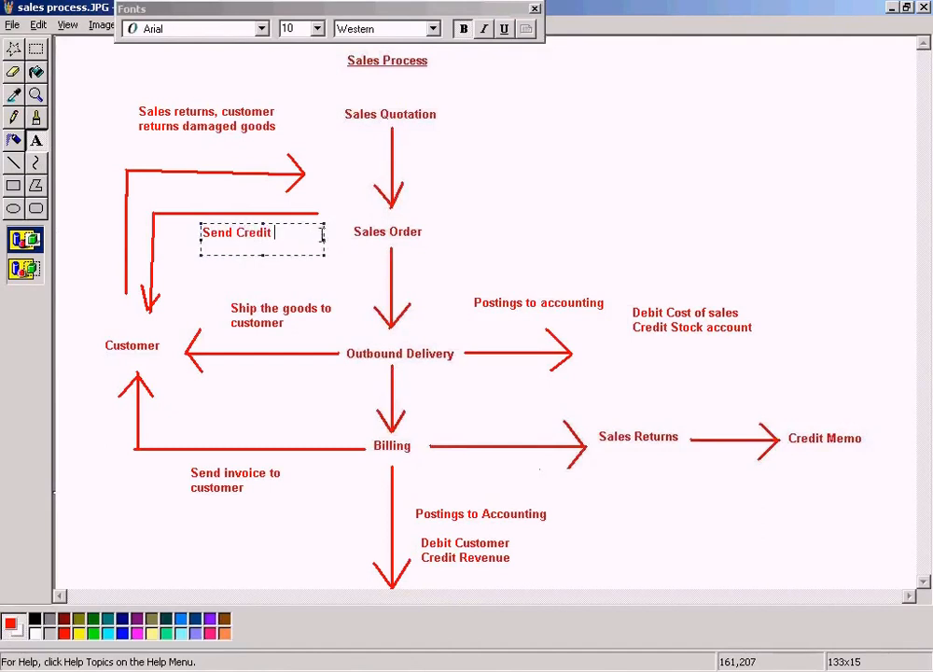
click(561, 177)
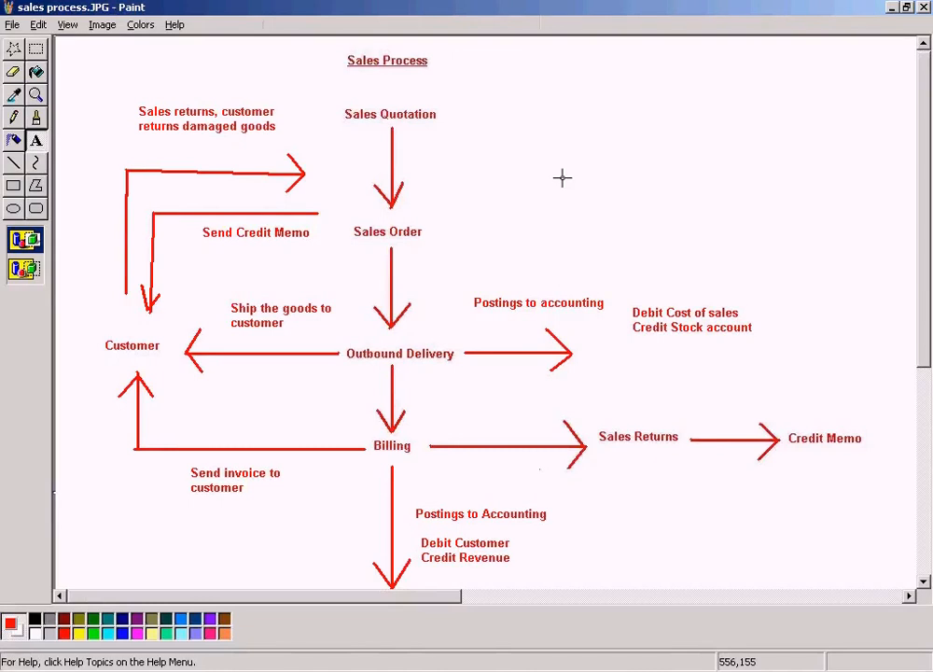
click(11, 24)
click(31, 75)
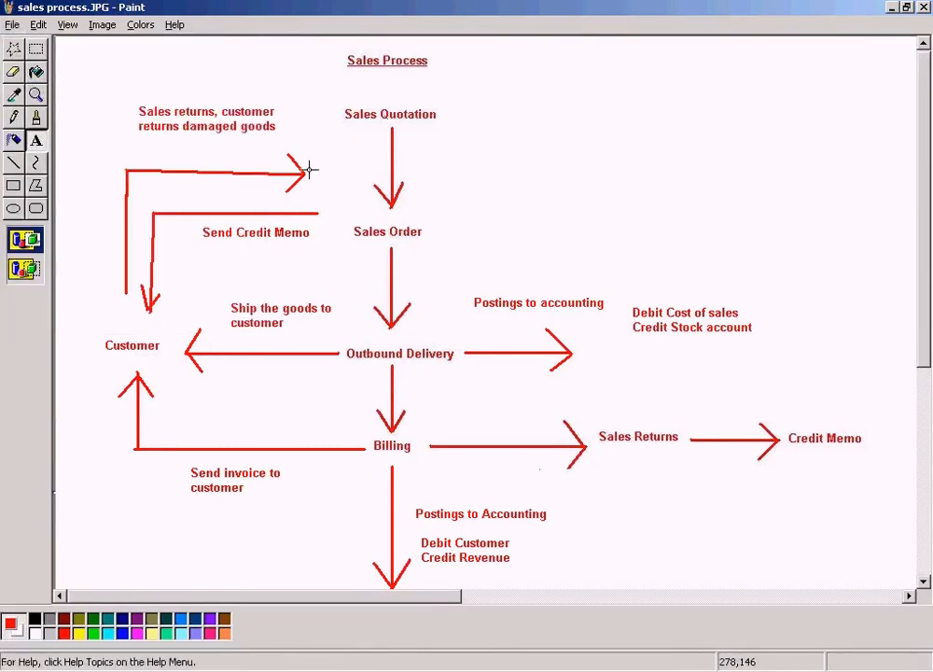
Step: Switch back to SAP, leave the returns item display and open Create Billing Document under Sales and Distribution for the returns order
key(alt+Tab)
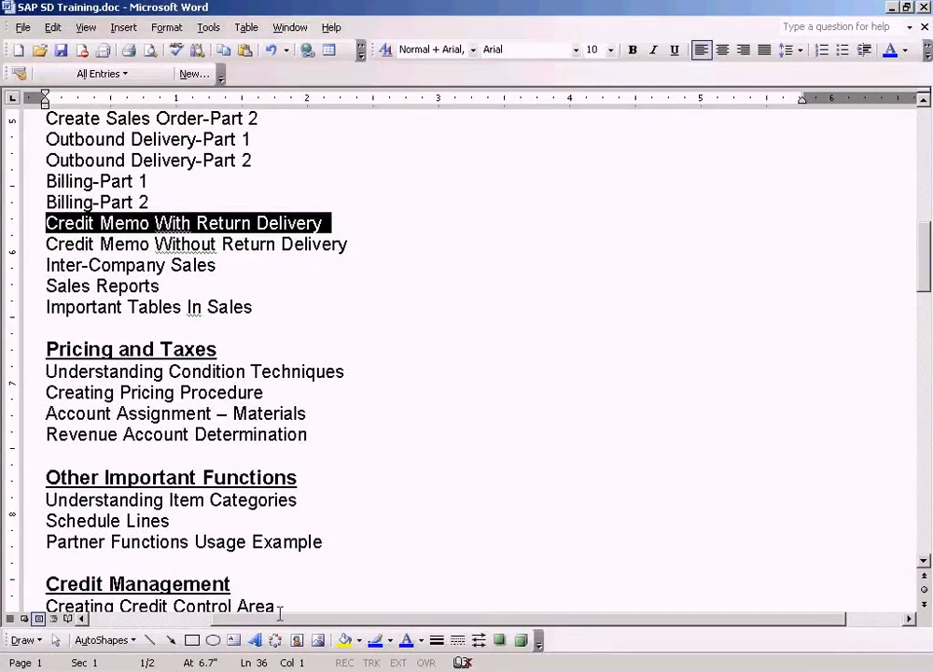
click(272, 671)
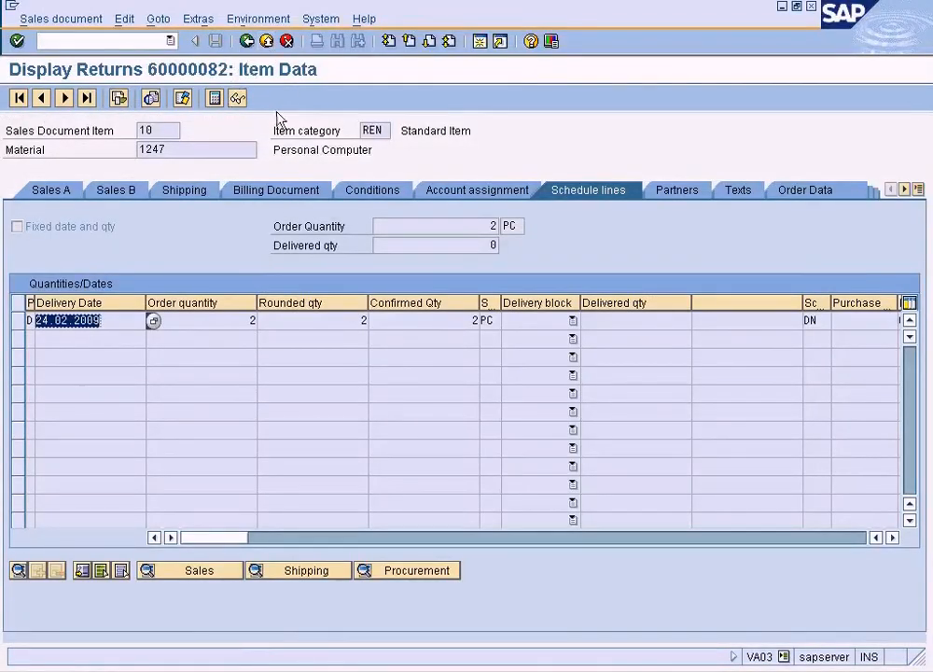
click(266, 41)
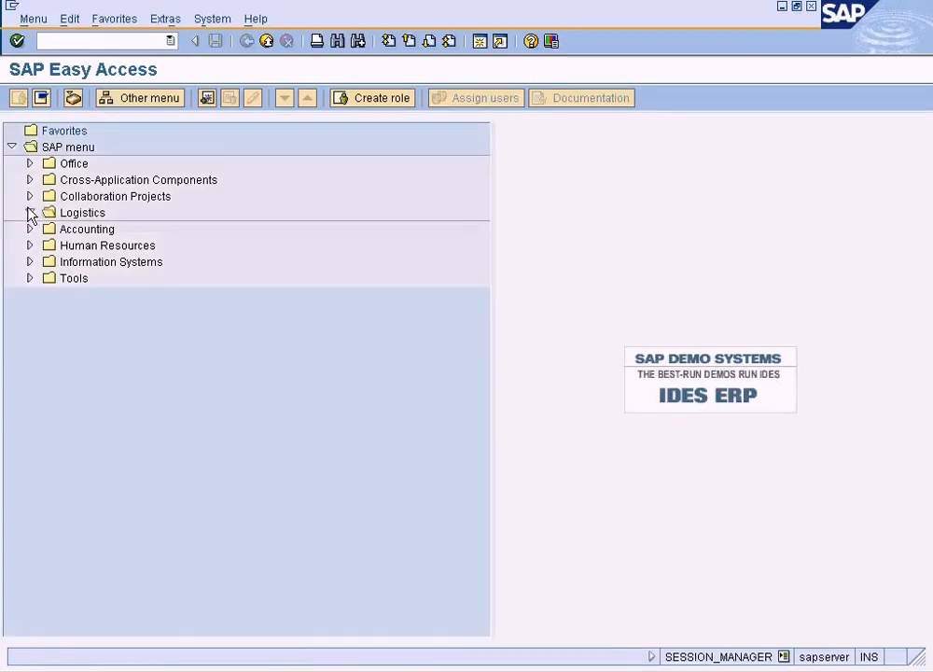
click(29, 212)
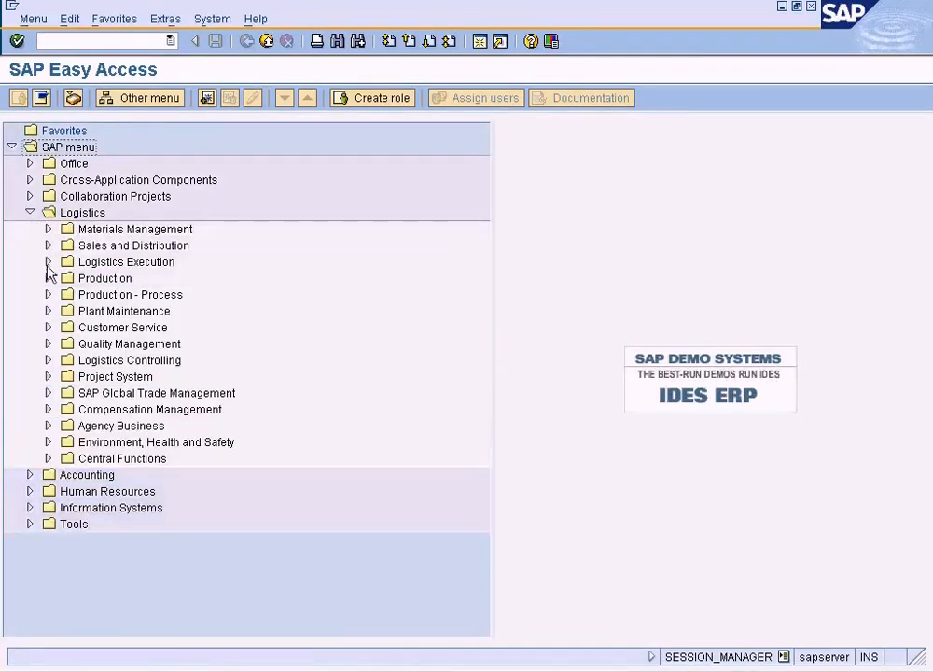
click(48, 246)
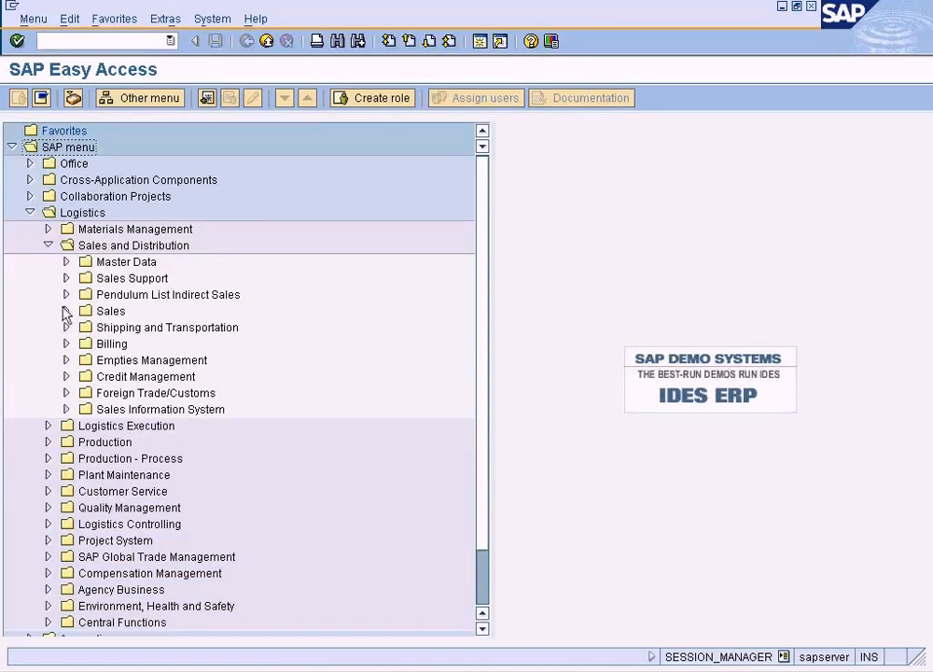
click(65, 344)
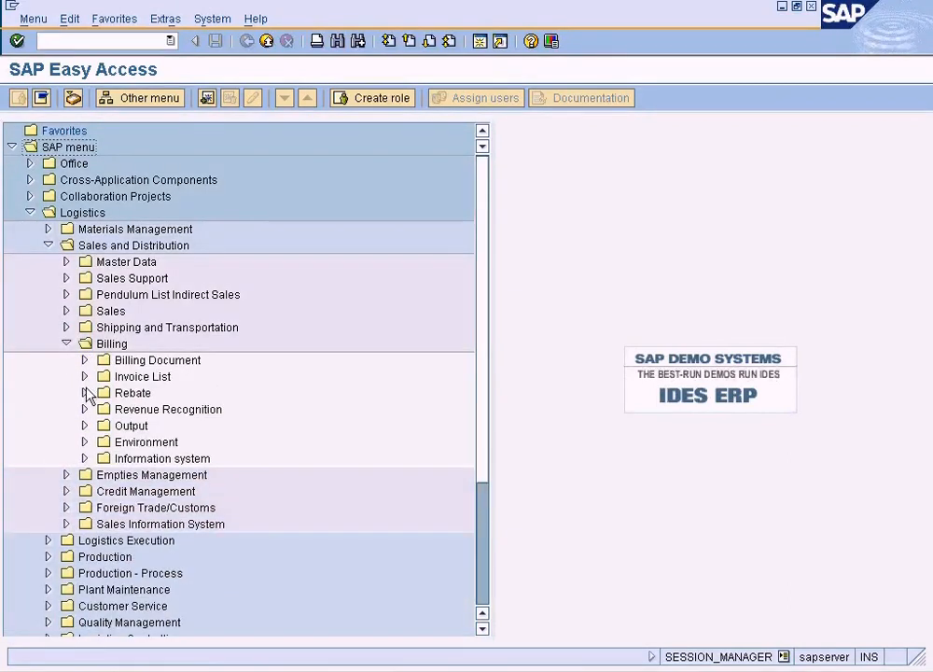
click(84, 360)
double_click(118, 374)
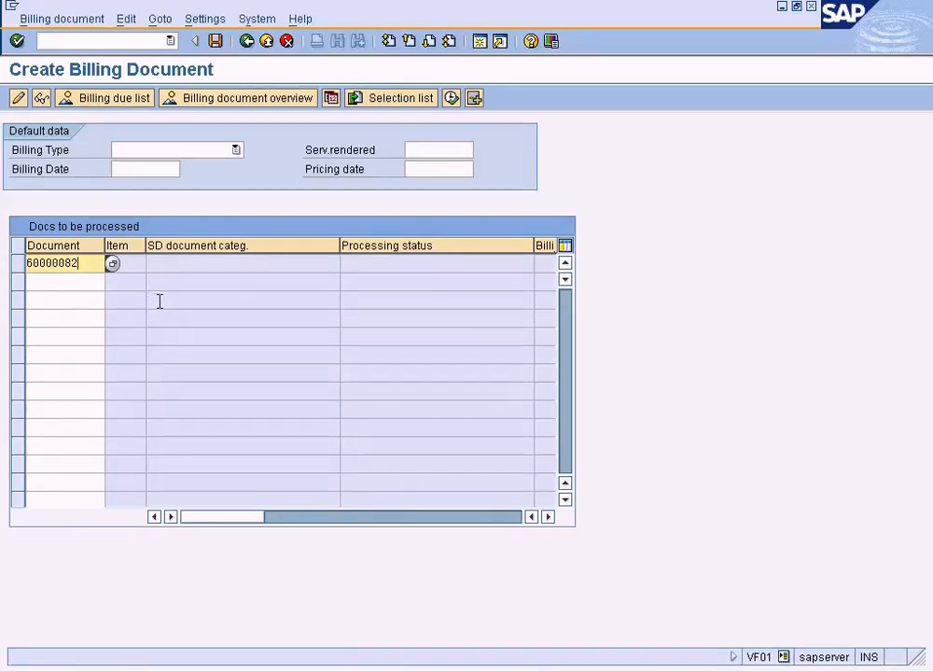
Step: Display the returns order with transaction VA03 in a new session
double_click(56, 260)
click(478, 43)
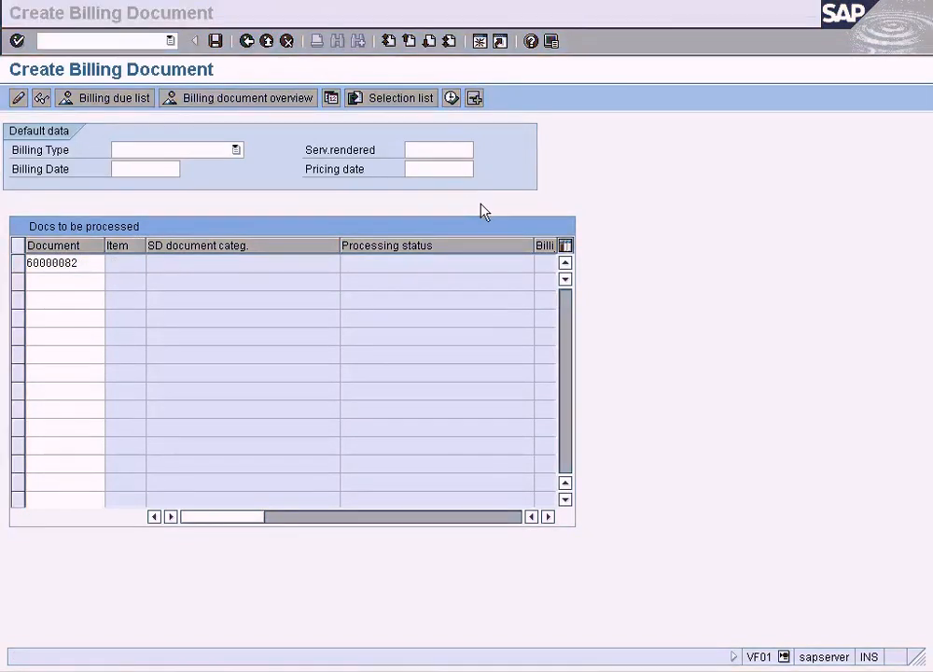
text(va03)
key(Return)
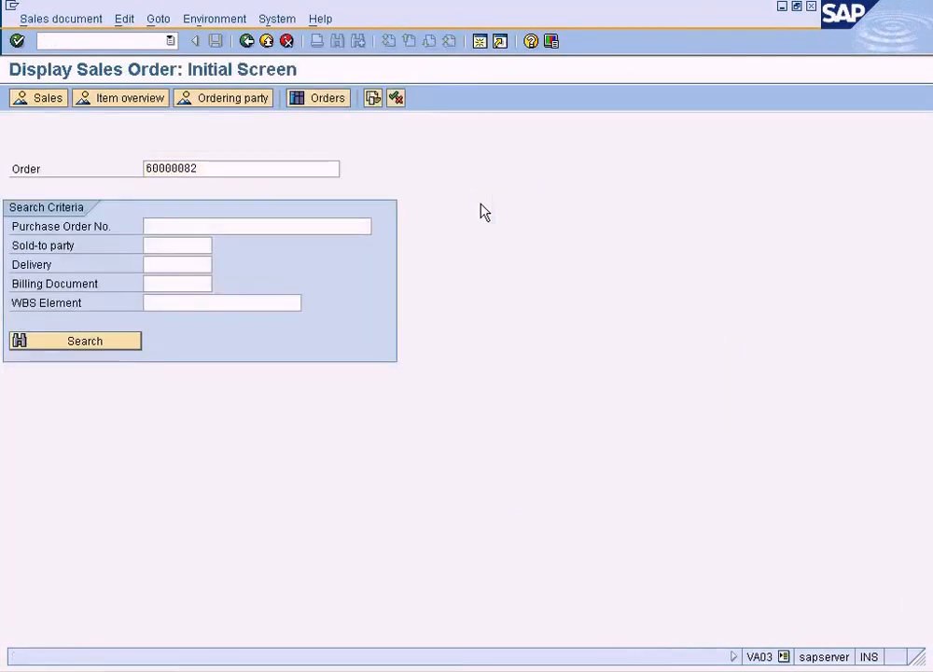
key(Return)
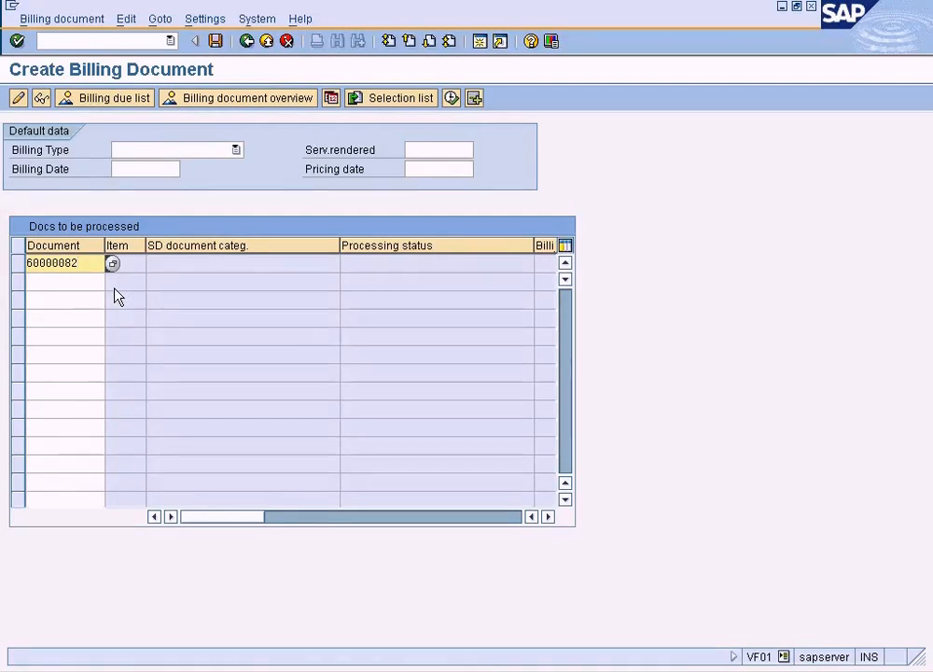
Step: Try to bill the returns order and examine the error log down to its technical data details
key(Return)
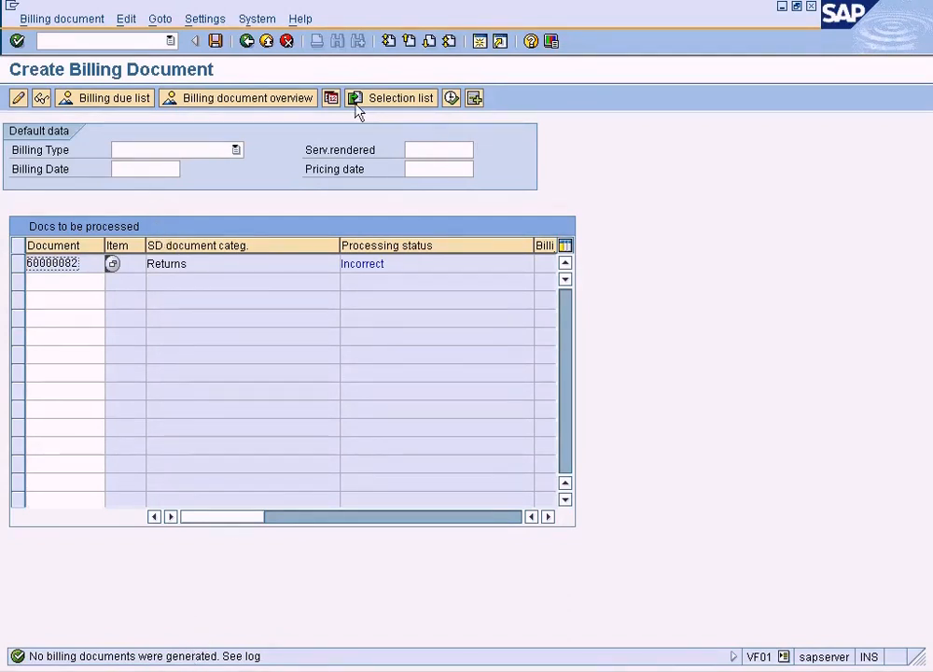
click(161, 19)
click(133, 20)
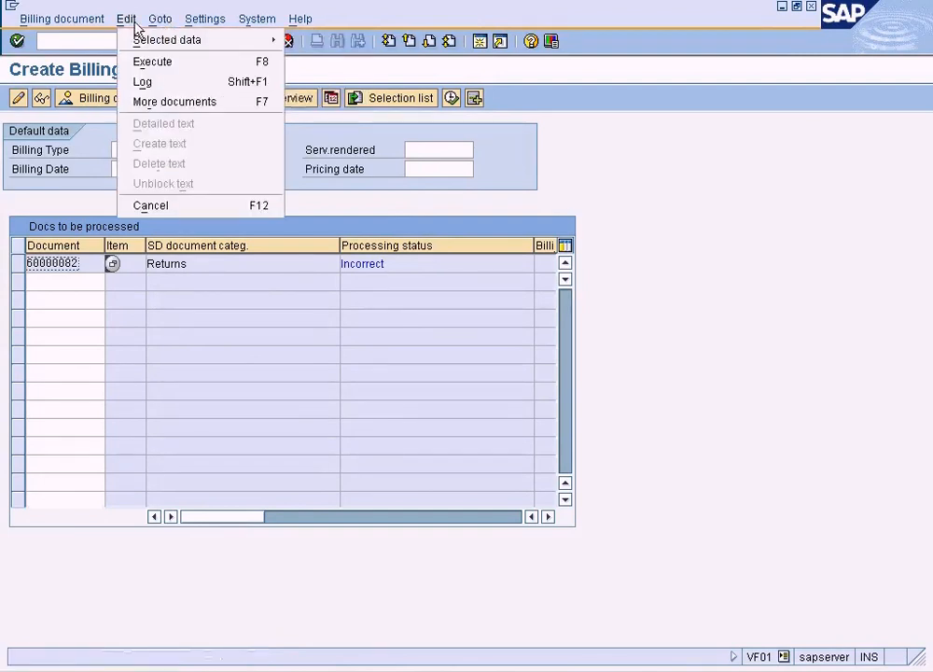
click(143, 81)
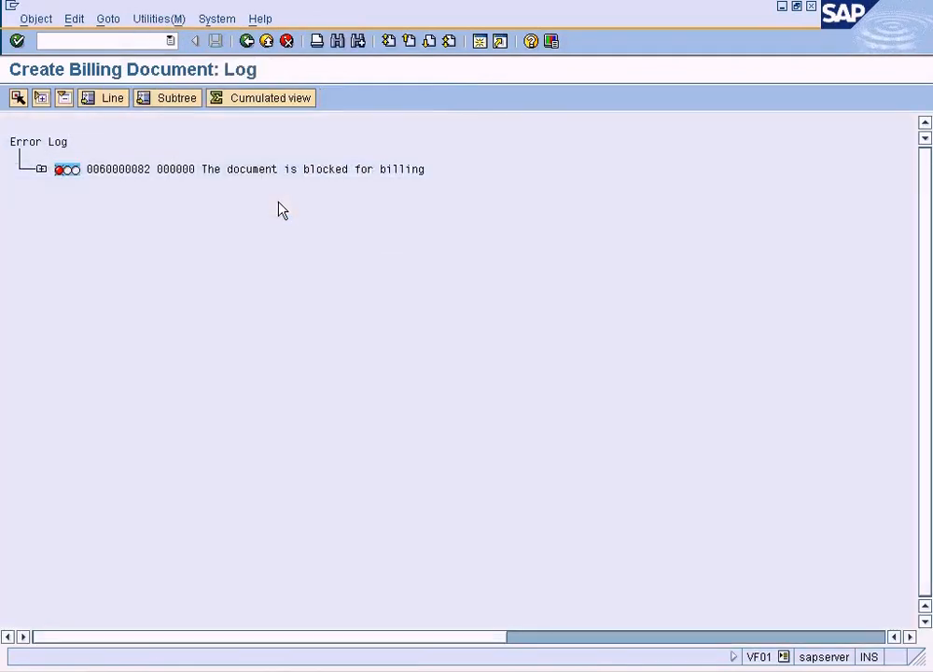
click(42, 169)
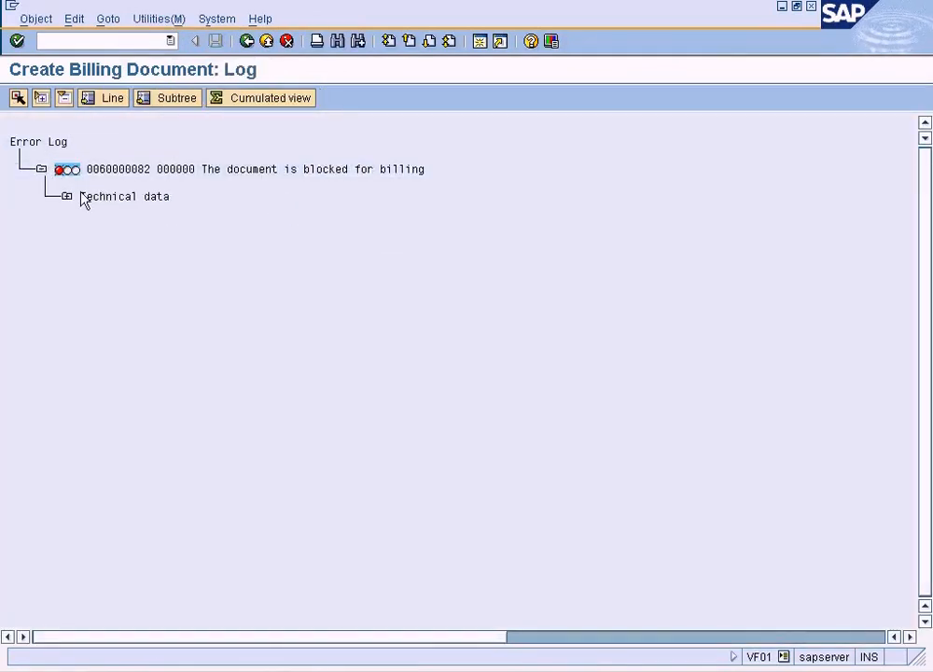
click(68, 197)
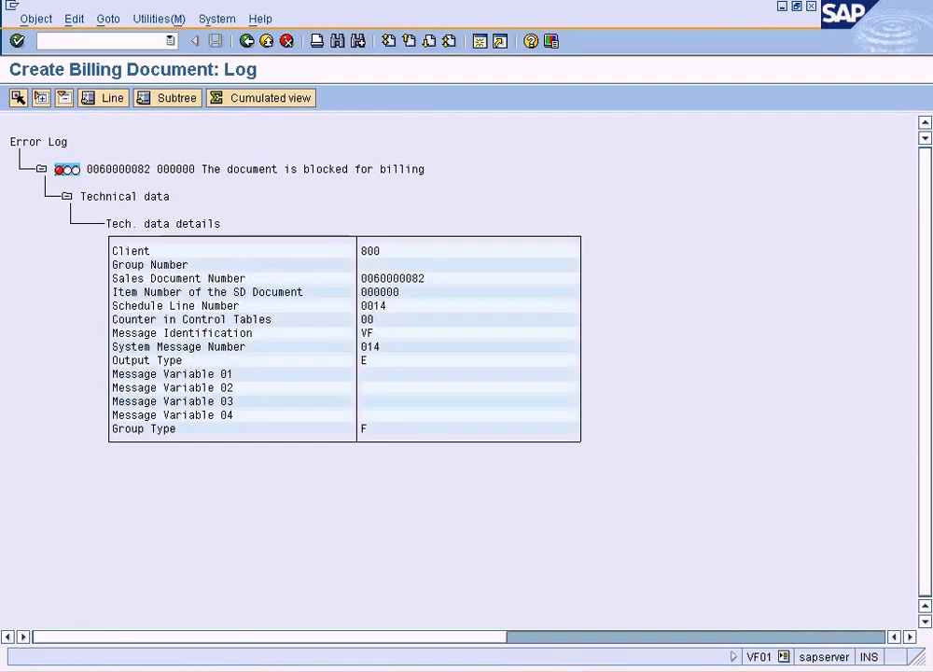
Step: In the Transfer Posting session, start transaction VA02 and open the returns order for changing, accepting the subsequent documents notice
click(247, 670)
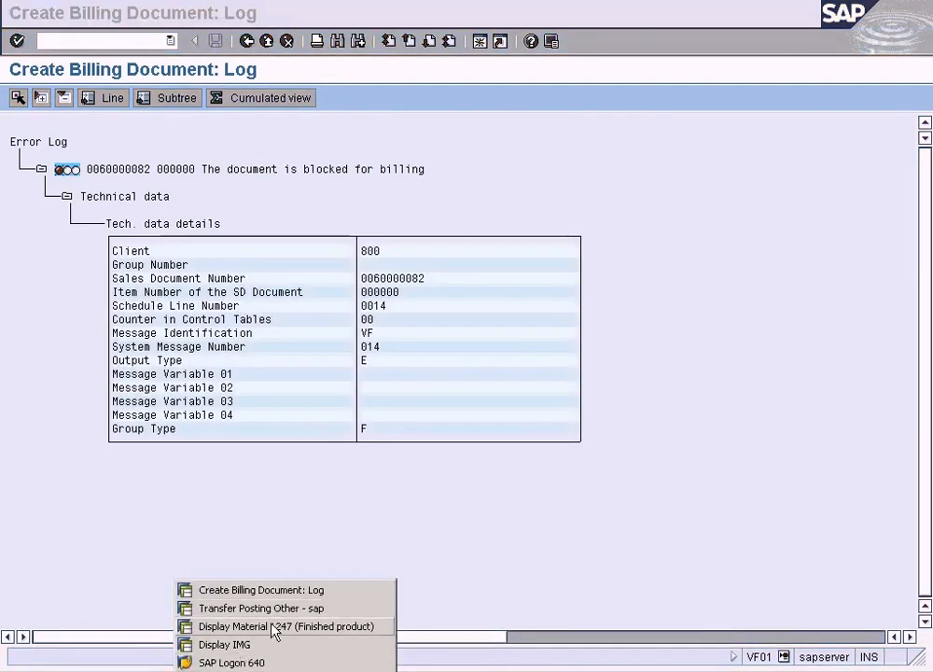
click(298, 607)
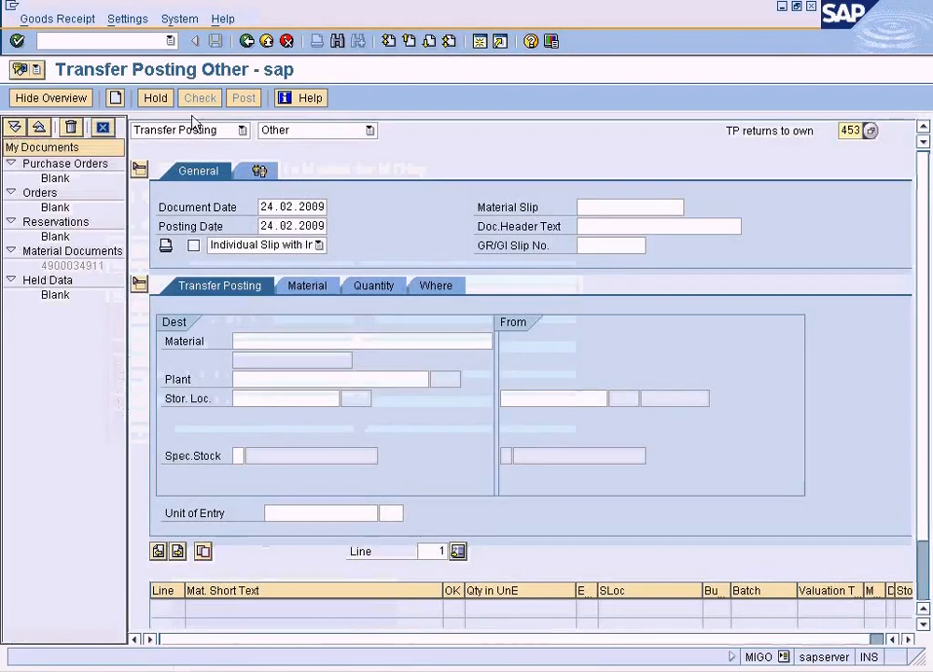
click(120, 40)
text(/nva02)
key(Return)
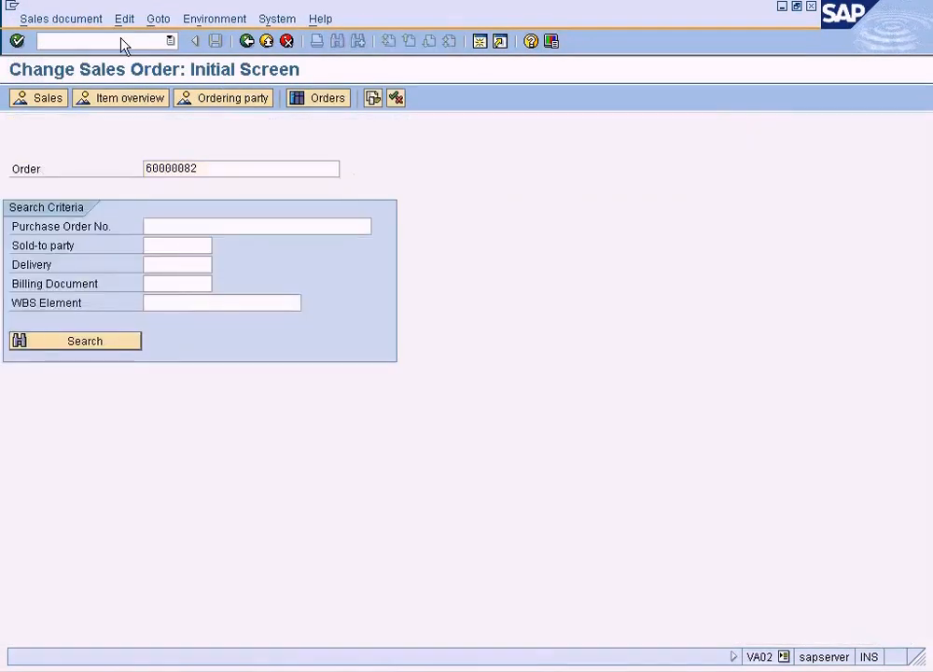
key(Return)
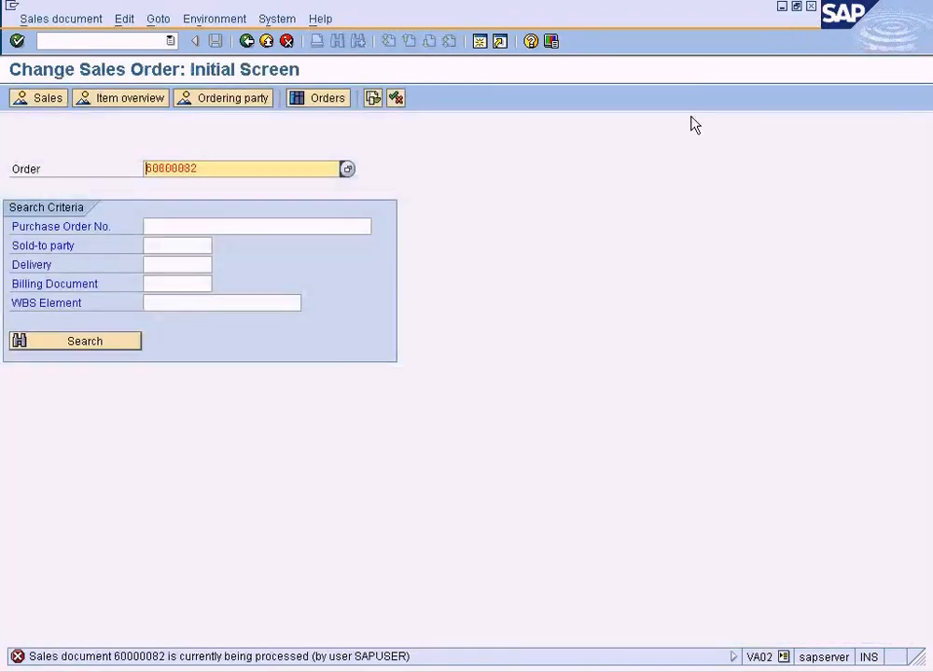
key(alt+Tab)
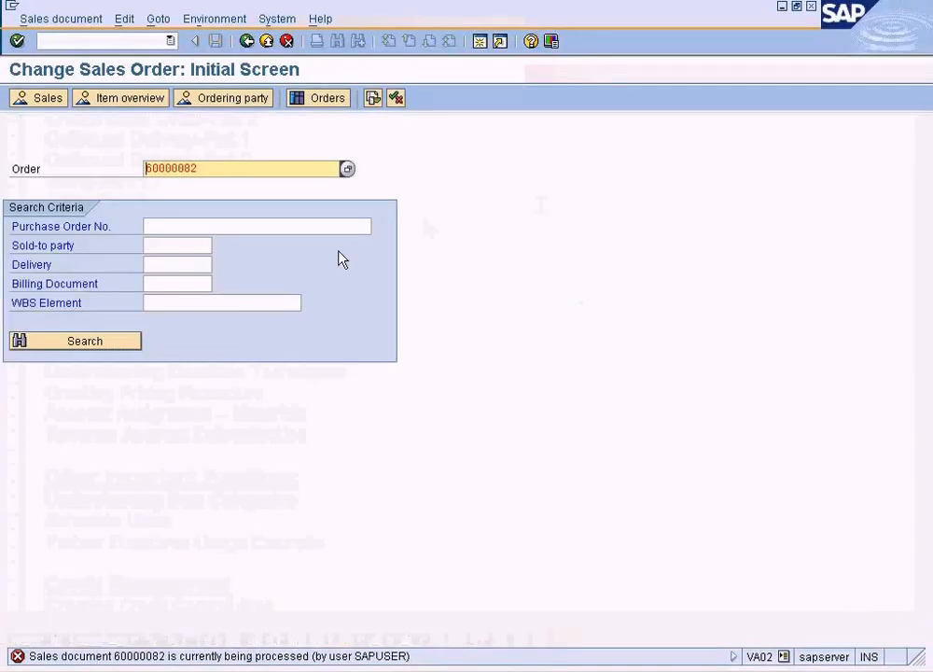
key(Return)
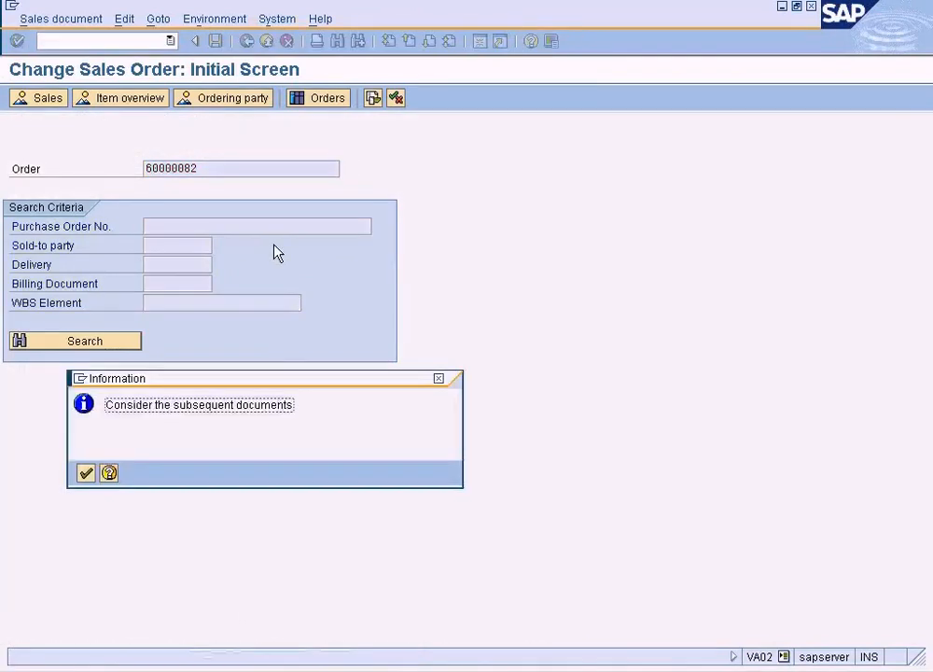
click(87, 474)
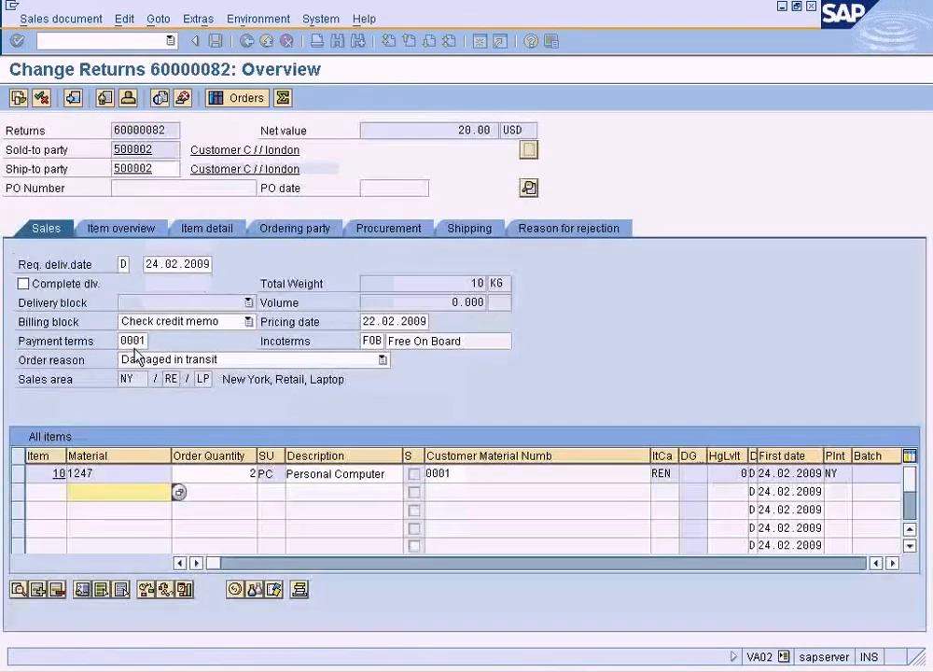
Step: Clear the billing block on the returns order and save the document
click(211, 323)
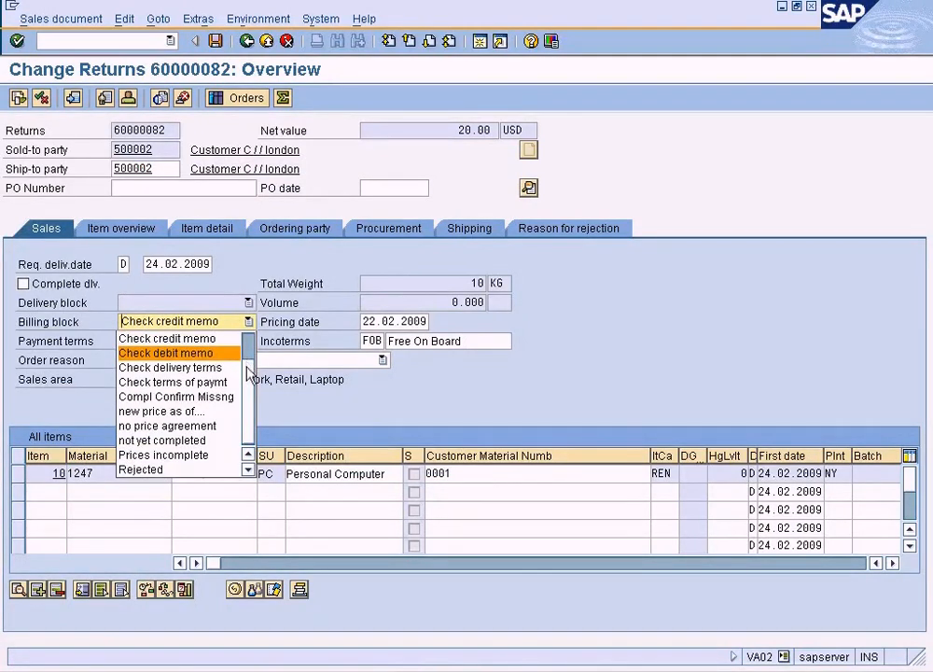
click(247, 349)
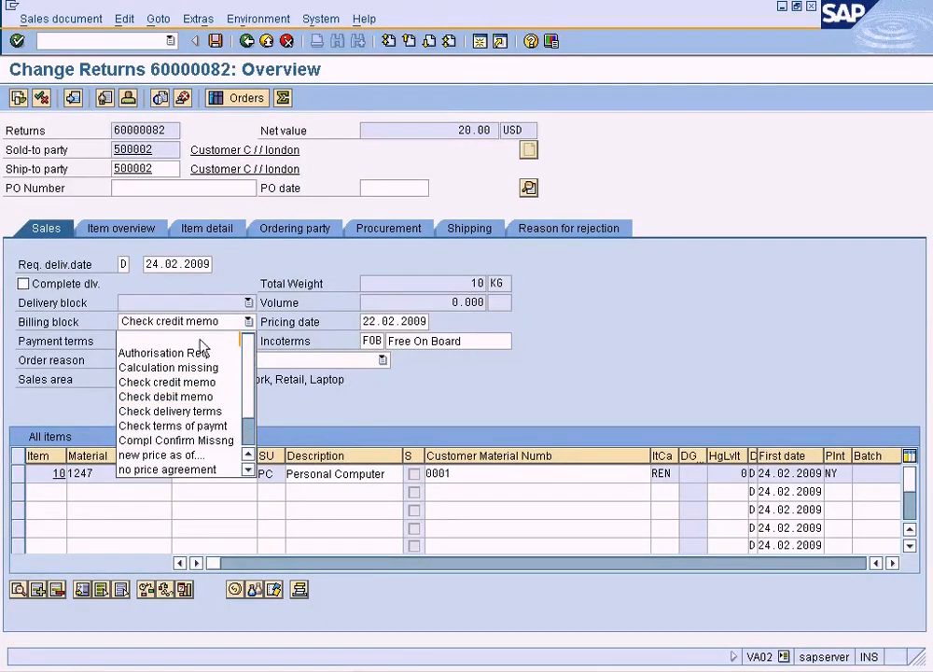
click(201, 340)
click(216, 42)
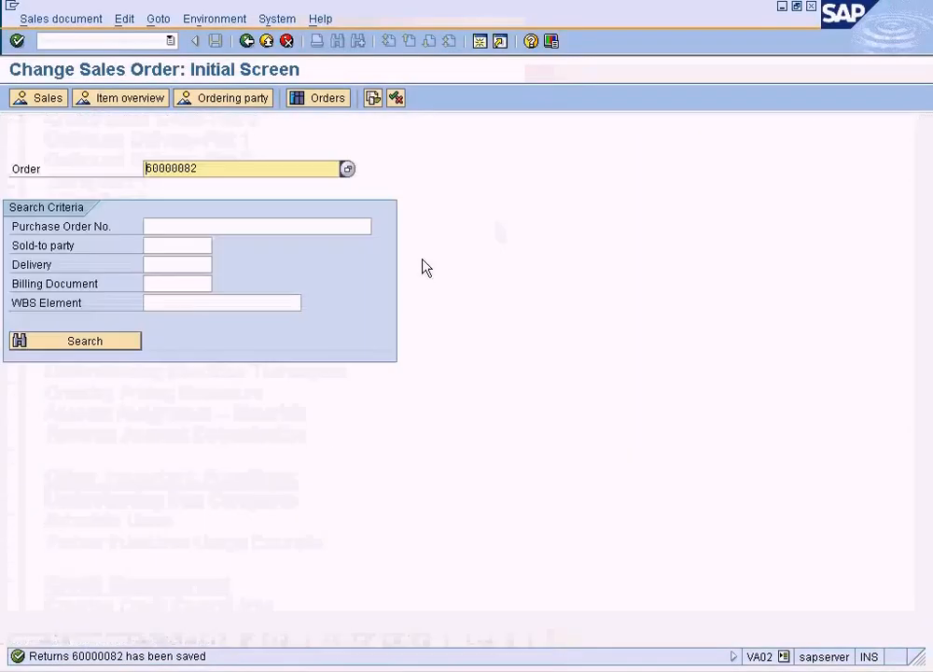
click(224, 669)
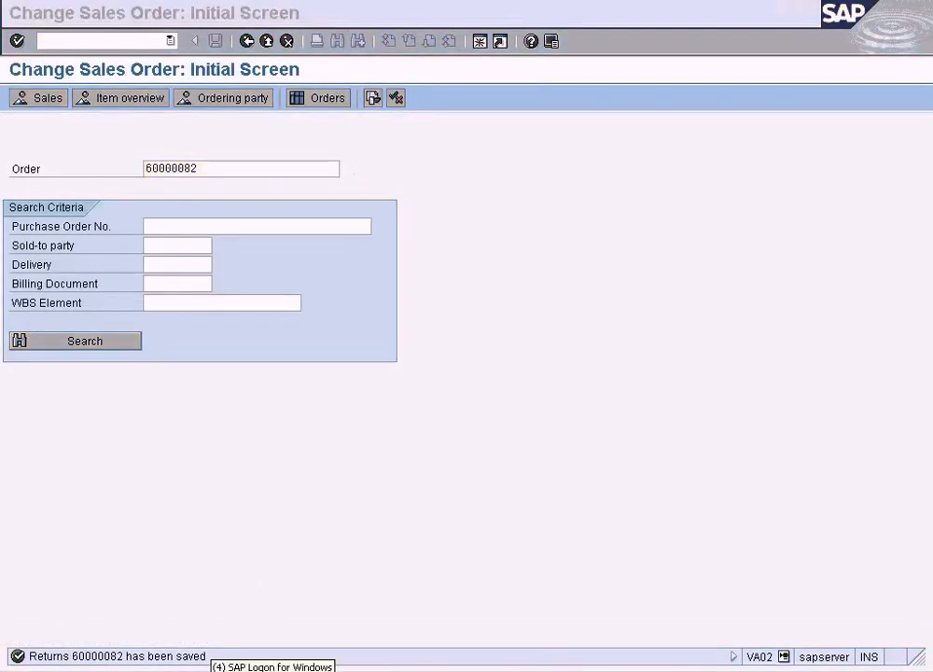
click(261, 609)
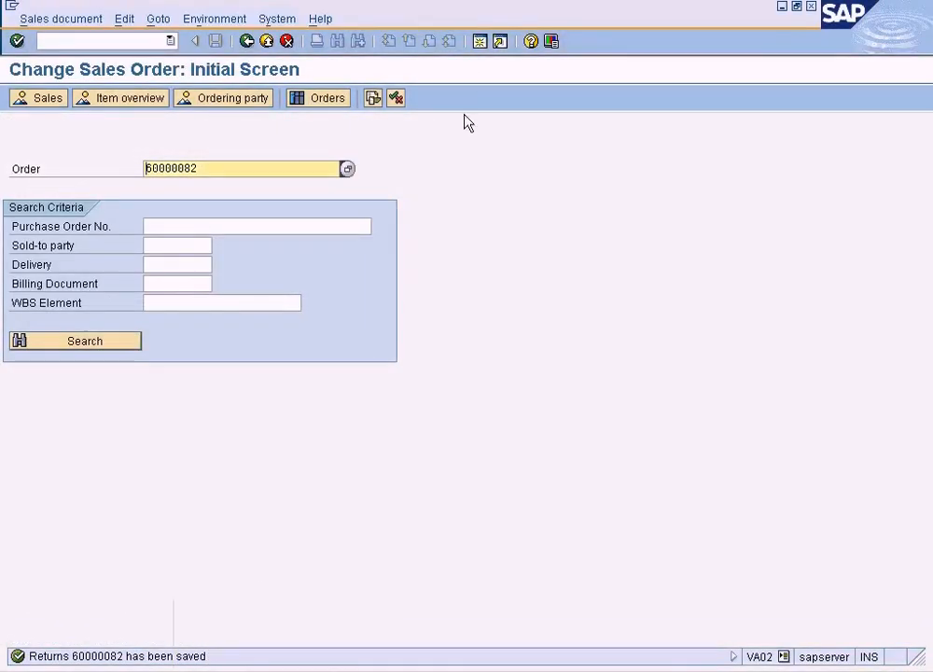
Step: Start transaction VF01 in a new session, then create and save the Credit for Returns billing document for the returns order
click(478, 44)
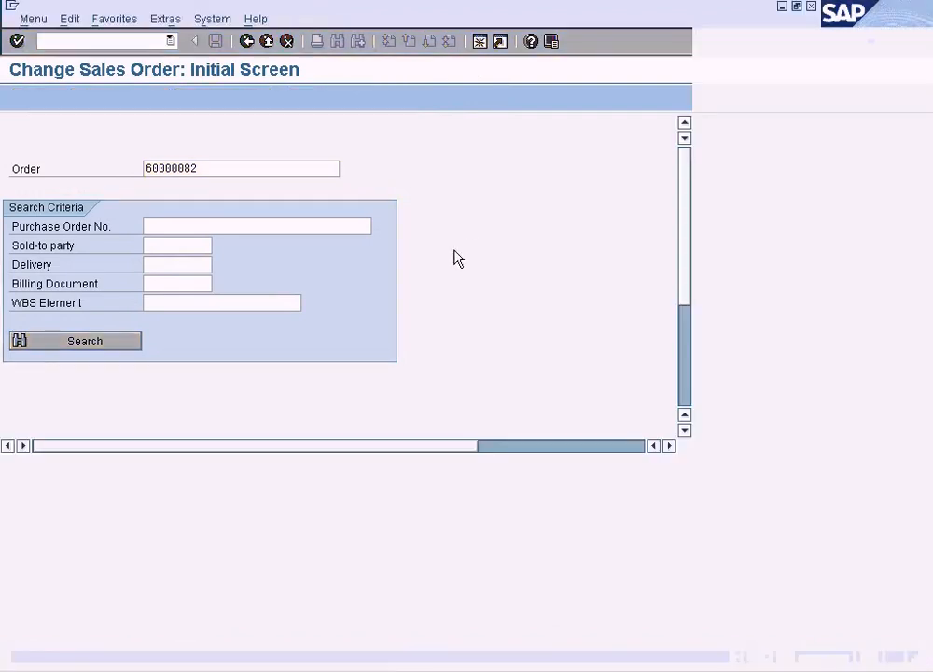
text(vf0)
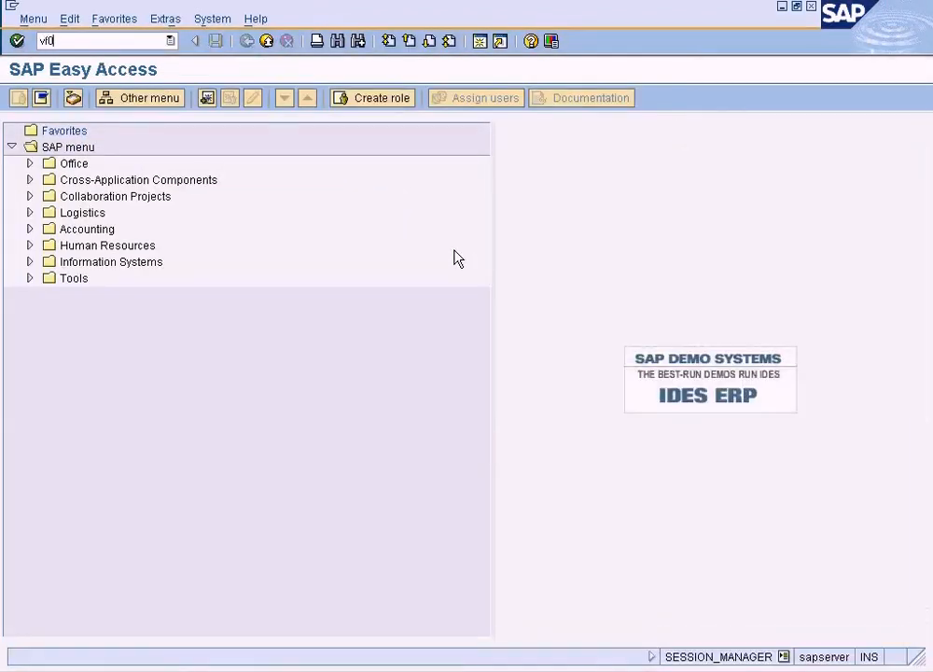
text(1)
key(Return)
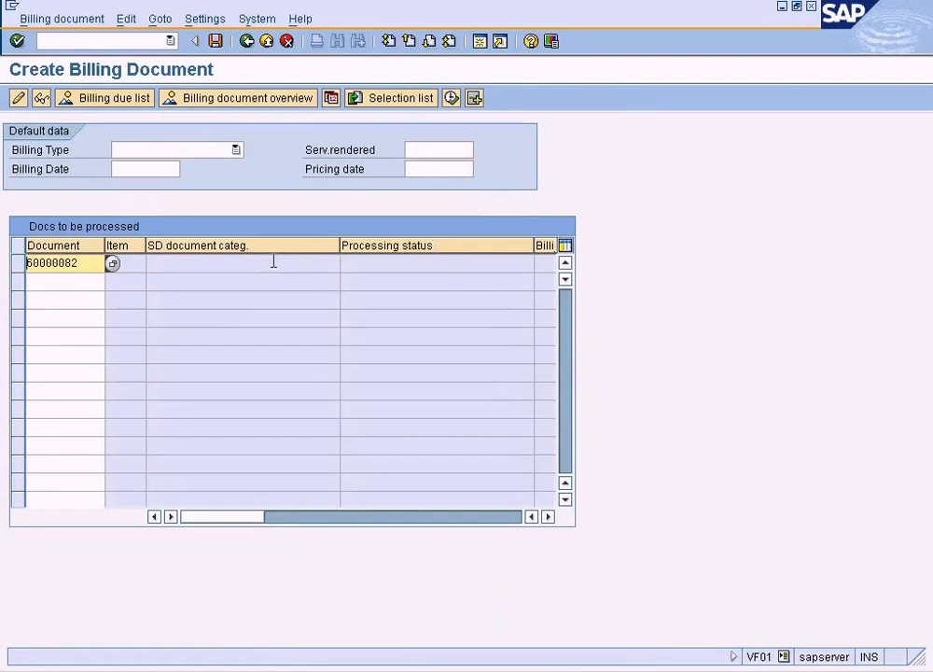
key(Return)
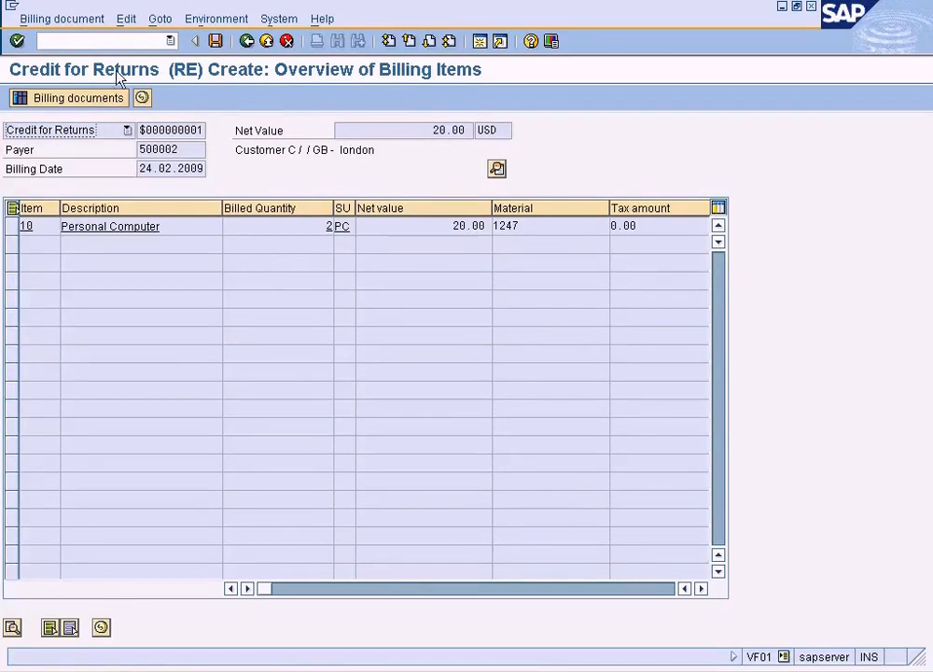
click(149, 227)
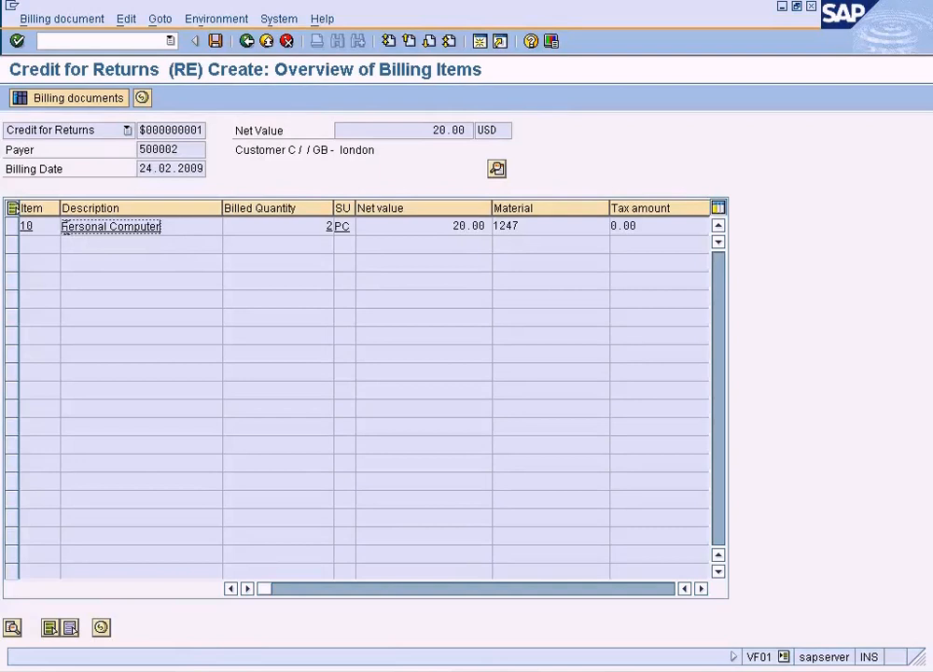
click(218, 42)
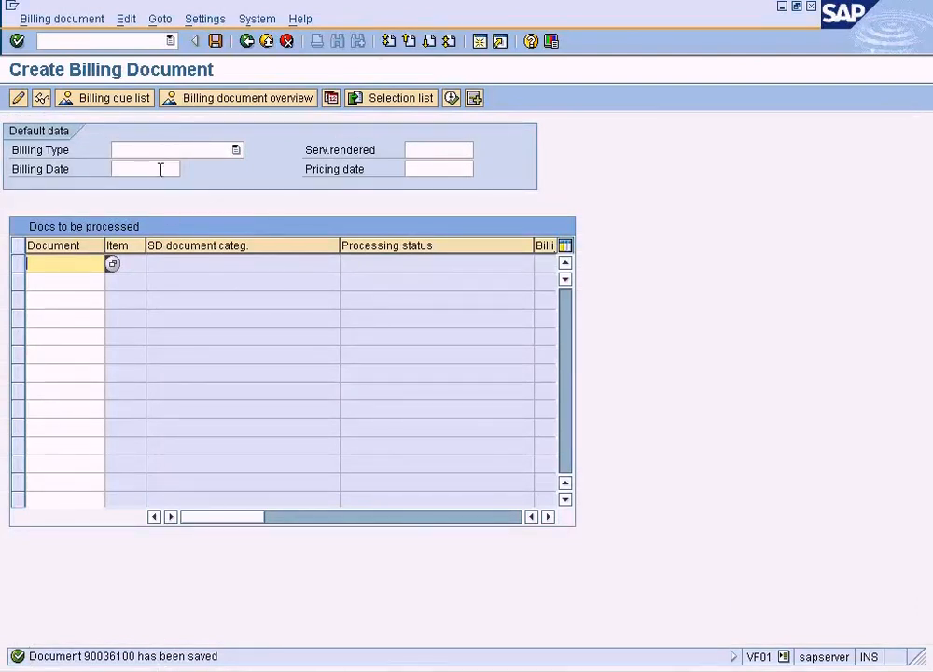
Step: Display the saved credit for returns and open its accounting document to examine the posted line items
click(40, 97)
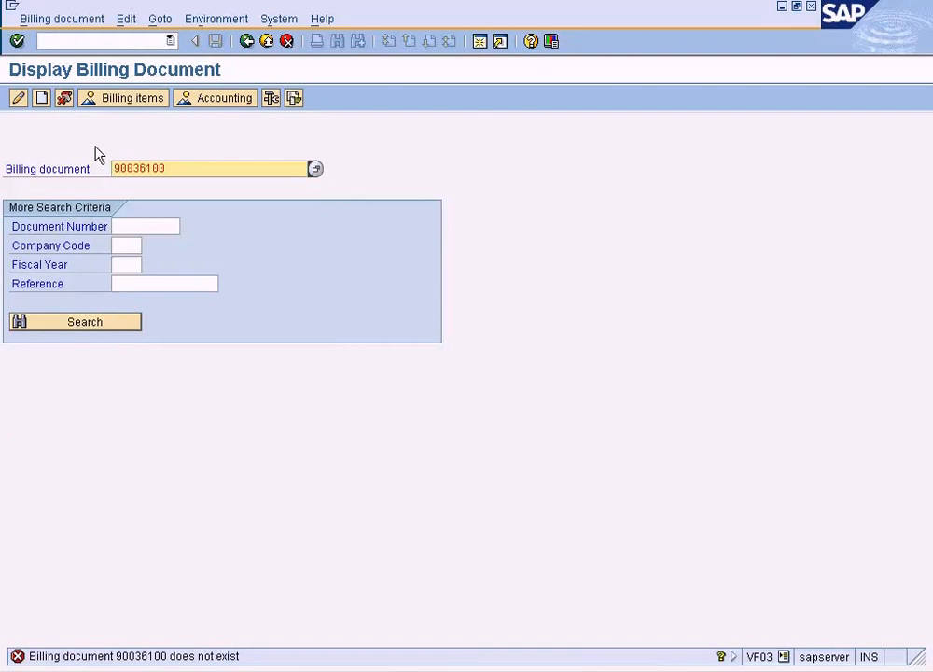
key(Return)
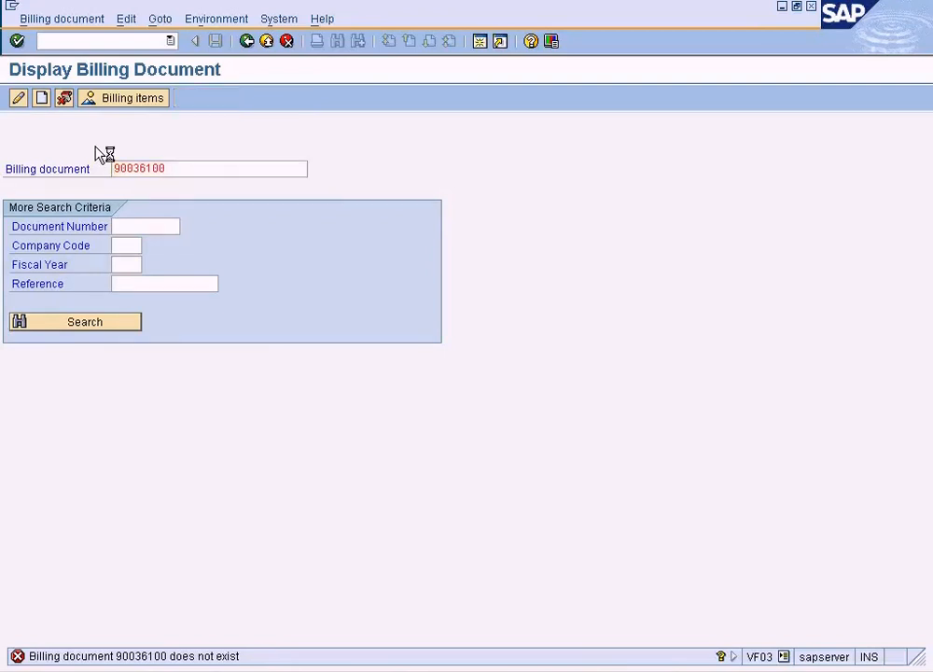
key(Return)
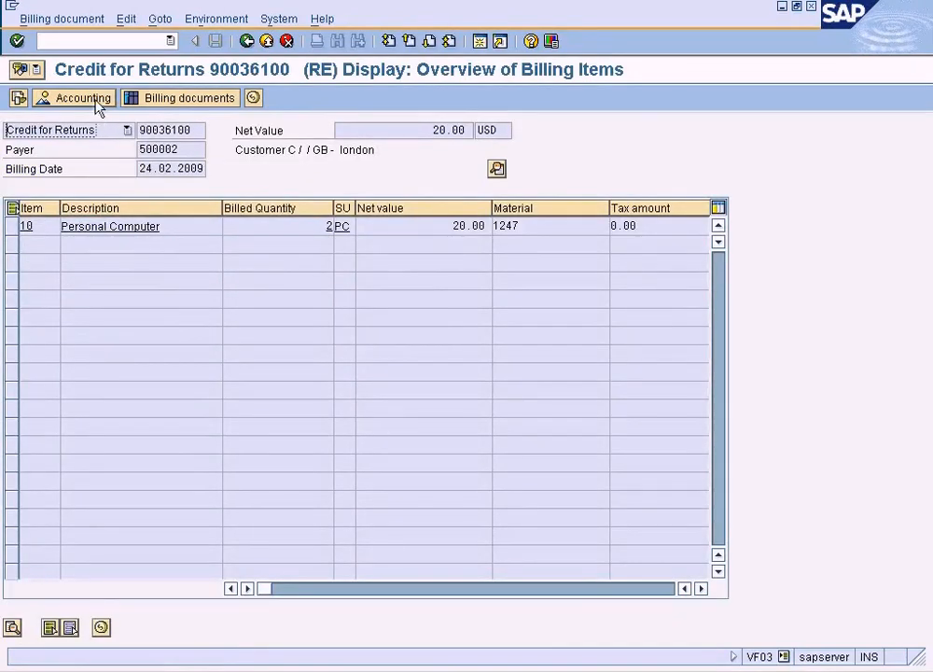
click(93, 100)
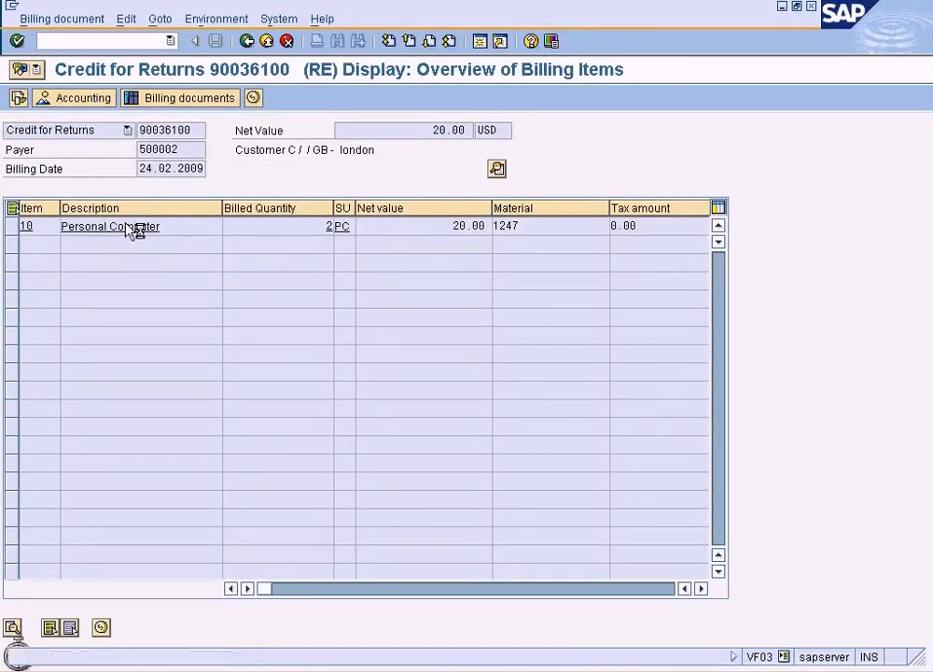
double_click(133, 206)
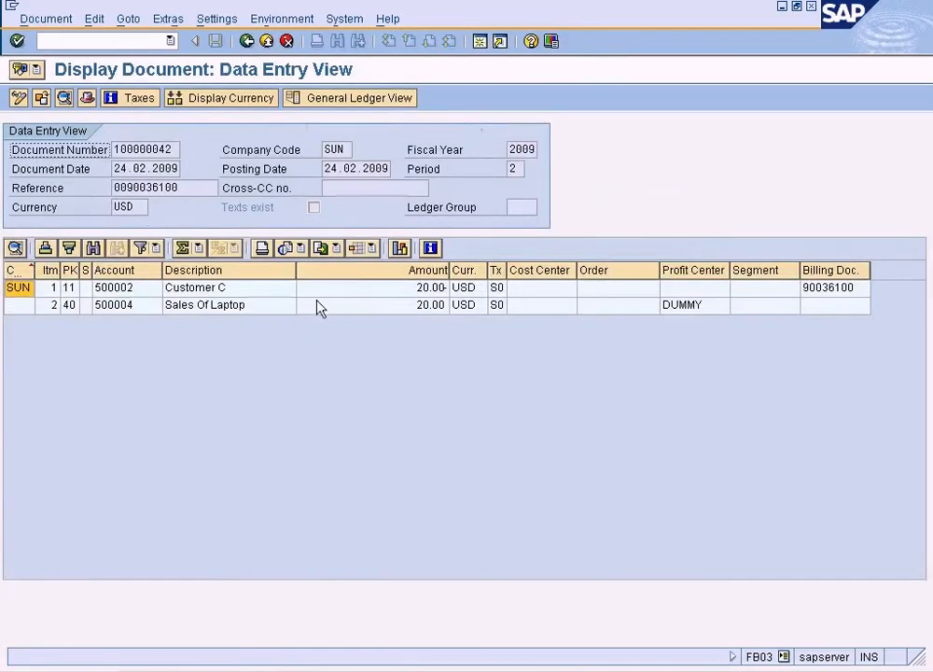
click(415, 294)
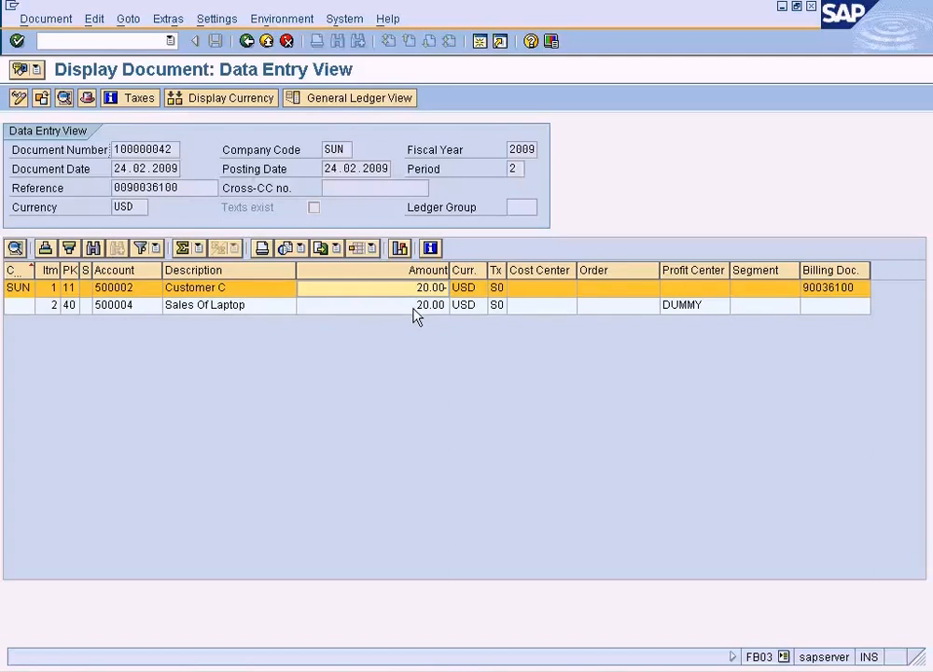
Step: Add the Quantity column before Amount in the accounting document's line item layout, finding it with the search term "quantity"
click(372, 248)
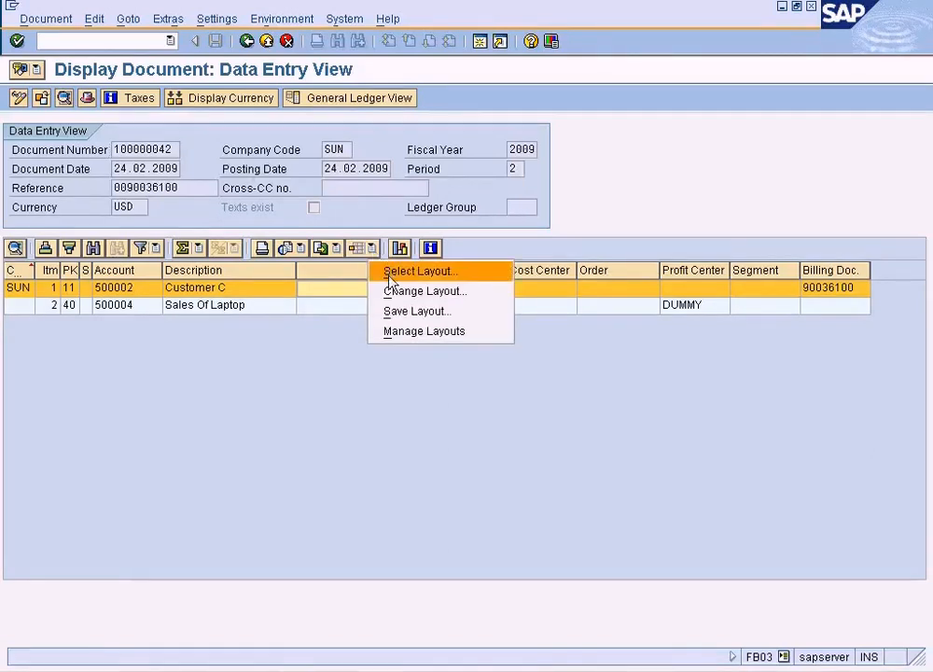
click(394, 291)
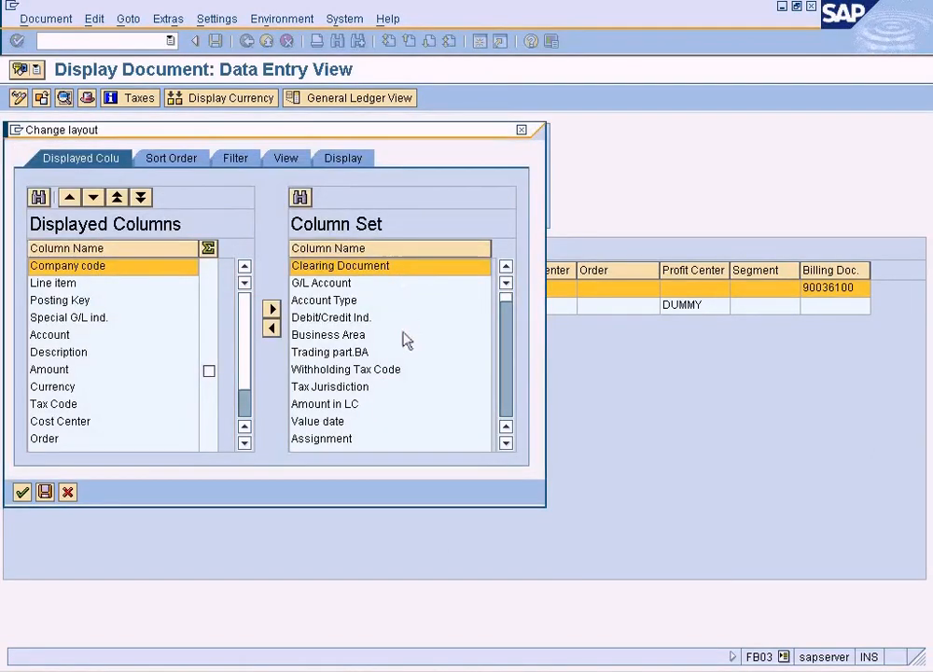
click(406, 338)
click(300, 197)
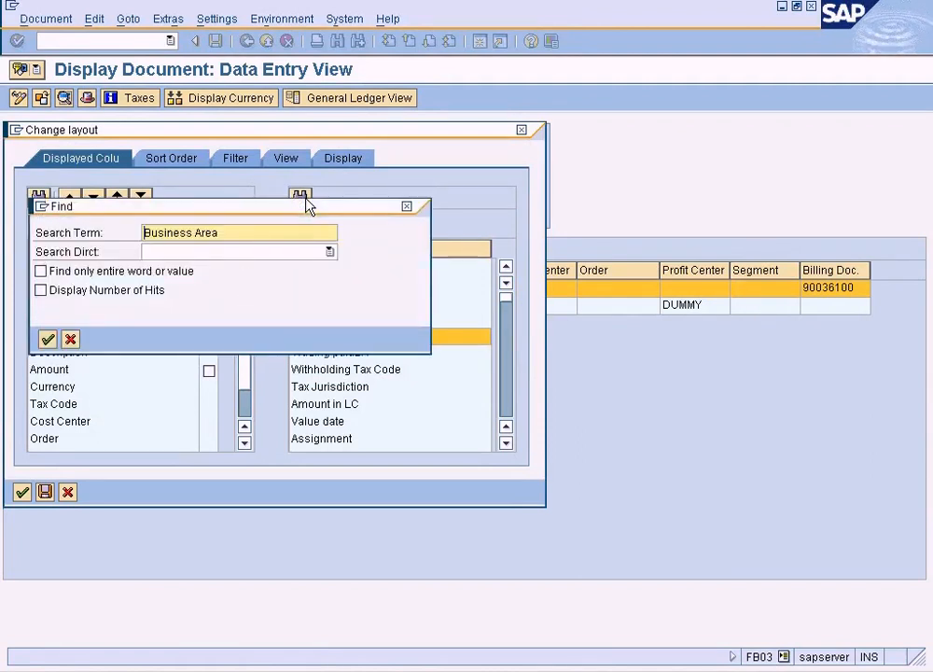
key(Delete)
key(Delete)
key(Delete)
key(Delete)
key(Delete)
key(Delete)
key(Delete)
key(Delete)
key(Delete)
key(Delete)
key(Delete)
key(Delete)
key(Delete)
text(quantity)
key(Return)
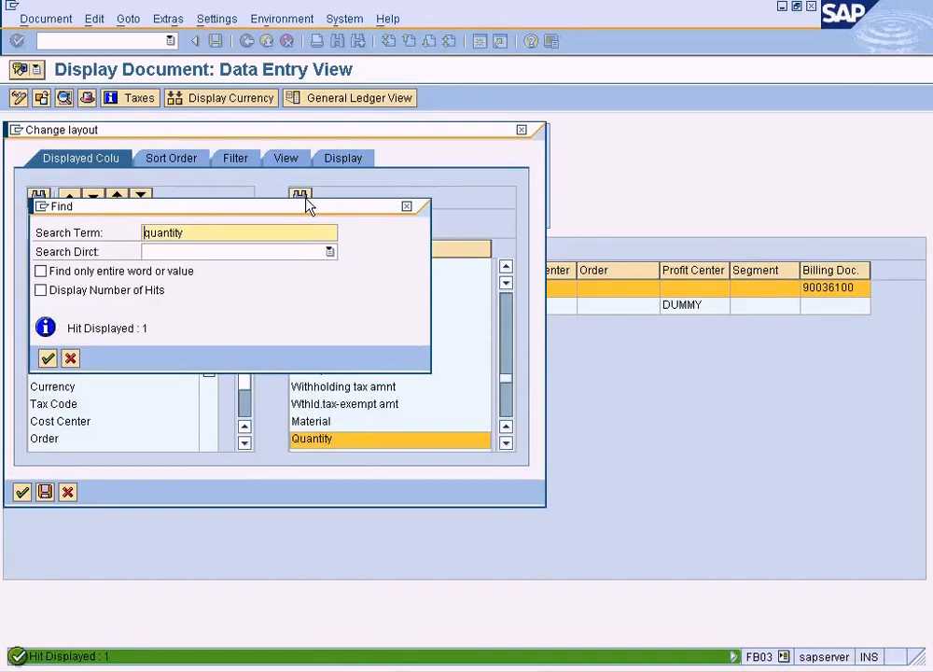
click(73, 358)
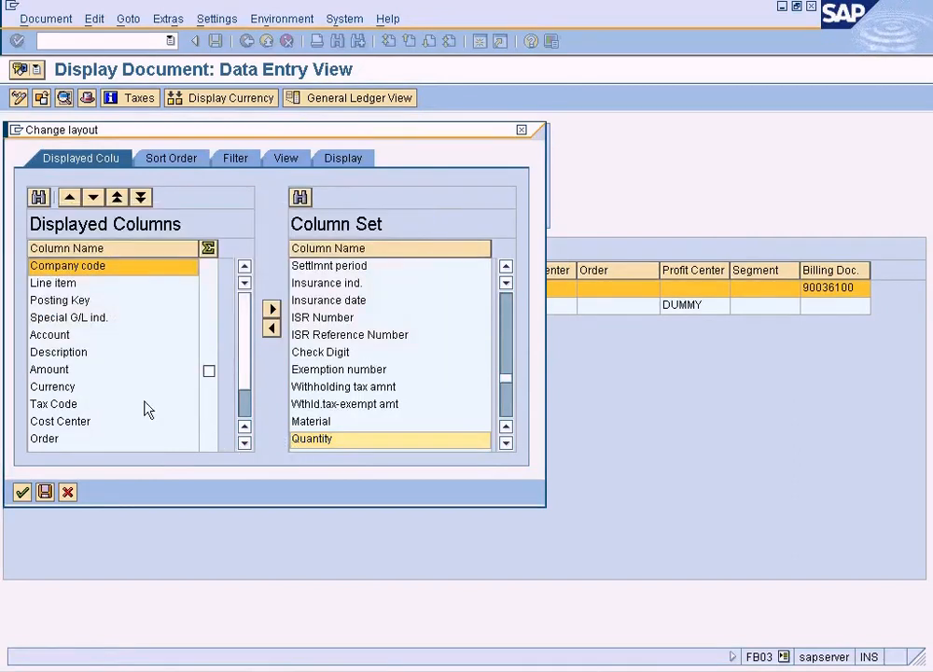
click(71, 371)
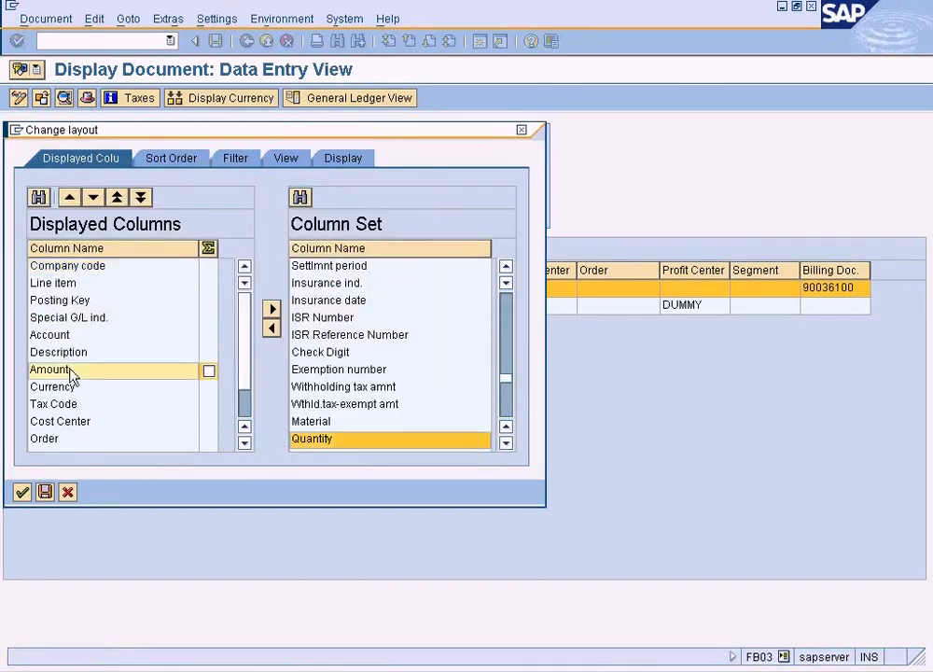
click(270, 328)
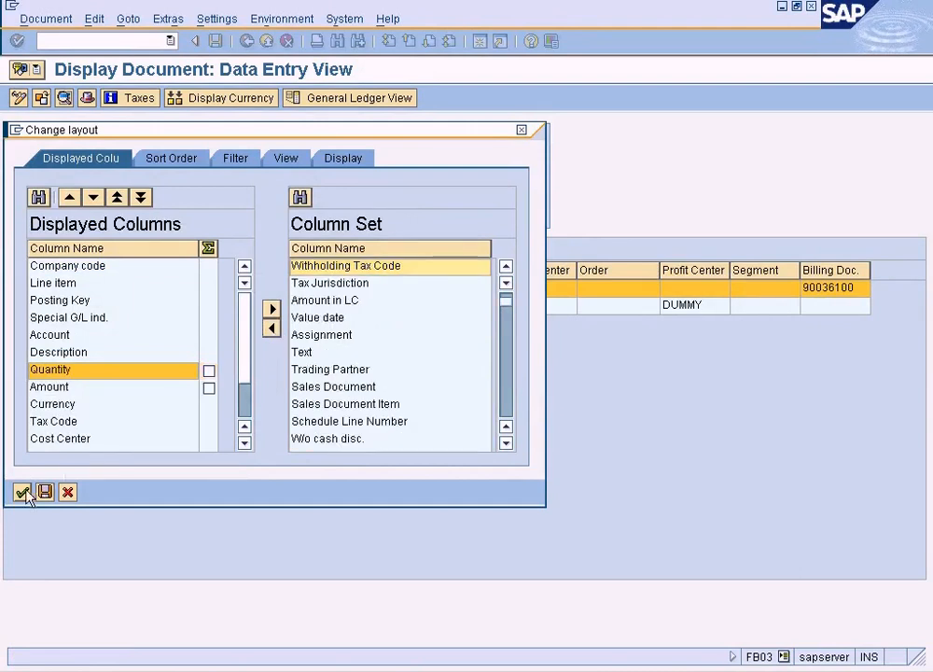
click(21, 491)
Step: Examine the quantity and amount entries of the customer and Sales Of Laptop line items
click(404, 294)
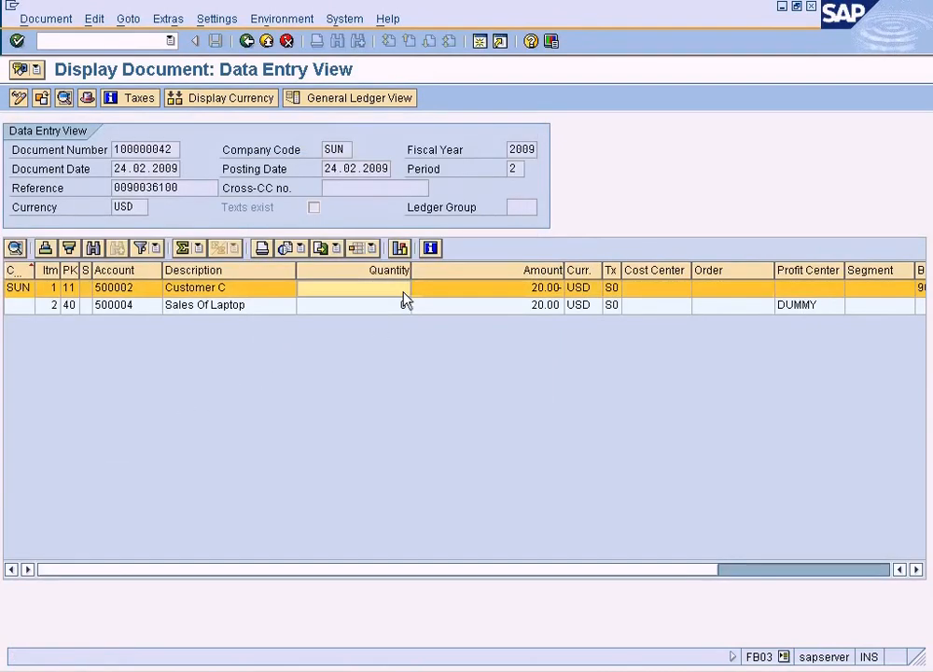
key(Tab)
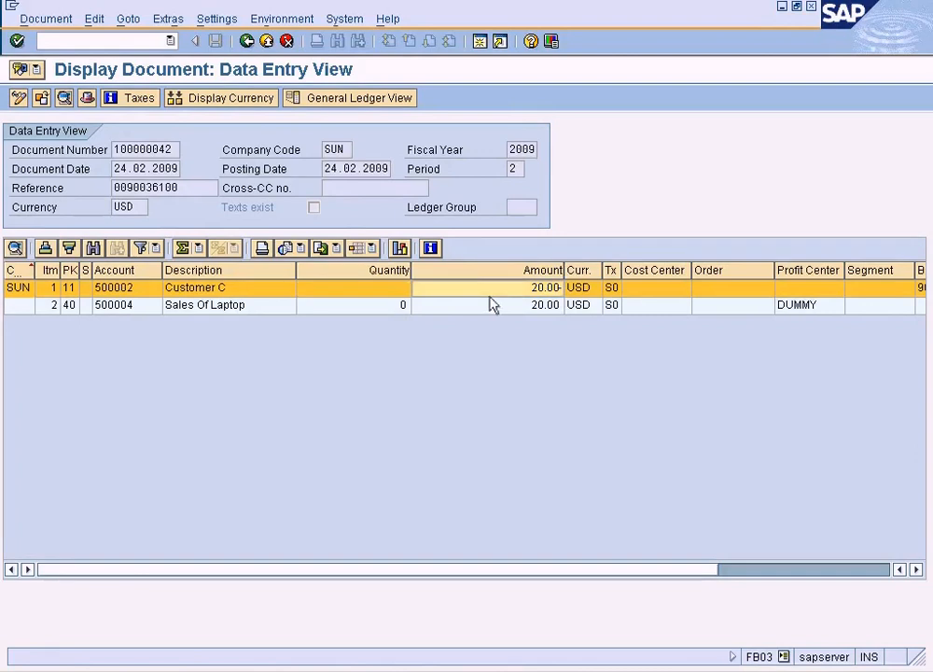
click(490, 309)
click(534, 293)
click(500, 309)
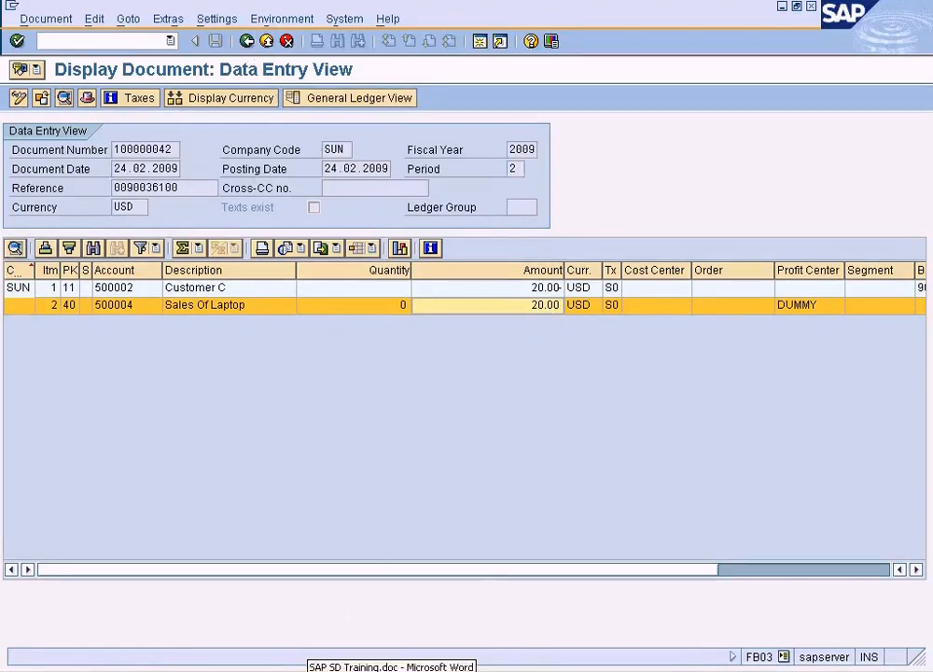
Step: Switch to the SAP SD Training.doc topic list in Microsoft Word
click(335, 666)
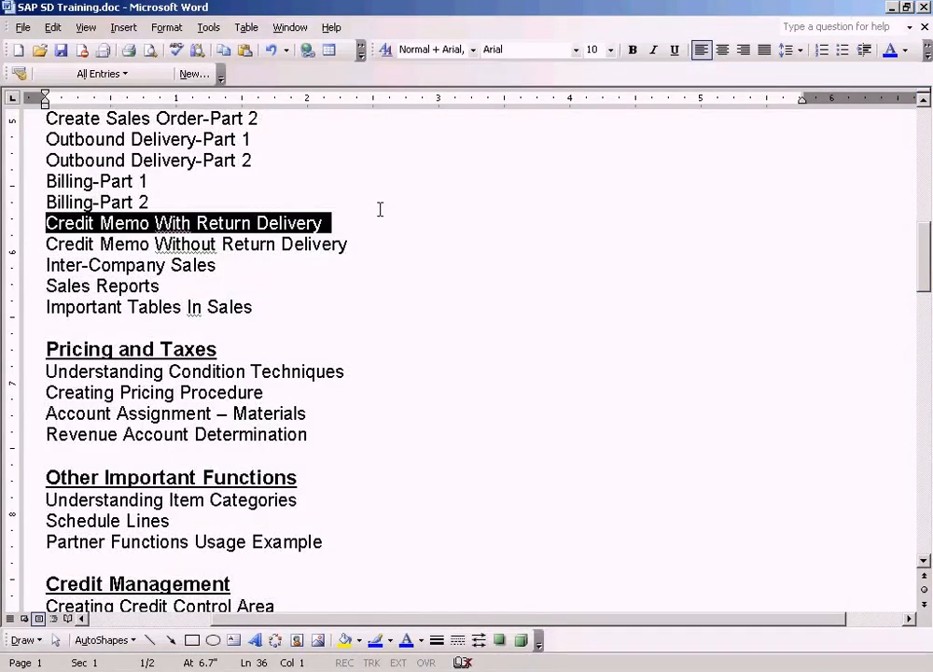